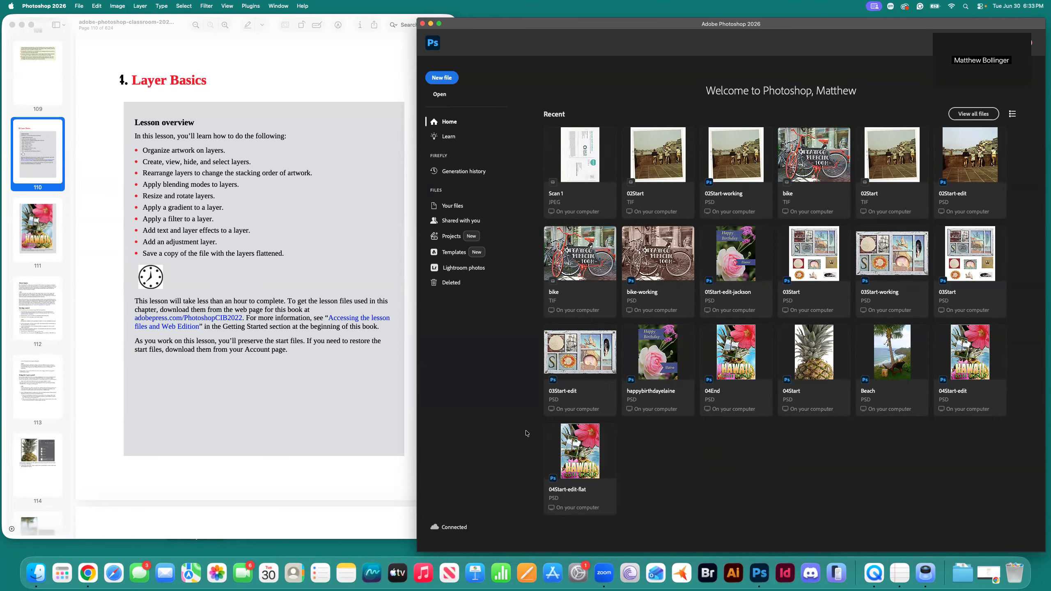
# Scroll the lesson PDF past the page 111 Hawaii postcard to 'About layers' on page 112.
pyautogui.scroll(-10, 302, 324)
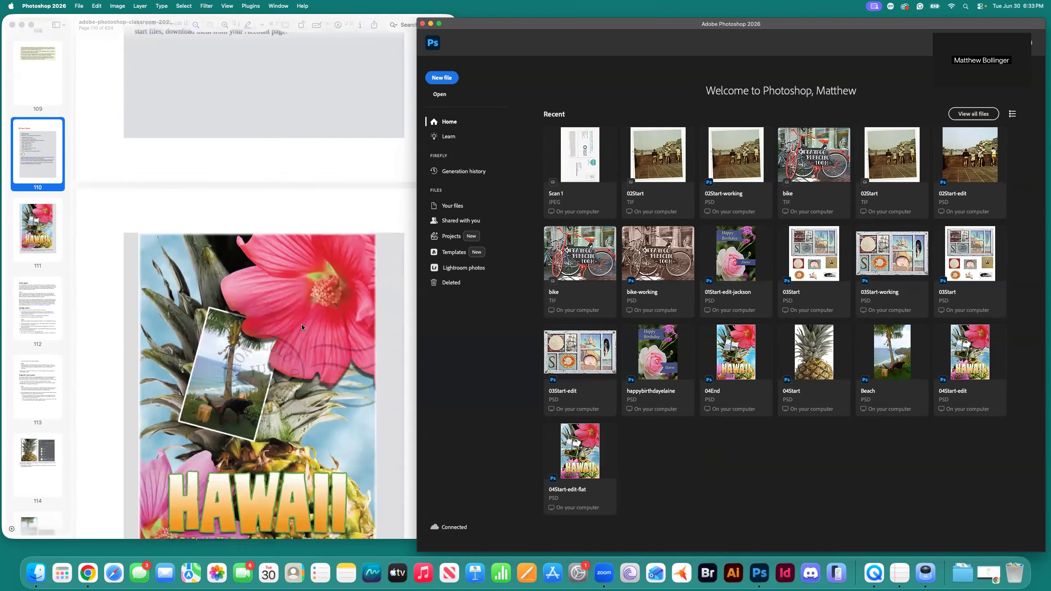
pyautogui.scroll(-5, 302, 324)
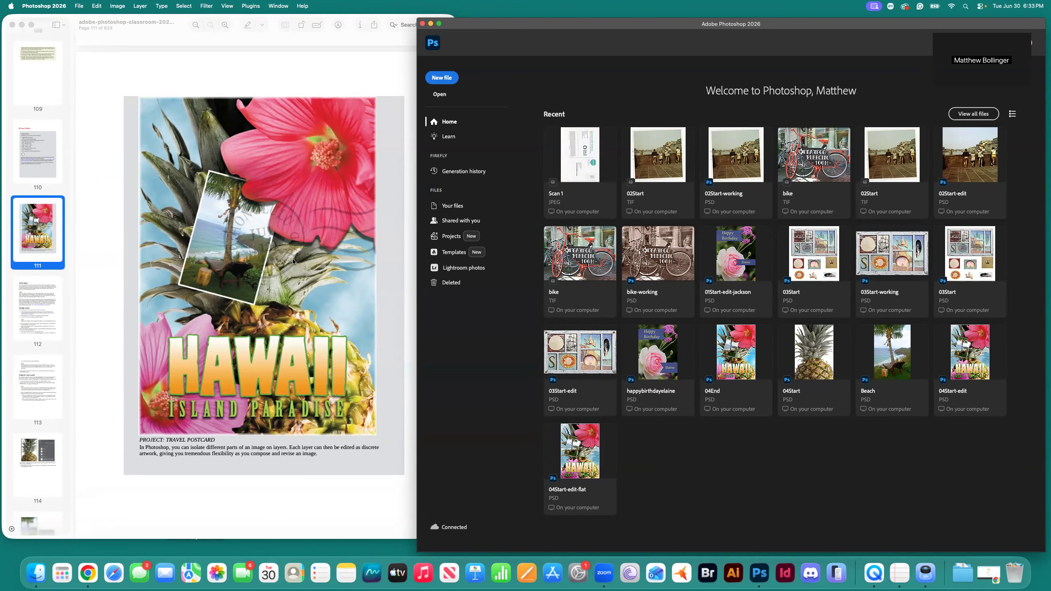
pyautogui.scroll(-10, 293, 260)
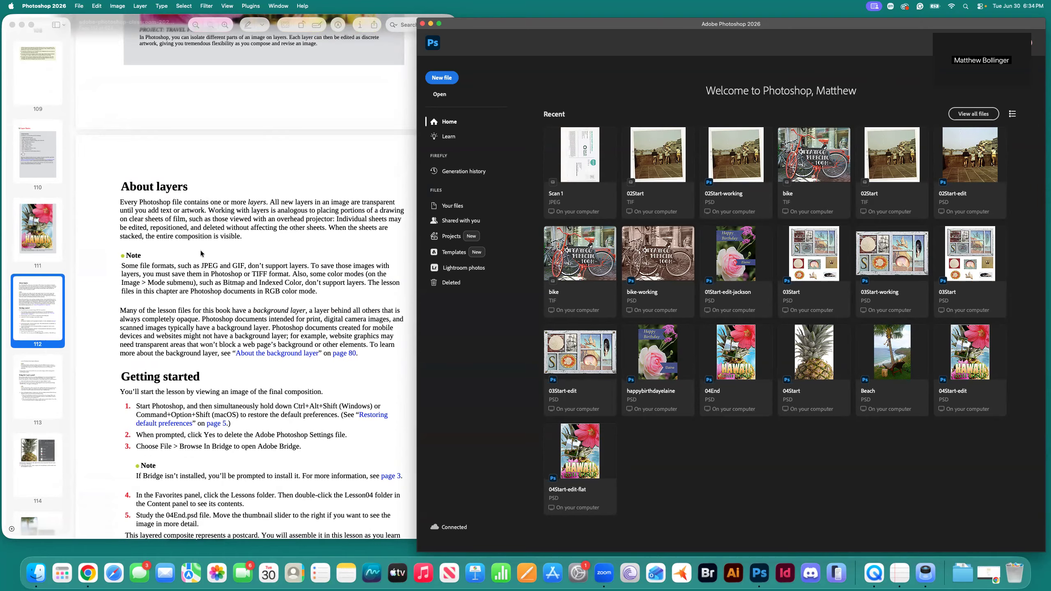
# Scroll the PDF to Getting started steps 1–7 and the 'Using the Layers panel' heading, then call up the app switcher.
pyautogui.scroll(-5, 234, 269)
pyautogui.scroll(-1, 234, 272)
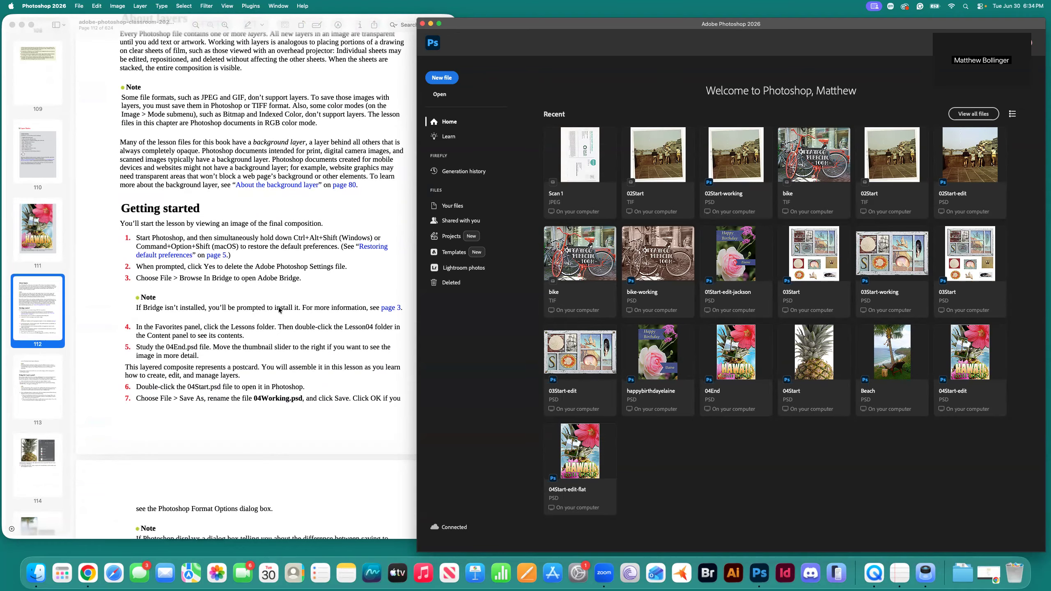
pyautogui.scroll(-1, 281, 315)
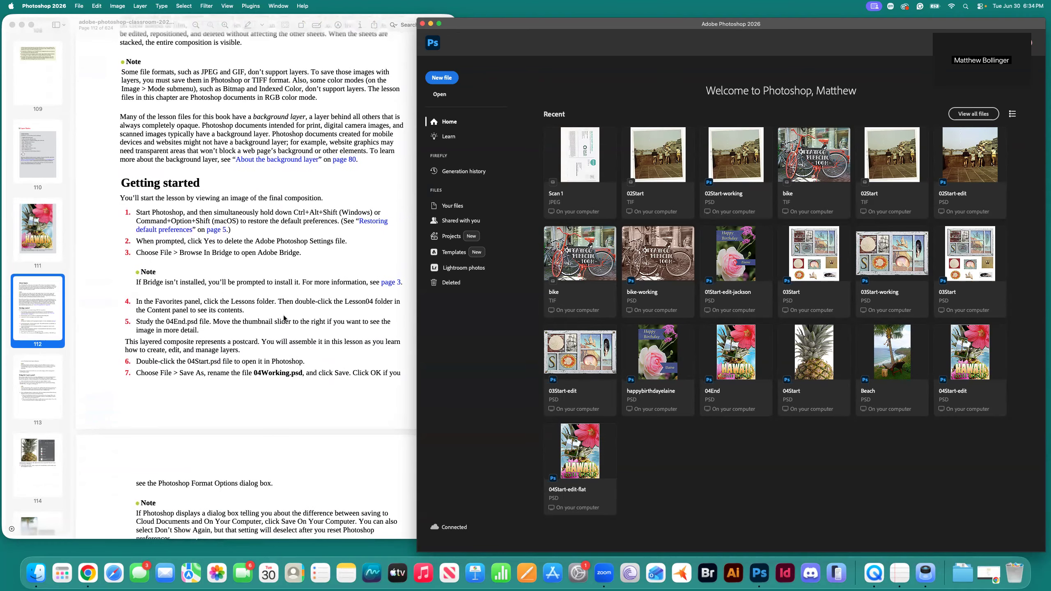
pyautogui.scroll(-1, 283, 315)
pyautogui.scroll(-1, 306, 338)
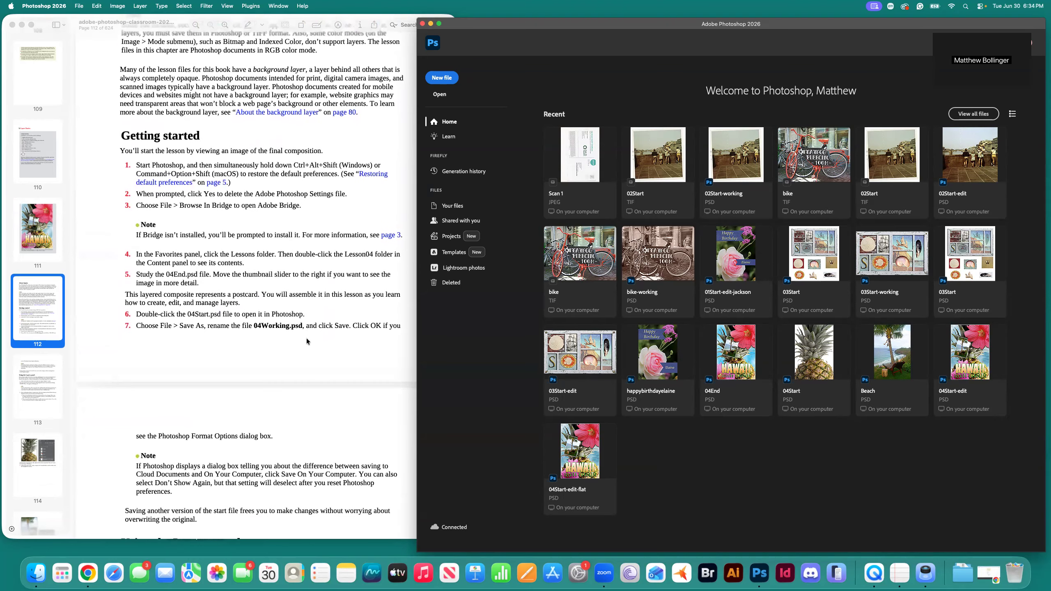
pyautogui.scroll(1, 307, 338)
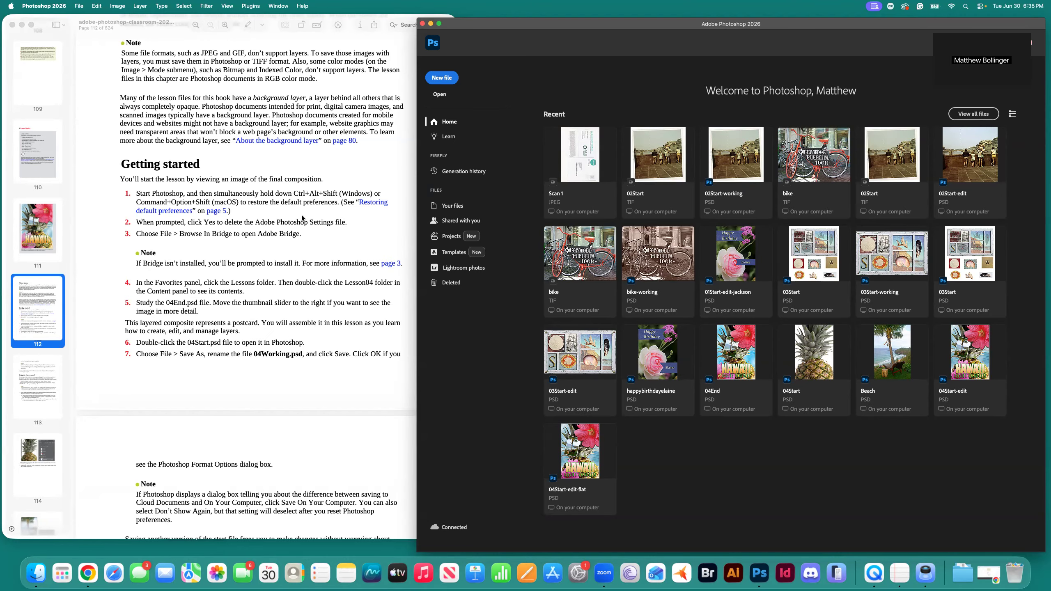
pyautogui.scroll(-3, 325, 230)
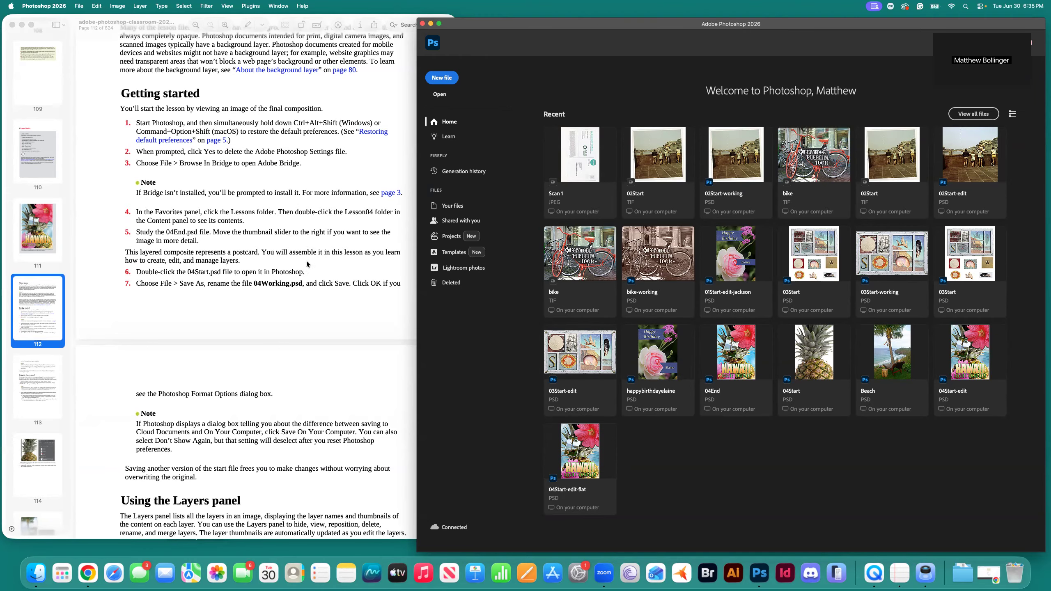
pyautogui.scroll(-1, 316, 266)
pyautogui.press('super+Tab')
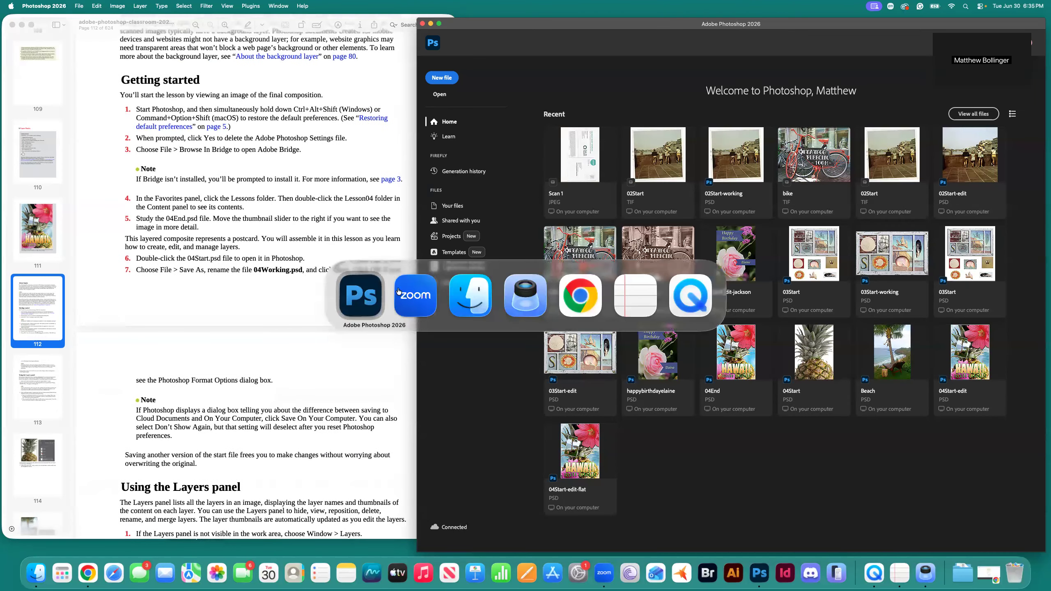
# Switch to Finder and select 04Start.psd in the Lesson04-tutorial folder.
pyautogui.click(471, 295)
pyautogui.moveTo(673, 377); pyautogui.dragTo(675, 298)
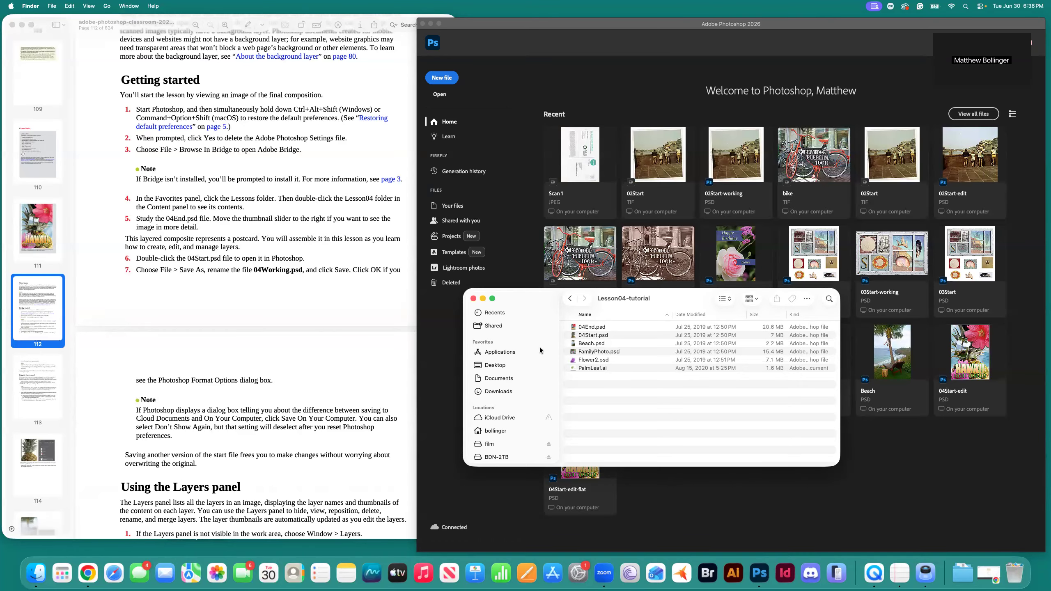
pyautogui.scroll(-3, 282, 334)
pyautogui.scroll(-5, 282, 334)
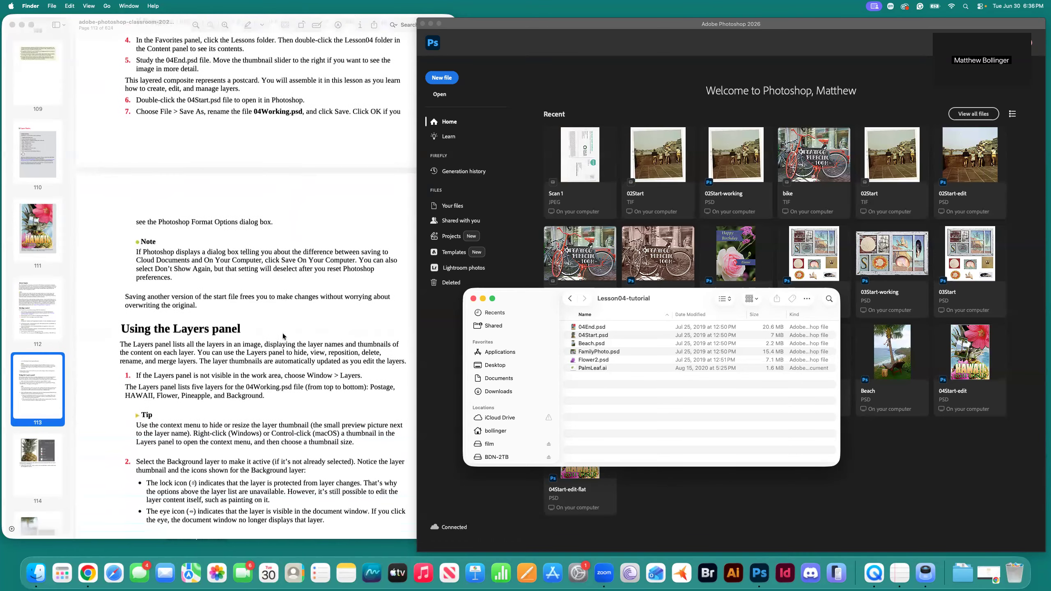
pyautogui.click(593, 336)
# Open 04Start.psd with Adobe Photoshop 2026.
pyautogui.rightClick(593, 339)
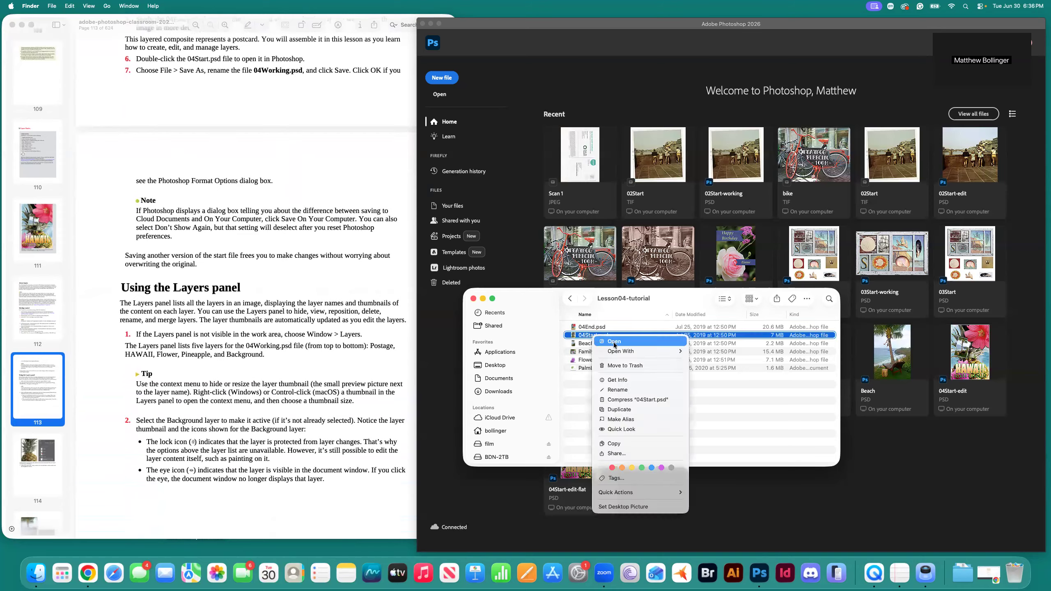
pyautogui.moveTo(662, 351)
pyautogui.click(701, 351)
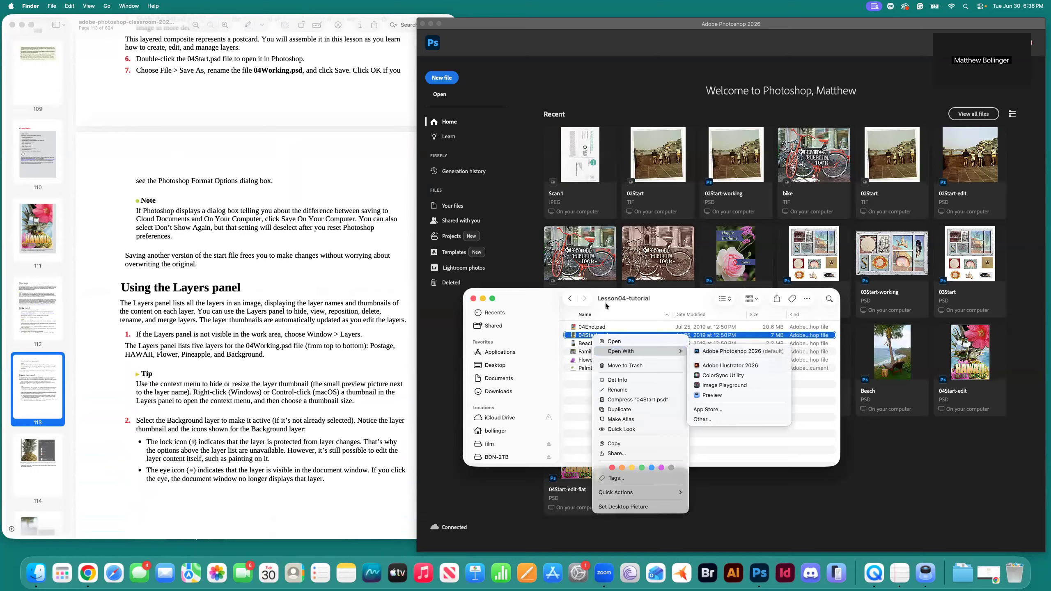
pyautogui.rightClick(592, 339)
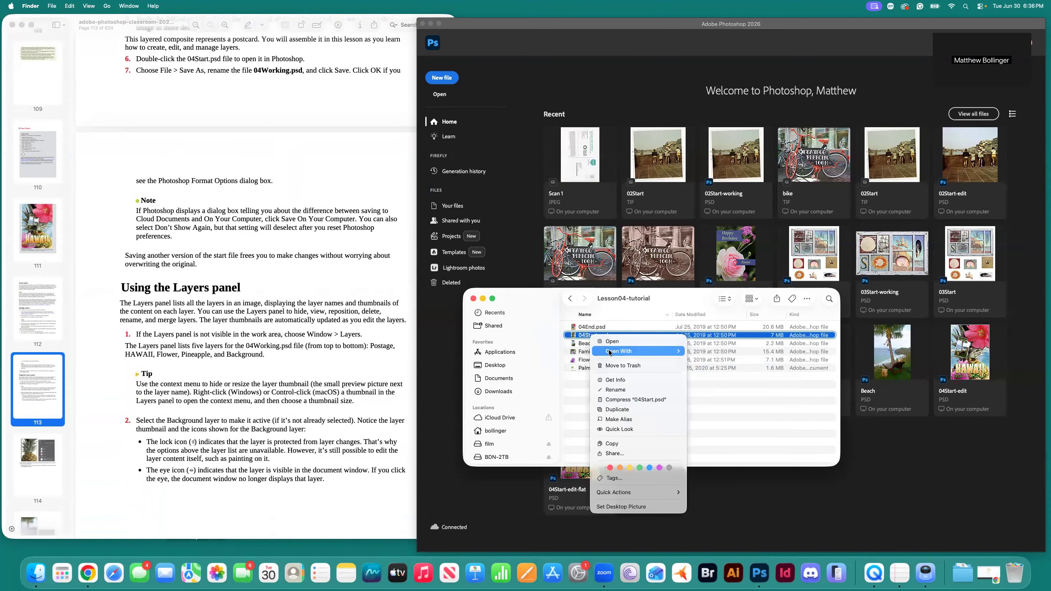
pyautogui.moveTo(609, 351)
pyautogui.click(702, 352)
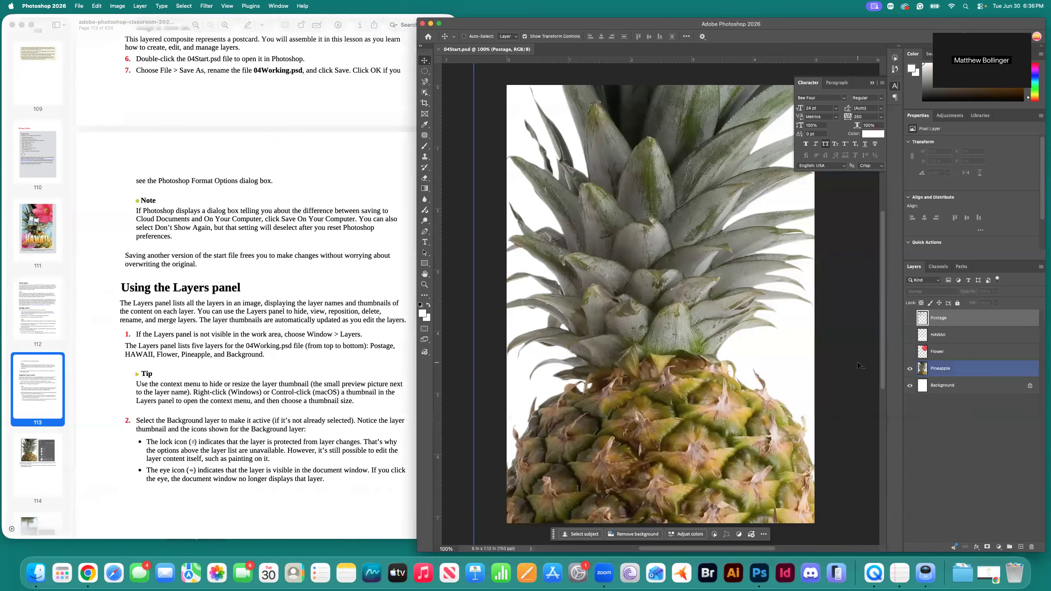
pyautogui.scroll(5, 363, 286)
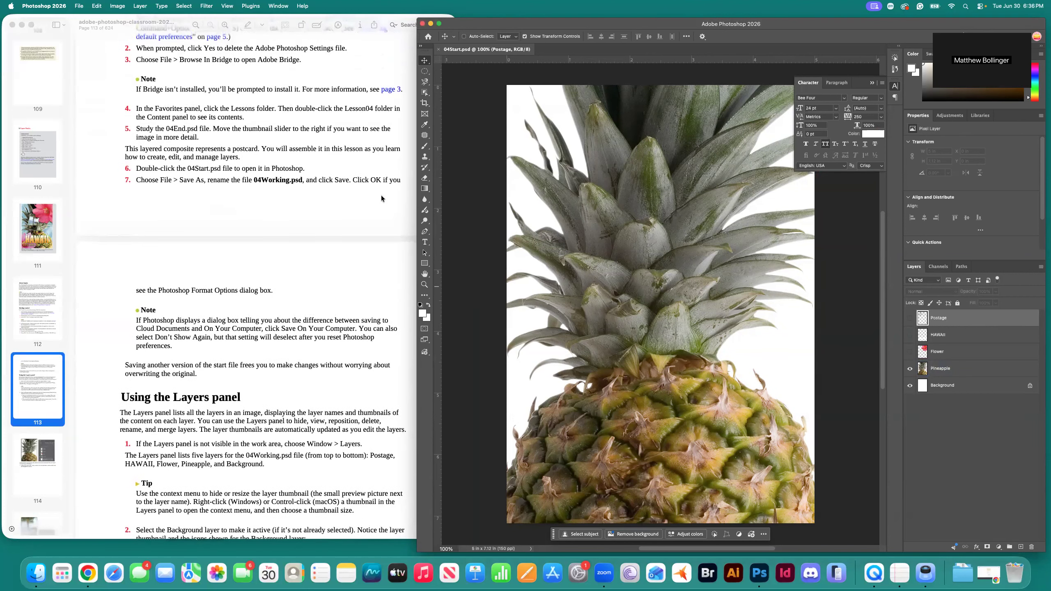
pyautogui.keyDown('super'); pyautogui.click(648, 230); pyautogui.keyUp('super')
# Save a copy as 04Start-edit.psd in Lesson04-tutorial, accepting the Photoshop Format Options with compatibility kept.
pyautogui.click(80, 6)
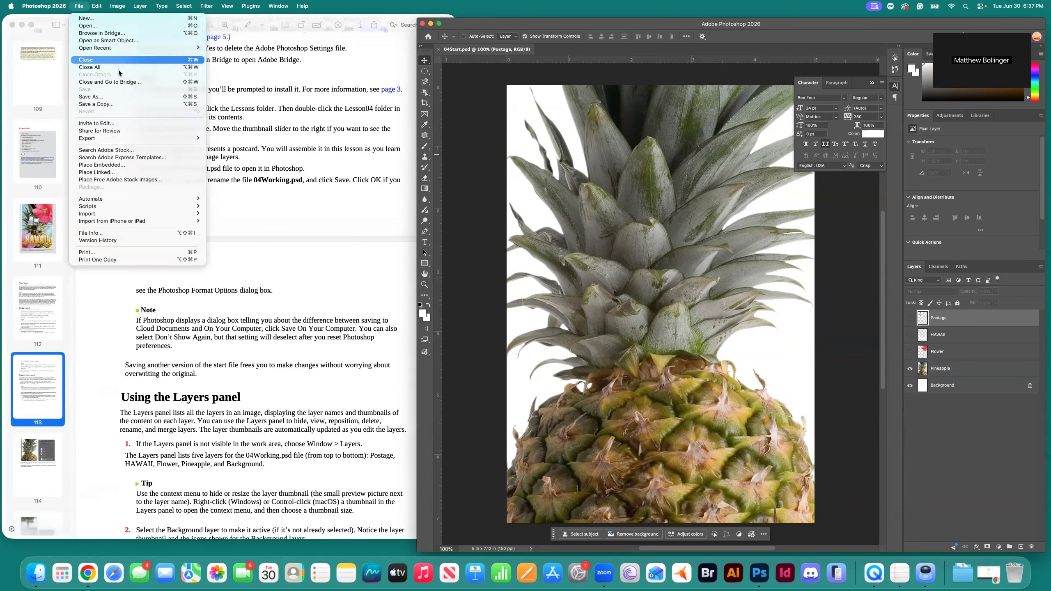
pyautogui.click(115, 97)
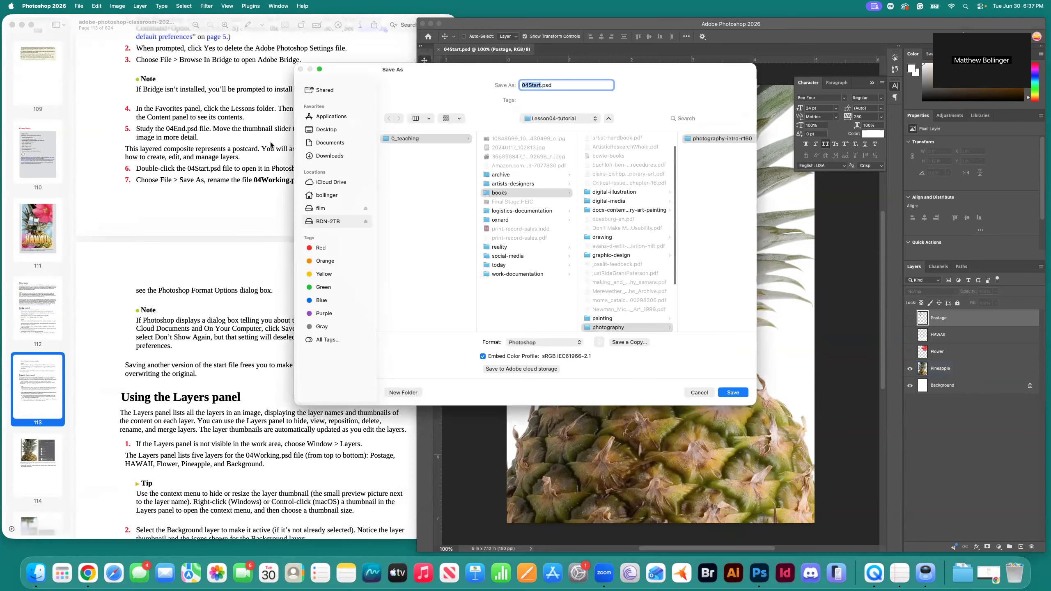
pyautogui.press('Right')
pyautogui.write('-edit')
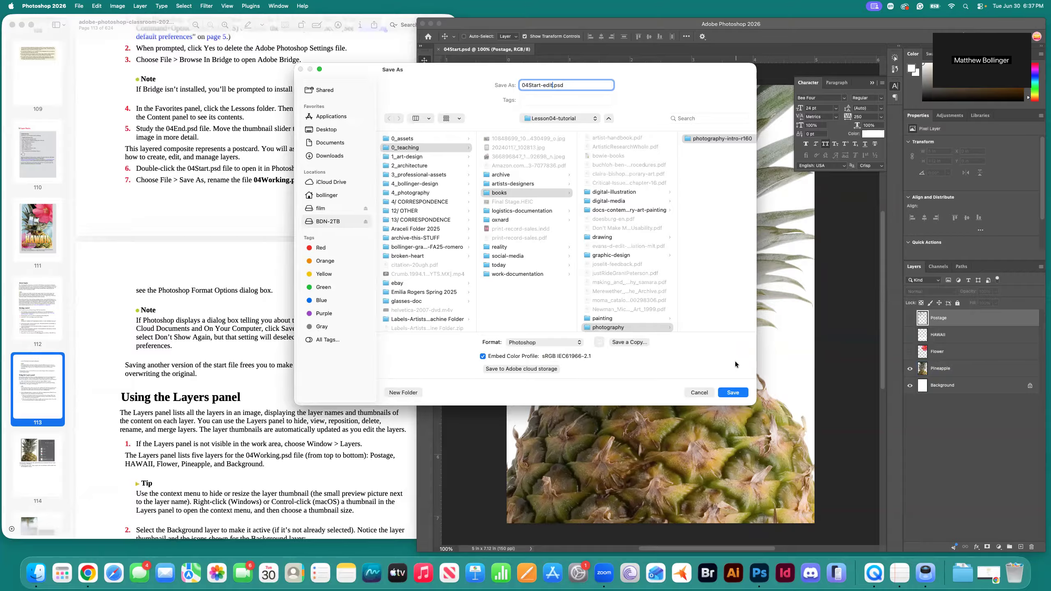
pyautogui.hscroll(10, 708, 297)
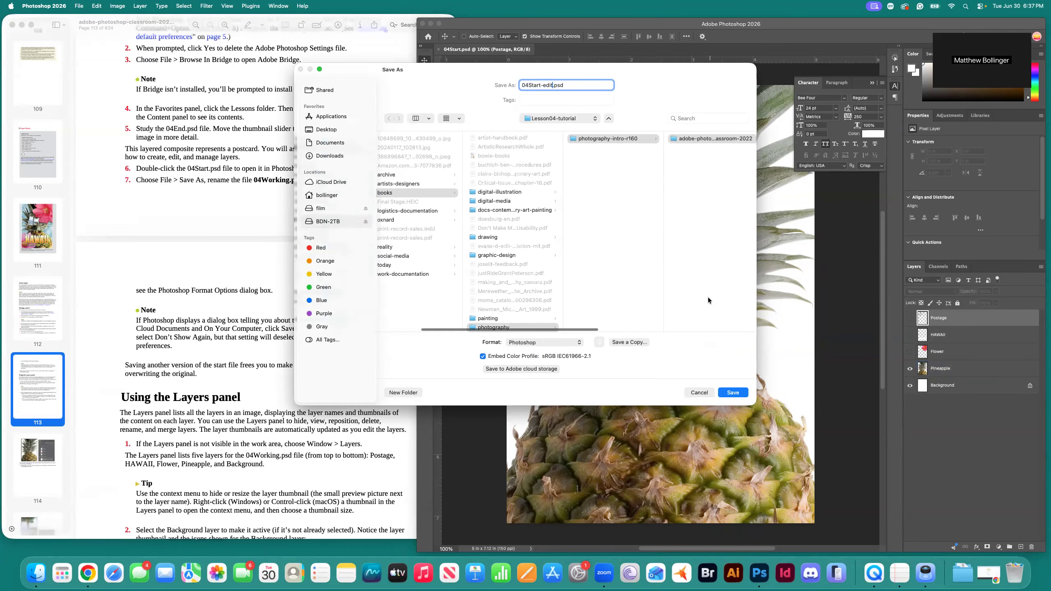
pyautogui.click(733, 393)
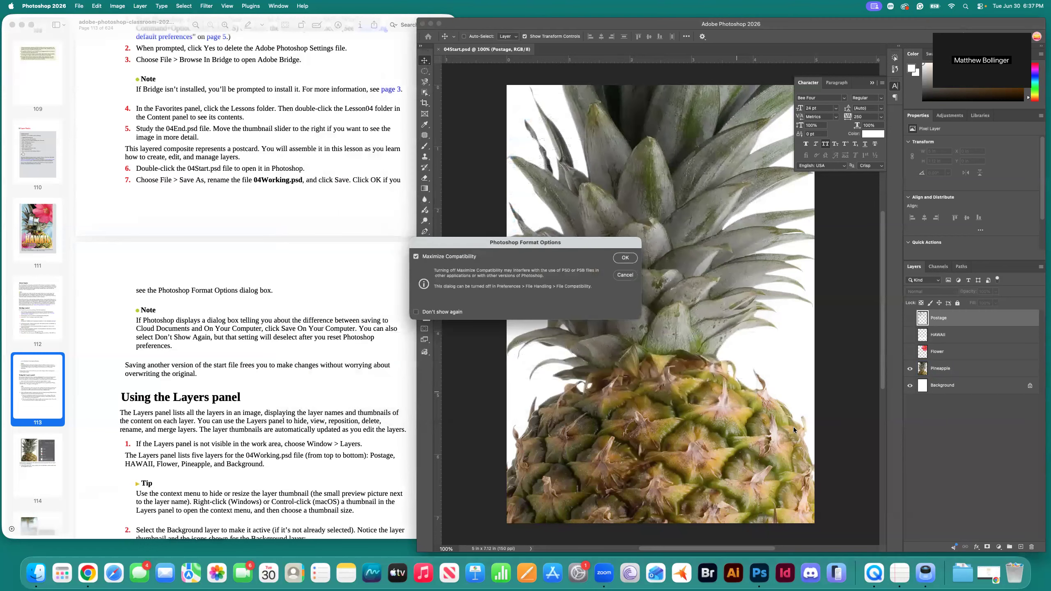
pyautogui.click(626, 258)
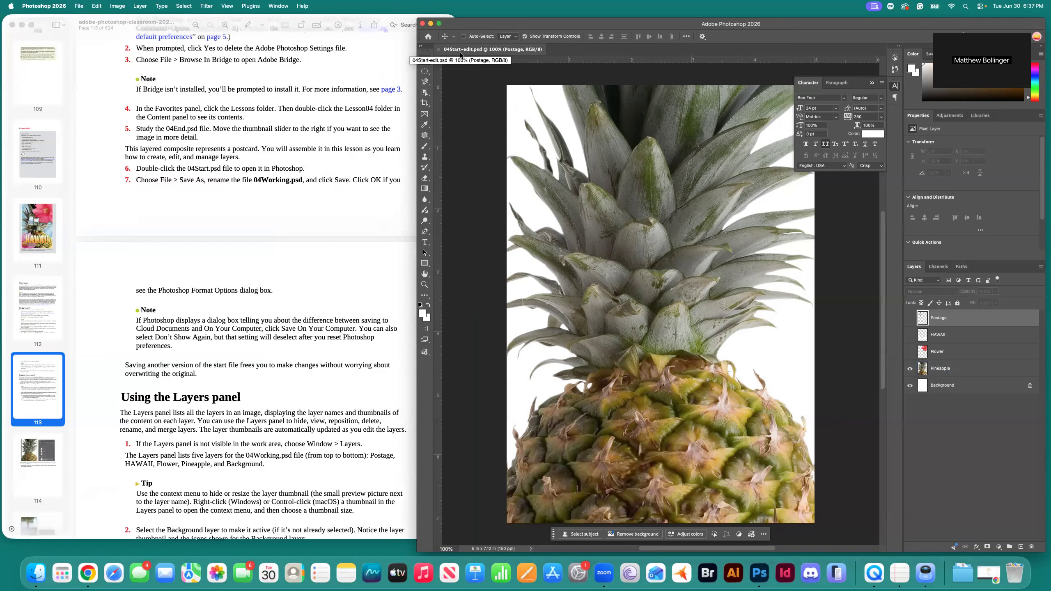
pyautogui.press('super+Tab')
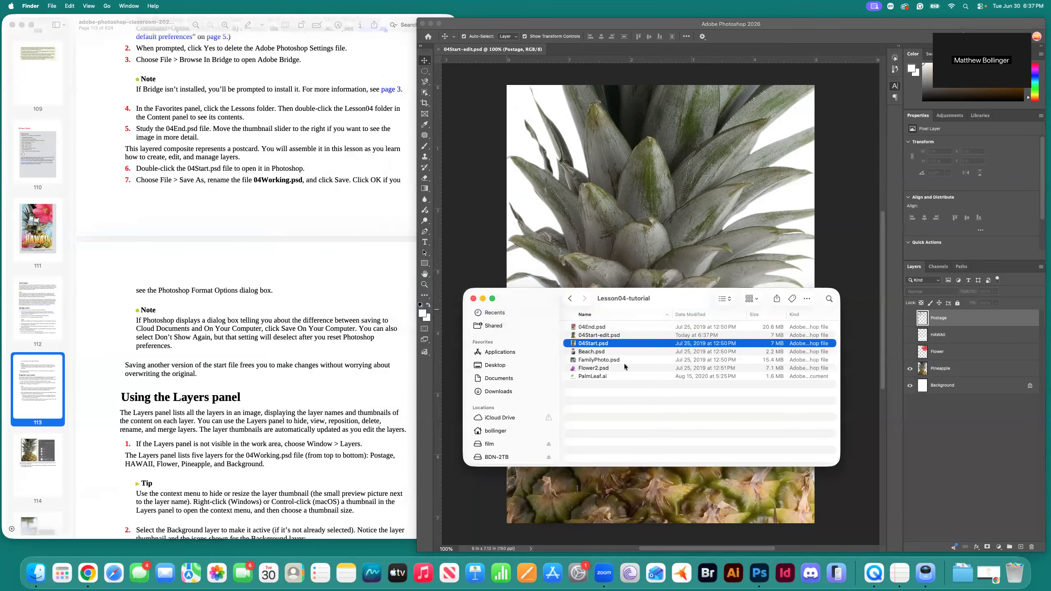
pyautogui.press('Up')
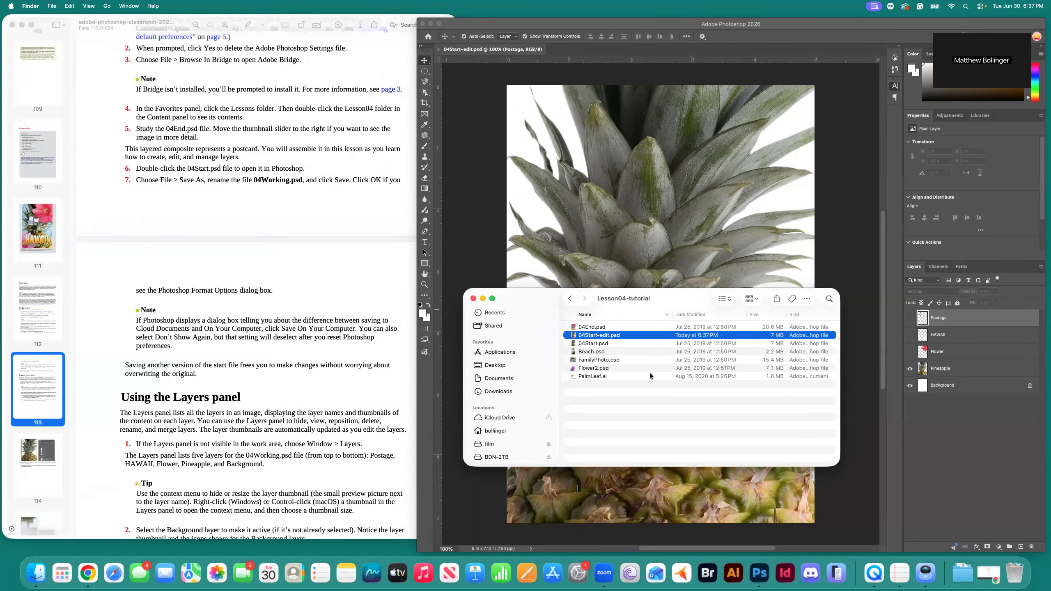
pyautogui.click(370, 285)
pyautogui.scroll(-5, 366, 291)
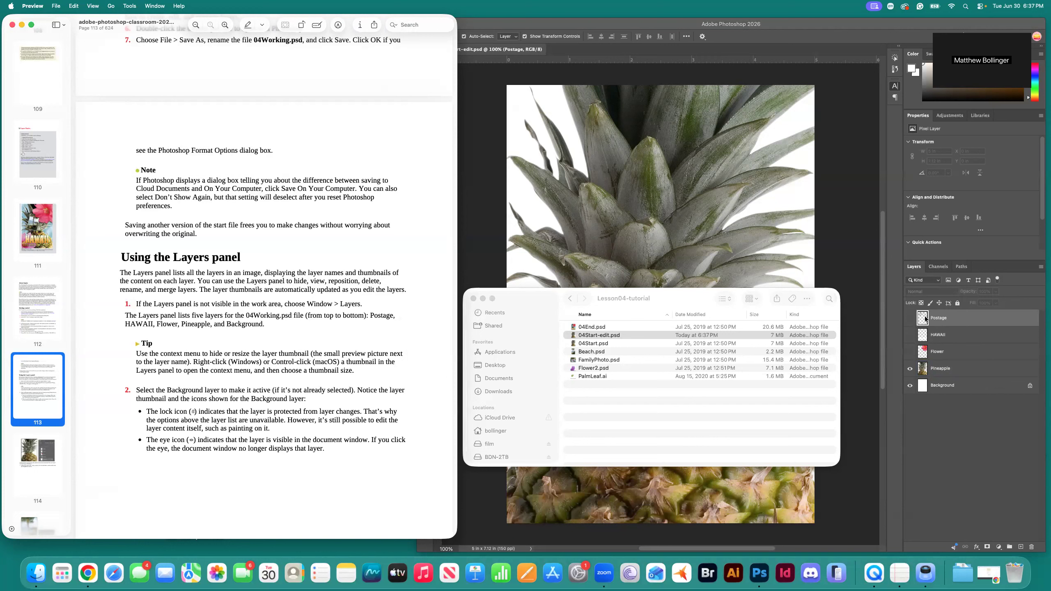
pyautogui.click(965, 417)
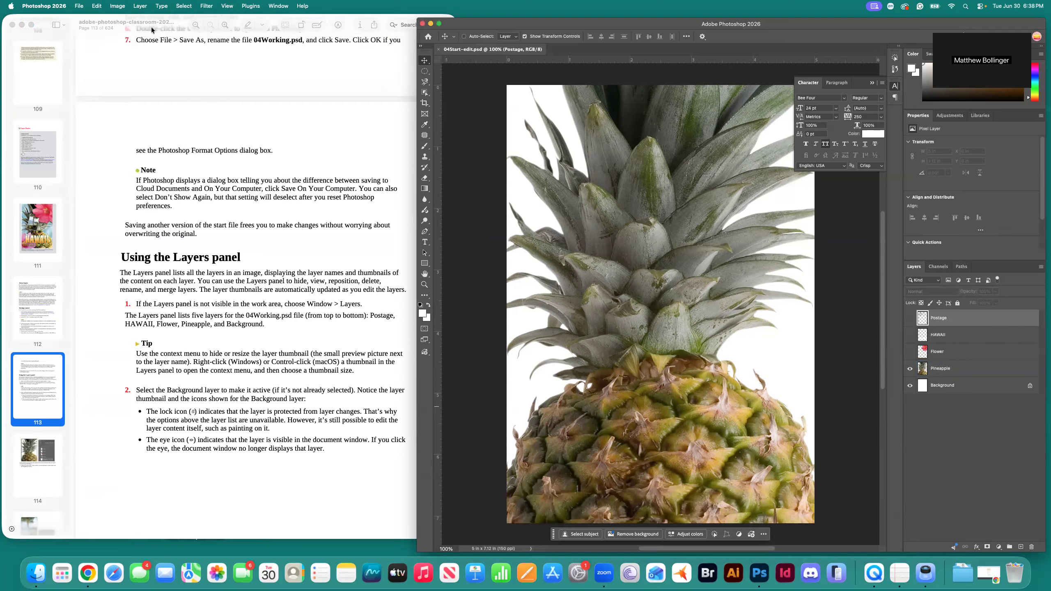
# Confirm Layers is checked in the Window menu, then return to the lesson PDF.
pyautogui.click(287, 7)
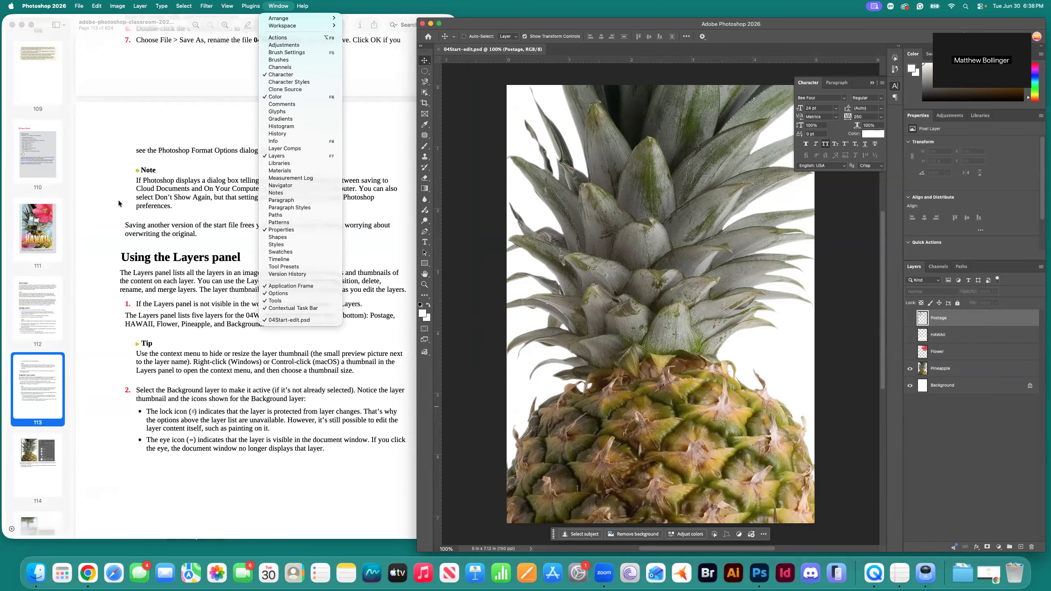
pyautogui.click(159, 330)
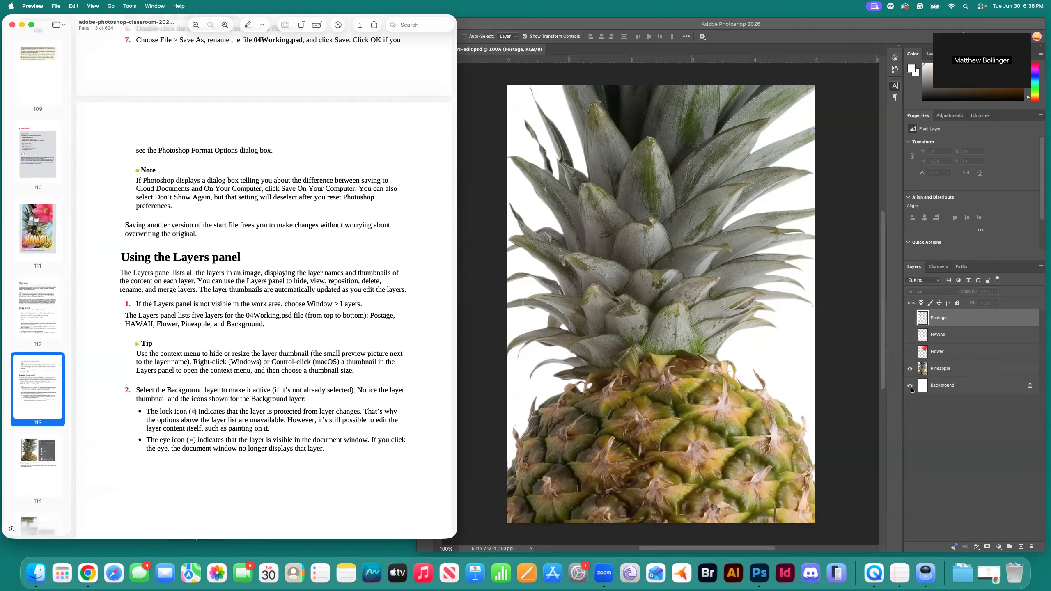
# Briefly show and hide the Flower, HAWAII and Postage layers to preview their contents.
pyautogui.click(913, 355)
pyautogui.click(910, 354)
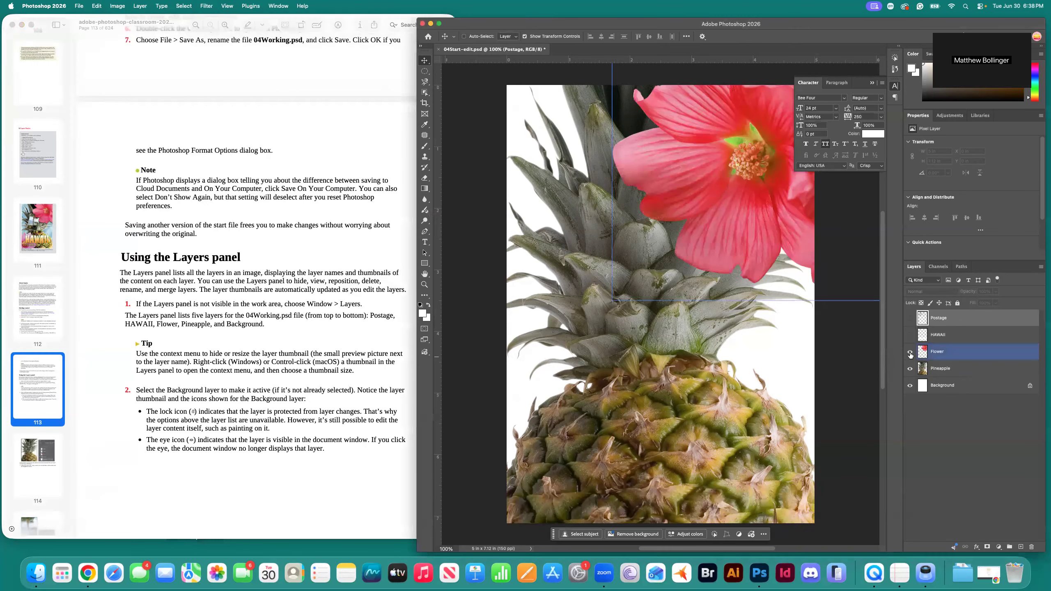
pyautogui.click(910, 352)
pyautogui.click(910, 335)
pyautogui.click(910, 335)
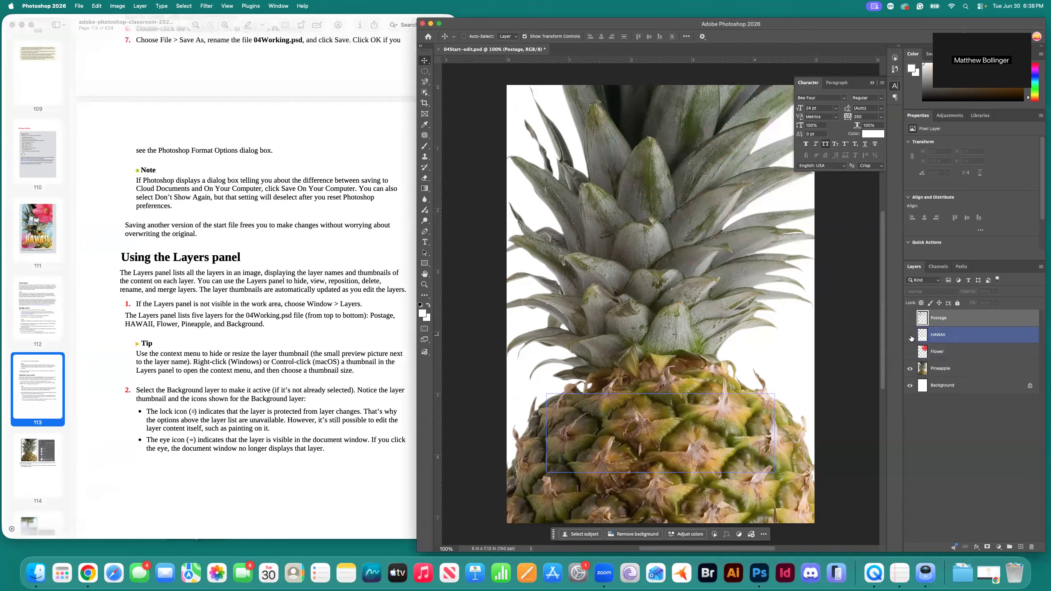
pyautogui.click(910, 318)
pyautogui.click(910, 319)
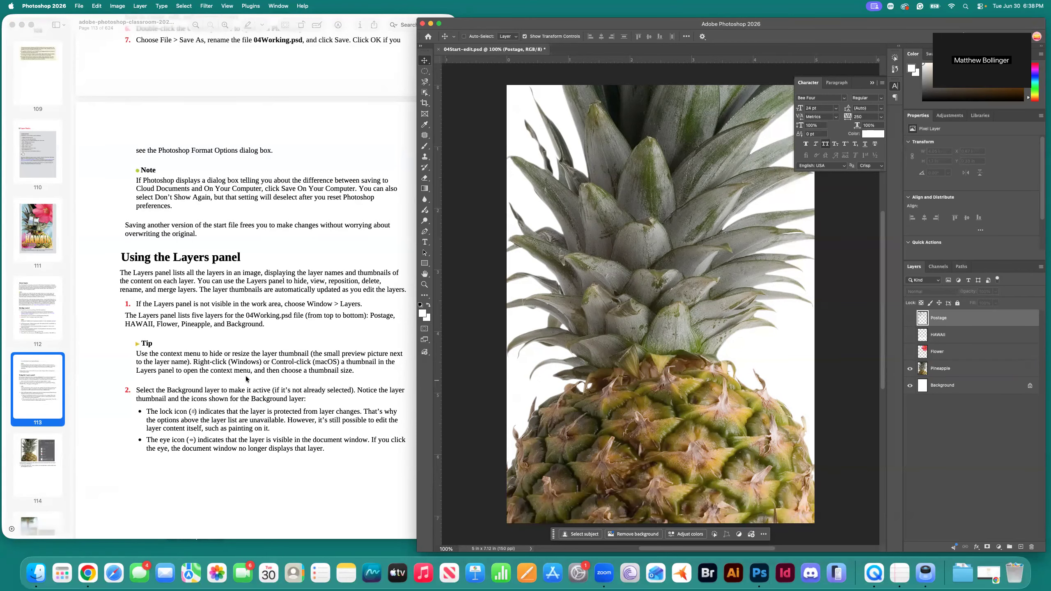
# Make the Background layer active, after trying Flower, then select the Pineapple layer.
pyautogui.scroll(-3, 246, 377)
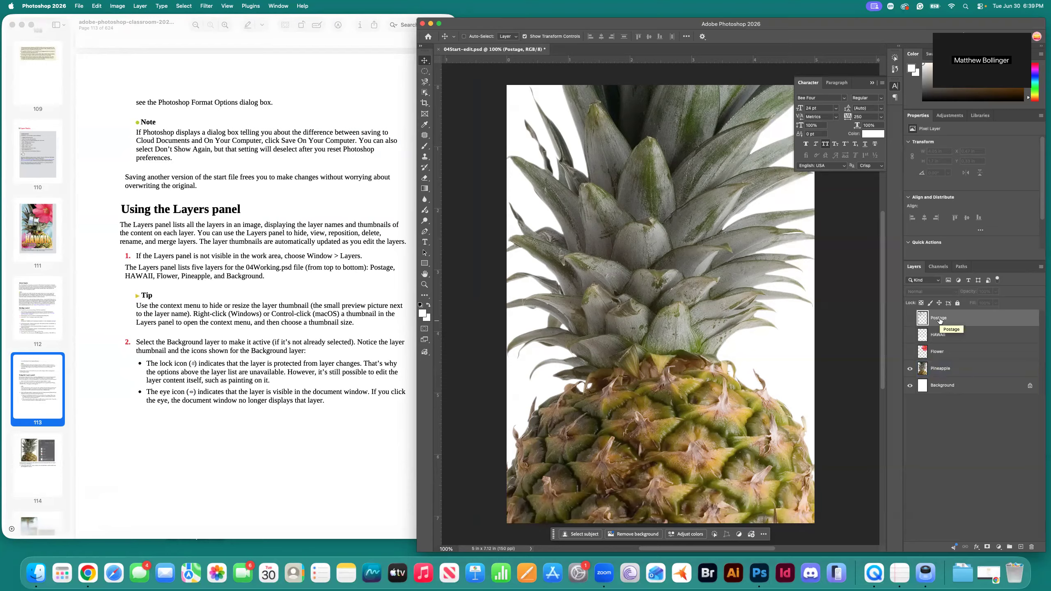
pyautogui.click(970, 388)
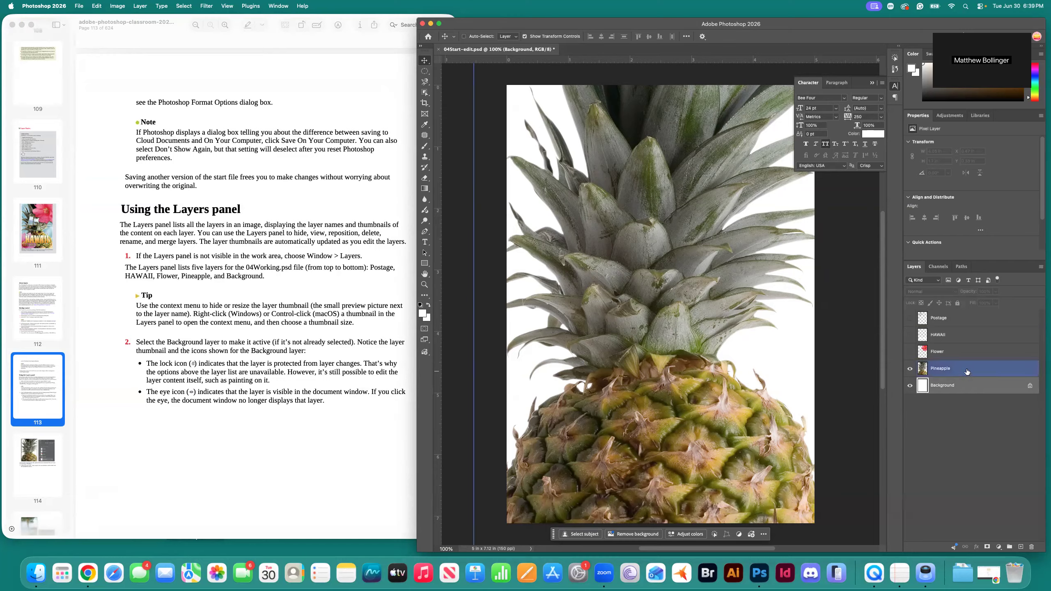
pyautogui.click(972, 357)
pyautogui.click(967, 388)
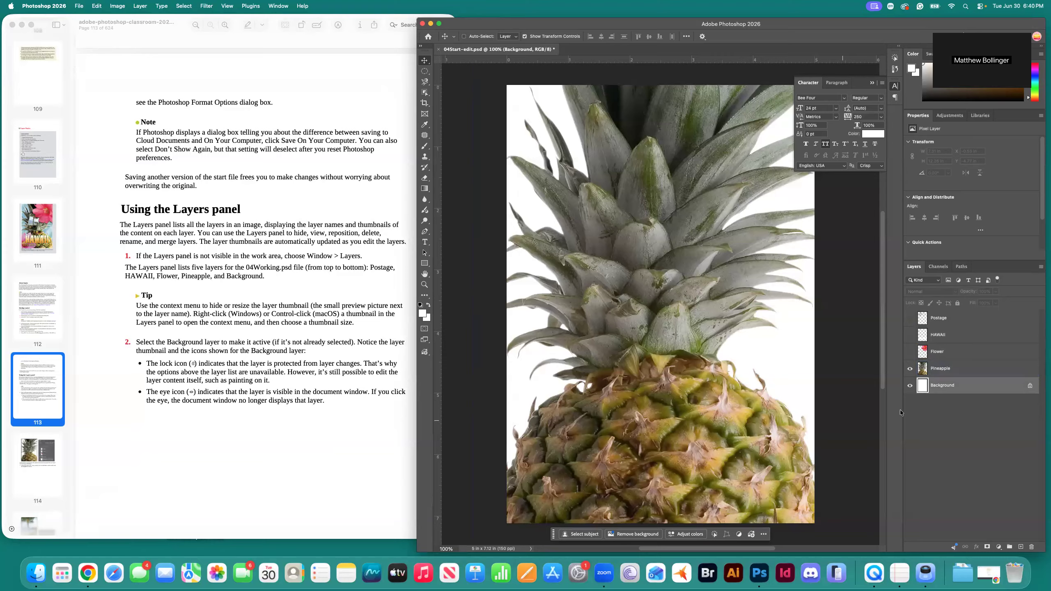
pyautogui.click(914, 371)
# Scroll the PDF to page 114 on opening Beach.psd, then bring the Lesson04-tutorial Finder window forward.
pyautogui.scroll(-10, 338, 378)
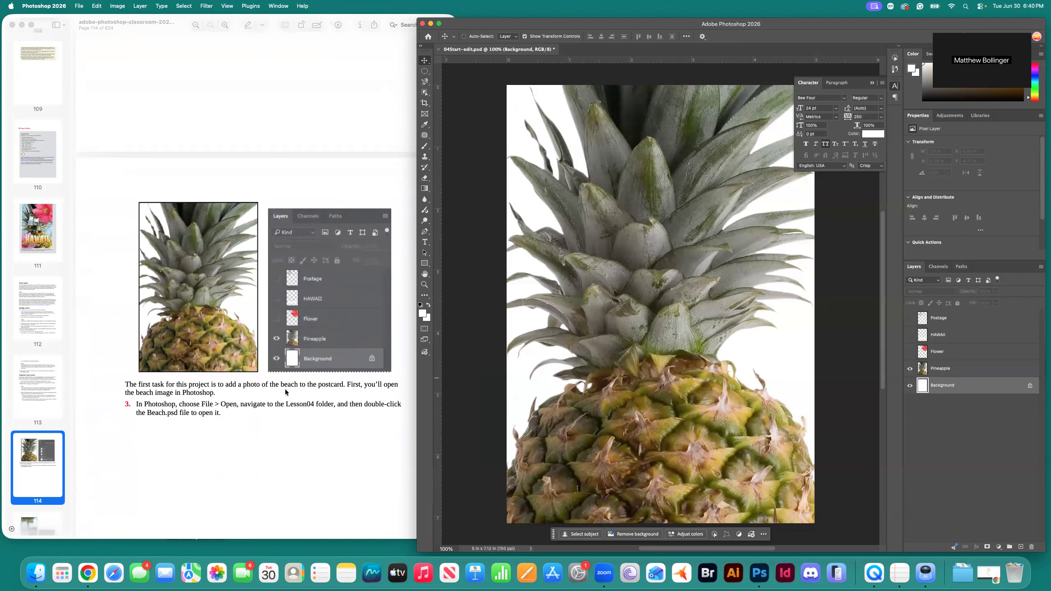
pyautogui.scroll(-1, 329, 391)
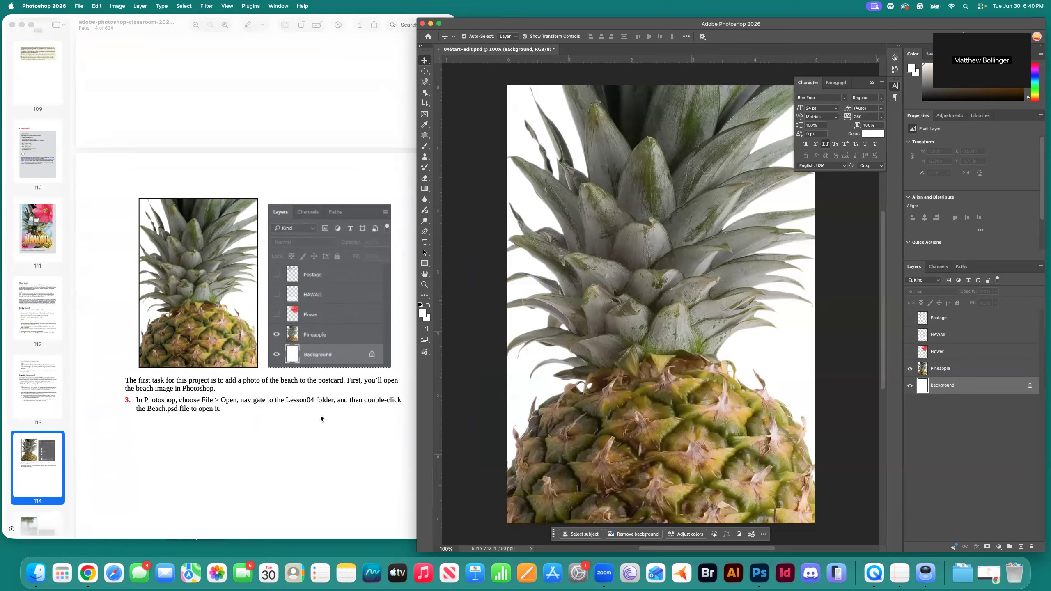
pyautogui.press('super+Tab')
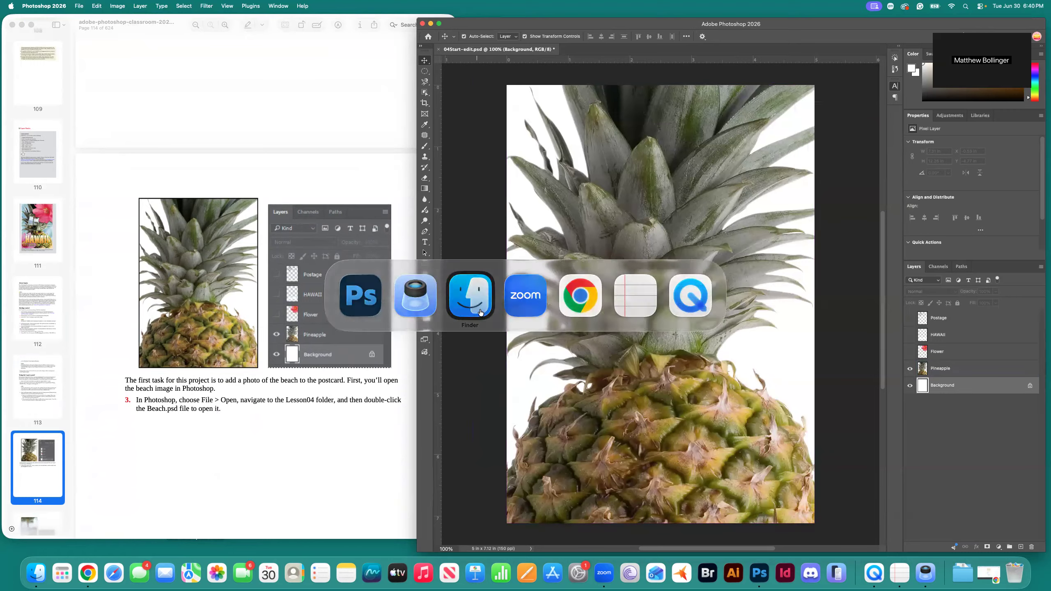
pyautogui.click(477, 309)
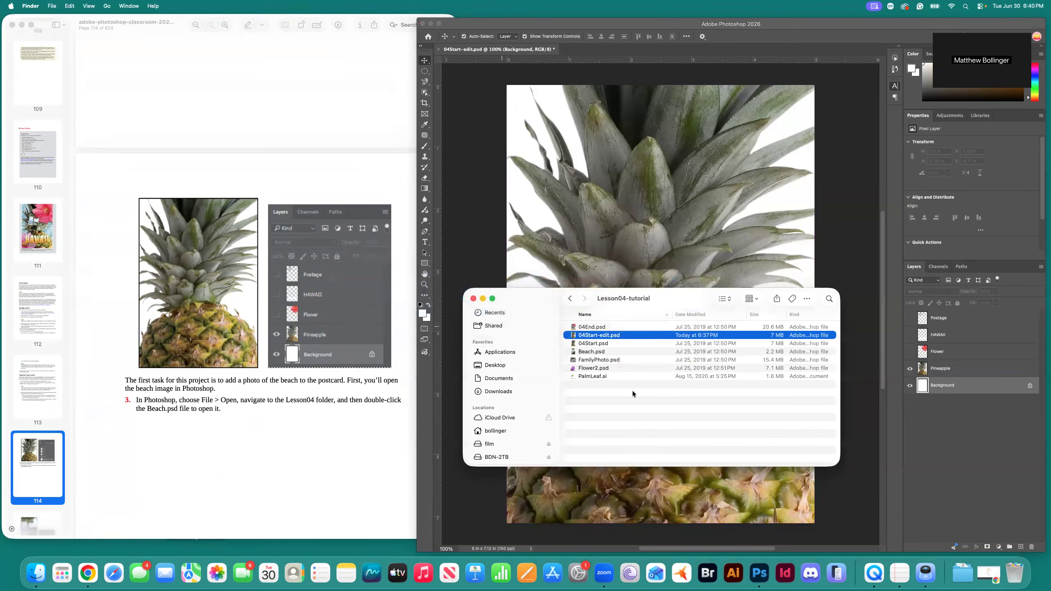
# Open Beach.psd from the Lesson04-tutorial folder with Adobe Photoshop 2026.
pyautogui.click(591, 352)
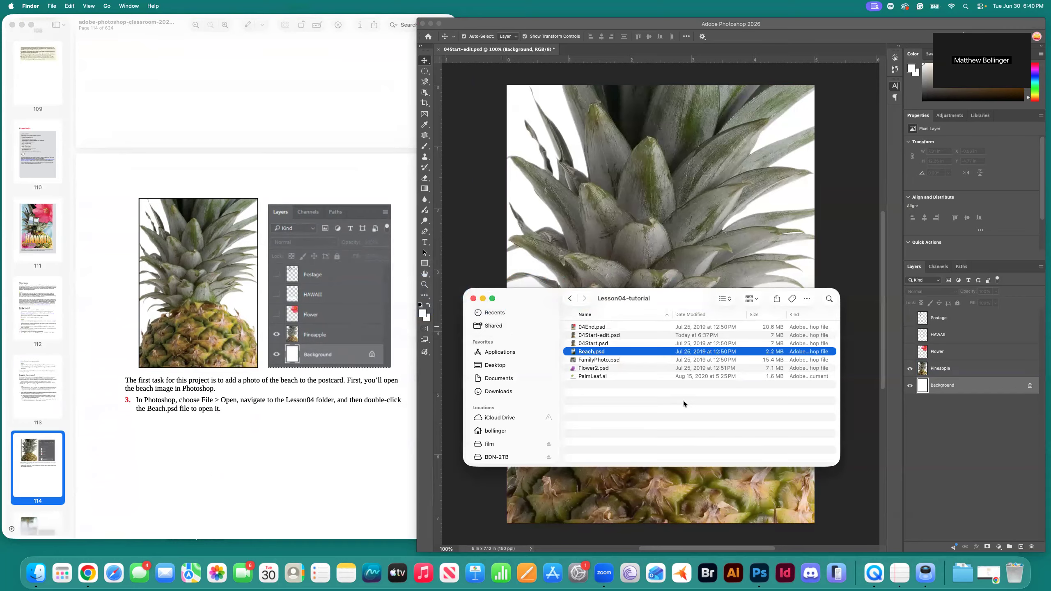
pyautogui.rightClick(584, 354)
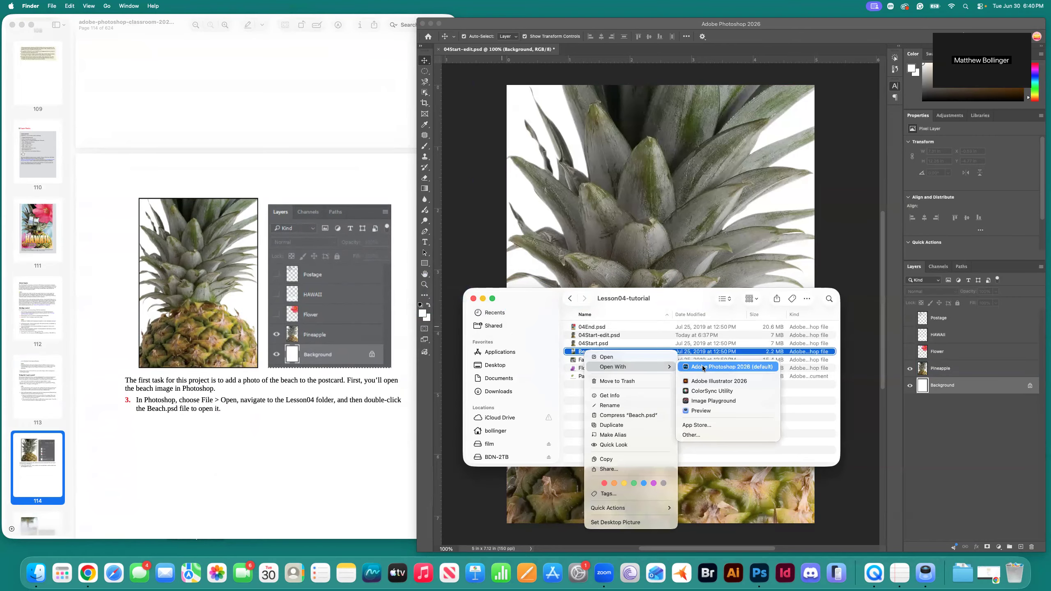
pyautogui.click(702, 366)
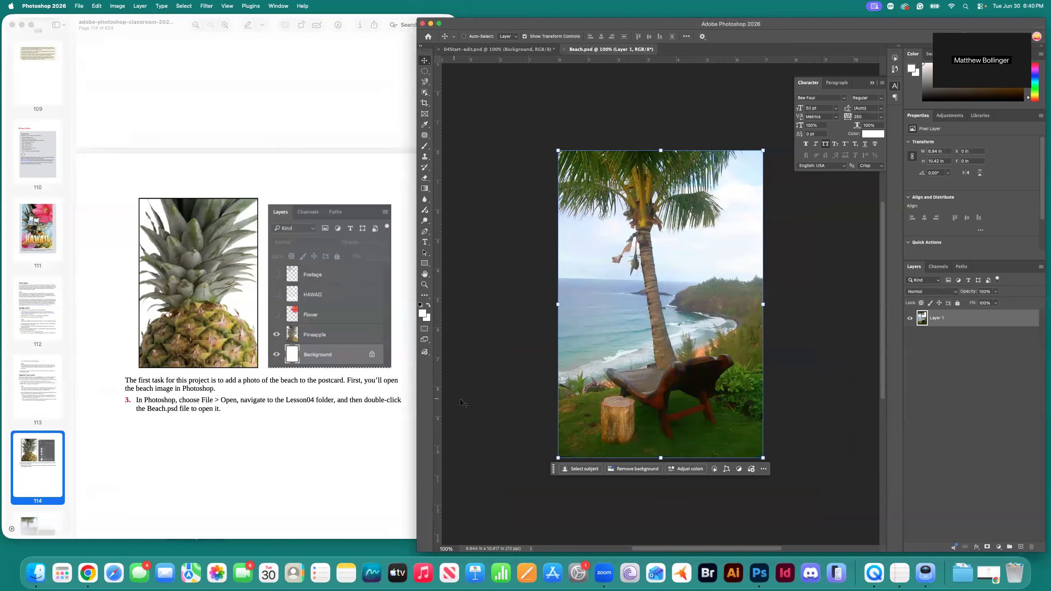
pyautogui.moveTo(451, 131); pyautogui.dragTo(526, 52)
pyautogui.click(526, 52)
pyautogui.click(582, 48)
pyautogui.click(528, 48)
pyautogui.click(591, 49)
pyautogui.click(541, 51)
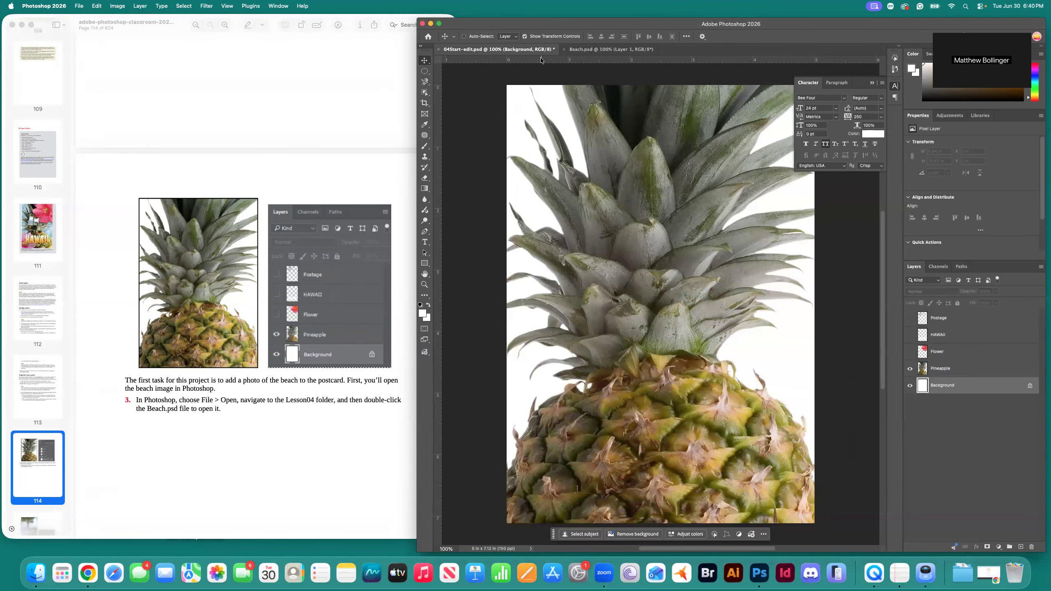
pyautogui.scroll(-5, 295, 405)
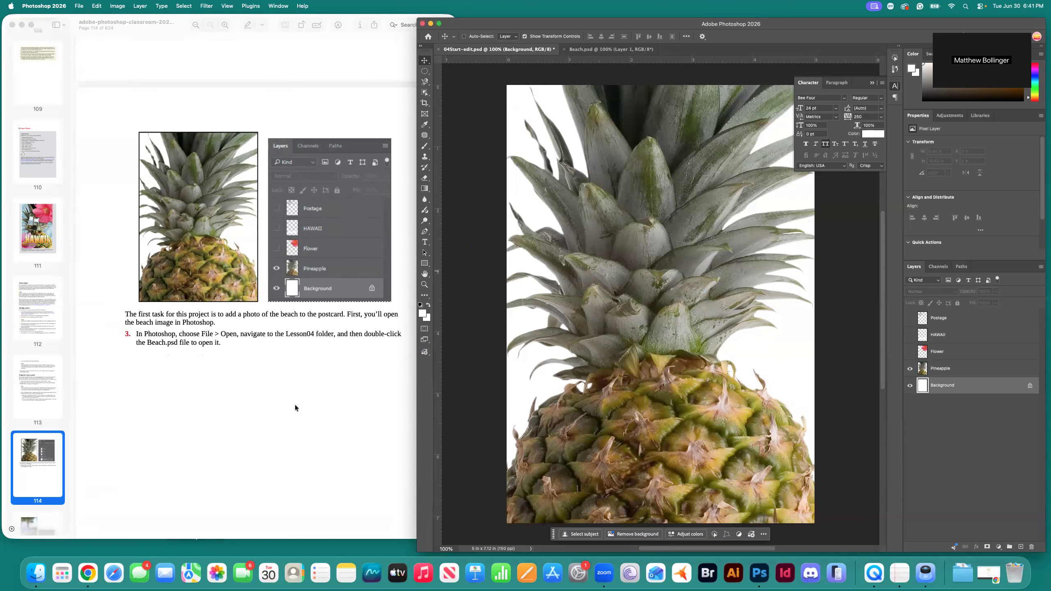
pyautogui.scroll(-10, 296, 404)
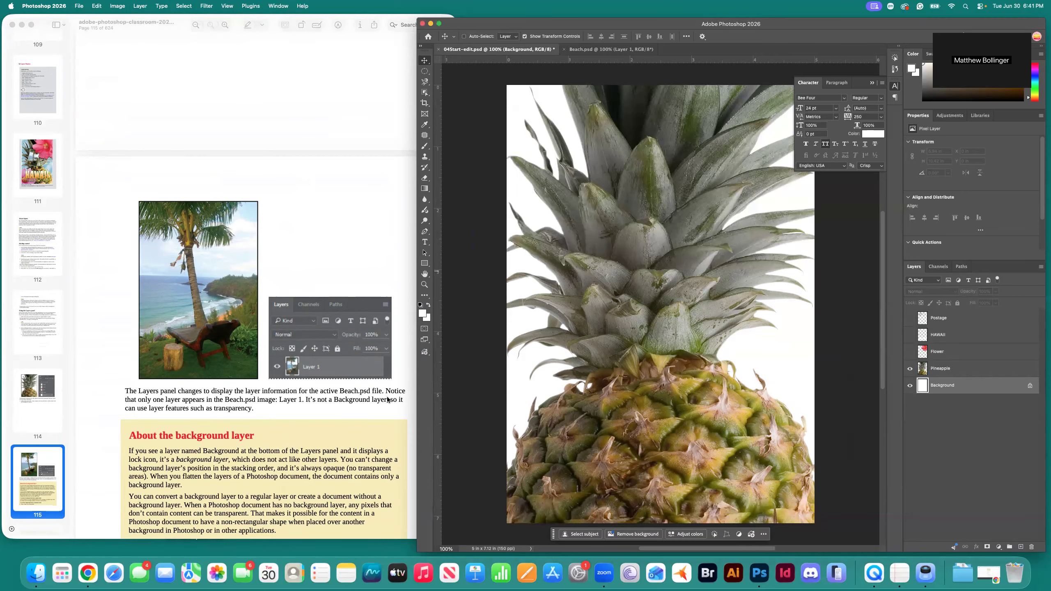
pyautogui.click(605, 50)
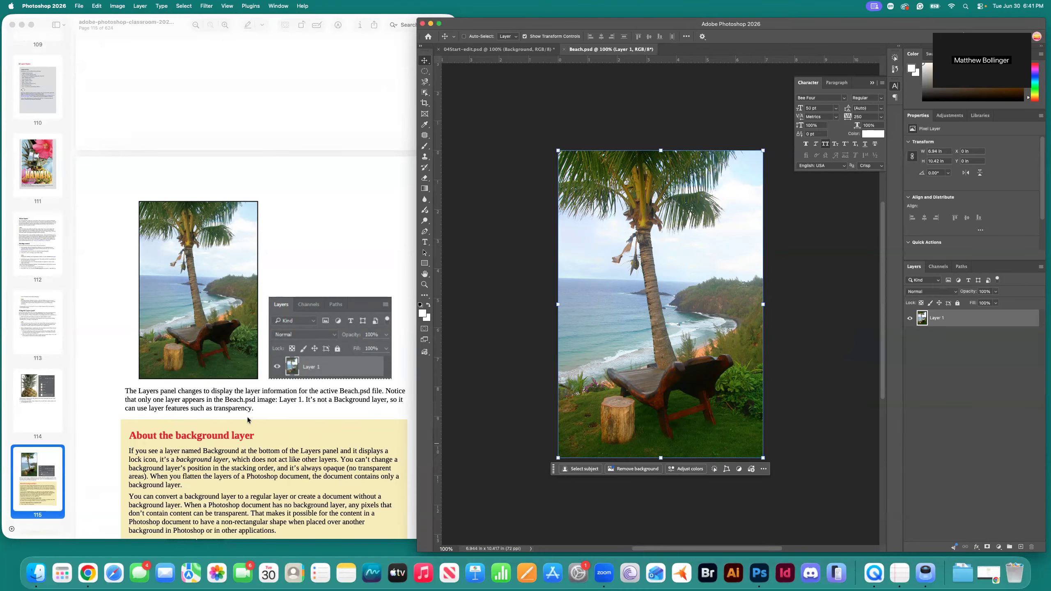
pyautogui.scroll(-5, 275, 421)
pyautogui.scroll(-5, 282, 429)
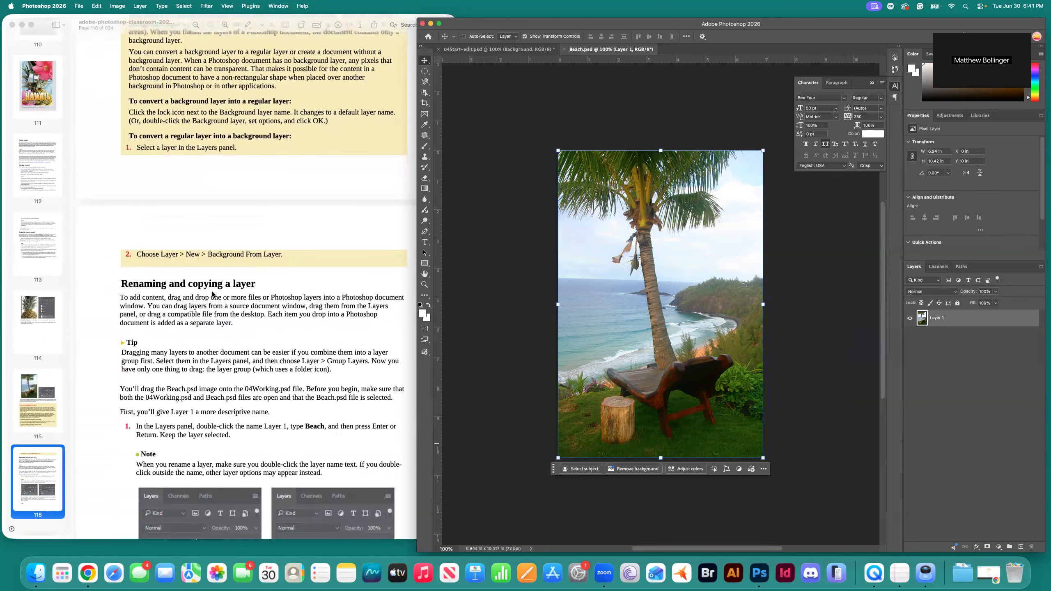
pyautogui.scroll(-1, 236, 331)
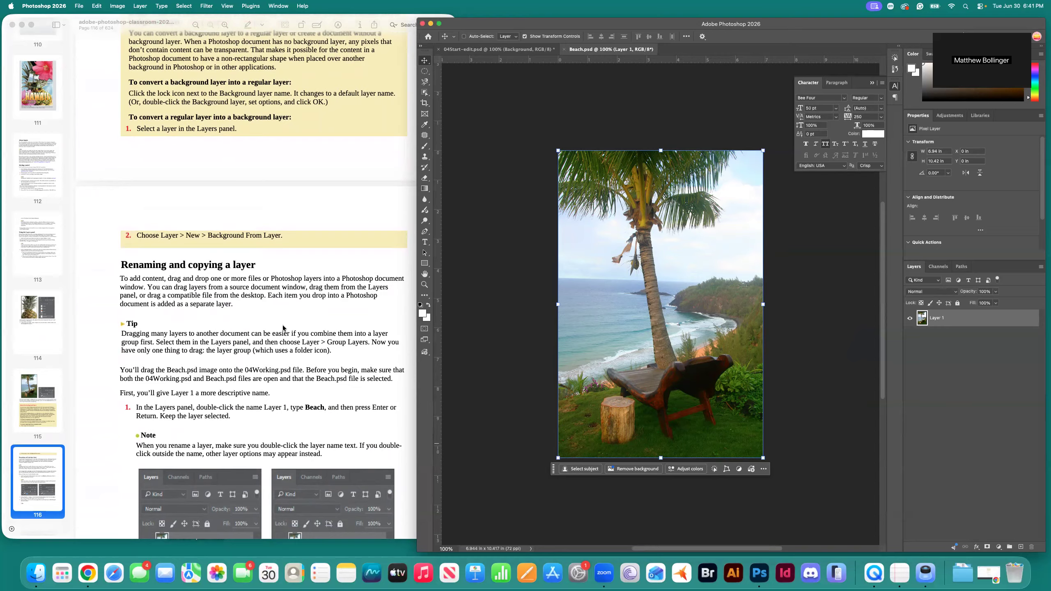
pyautogui.scroll(-5, 282, 326)
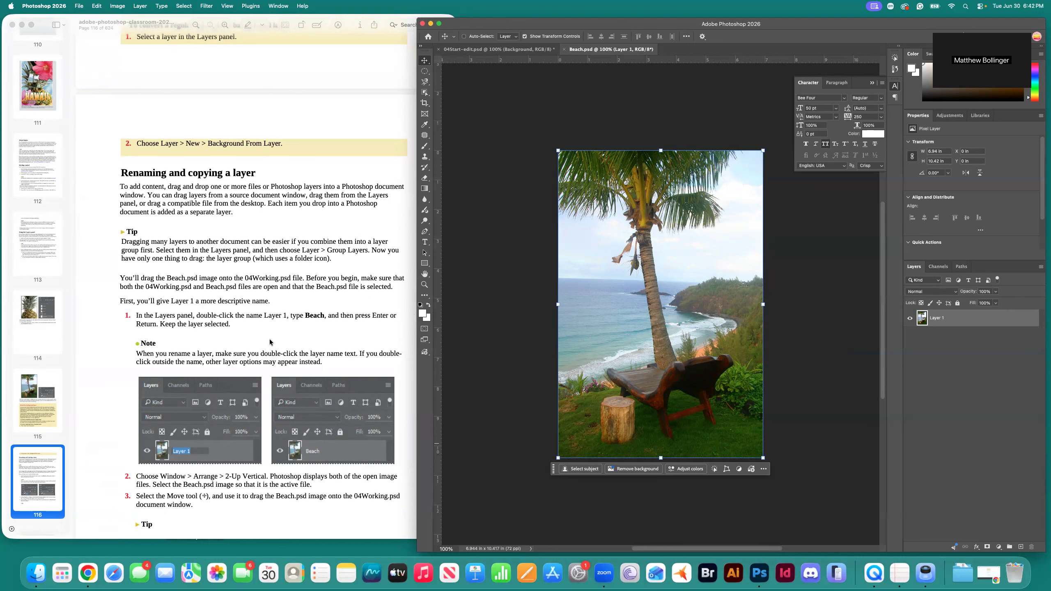
pyautogui.scroll(-2, 325, 334)
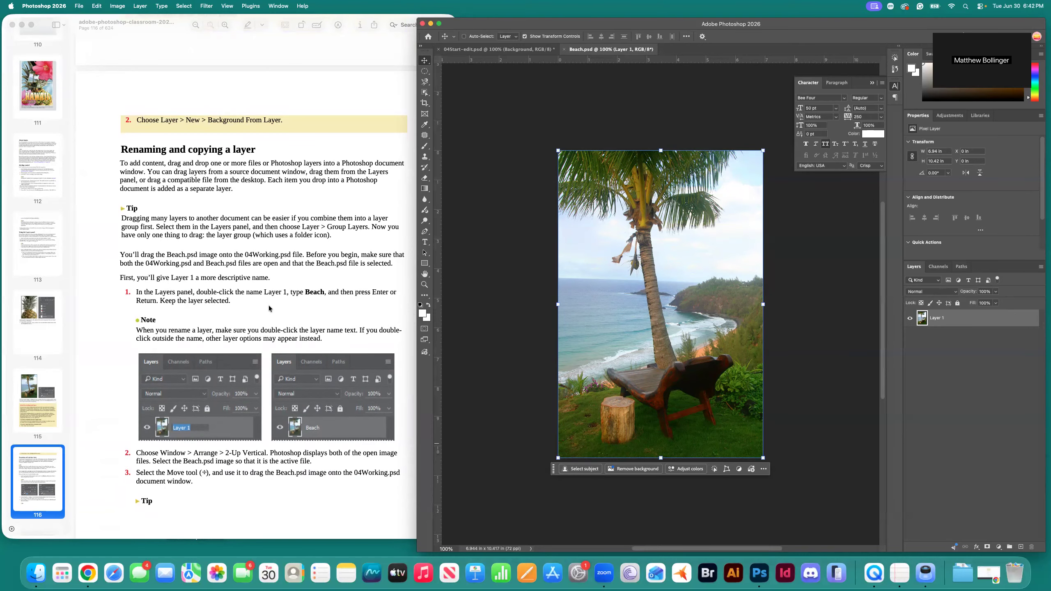
pyautogui.scroll(-2, 381, 306)
pyautogui.click(954, 344)
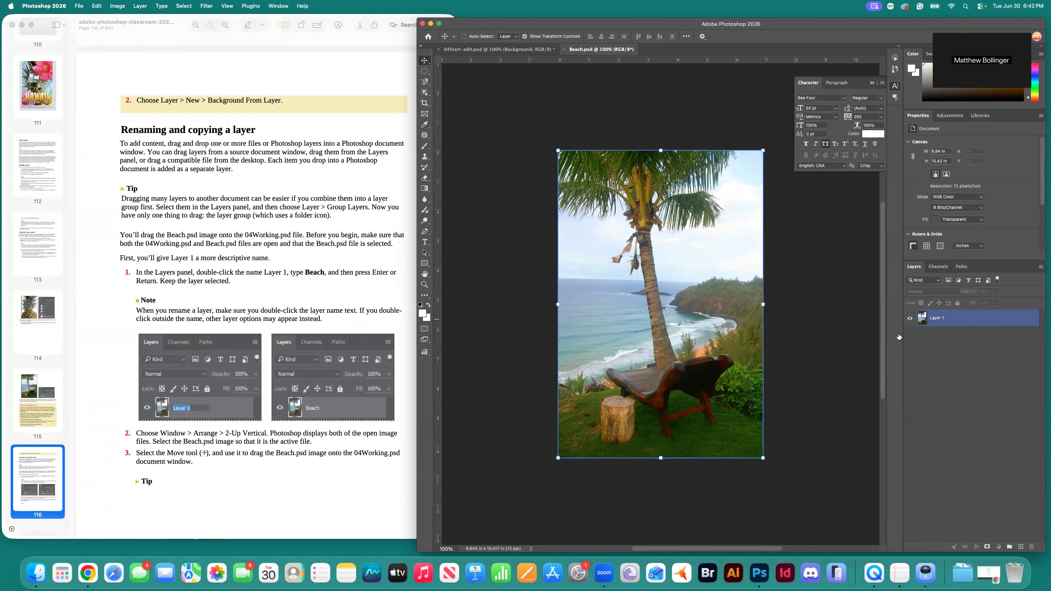
pyautogui.scroll(-3, 252, 306)
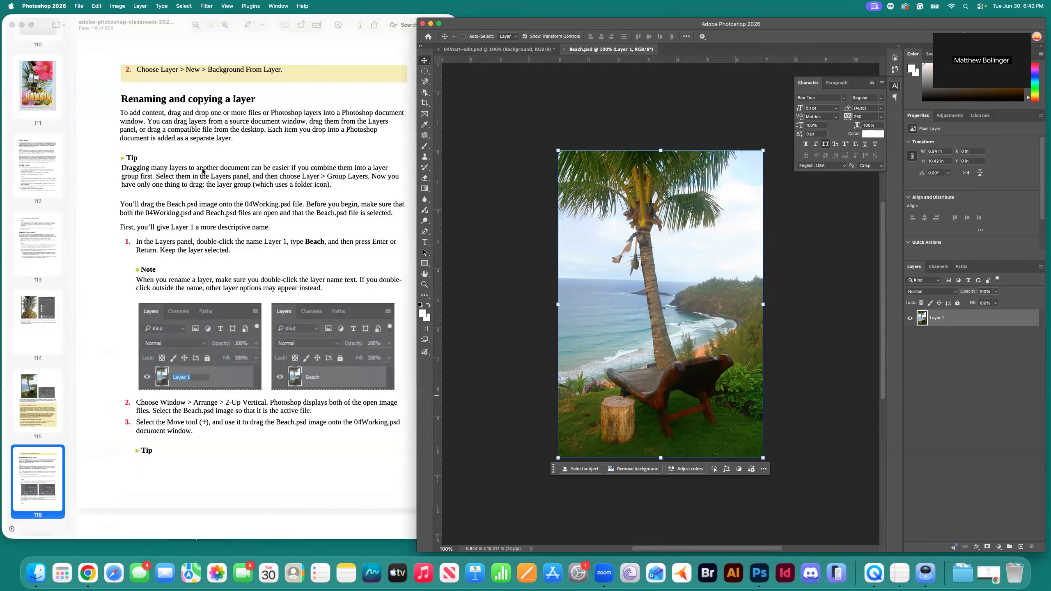
pyautogui.scroll(-1, 248, 37)
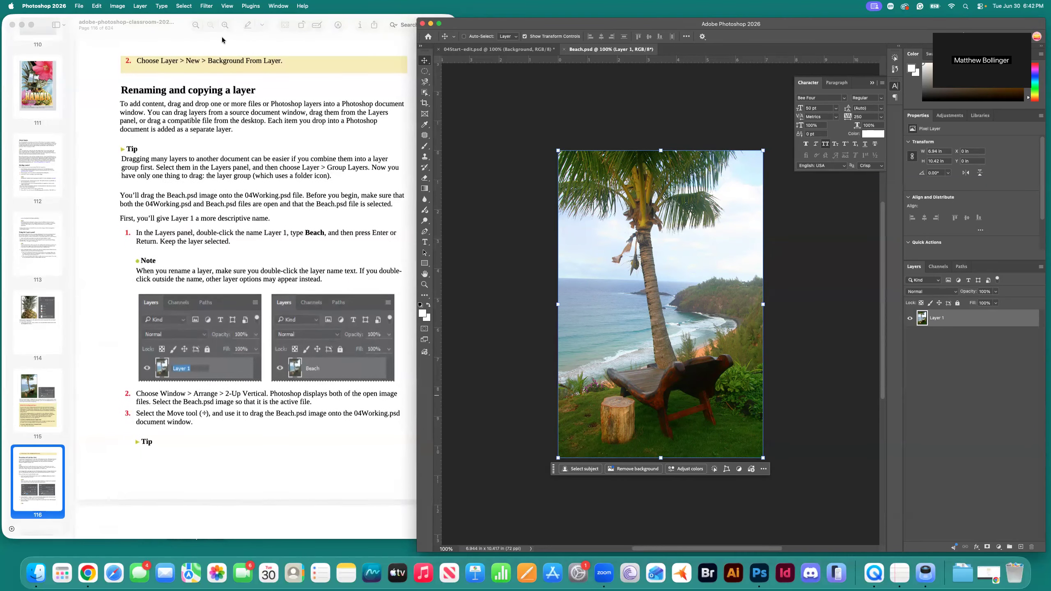
pyautogui.click(277, 6)
# Tile documents 2-up Vertical, drag the beach photo into 04Start-edit as hidden Layer 1, close Beach.psd.
pyautogui.moveTo(282, 19)
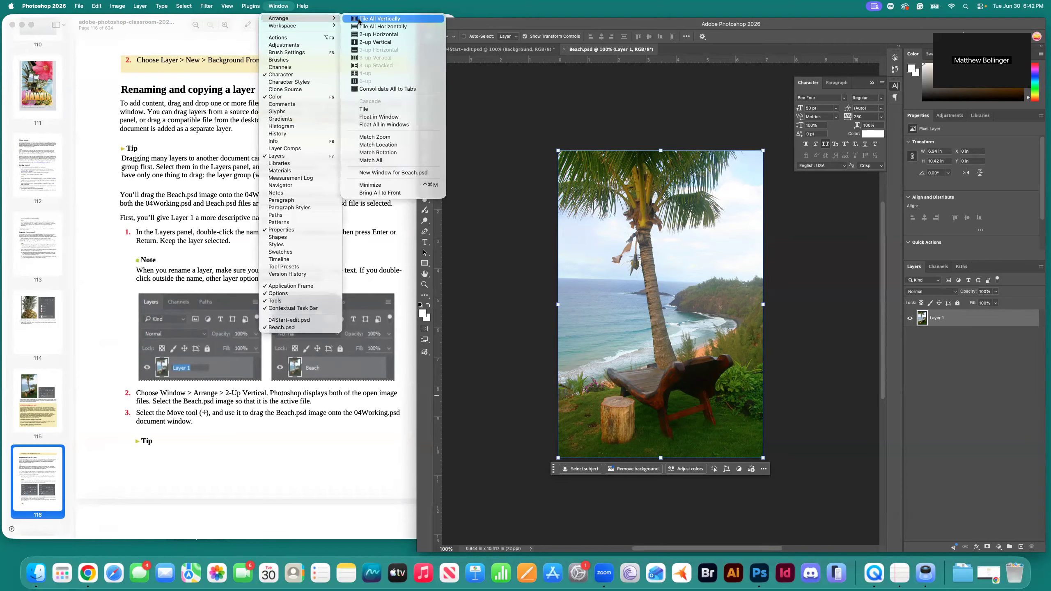
pyautogui.click(377, 42)
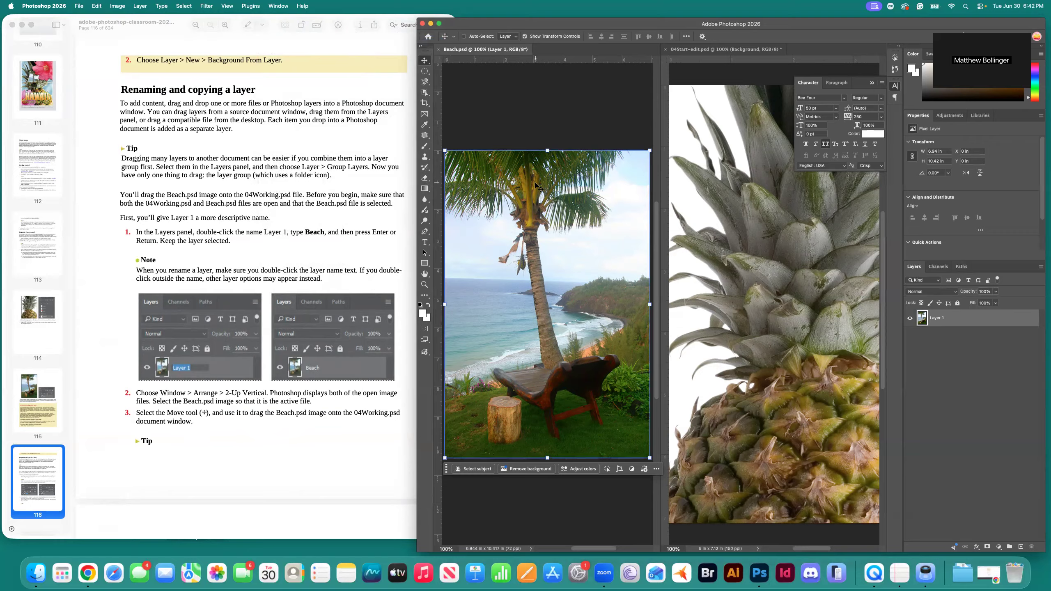
pyautogui.moveTo(512, 202); pyautogui.dragTo(705, 264)
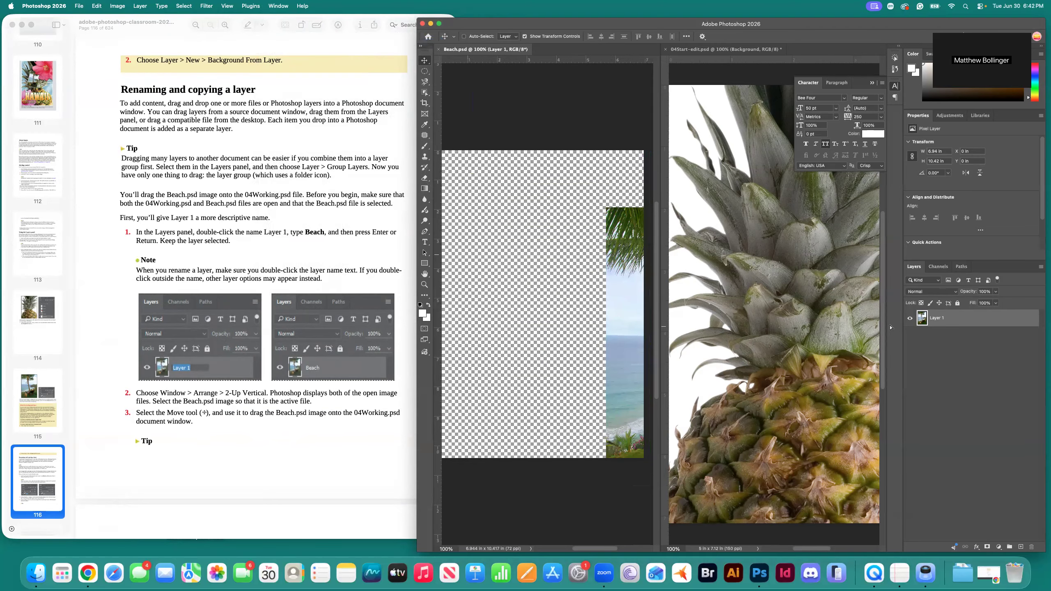
pyautogui.moveTo(842, 326); pyautogui.dragTo(844, 327)
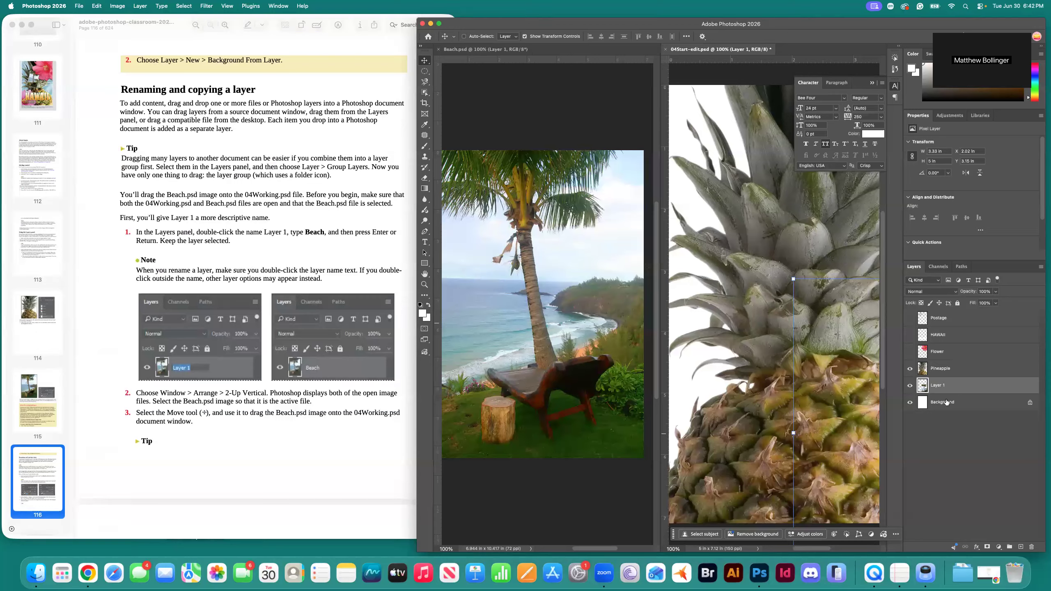
pyautogui.click(913, 387)
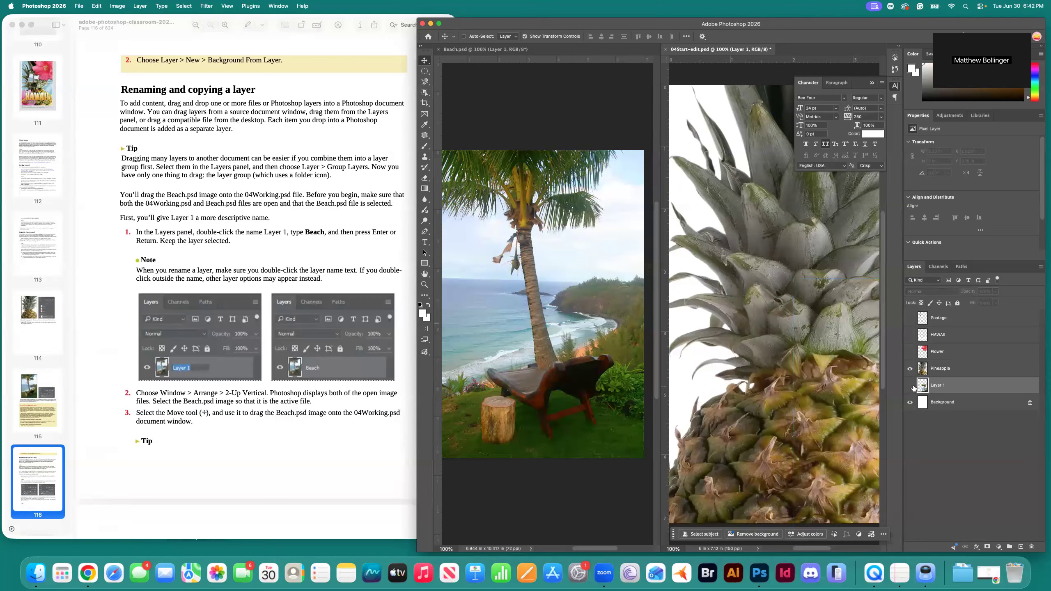
pyautogui.click(438, 49)
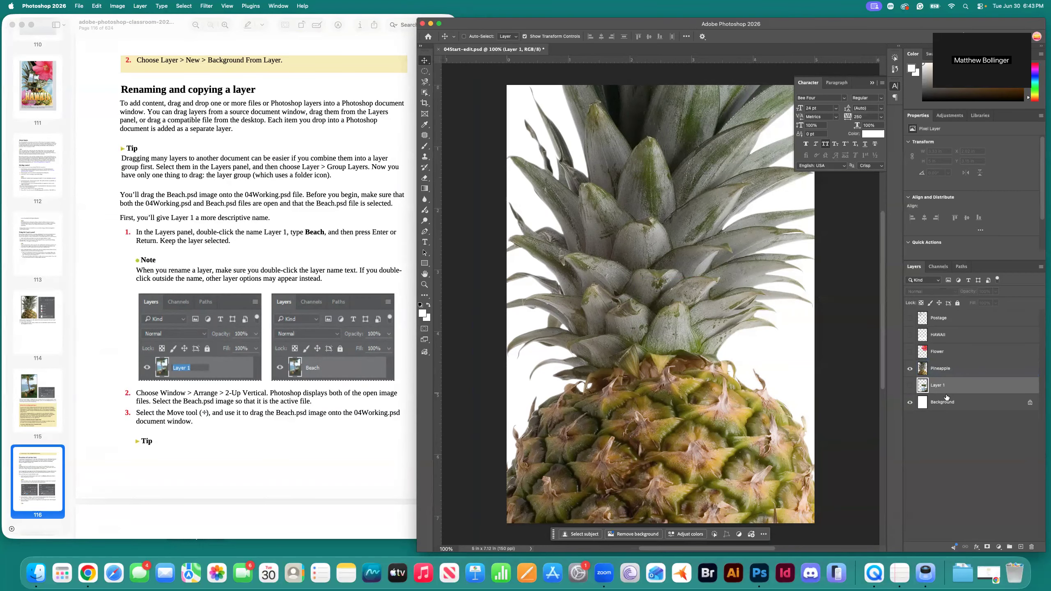
# Rename the beach photo's Layer 1 to 'Beach' in the Layers panel.
pyautogui.click(942, 375)
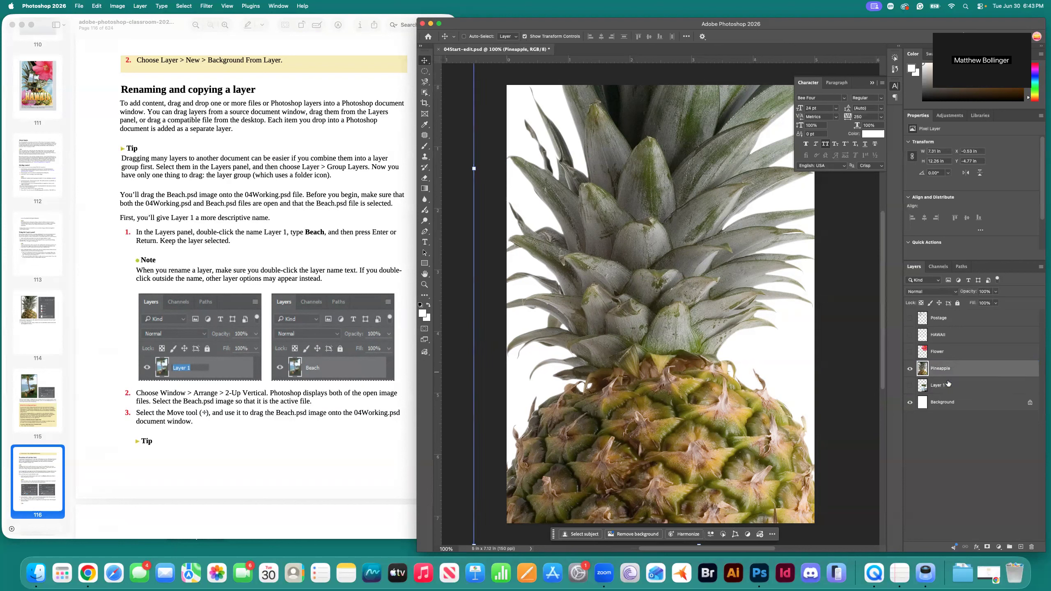
pyautogui.click(943, 392)
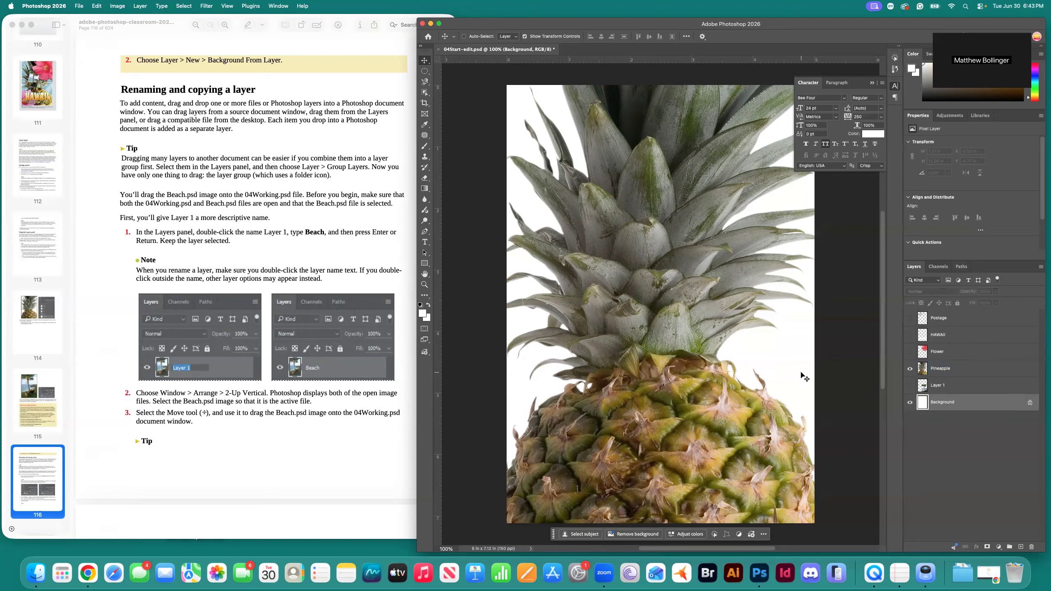
pyautogui.doubleClick(943, 388)
pyautogui.write('Beach')
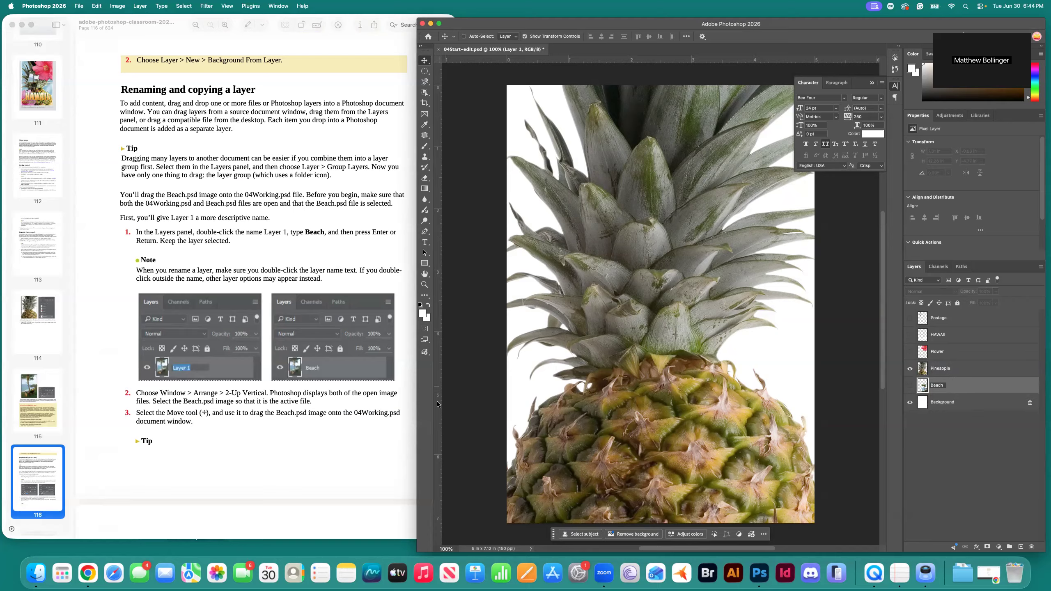
pyautogui.click(294, 441)
pyautogui.scroll(-5, 294, 433)
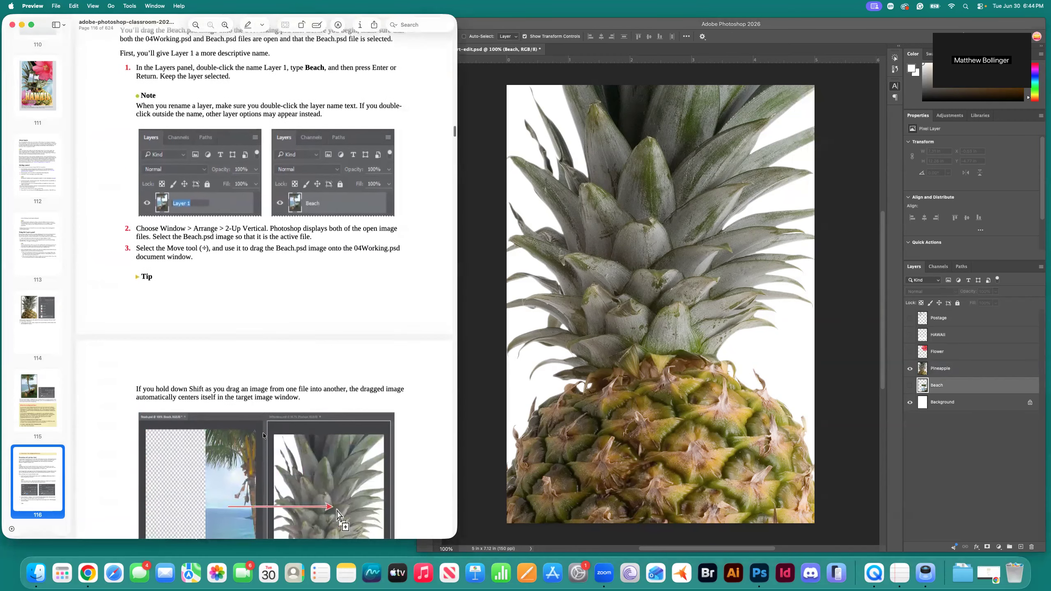
# Read down page 117, briefly highlighting where new layers go, to 'Viewing individual layers' on page 118.
pyautogui.scroll(-3, 263, 292)
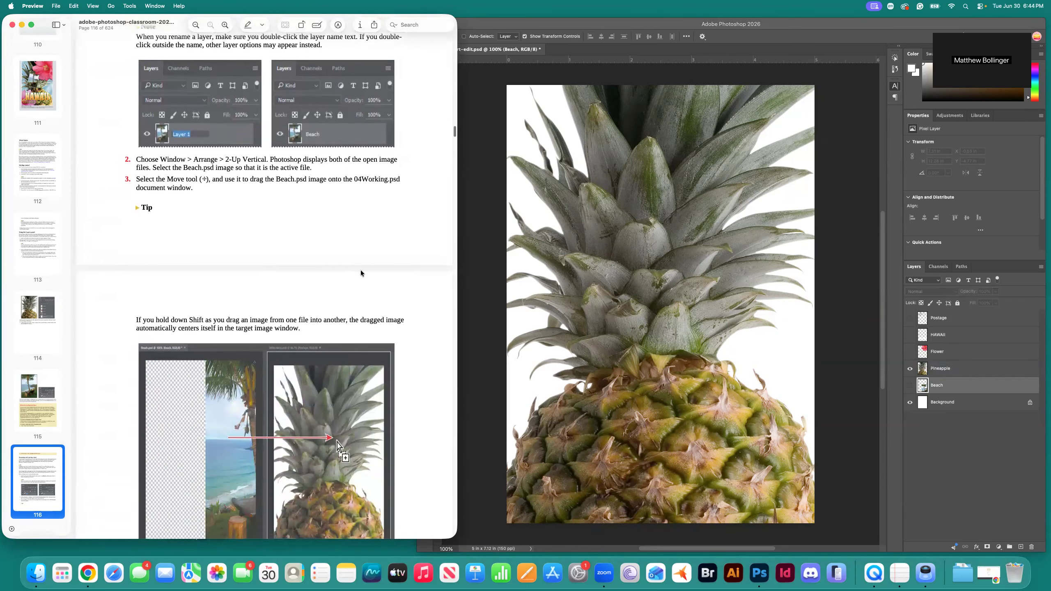
pyautogui.scroll(-2, 263, 292)
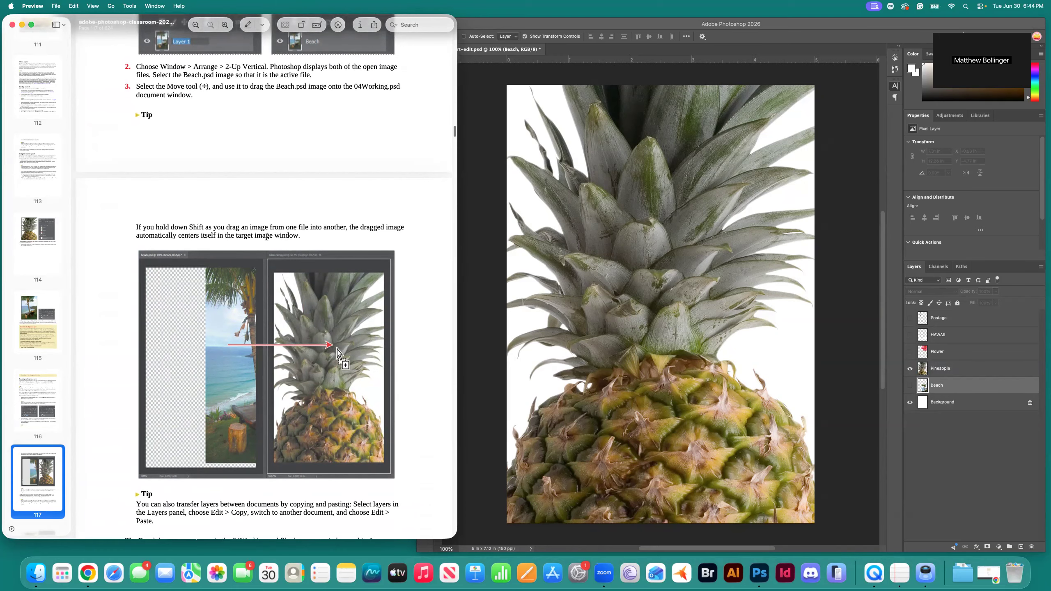
pyautogui.scroll(-8, 370, 247)
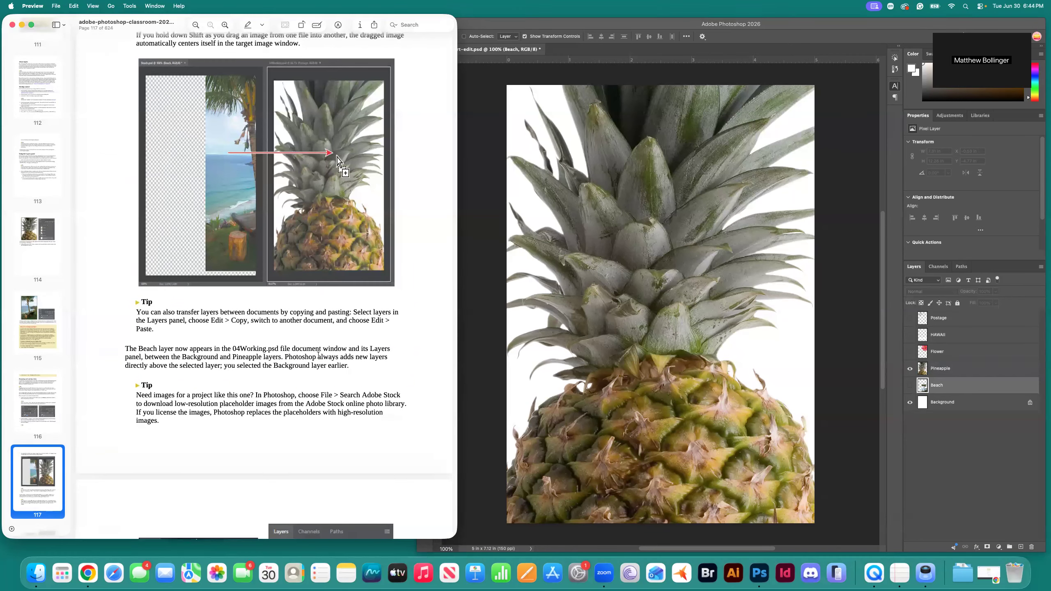
pyautogui.scroll(-5, 221, 379)
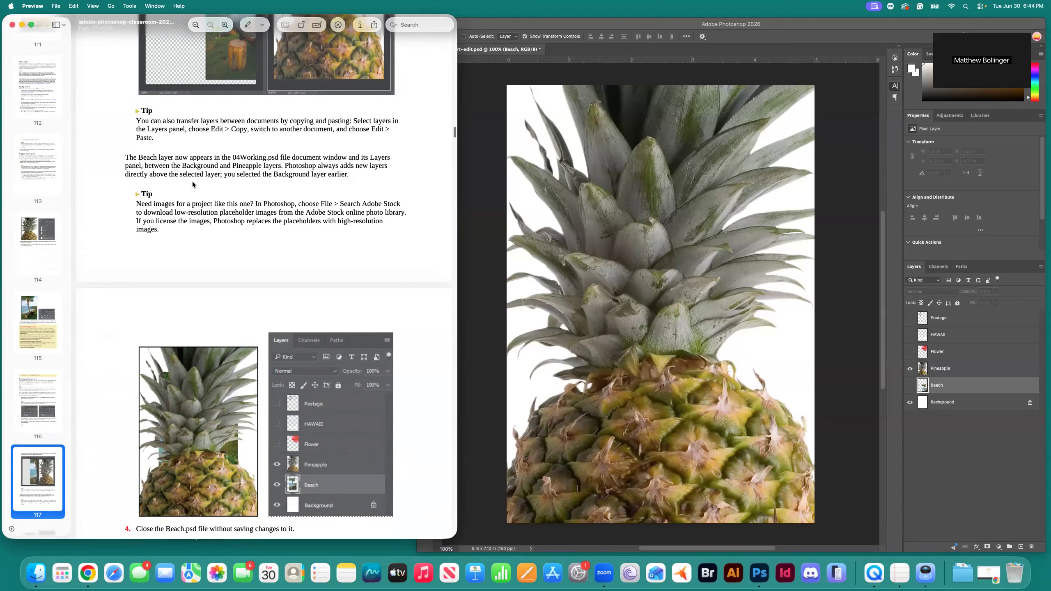
pyautogui.moveTo(285, 166); pyautogui.dragTo(319, 175)
pyautogui.click(260, 164)
pyautogui.scroll(-1, 190, 179)
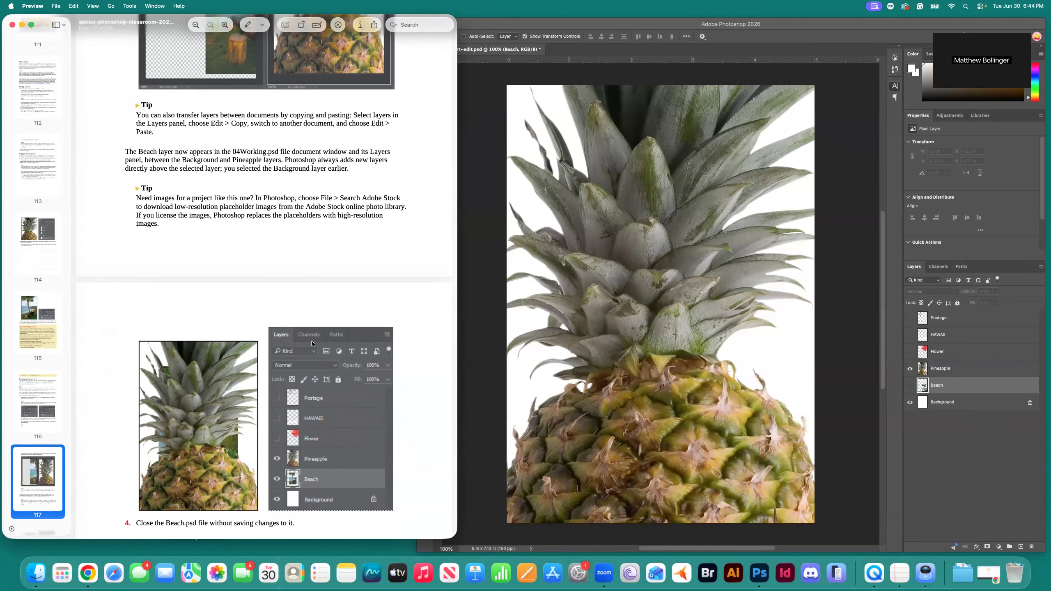
pyautogui.scroll(-5, 413, 348)
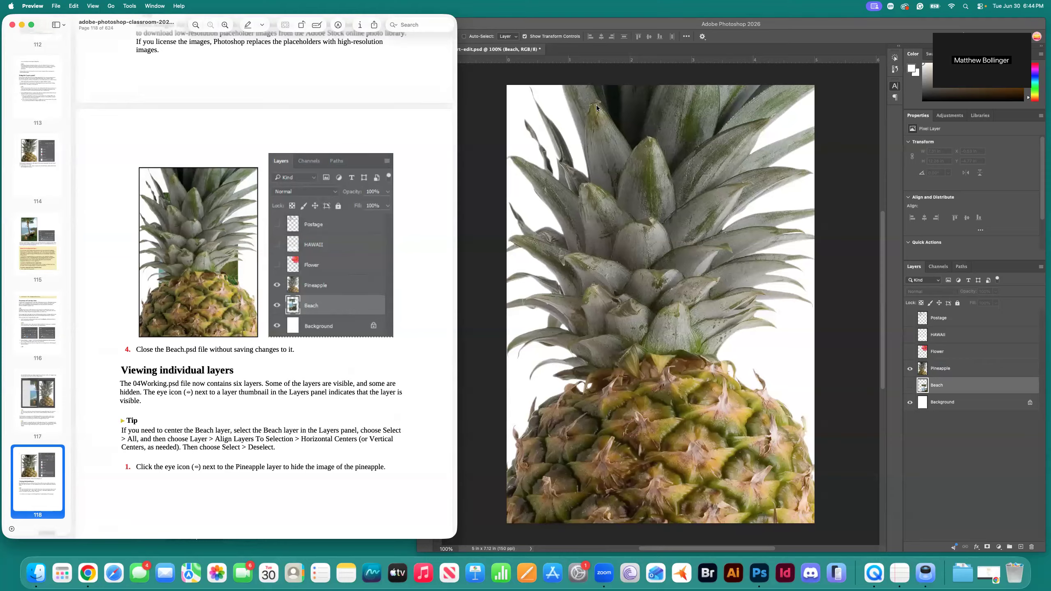
pyautogui.scroll(-3, 187, 334)
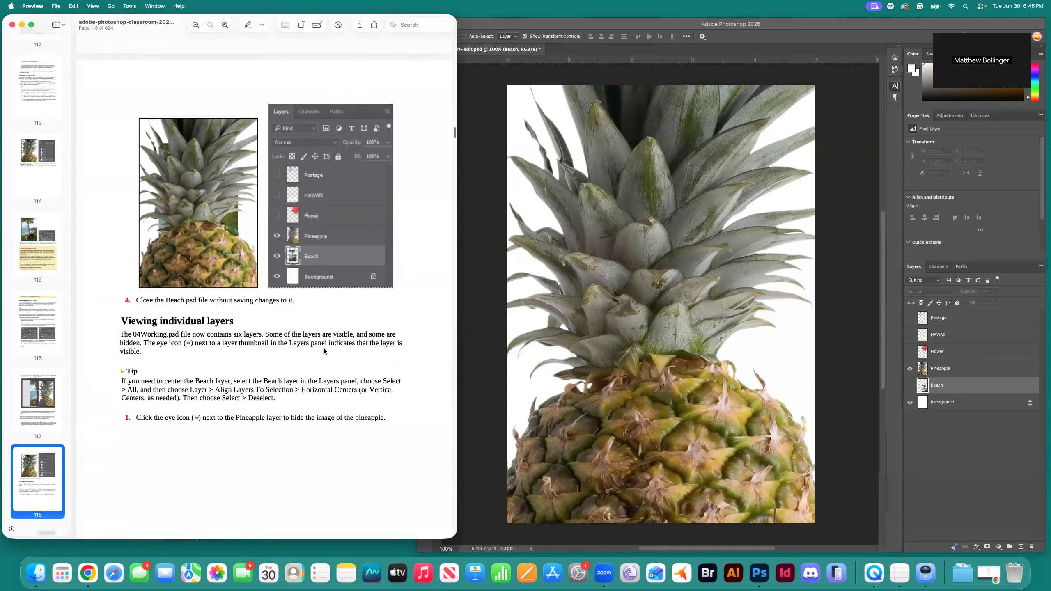
pyautogui.click(952, 319)
pyautogui.click(947, 319)
pyautogui.click(947, 336)
pyautogui.click(944, 368)
pyautogui.click(948, 385)
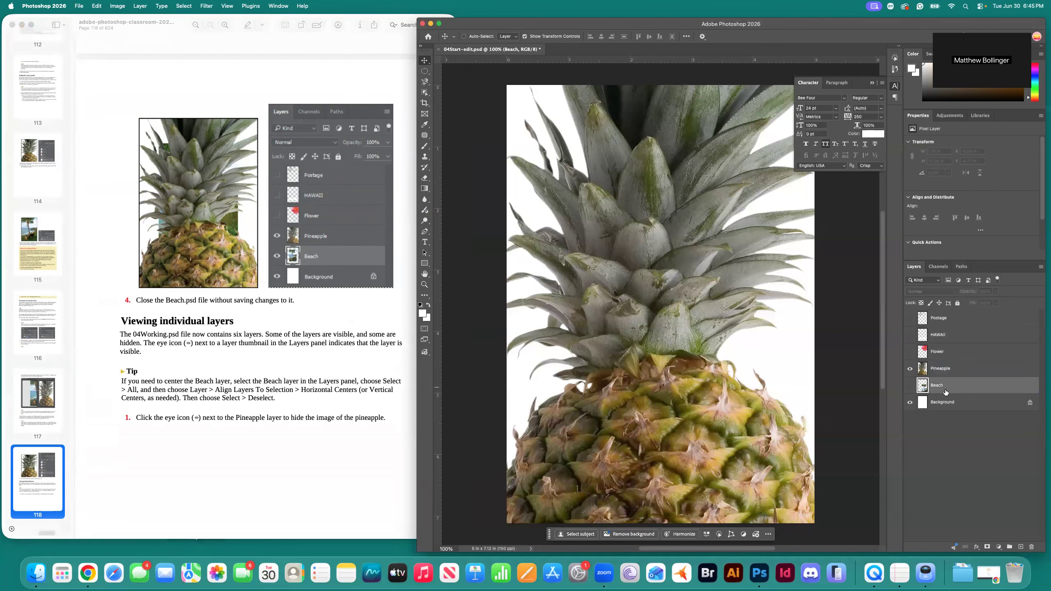
pyautogui.click(951, 402)
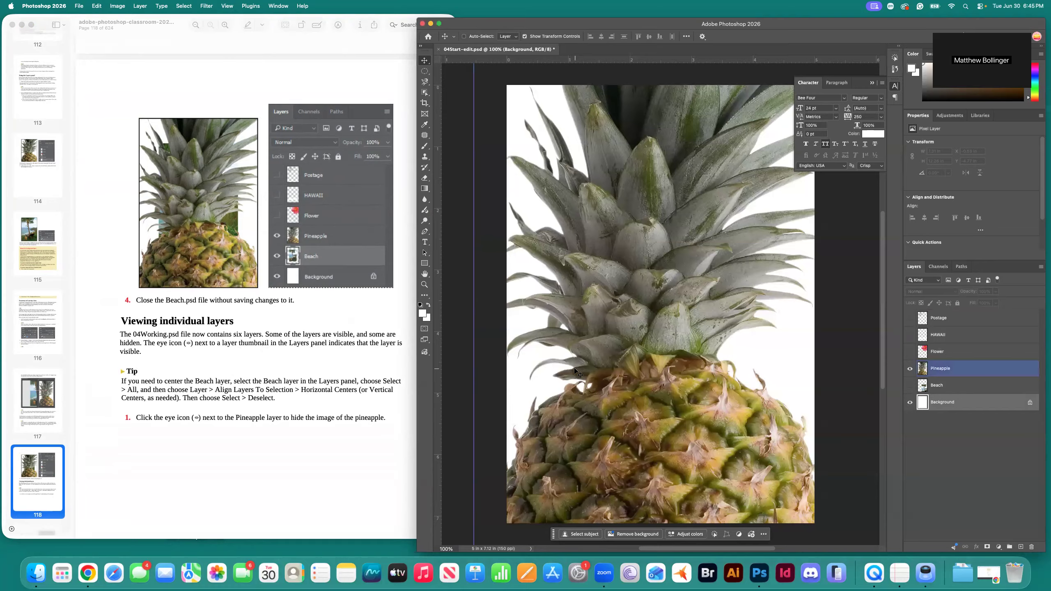
pyautogui.click(931, 375)
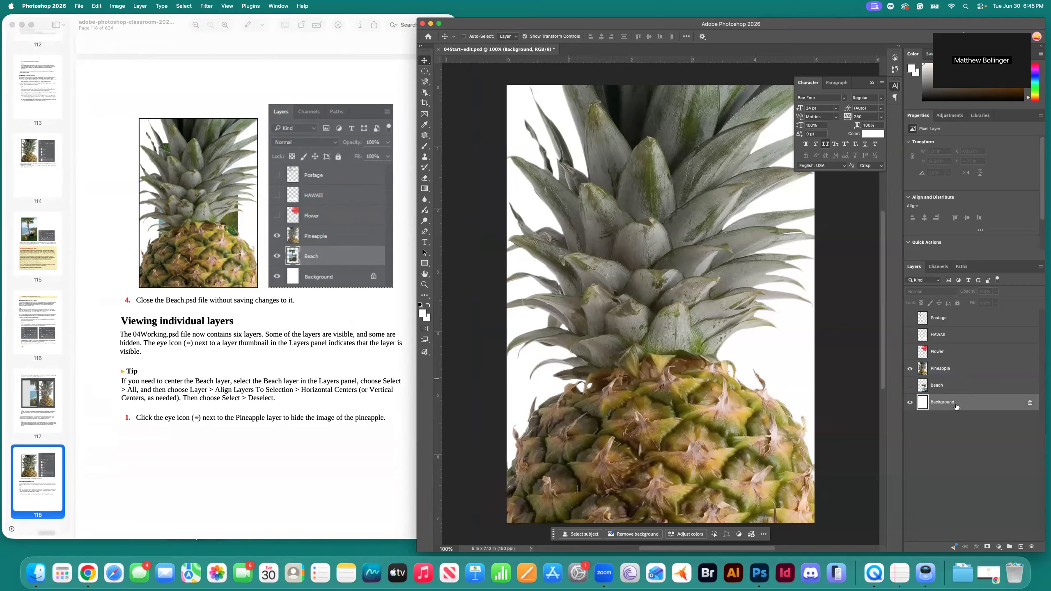
pyautogui.click(941, 372)
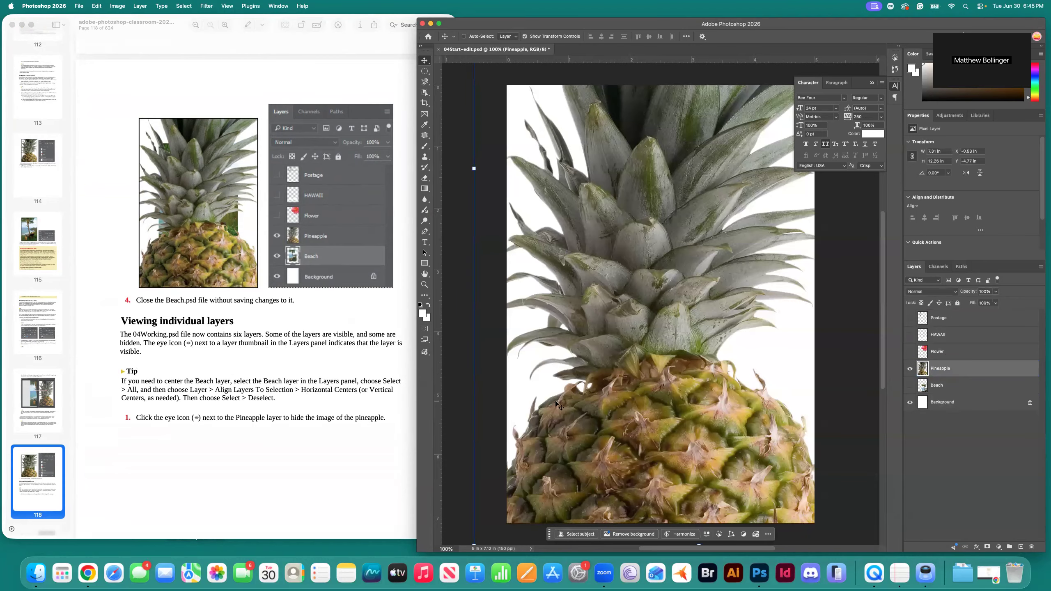
pyautogui.scroll(-1, 235, 379)
pyautogui.scroll(-3, 236, 379)
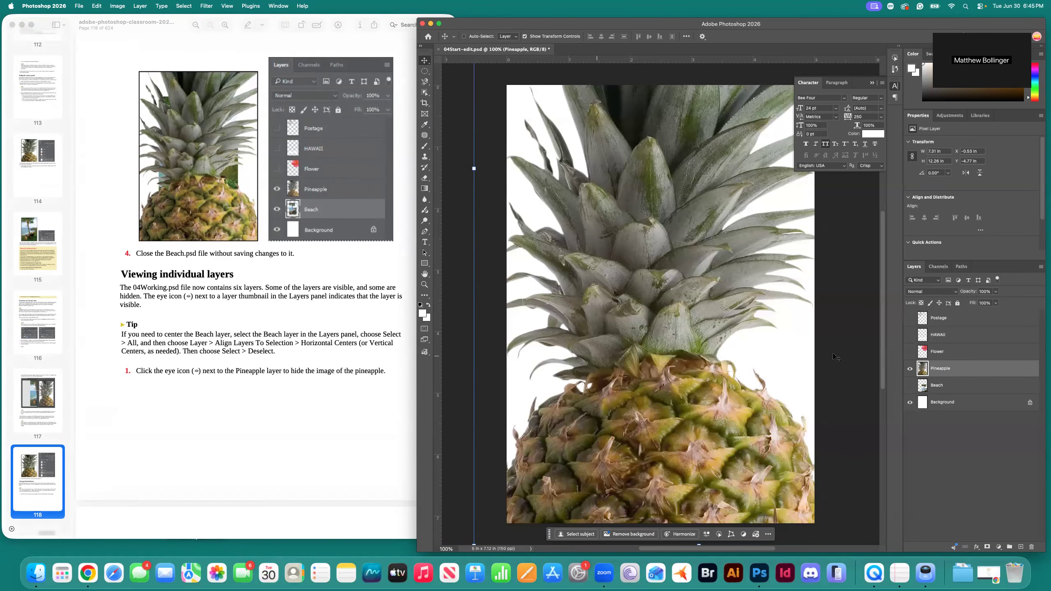
pyautogui.click(910, 368)
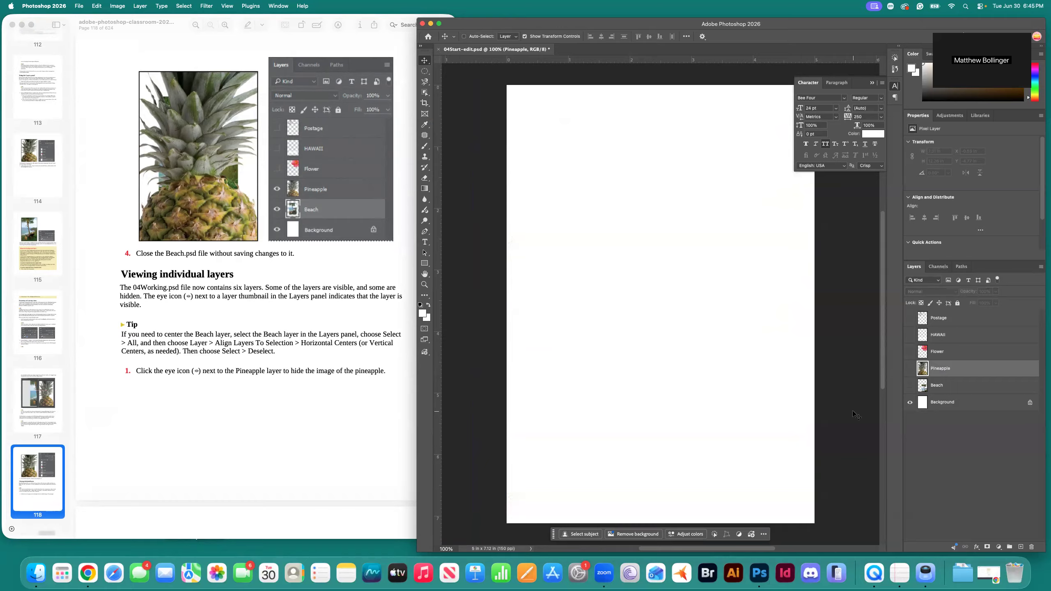
pyautogui.scroll(-15, 233, 387)
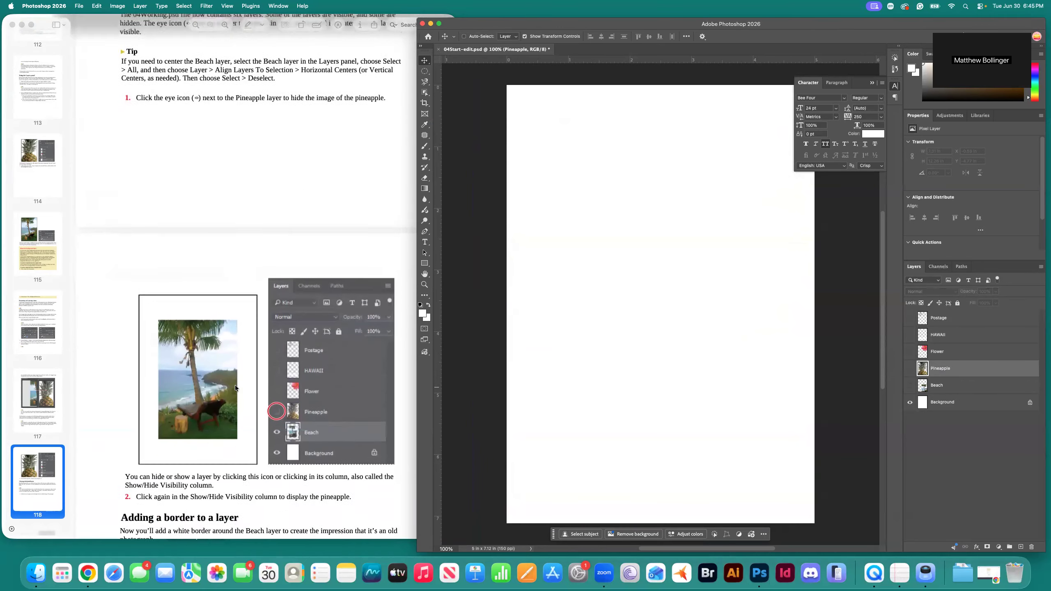
pyautogui.scroll(-2, 235, 388)
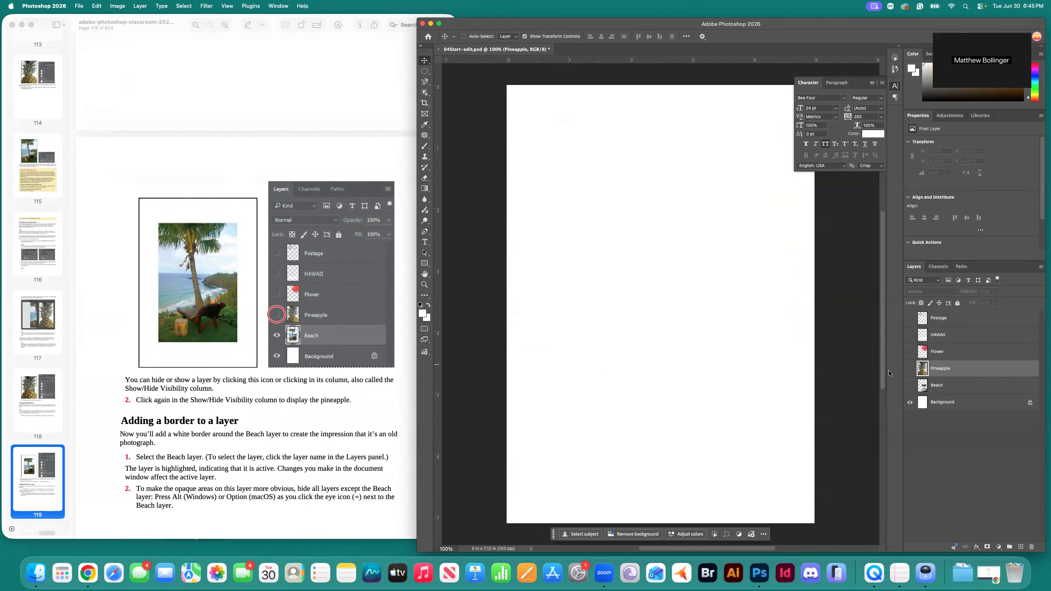
pyautogui.click(910, 369)
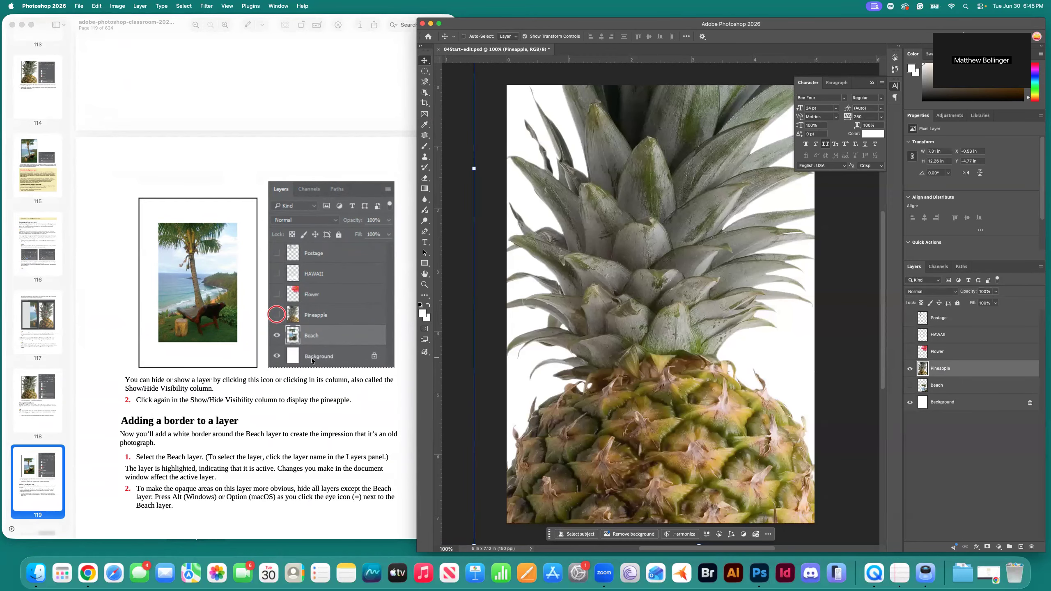
pyautogui.scroll(-3, 340, 434)
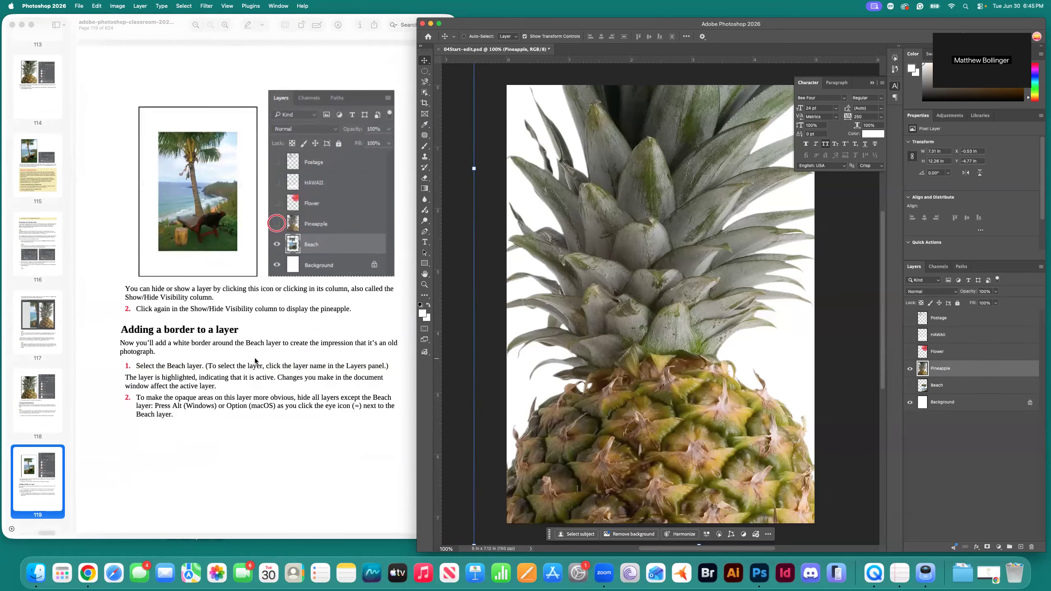
pyautogui.scroll(6, 329, 347)
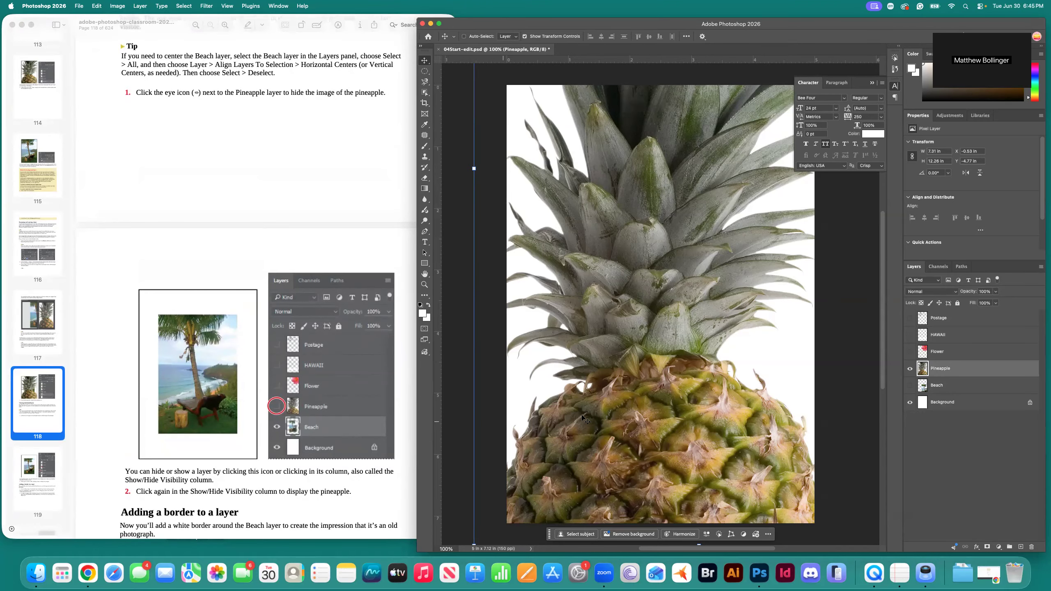
pyautogui.scroll(15, 327, 373)
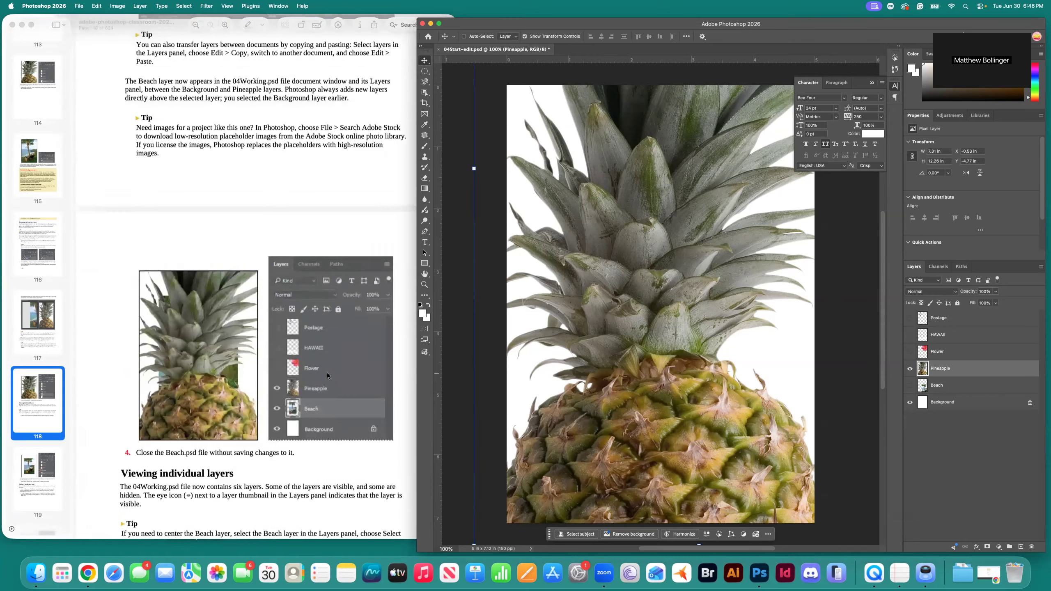
pyautogui.scroll(12, 327, 374)
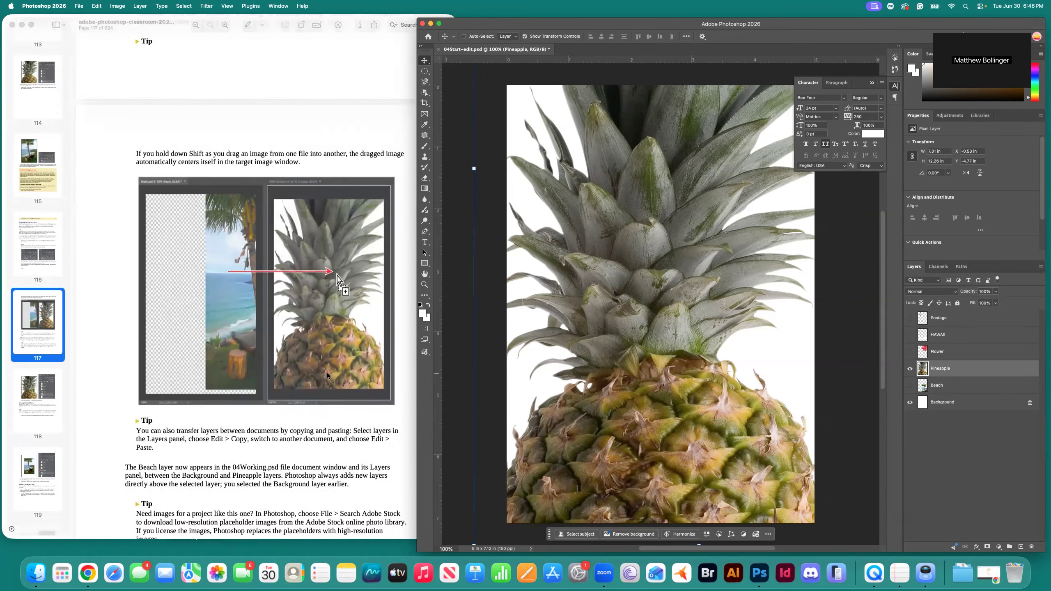
pyautogui.scroll(8, 326, 374)
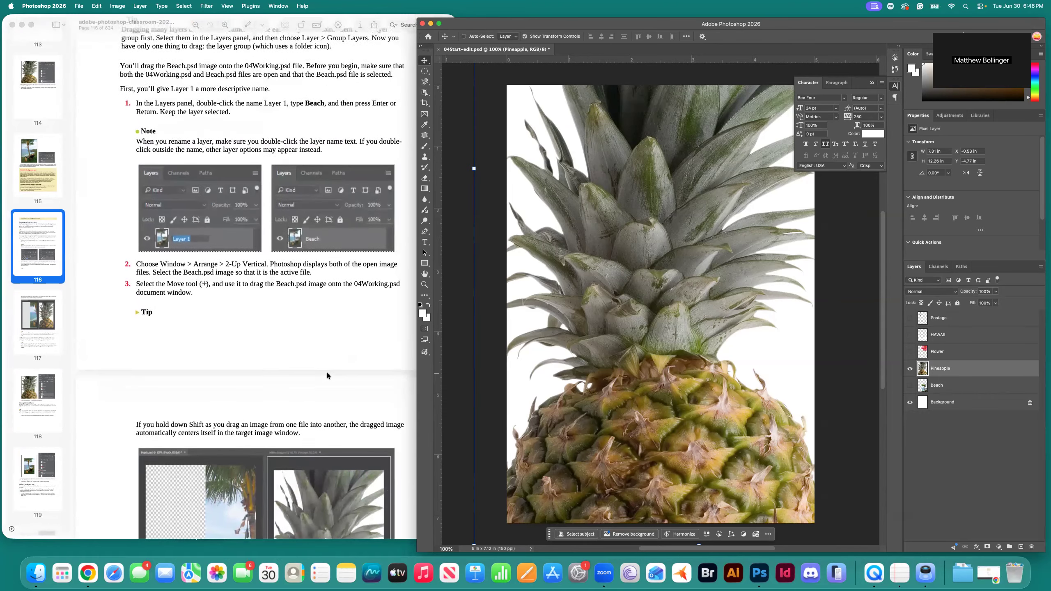
pyautogui.scroll(-2, 327, 374)
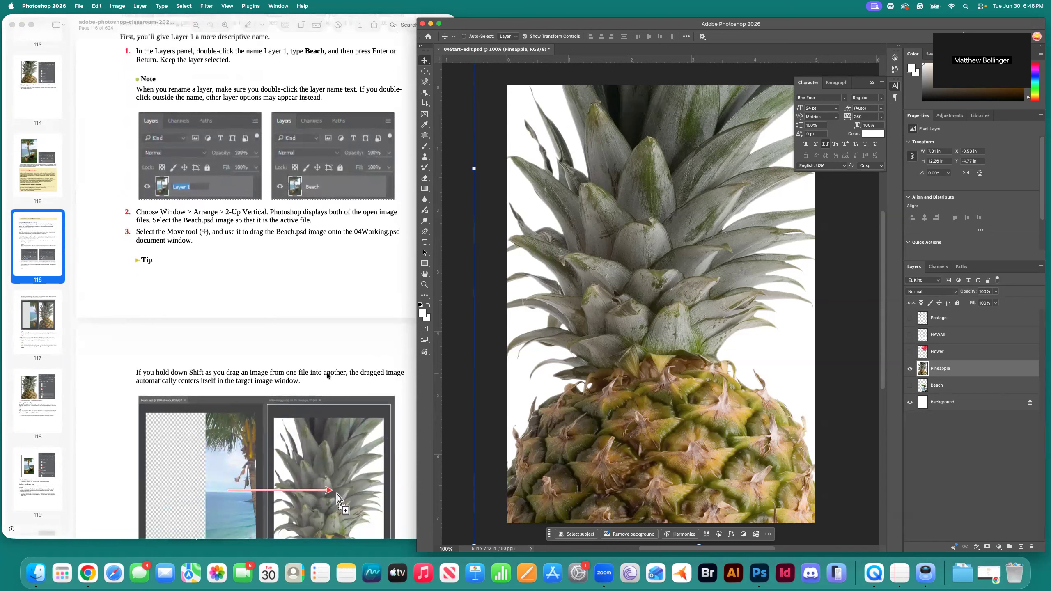
pyautogui.scroll(-2, 327, 376)
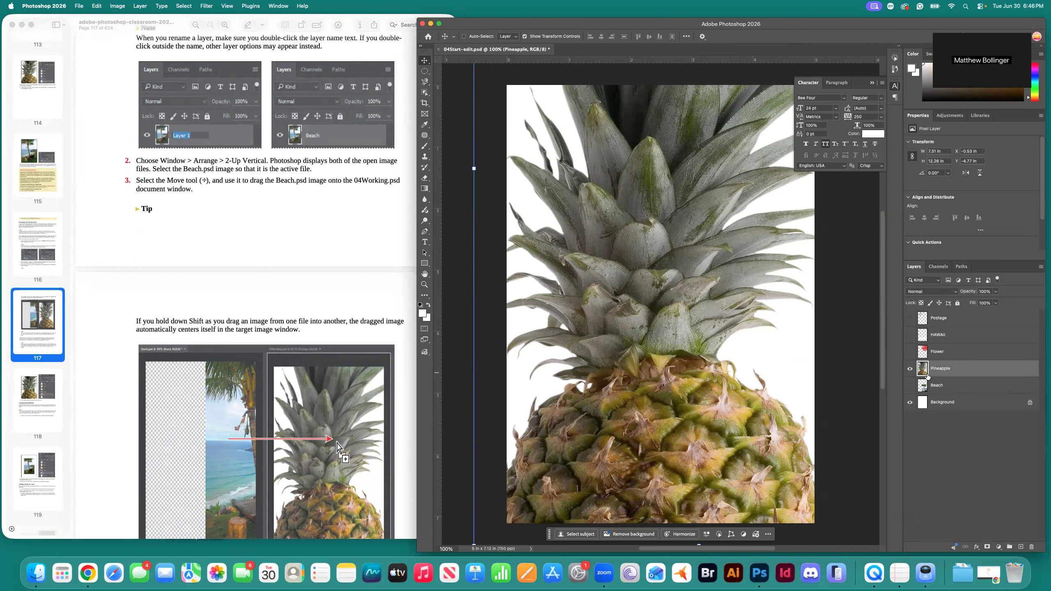
pyautogui.click(940, 386)
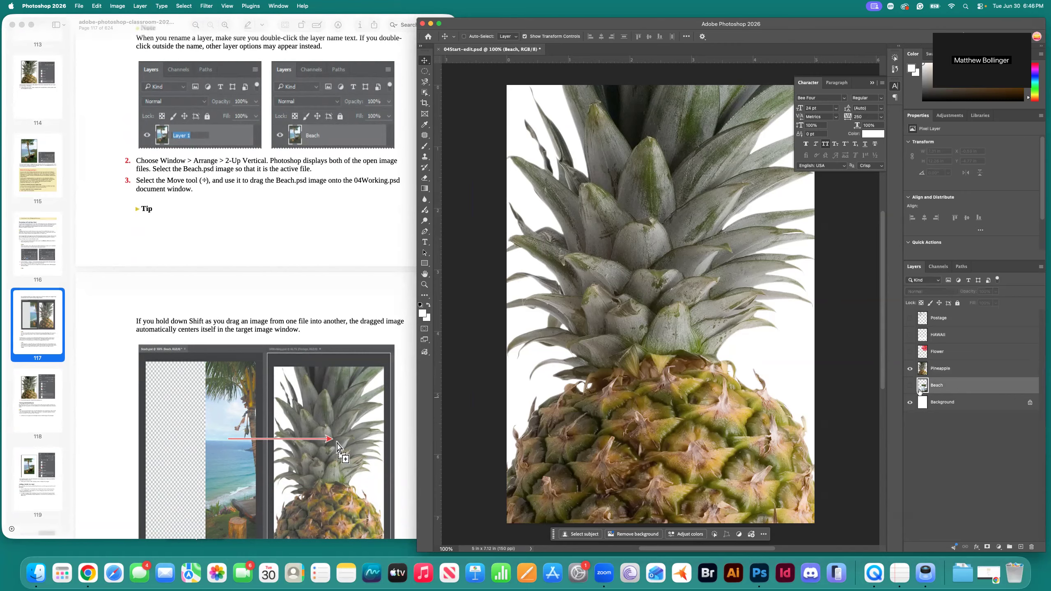
# Show the Beach layer, hide Pineapple, and drag the beach photo up to centre it on the page.
pyautogui.click(910, 385)
pyautogui.click(910, 368)
pyautogui.moveTo(678, 363); pyautogui.dragTo(685, 227)
pyautogui.scroll(5, 692, 361)
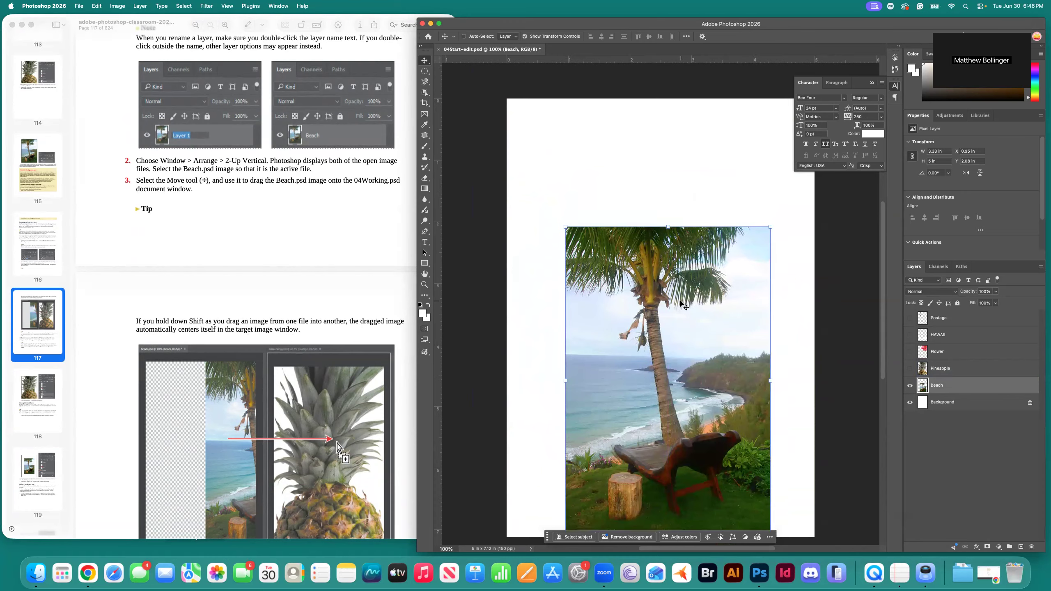
pyautogui.scroll(-4, 692, 360)
pyautogui.moveTo(695, 364); pyautogui.dragTo(685, 318)
pyautogui.moveTo(685, 324); pyautogui.dragTo(642, 315)
# Pan the canvas view, then switch back to the tutorial PDF in Preview.
pyautogui.scroll(-2, 680, 332)
pyautogui.hscroll(5, 679, 333)
pyautogui.hscroll(-6, 664, 334)
pyautogui.hscroll(4, 667, 339)
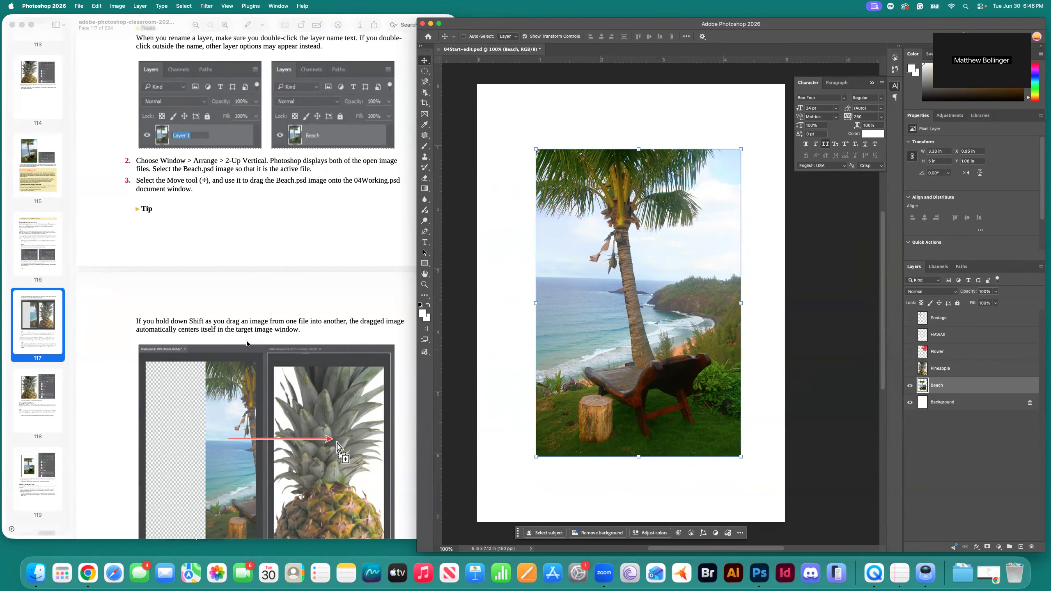
pyautogui.click(290, 324)
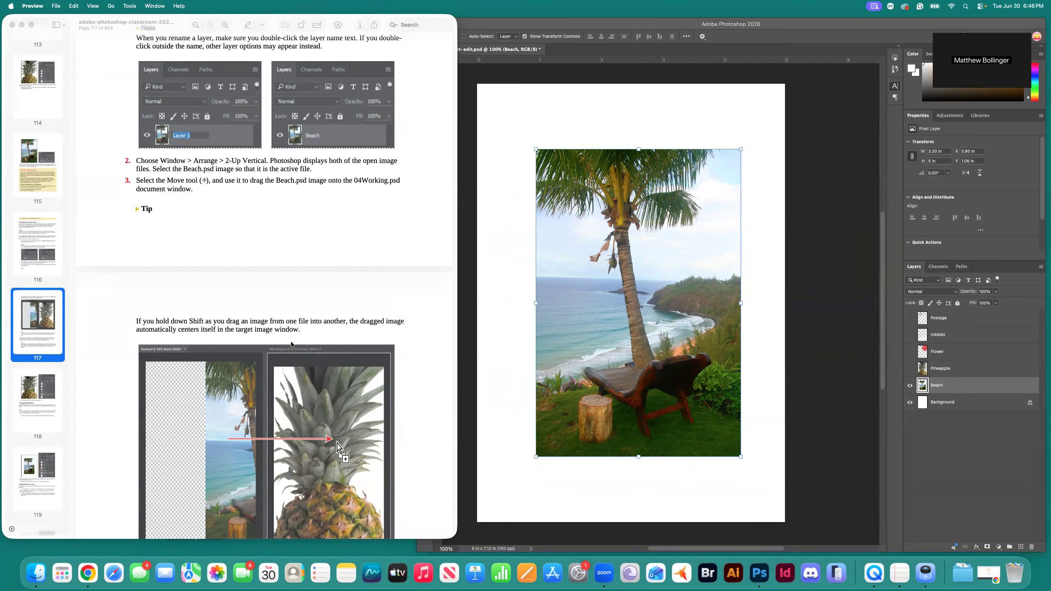
# Scroll the guide down toward the white-border instructions.
pyautogui.scroll(-3, 325, 361)
pyautogui.scroll(-20, 338, 362)
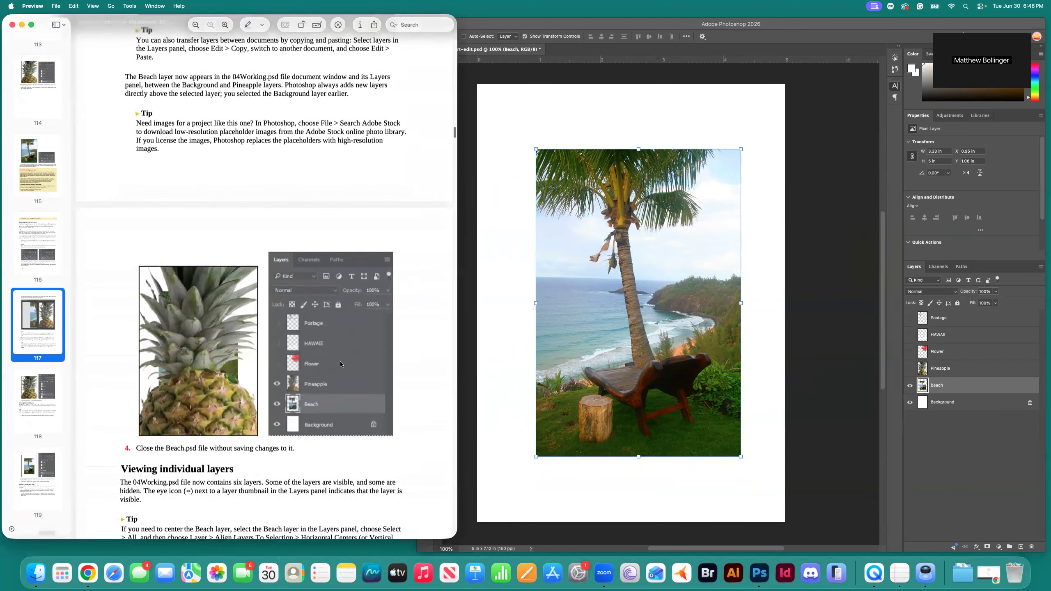
pyautogui.scroll(-15, 340, 363)
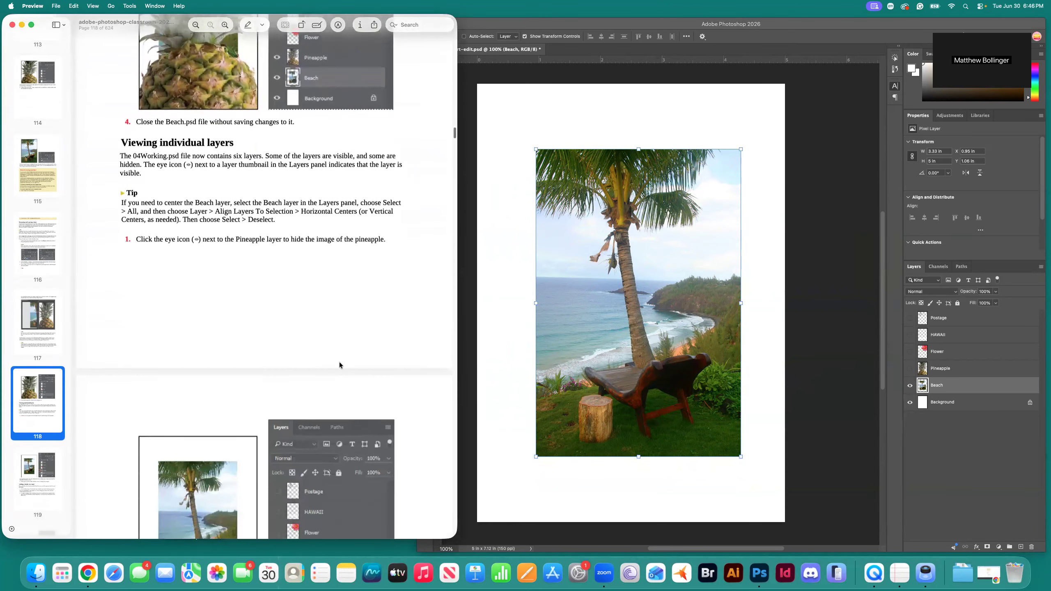
pyautogui.scroll(-8, 339, 366)
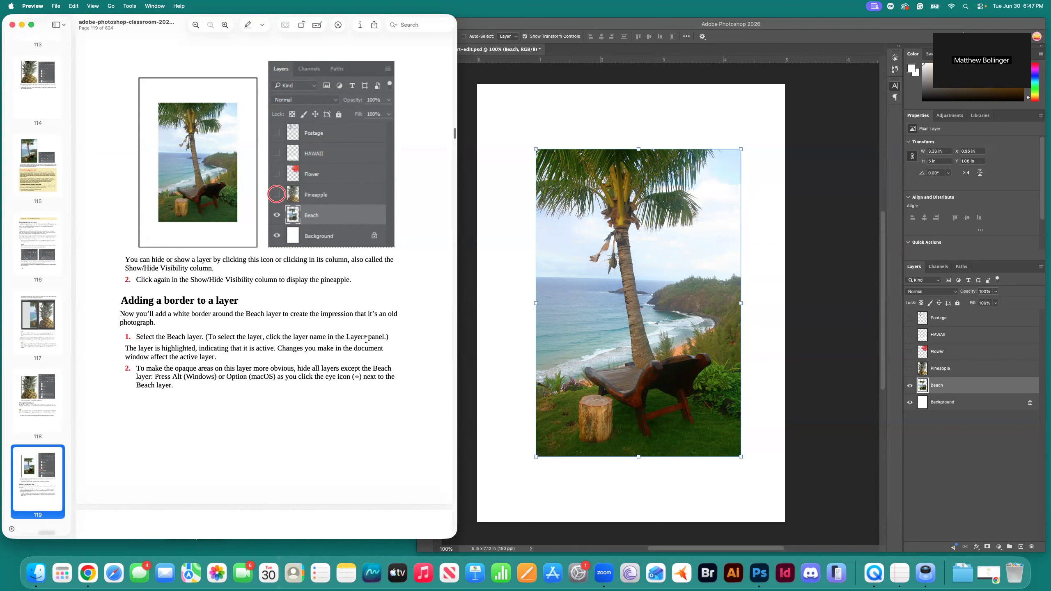
# In Photoshop, select the Beach, Flower, HAWAII and Postage layers in turn, ending with Beach active.
pyautogui.click(975, 411)
pyautogui.click(949, 389)
pyautogui.click(956, 368)
pyautogui.click(954, 351)
pyautogui.click(954, 338)
pyautogui.click(954, 322)
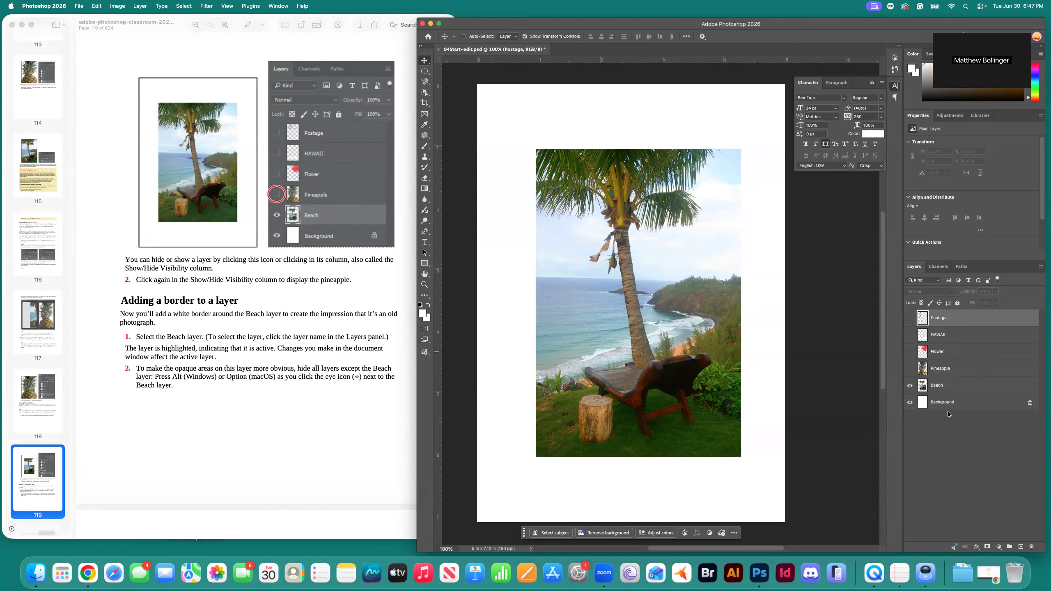
pyautogui.click(951, 387)
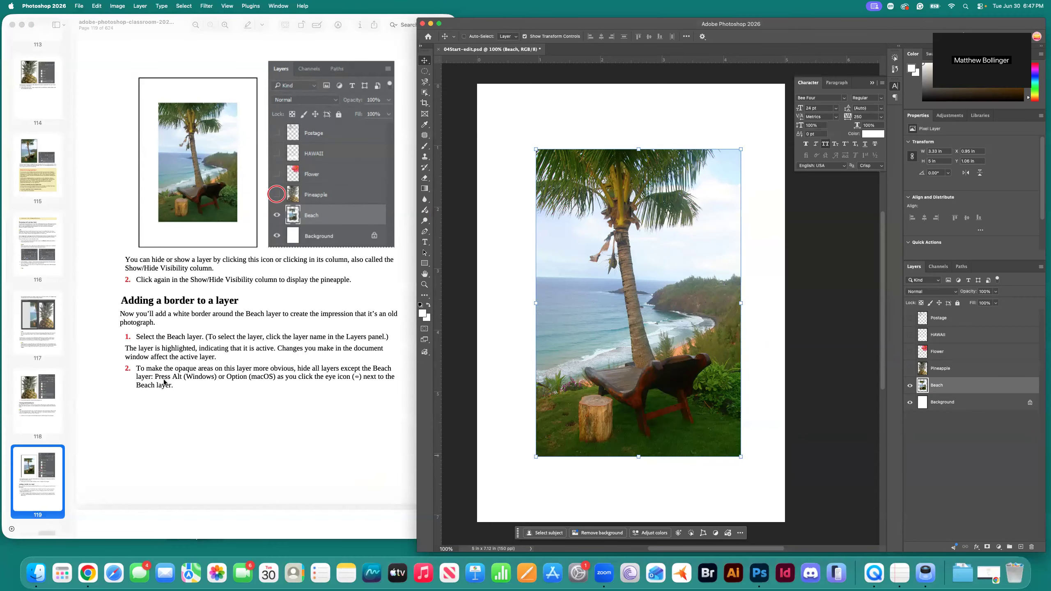
# Scroll the guide to page 120 and hide the white Background layer.
pyautogui.scroll(-6, 325, 386)
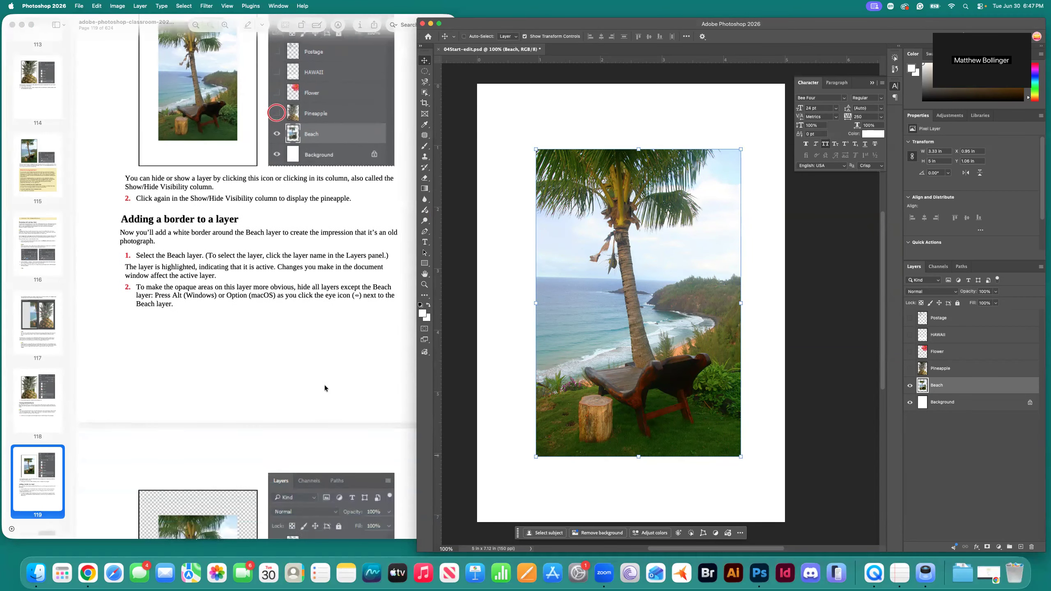
pyautogui.scroll(-2, 325, 385)
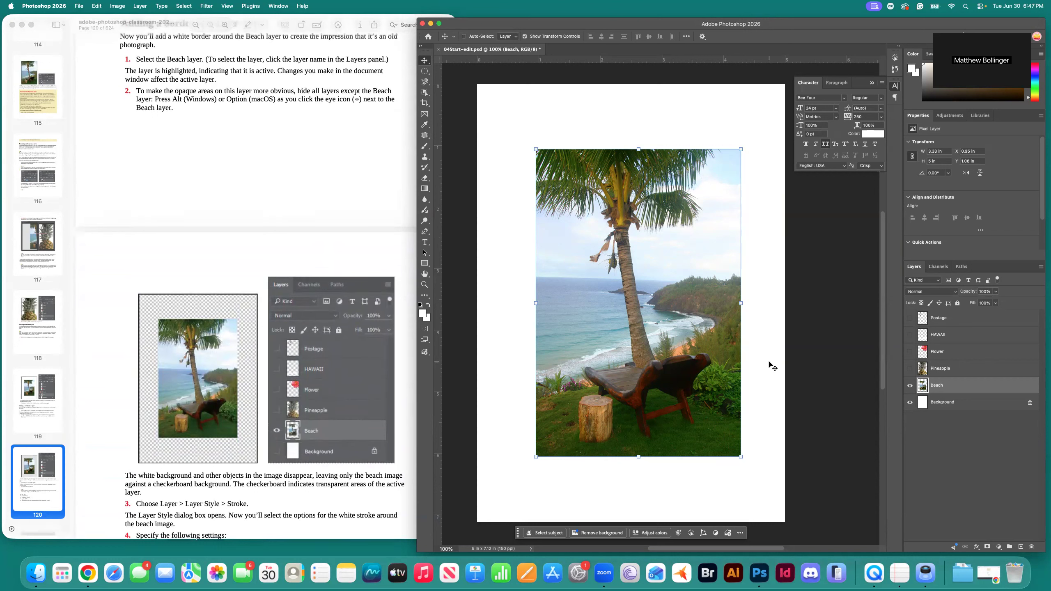
pyautogui.click(910, 403)
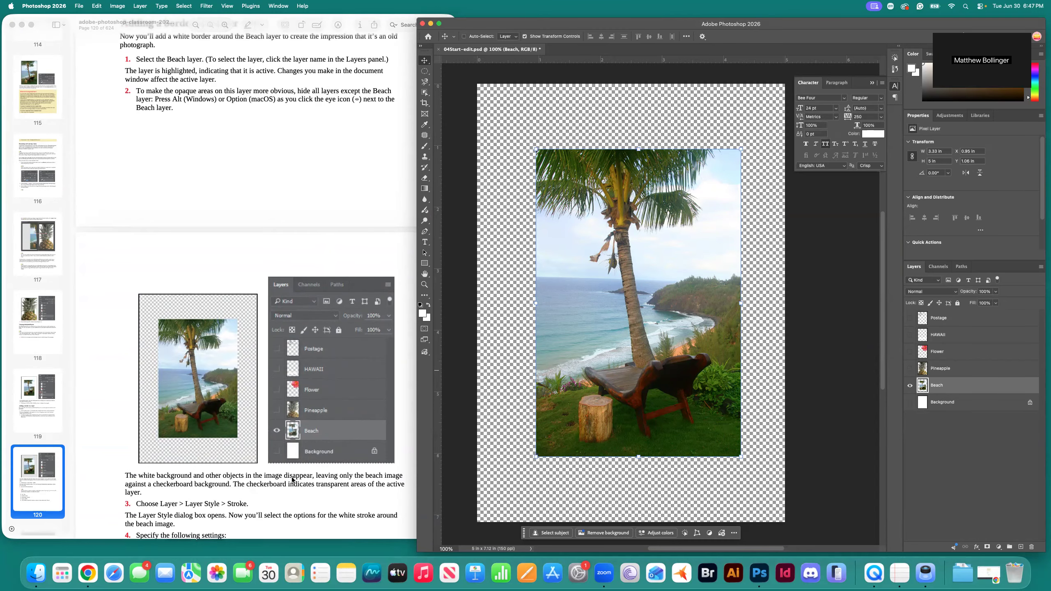
# Scroll the guide to the stroke settings and open Photoshop's Layer menu.
pyautogui.scroll(-2, 306, 481)
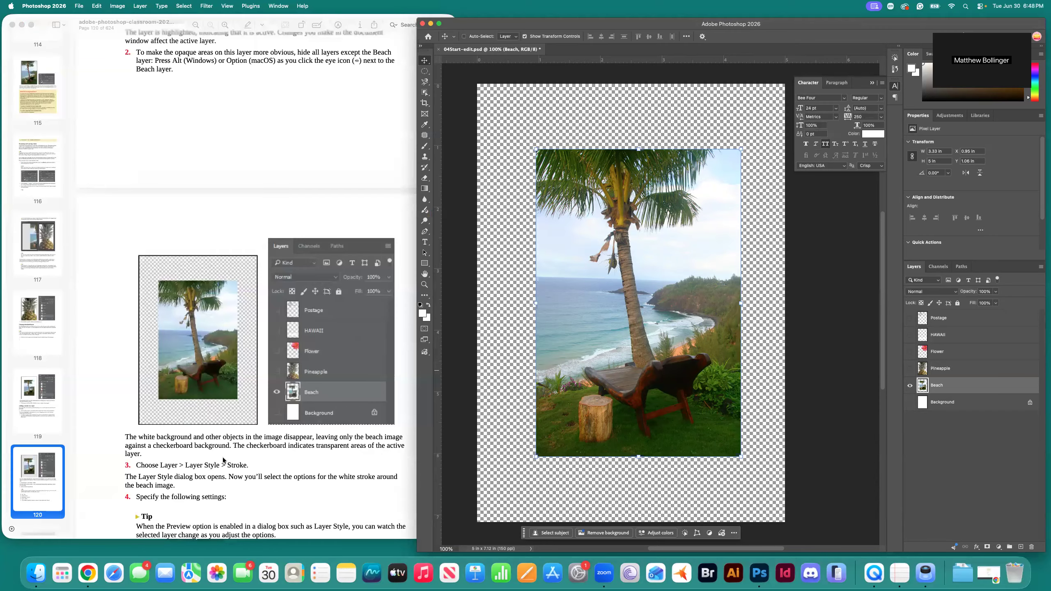
pyautogui.scroll(-2, 260, 473)
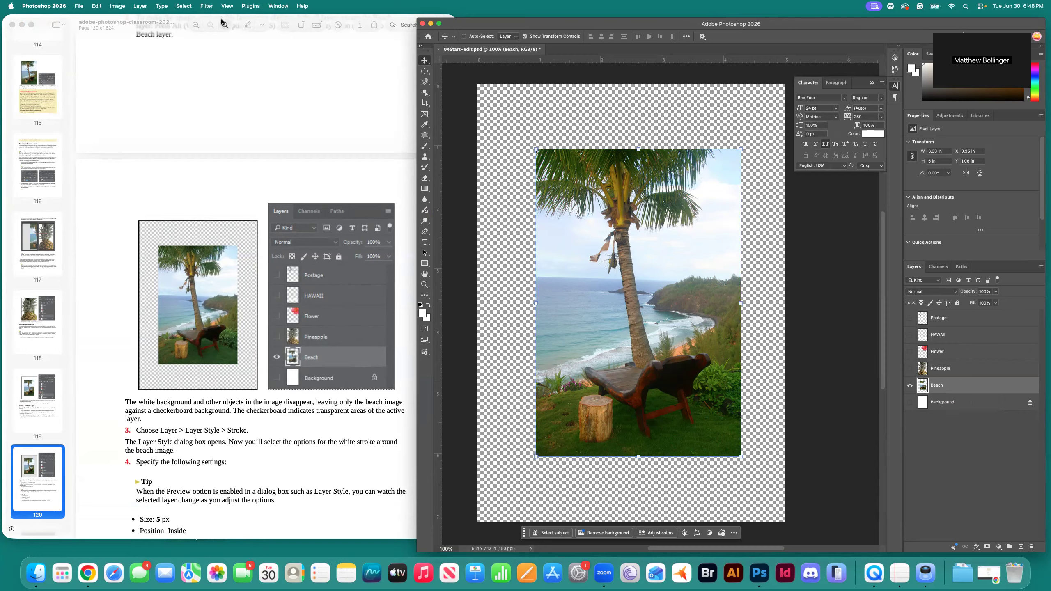
pyautogui.click(139, 6)
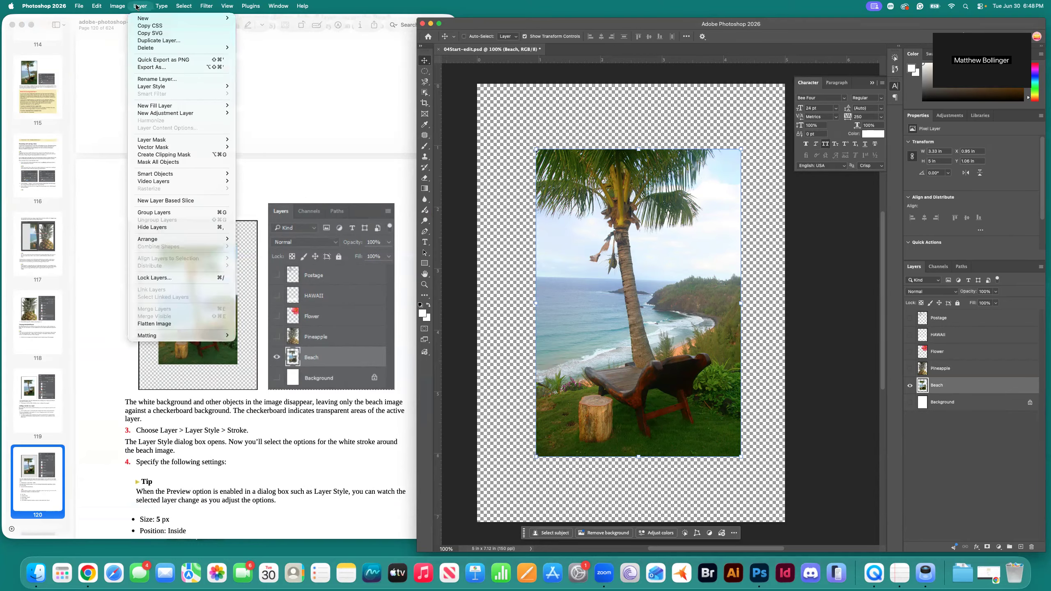
# Add a Layer Style Stroke to the Beach layer with Size 5 px, Position Inside.
pyautogui.moveTo(180, 87)
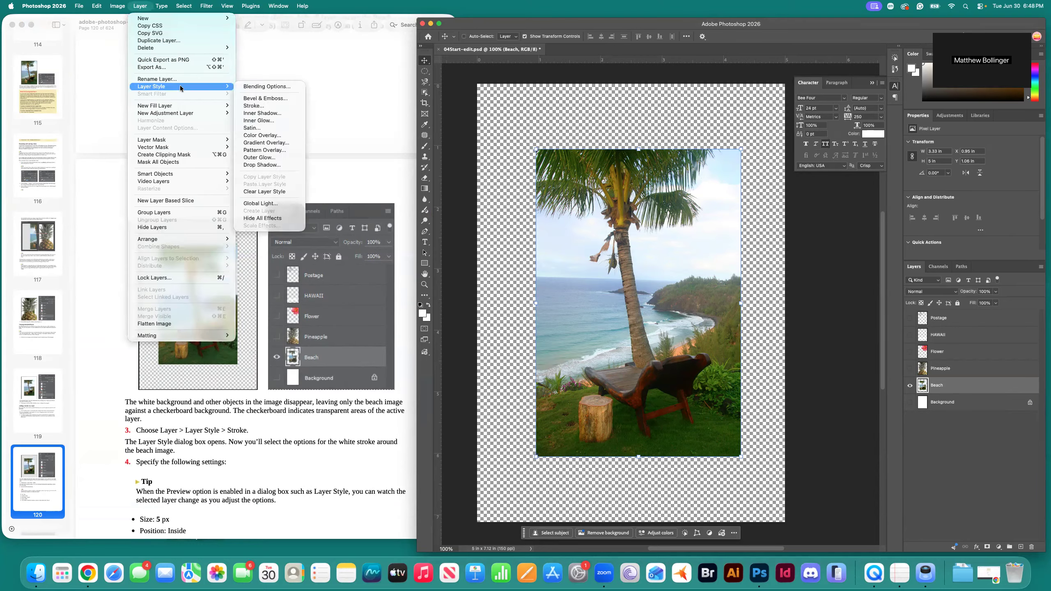
pyautogui.click(270, 106)
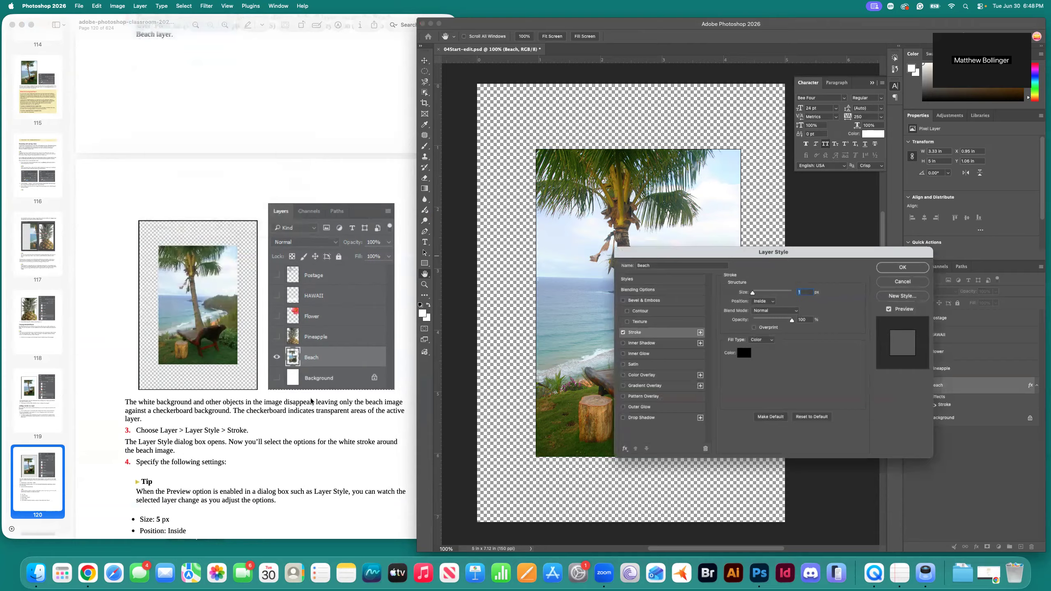
pyautogui.scroll(-3, 267, 443)
pyautogui.scroll(-1, 266, 443)
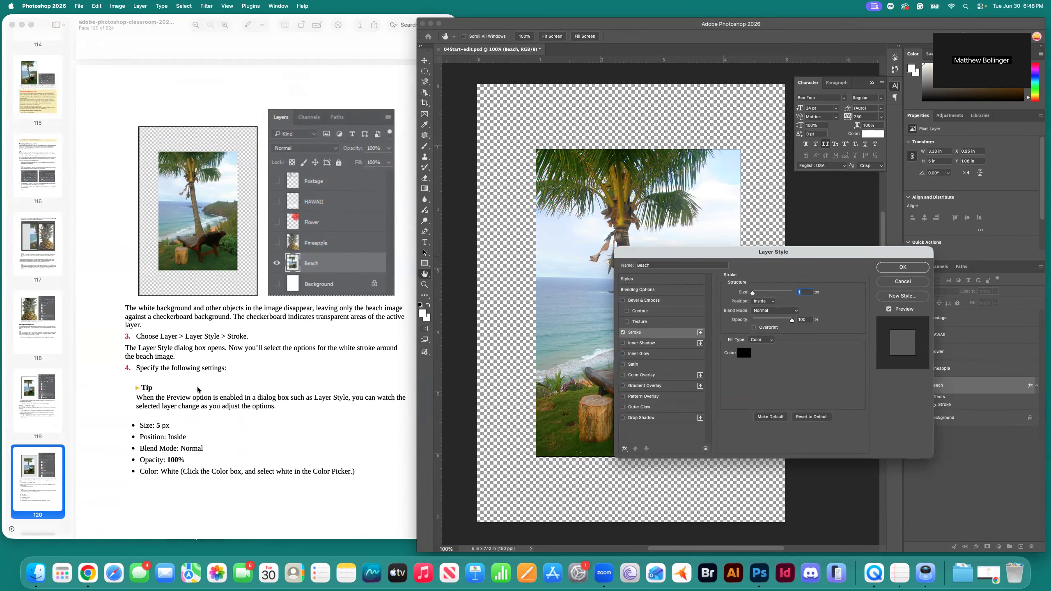
pyautogui.scroll(-2, 199, 391)
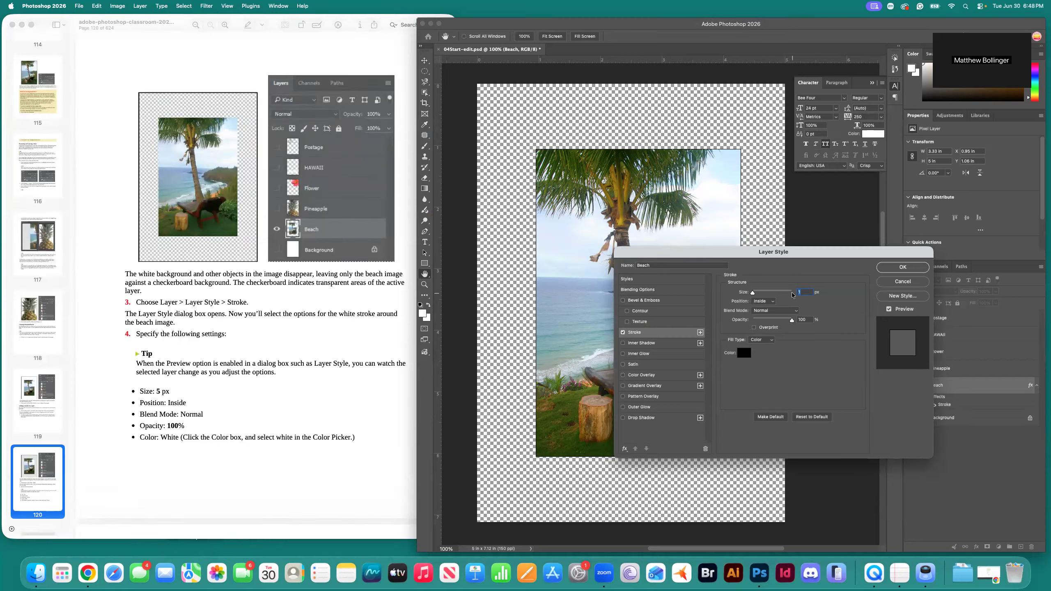
pyautogui.write('5')
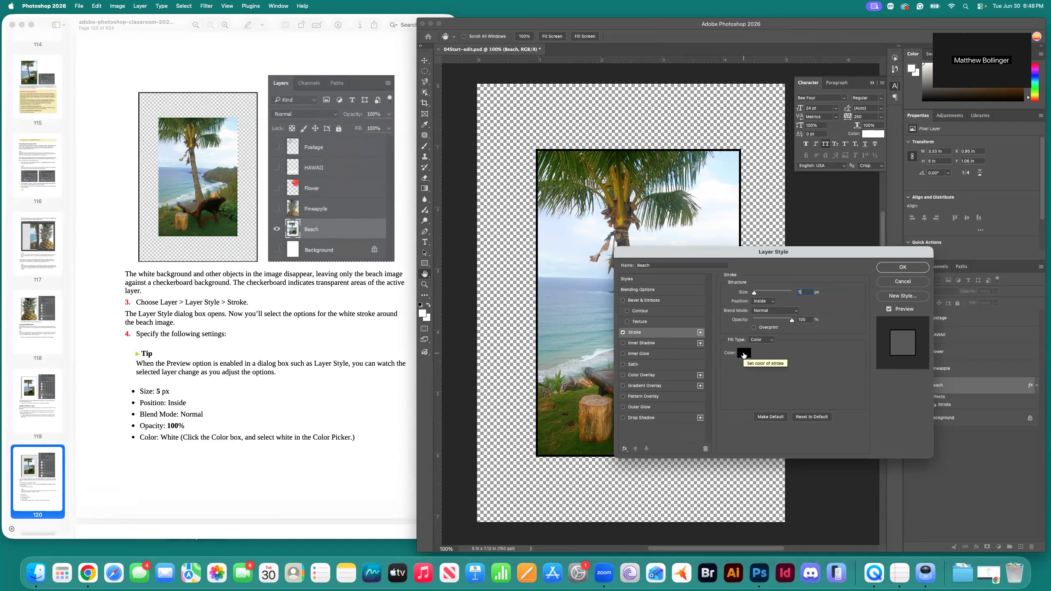
# Set the stroke colour to white (ffffff) and commit the Layer Style with OK.
pyautogui.click(743, 352)
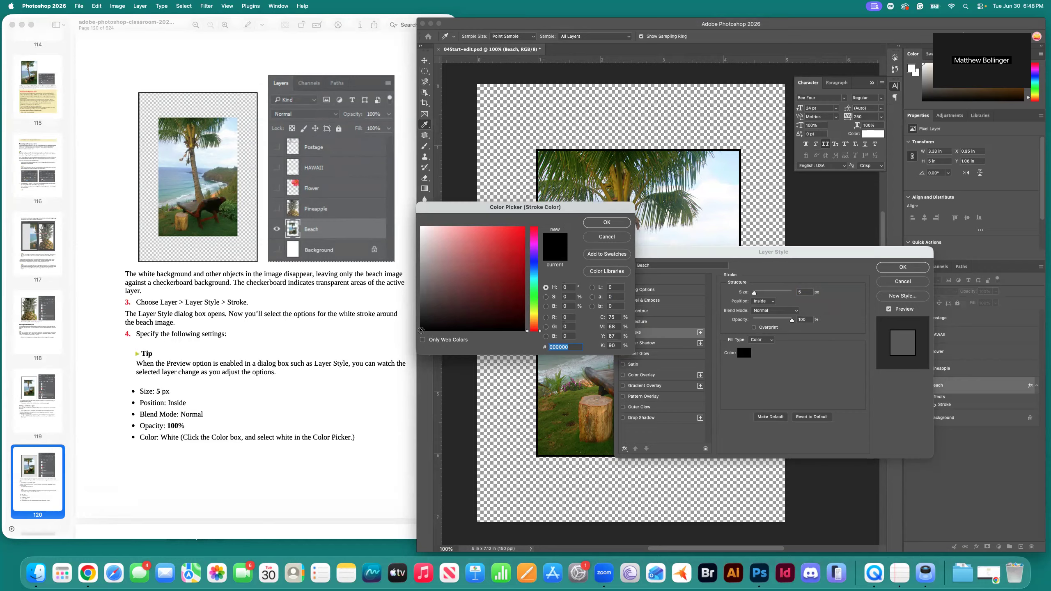
pyautogui.moveTo(422, 330); pyautogui.dragTo(420, 224)
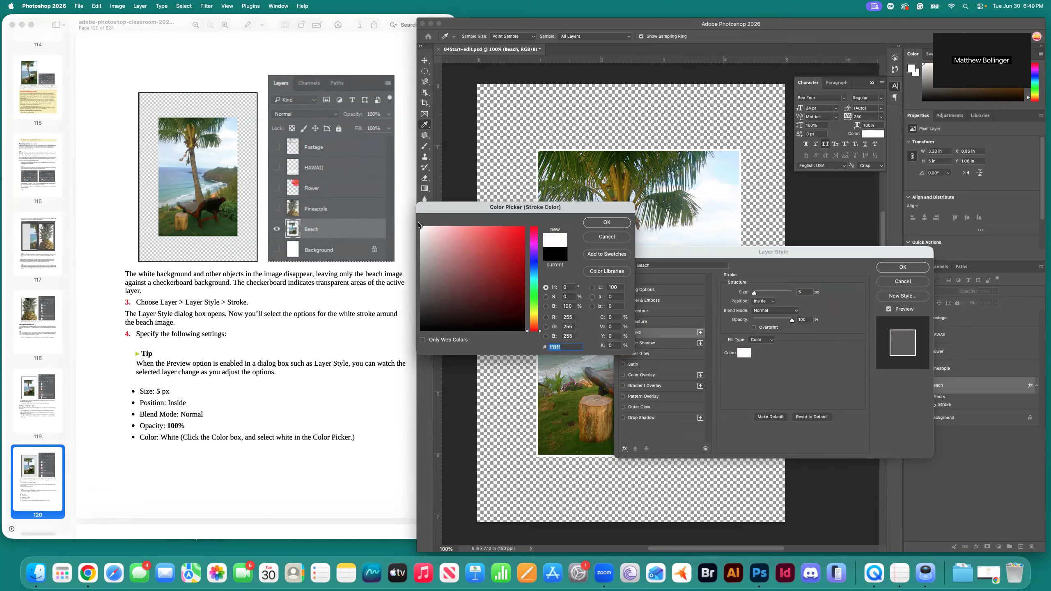
pyautogui.click(607, 223)
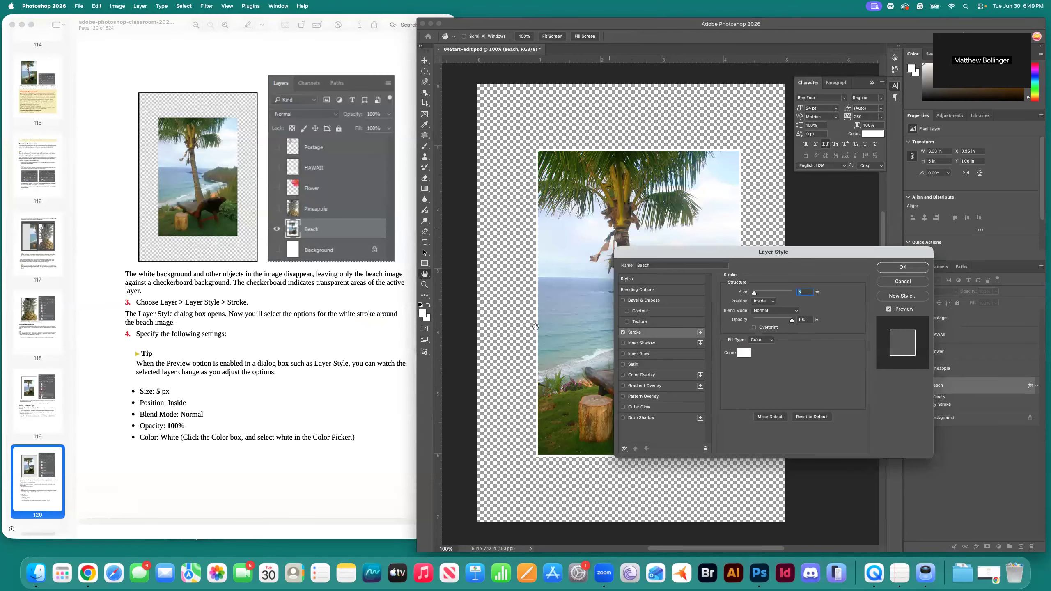
pyautogui.scroll(-1, 327, 339)
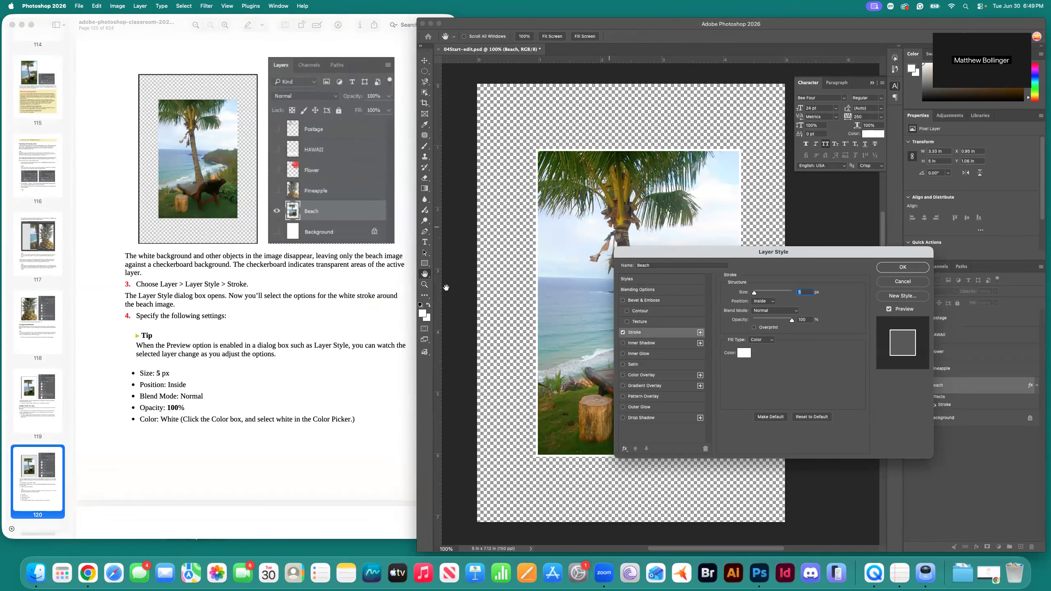
pyautogui.scroll(-1, 317, 349)
pyautogui.scroll(-10, 317, 347)
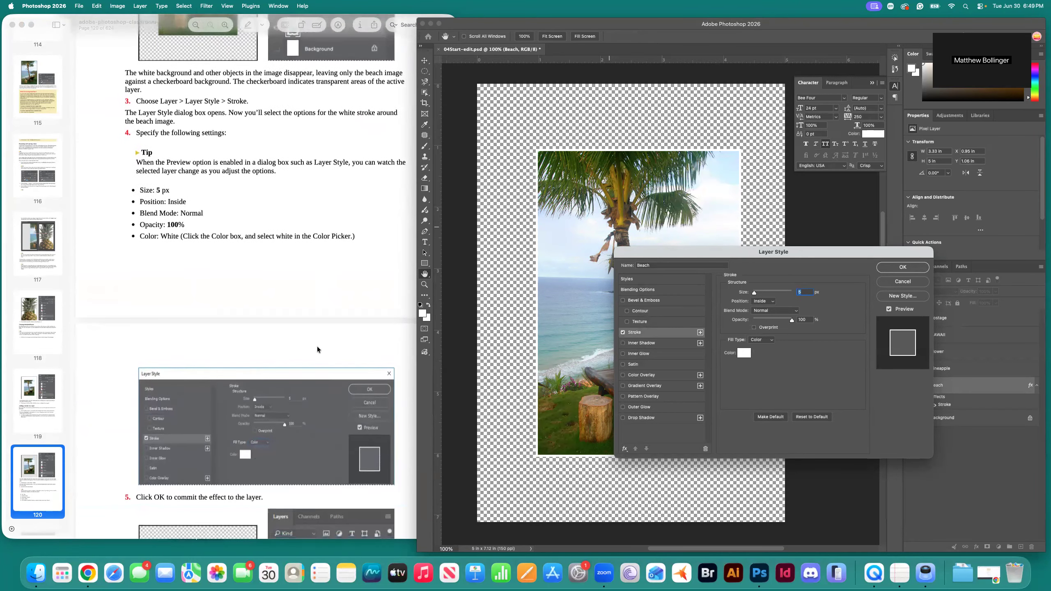
pyautogui.scroll(-5, 348, 360)
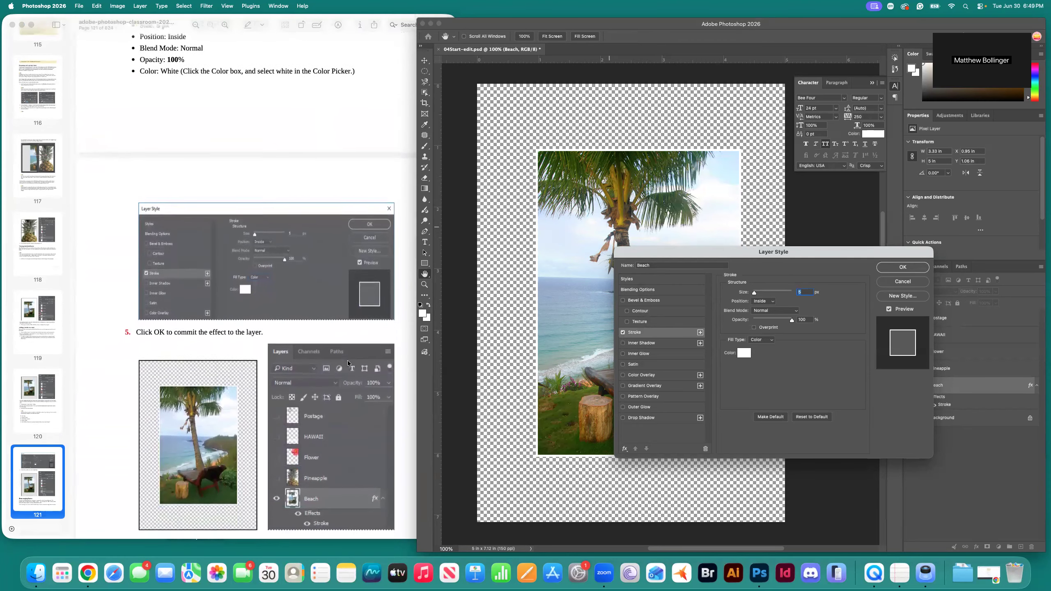
pyautogui.click(903, 267)
# Scroll through the tutorial PDF past the stroke instructions.
pyautogui.scroll(-8, 207, 350)
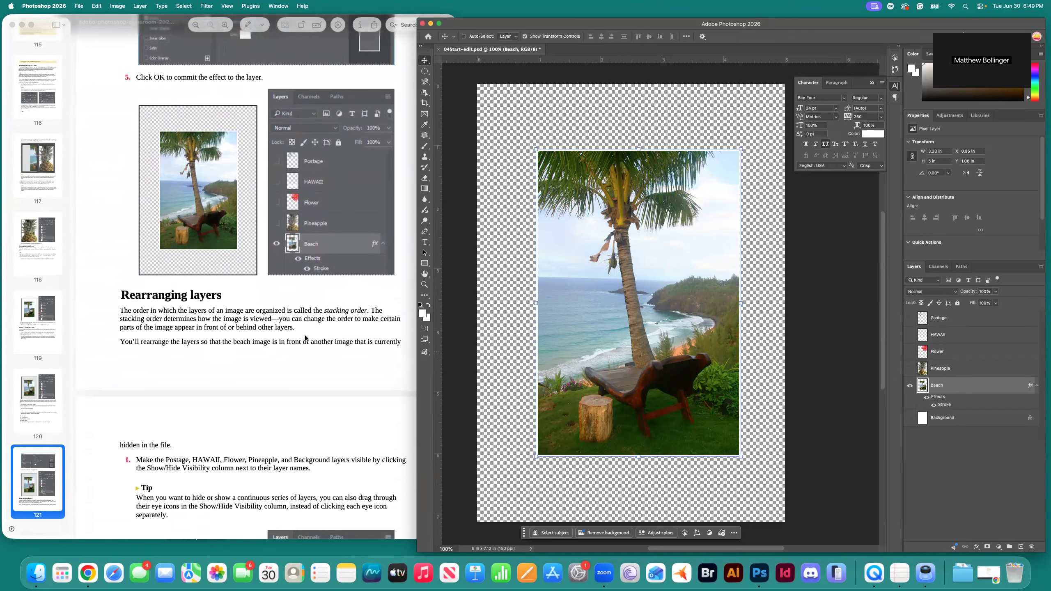
pyautogui.scroll(1, 364, 335)
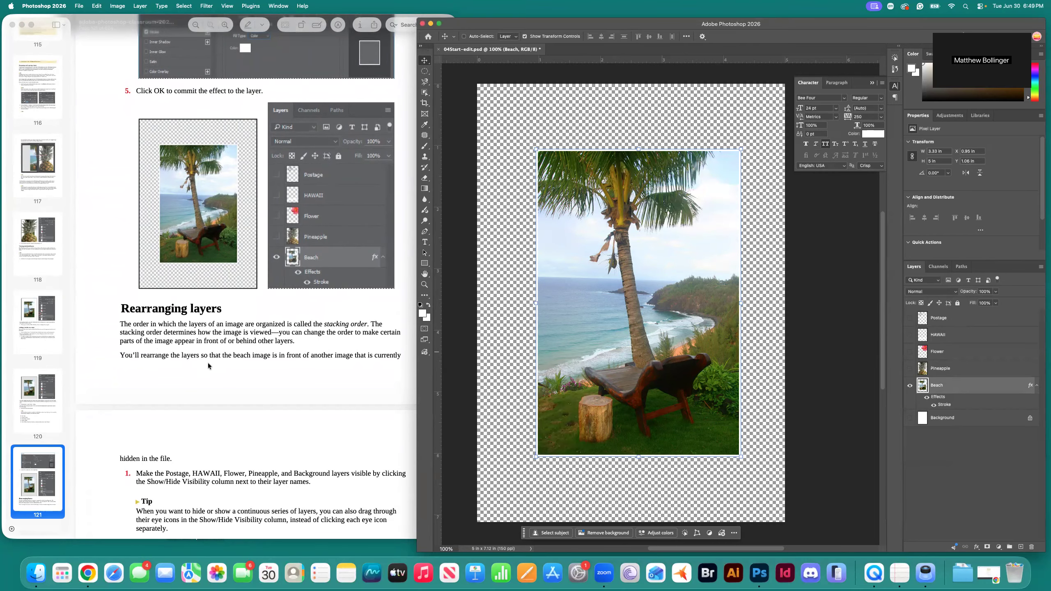
pyautogui.scroll(-5, 208, 363)
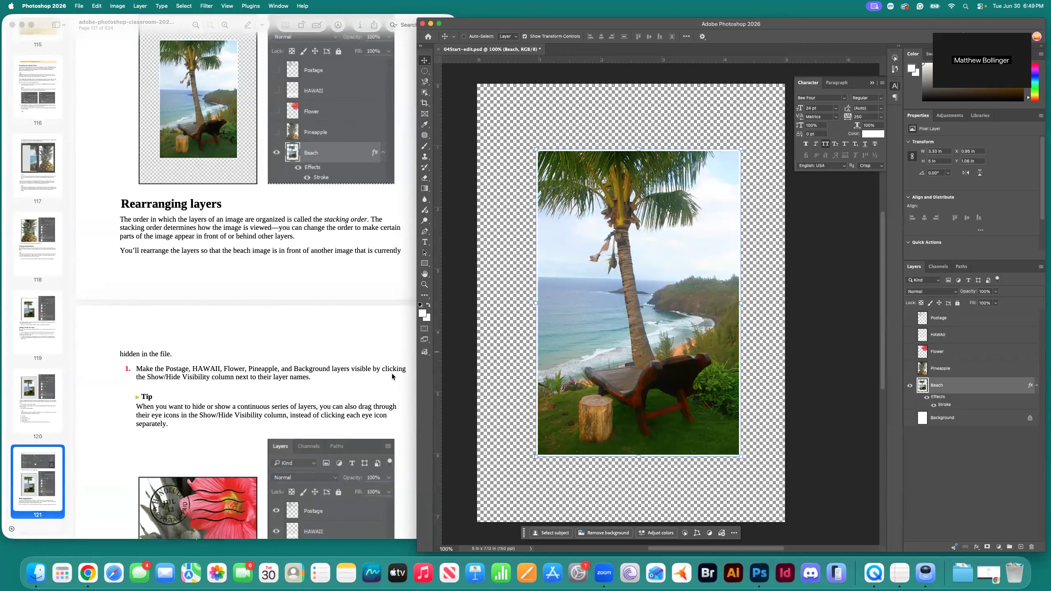
# Turn visibility back on for Postage, HAWAII, Flower, Pineapple and Background.
pyautogui.click(910, 318)
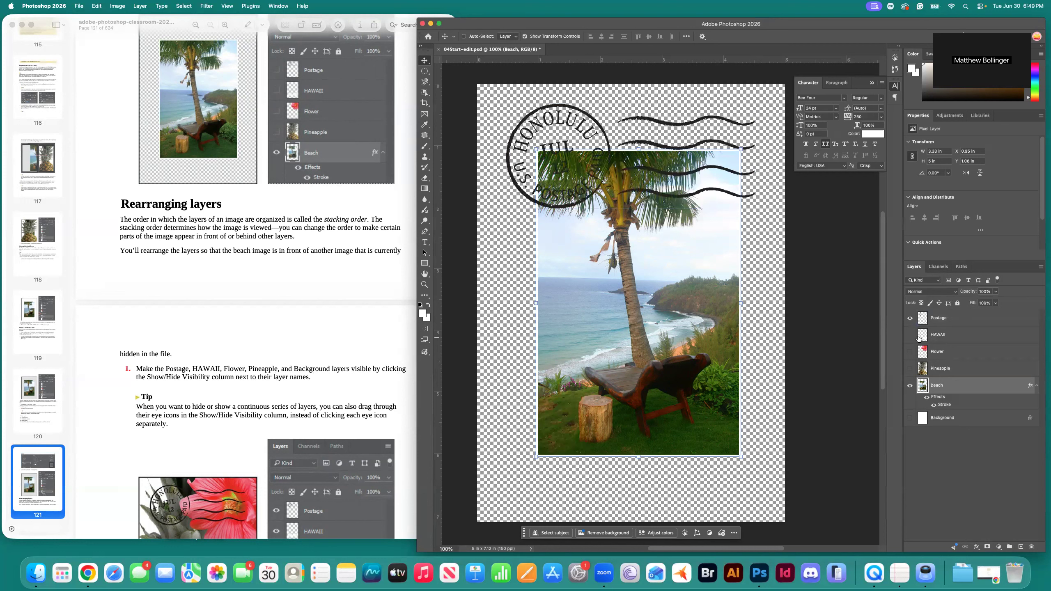
pyautogui.click(910, 335)
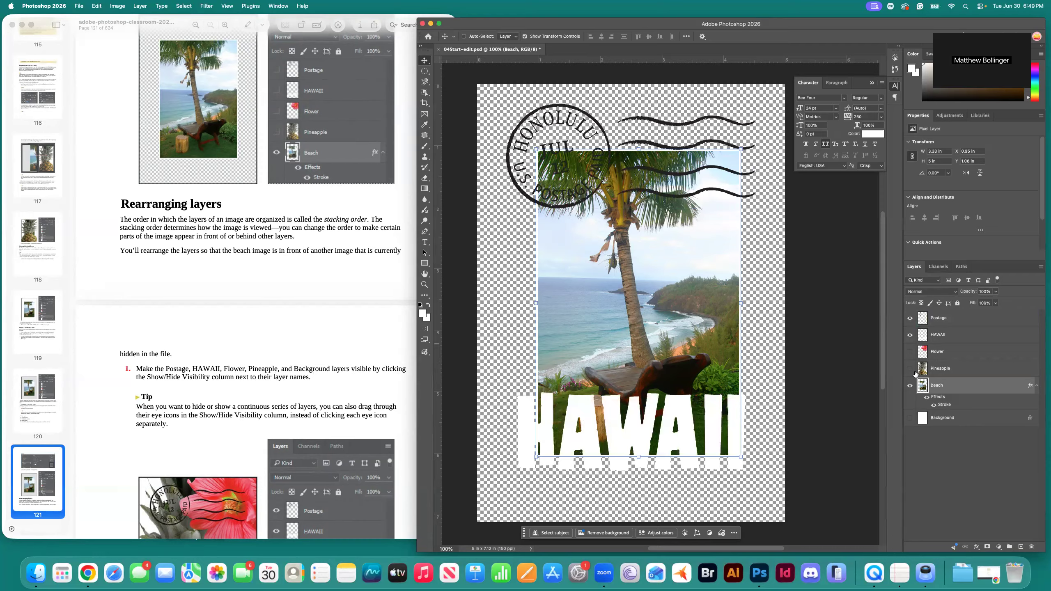
pyautogui.click(910, 352)
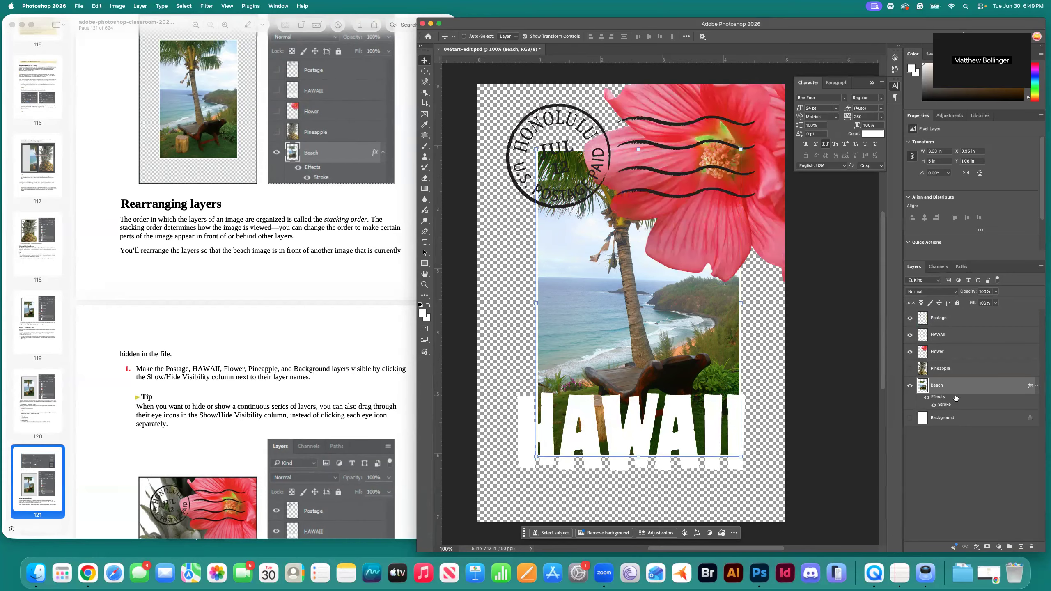
pyautogui.click(909, 368)
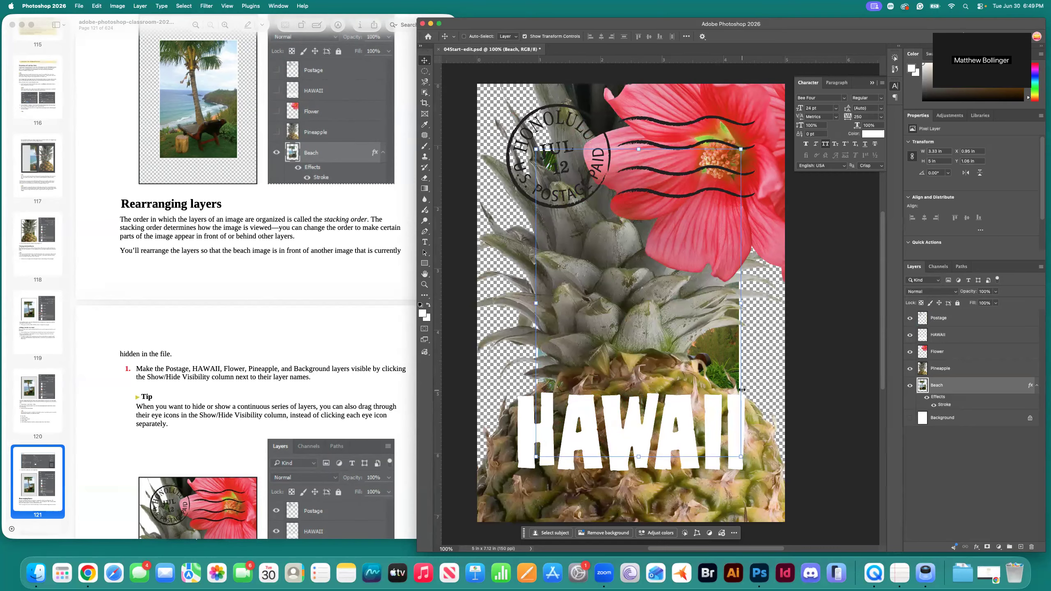
pyautogui.click(909, 418)
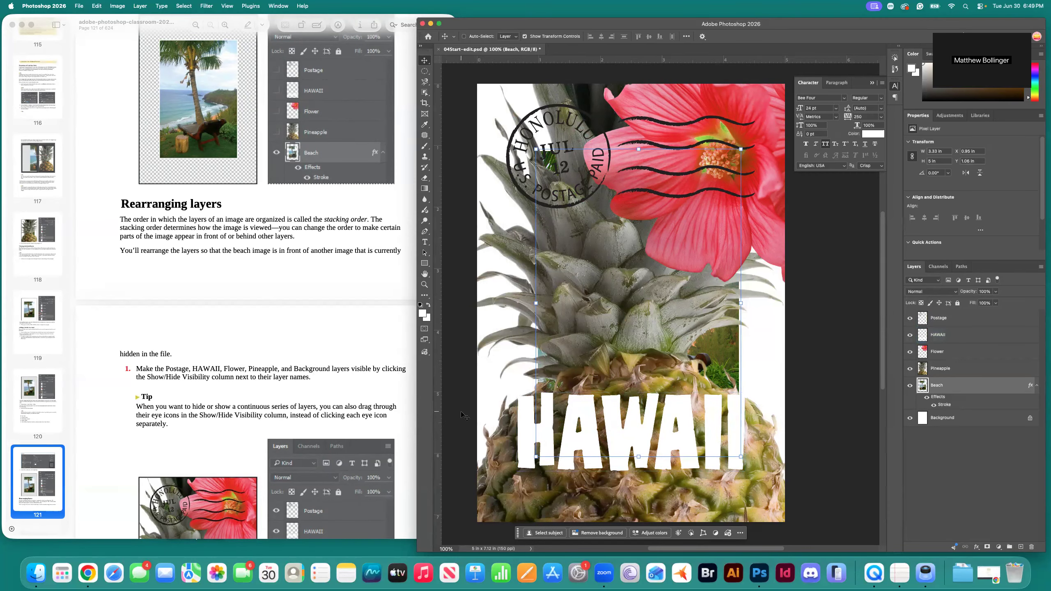
pyautogui.scroll(-2, 294, 369)
pyautogui.scroll(-3, 294, 369)
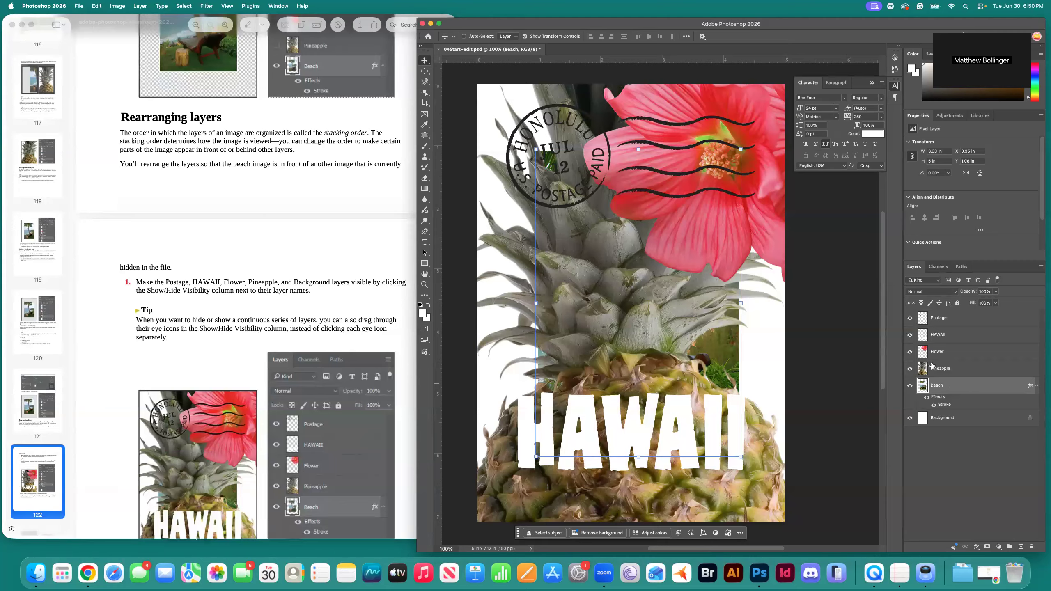
# Toggle the Postage, HAWAII and Flower layers off and on, including dragging down their eye icons.
pyautogui.click(910, 318)
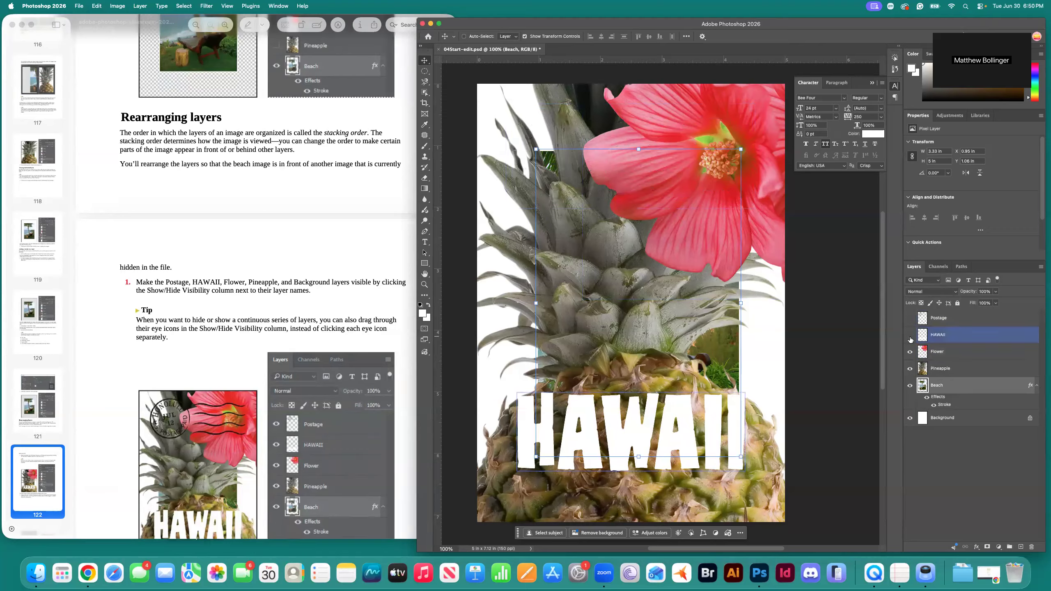
pyautogui.click(910, 336)
pyautogui.click(910, 352)
pyautogui.click(910, 352)
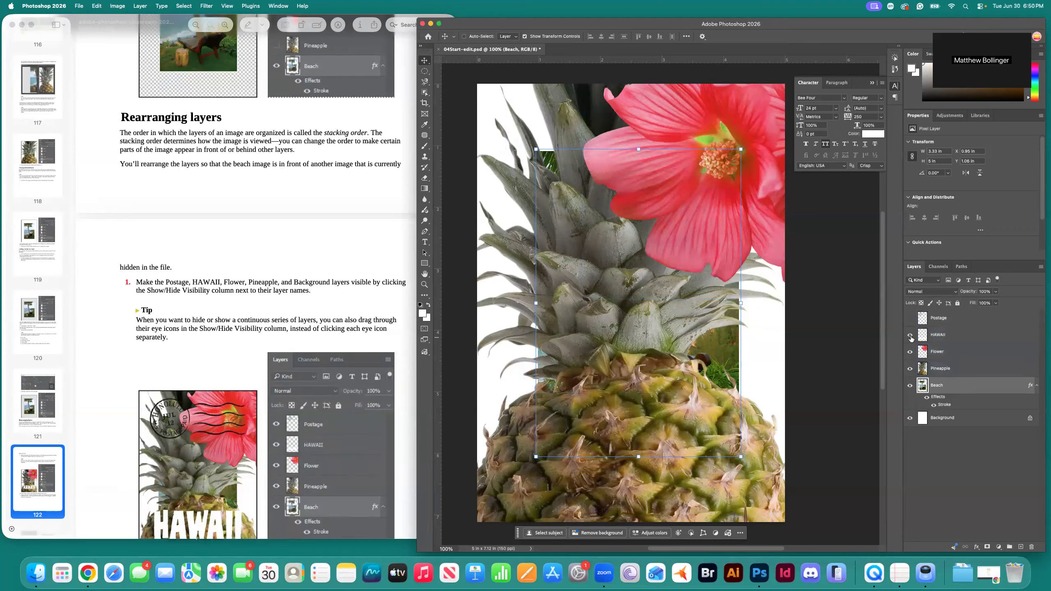
pyautogui.click(910, 335)
pyautogui.click(910, 318)
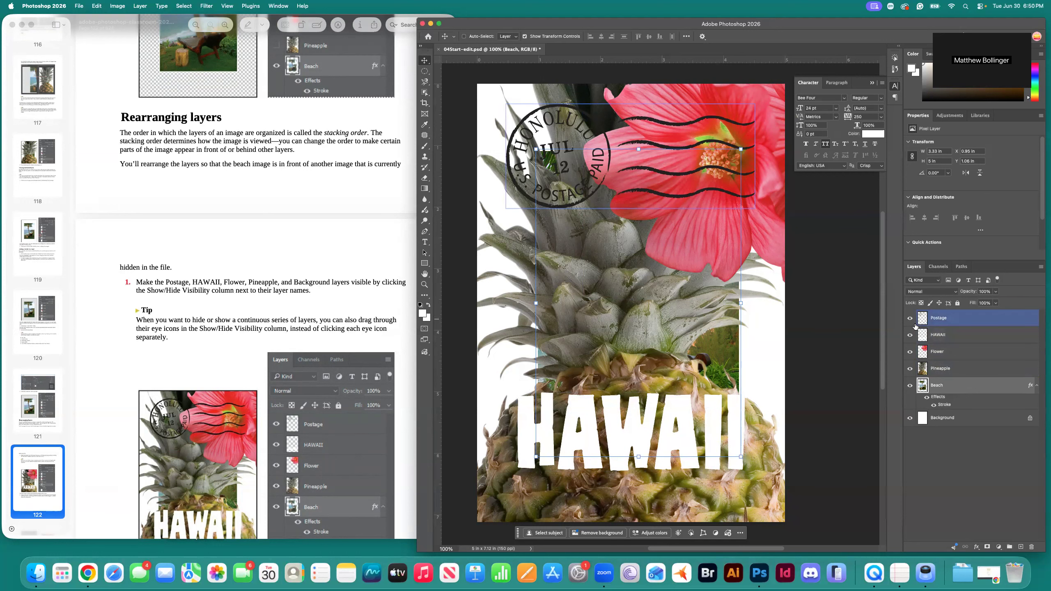
pyautogui.moveTo(910, 319); pyautogui.dragTo(912, 372)
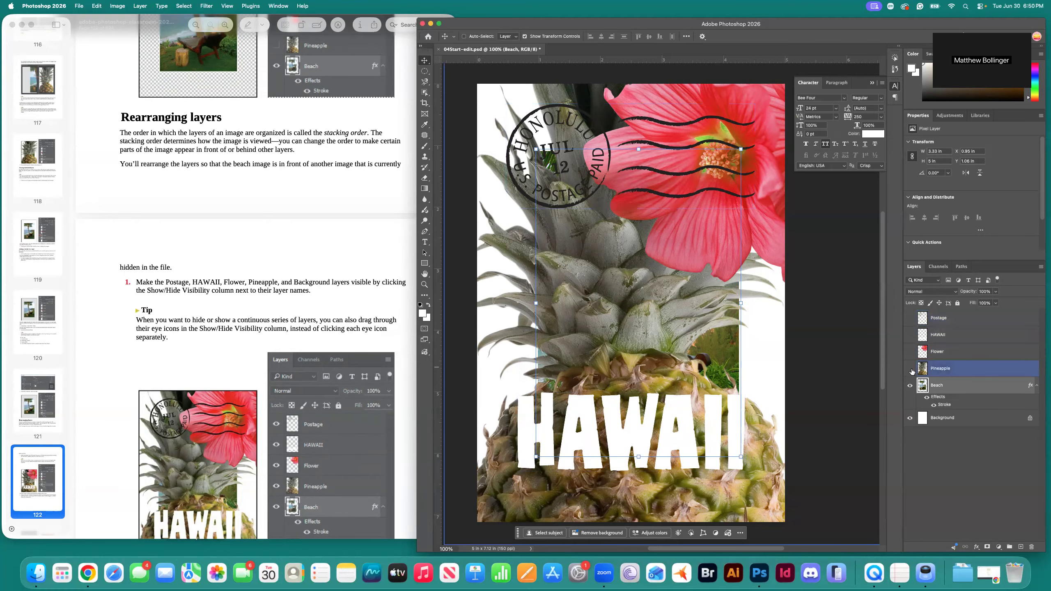
pyautogui.moveTo(910, 369); pyautogui.dragTo(910, 318)
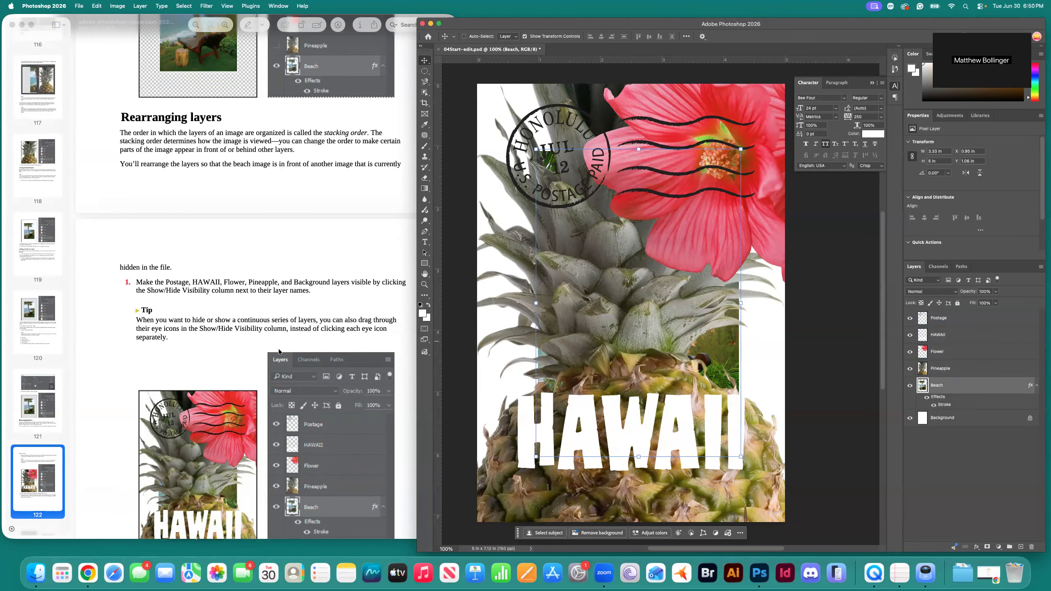
pyautogui.scroll(-5, 279, 352)
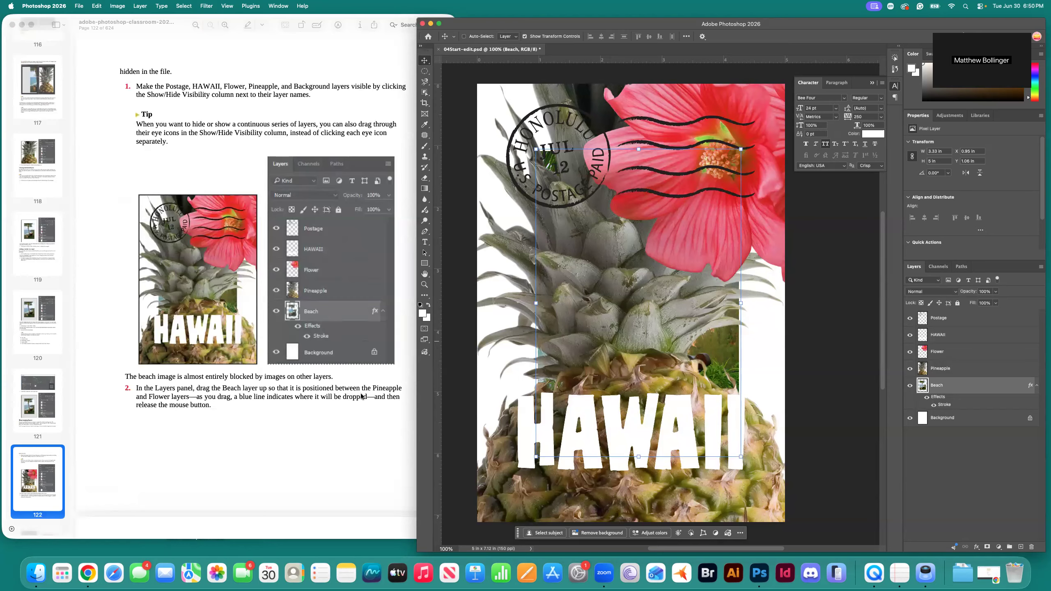
# Restack Beach between Flower and Pineapple, undoing one misplaced drag along the way.
pyautogui.moveTo(944, 392); pyautogui.dragTo(936, 362)
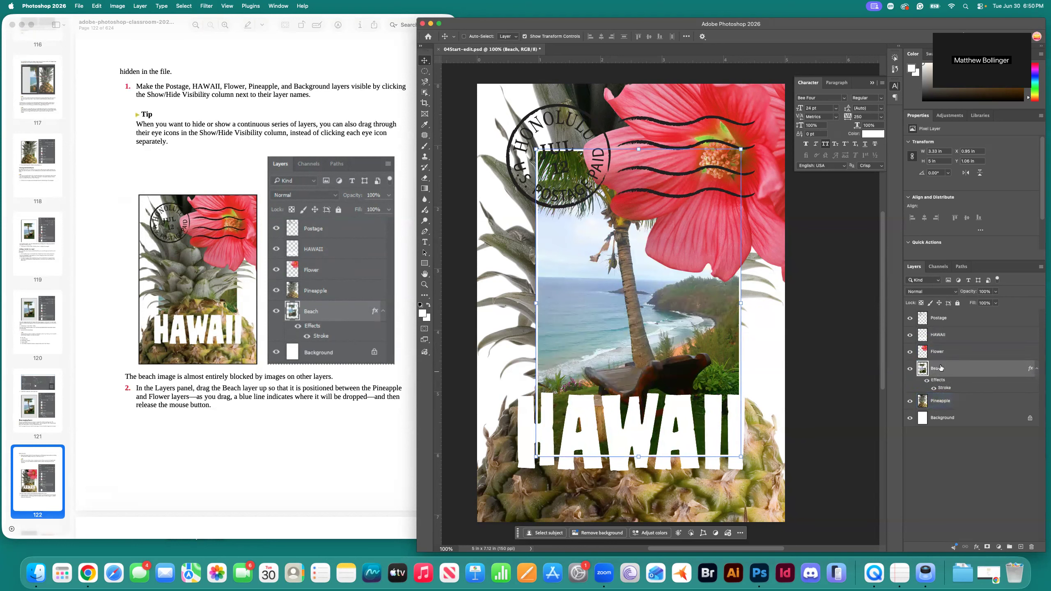
pyautogui.press('super+z')
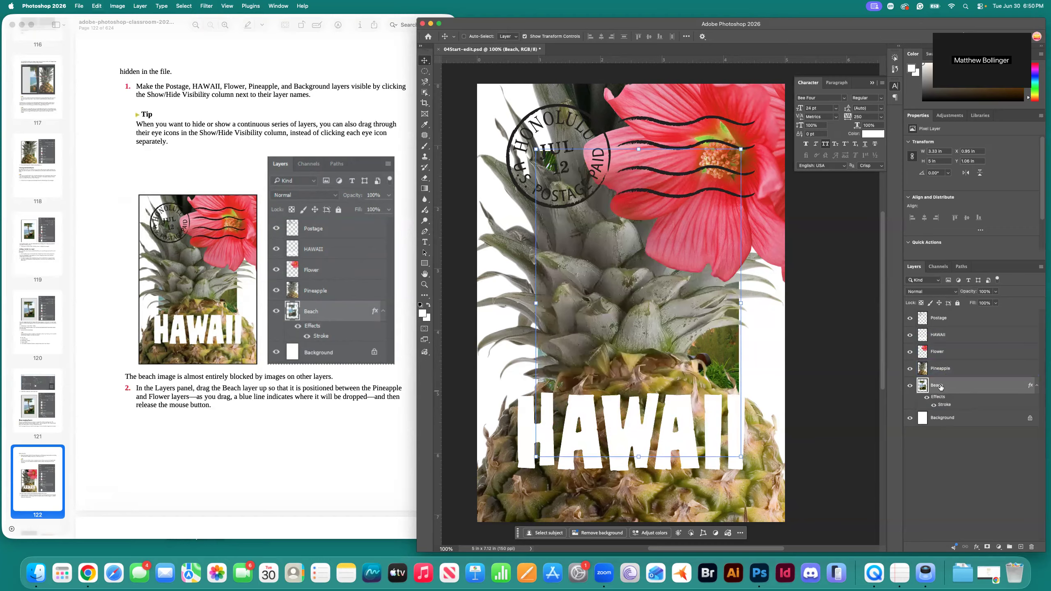
pyautogui.moveTo(945, 386); pyautogui.dragTo(944, 356)
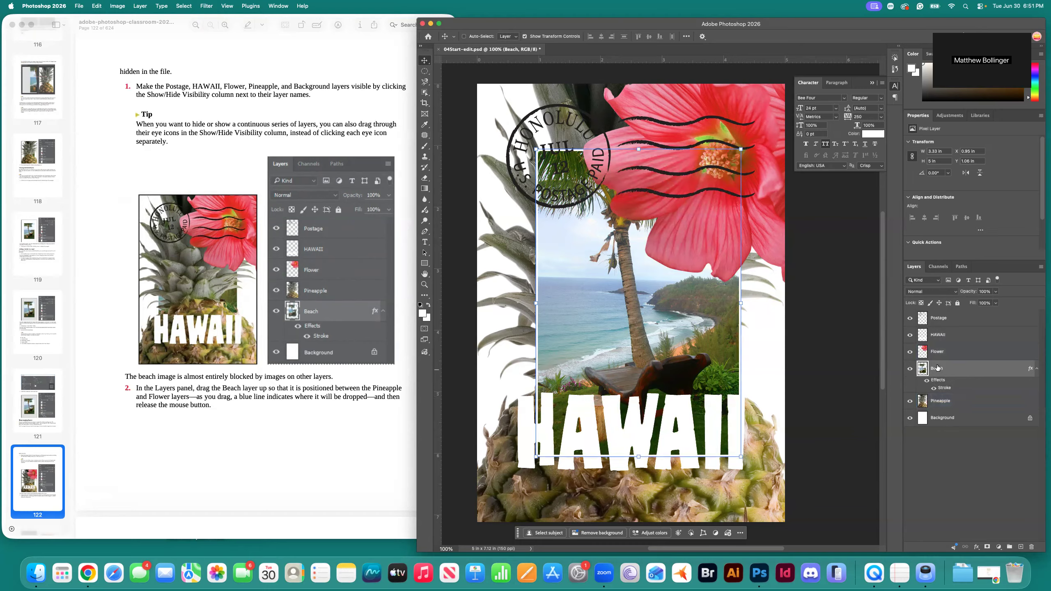
pyautogui.moveTo(941, 368); pyautogui.dragTo(946, 404)
# Switch to the workbook PDF and scroll to page 123's 'Changing the opacity of a layer'.
pyautogui.click(277, 424)
pyautogui.scroll(-2, 268, 427)
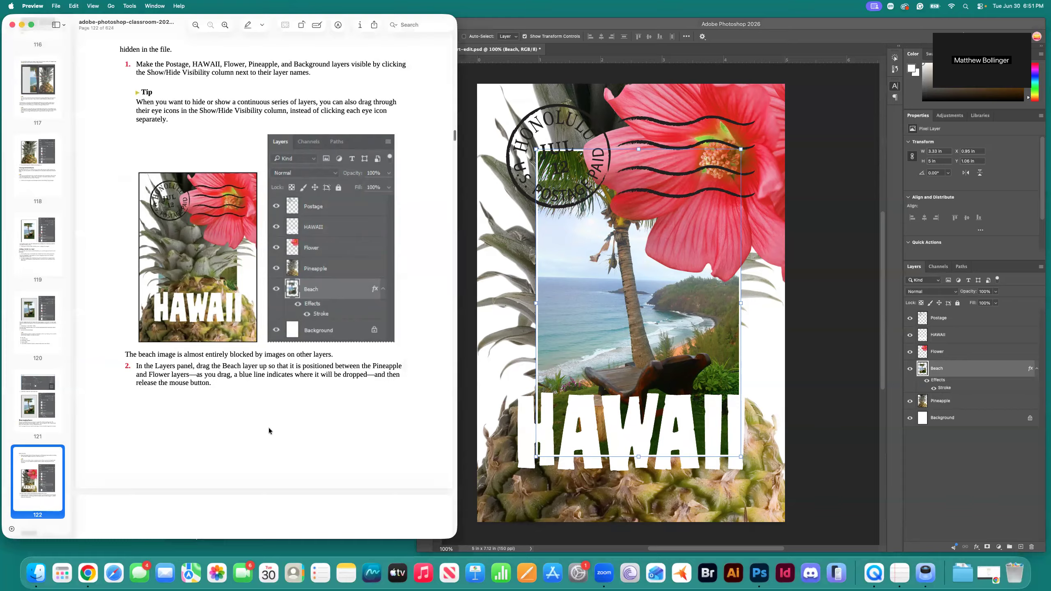
pyautogui.scroll(-10, 269, 427)
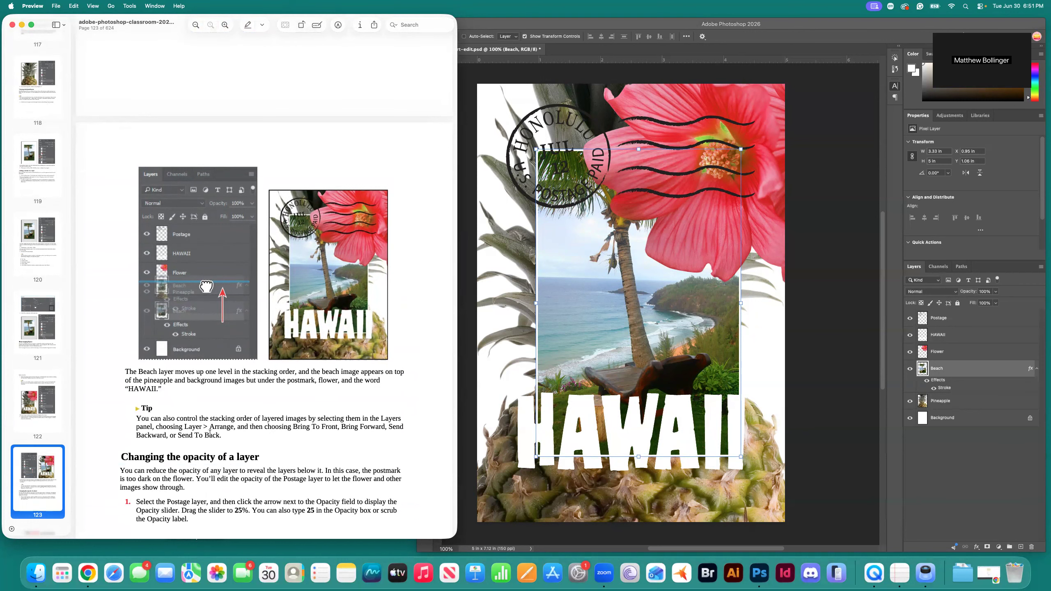
pyautogui.scroll(-5, 210, 433)
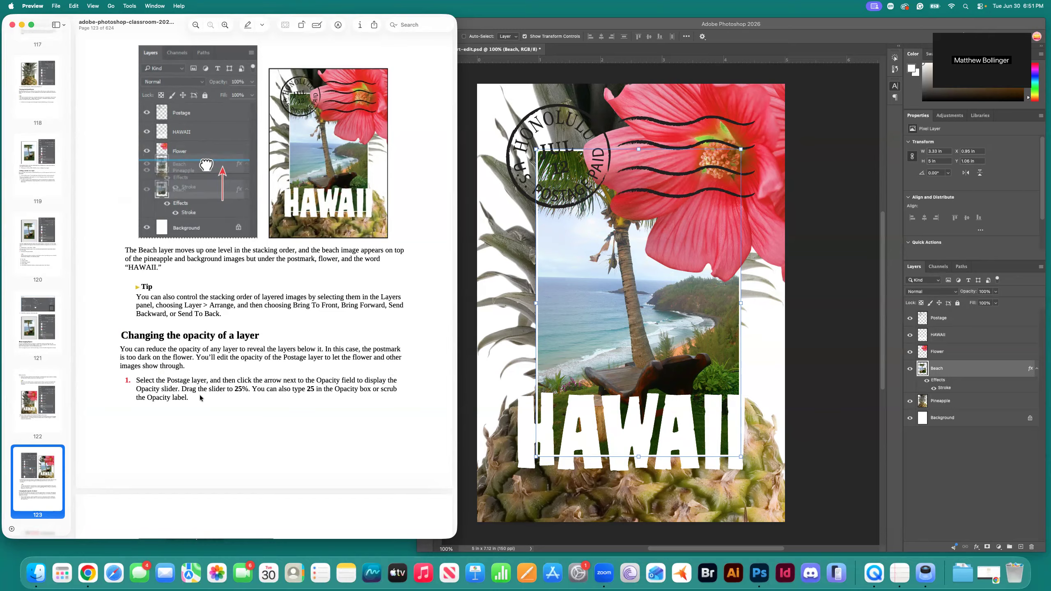
# Select the Postage layer and lower its opacity to 25%.
pyautogui.click(967, 322)
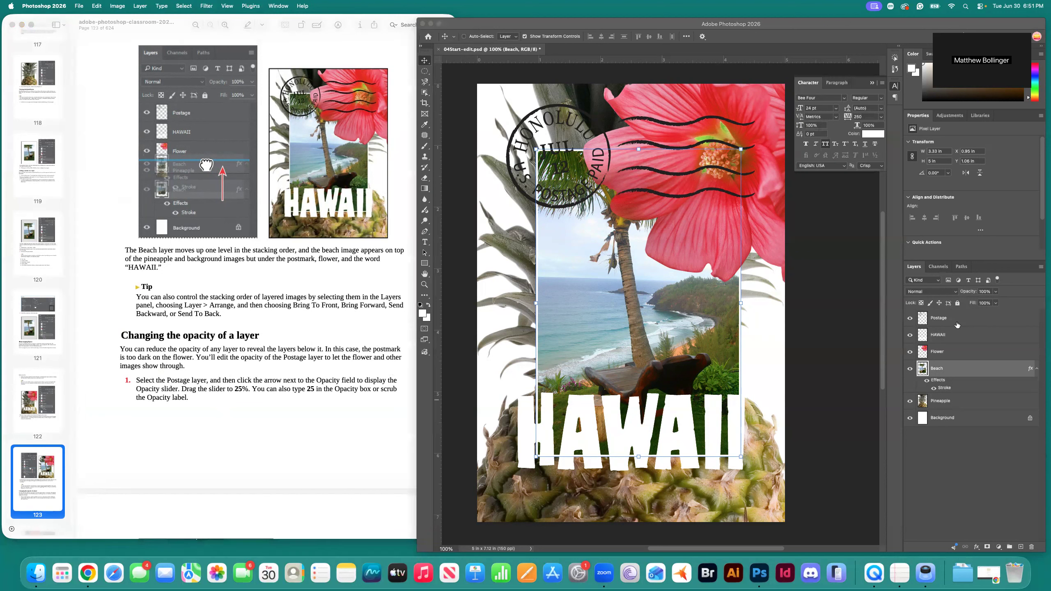
pyautogui.click(960, 323)
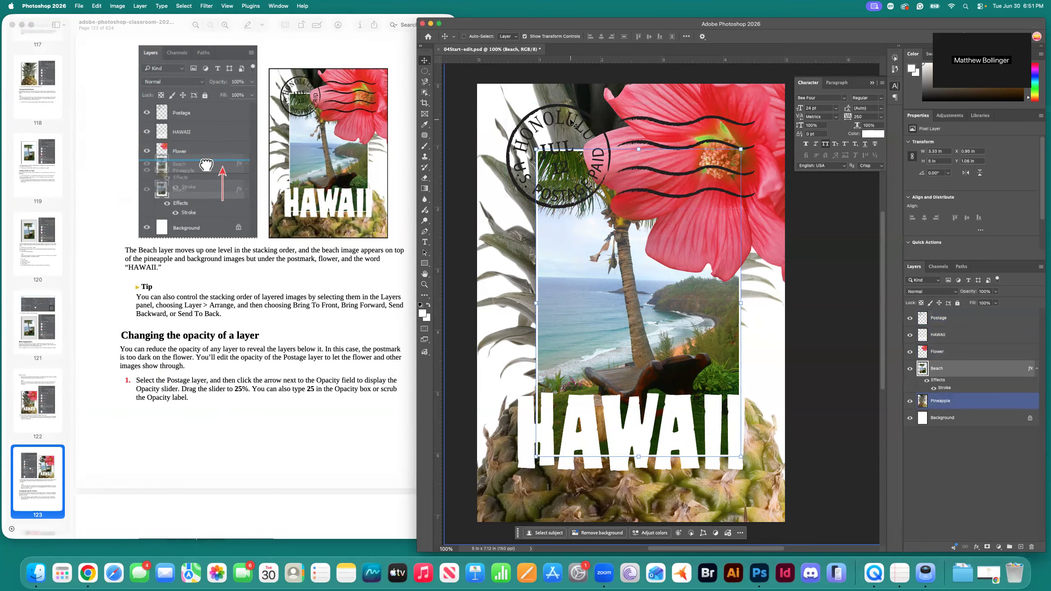
pyautogui.hscroll(5, 704, 269)
pyautogui.click(957, 319)
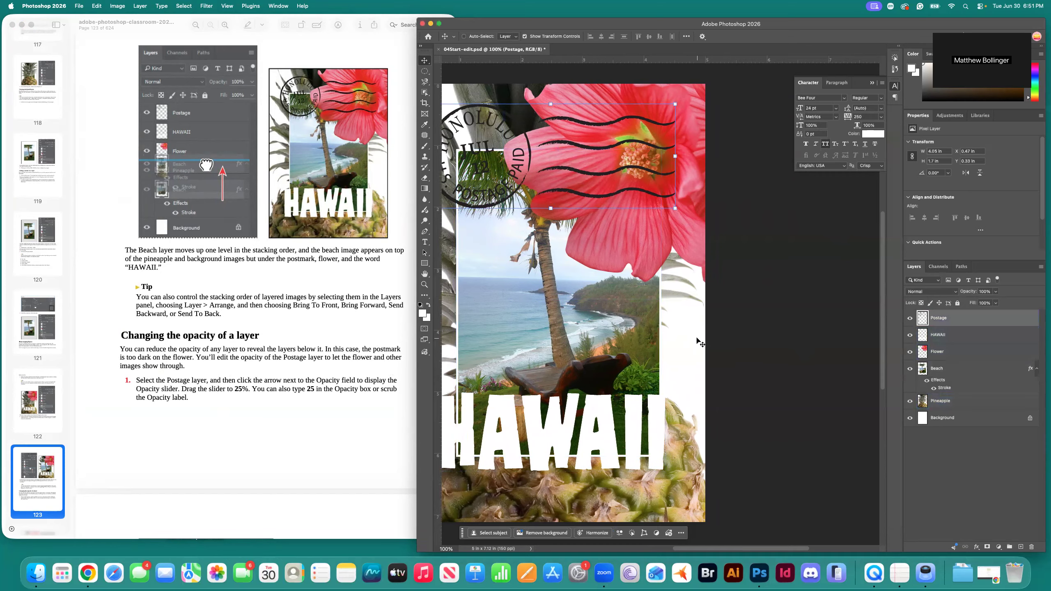
pyautogui.hscroll(-4, 699, 344)
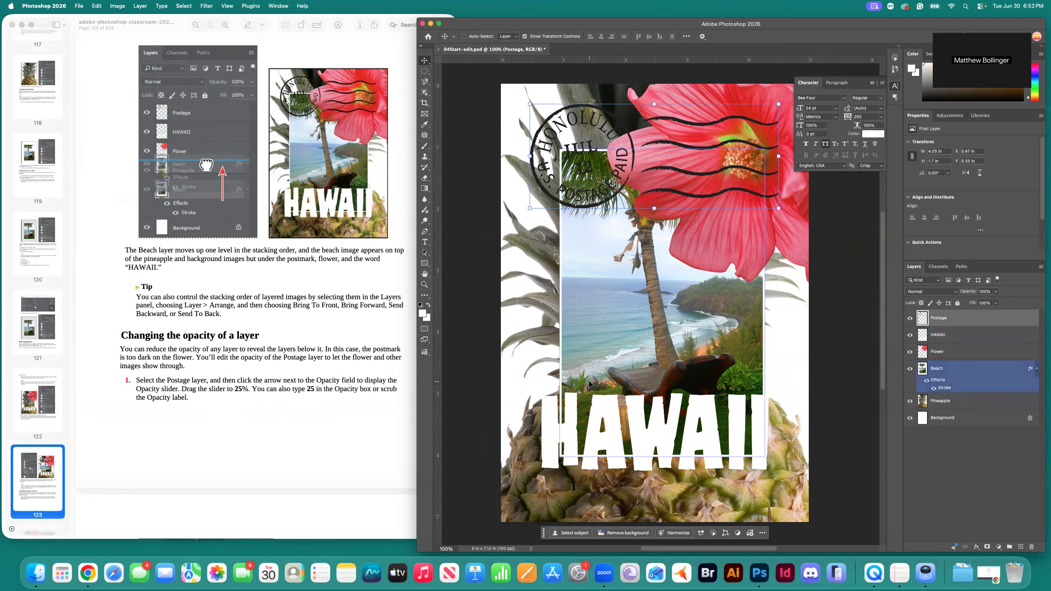
pyautogui.click(996, 293)
pyautogui.moveTo(997, 303); pyautogui.dragTo(986, 303)
pyautogui.click(980, 291)
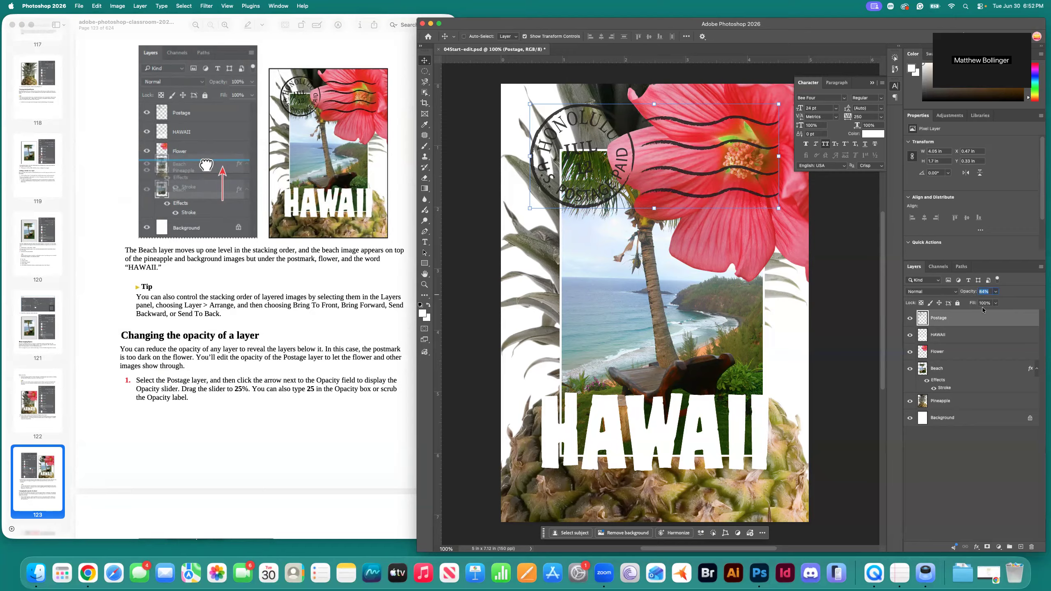
pyautogui.write('25')
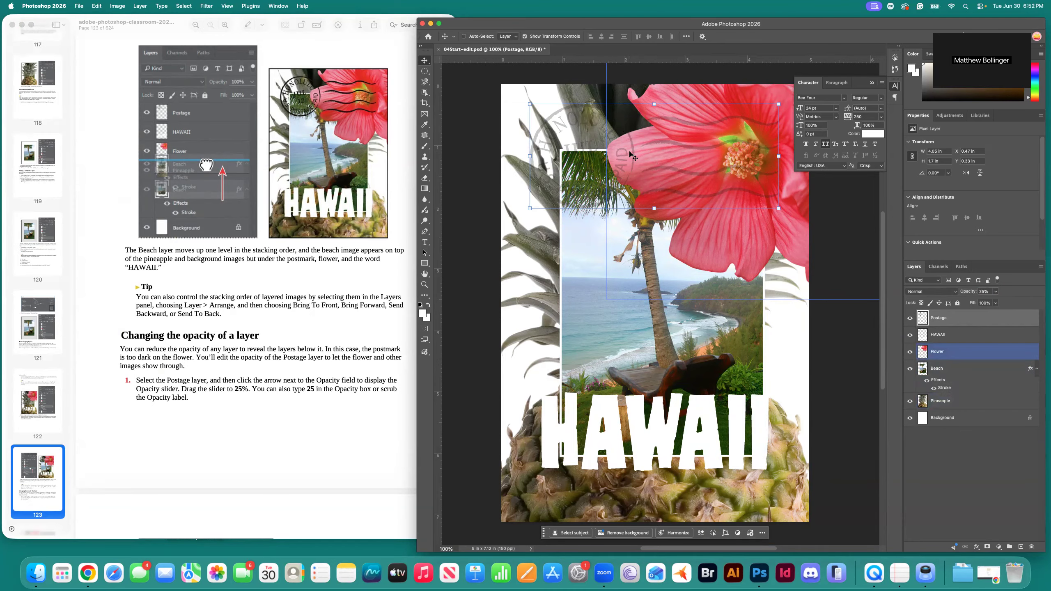
pyautogui.click(295, 370)
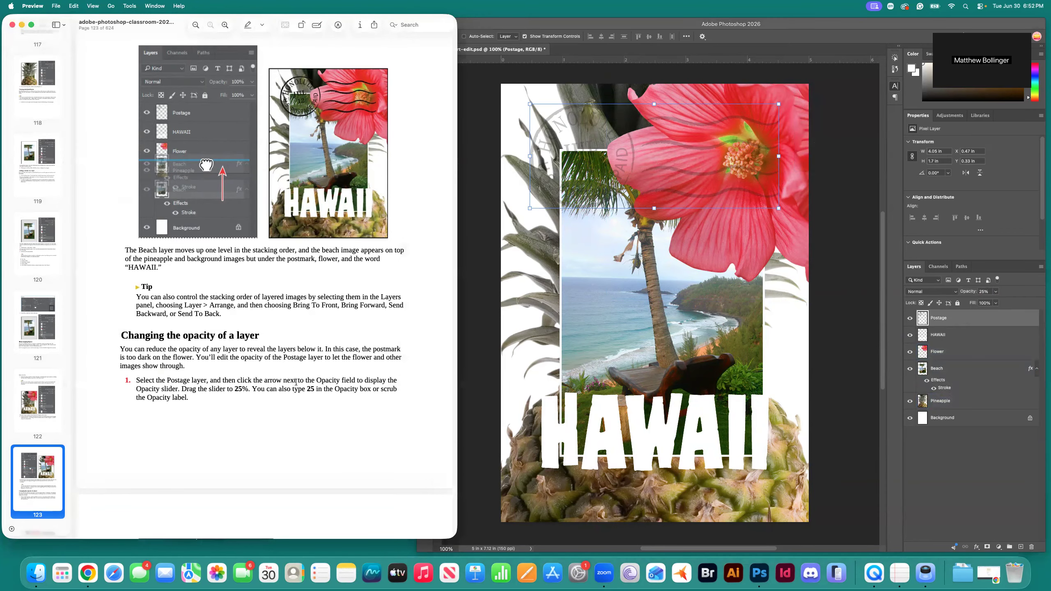
# Scroll the workbook to page 124, 'Duplicating a layer and changing the blending mode'.
pyautogui.scroll(-5, 296, 382)
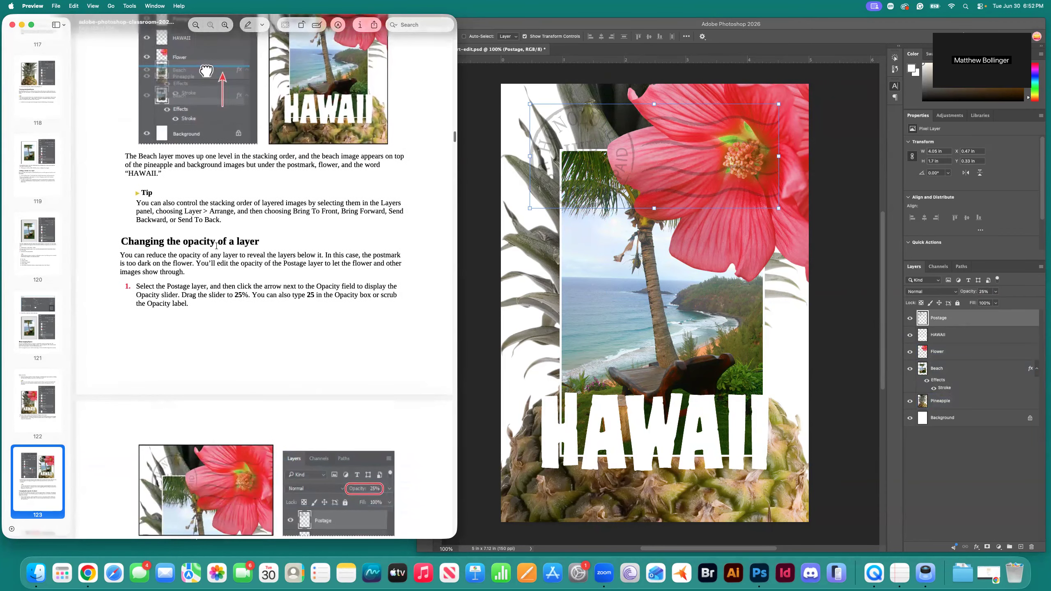
pyautogui.scroll(-10, 342, 352)
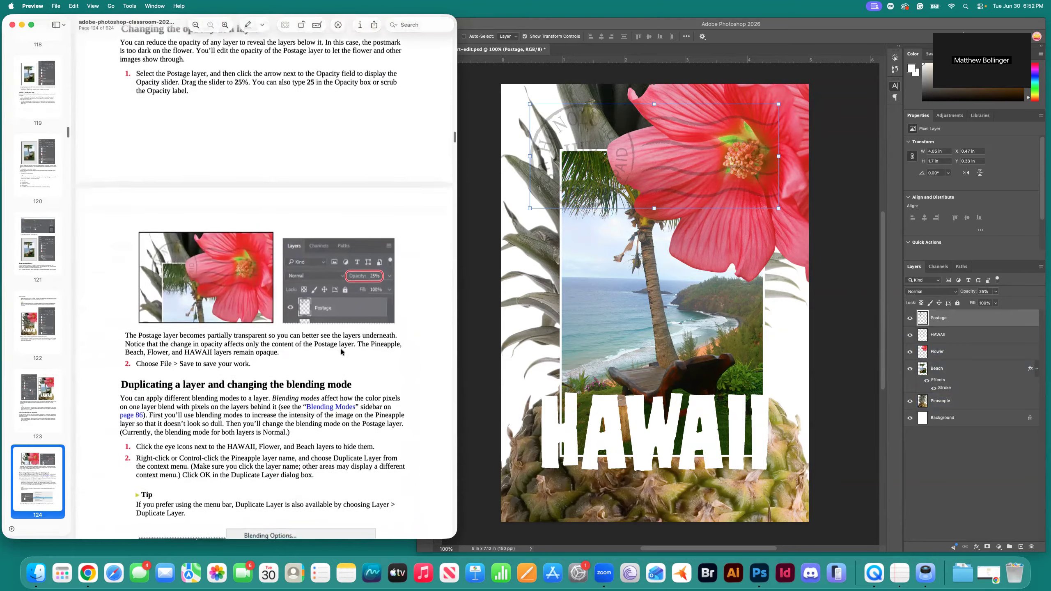
pyautogui.scroll(-3, 342, 352)
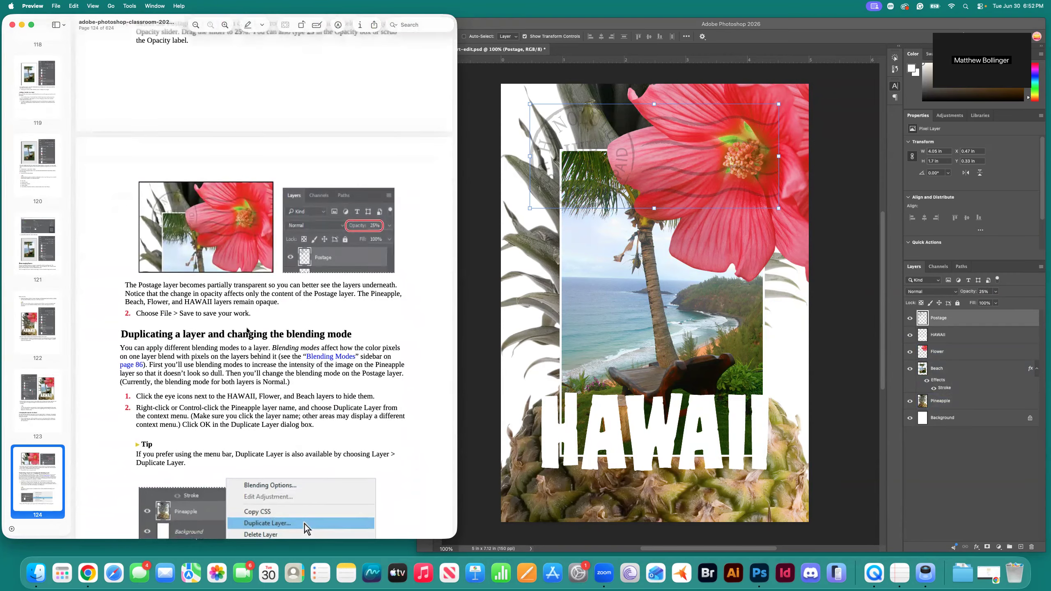
pyautogui.press('super+s')
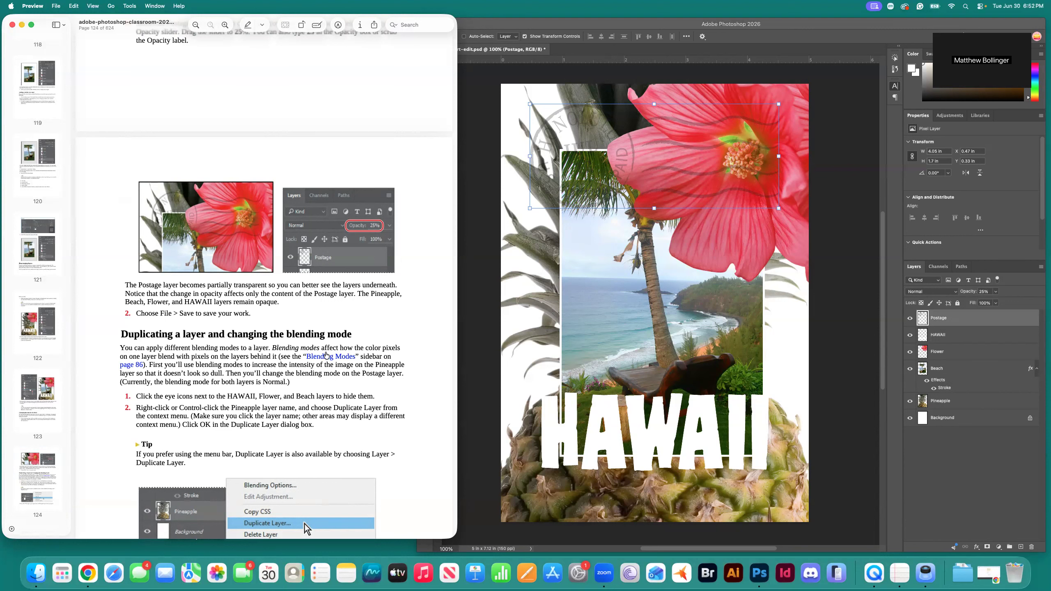
pyautogui.scroll(-2, 290, 364)
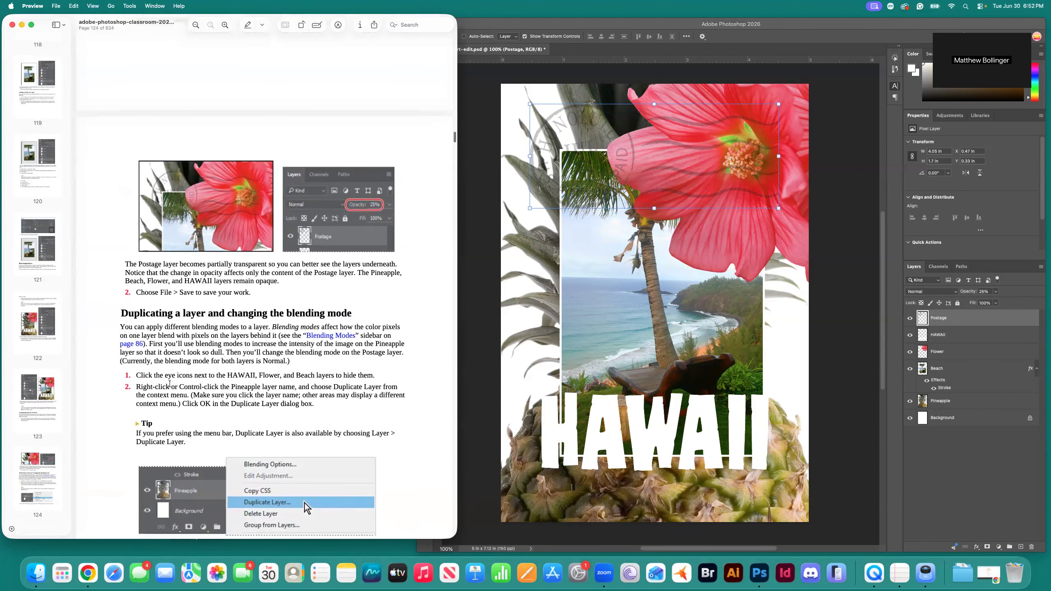
pyautogui.click(911, 337)
# Hide the HAWAII, Flower and Beach layers, then select the Pineapple layer.
pyautogui.click(911, 337)
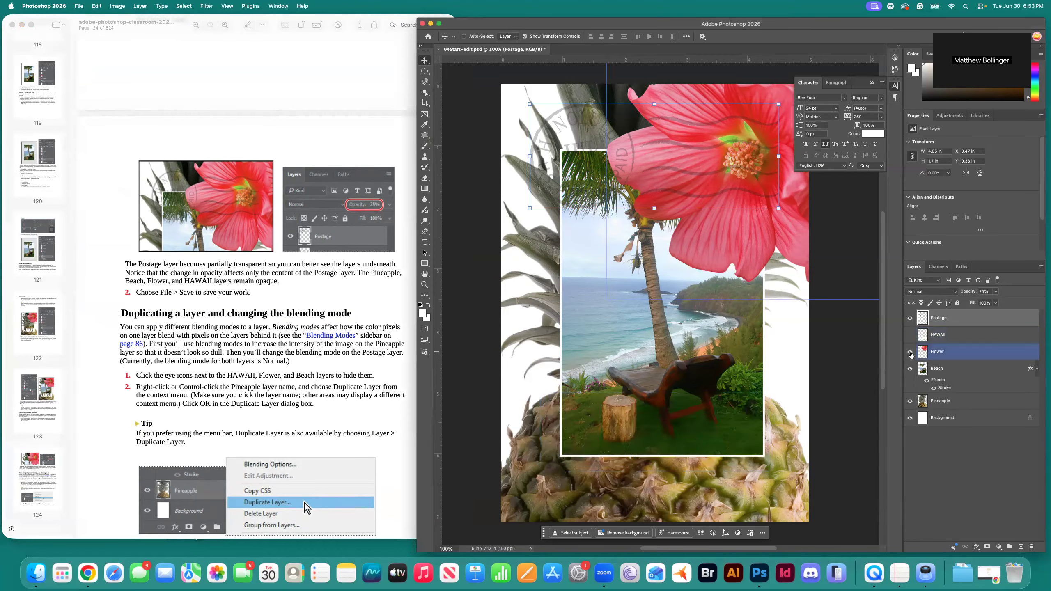
pyautogui.click(911, 353)
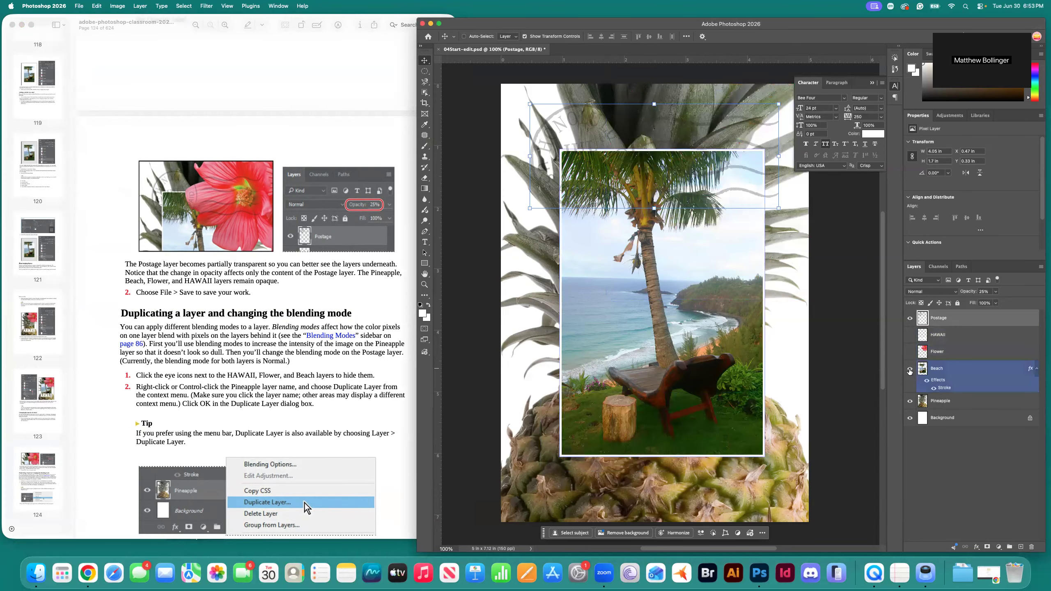
pyautogui.click(910, 369)
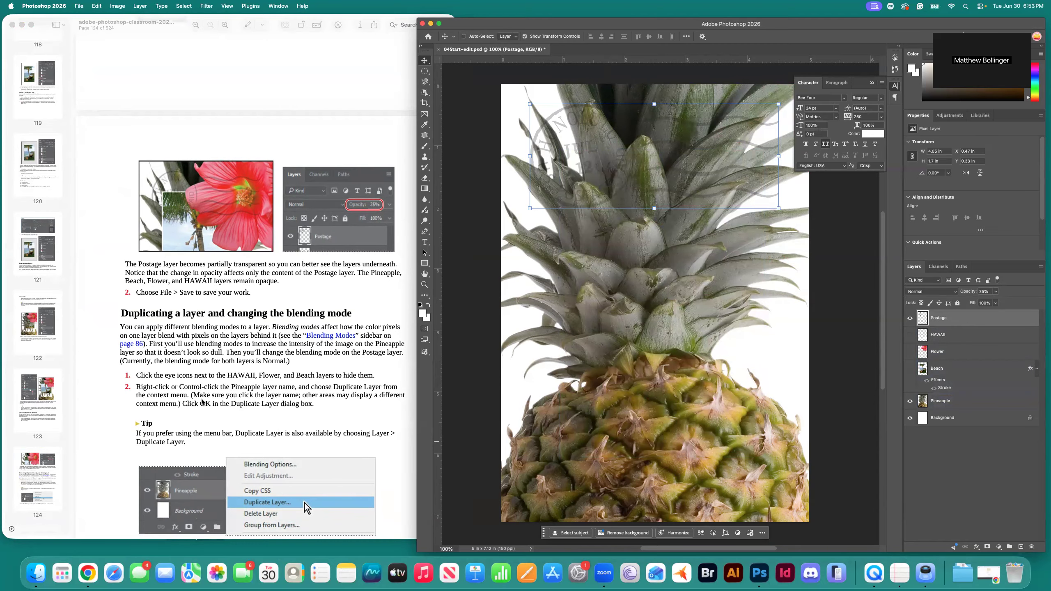
pyautogui.scroll(-1, 168, 393)
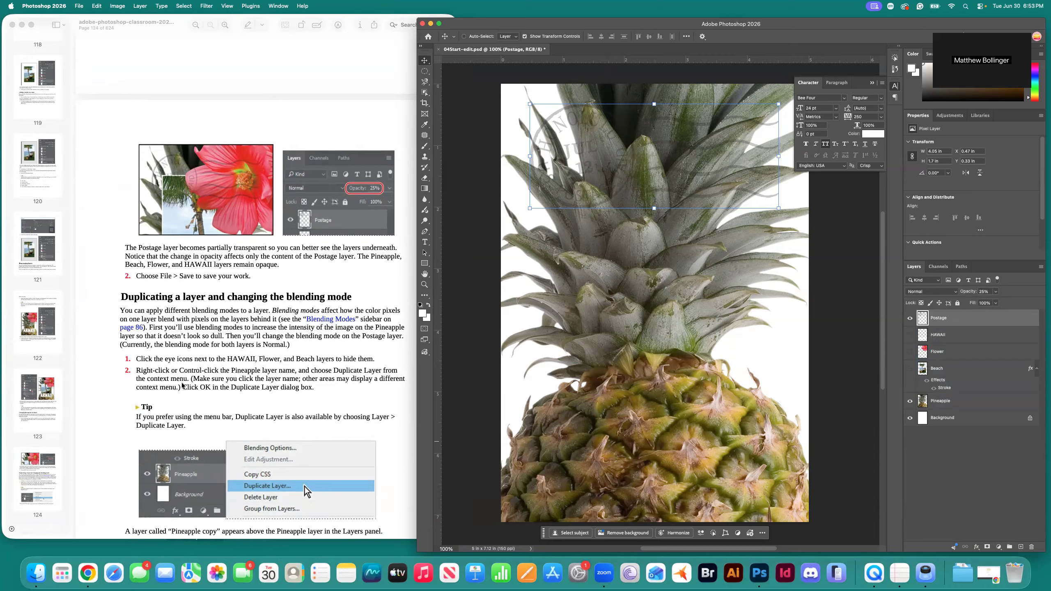
pyautogui.click(949, 401)
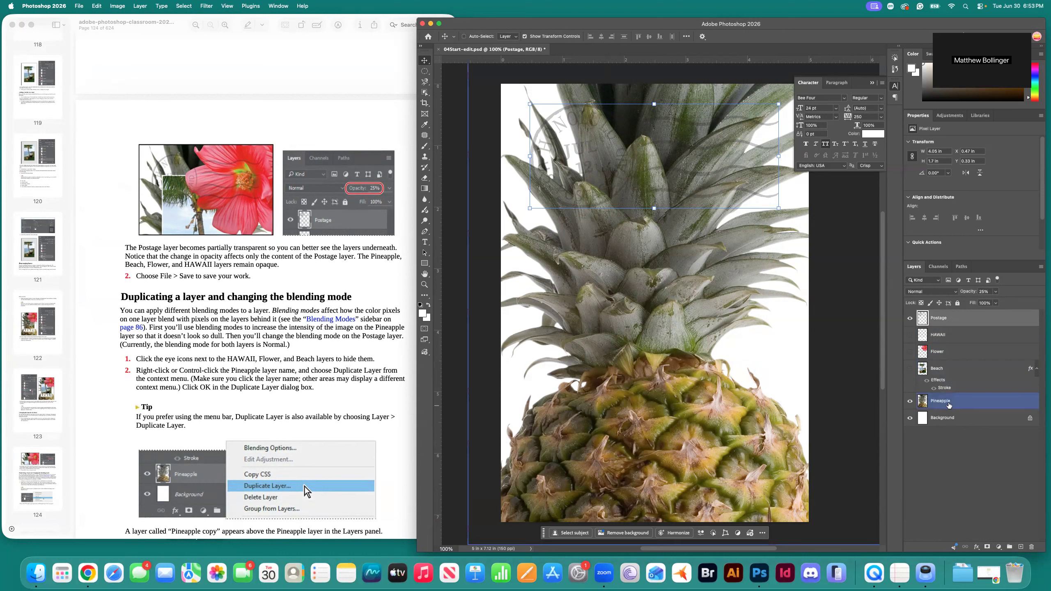
# Use Duplicate Layer to create 'Pineapple copy' above Pineapple and select the copy.
pyautogui.rightClick(950, 404)
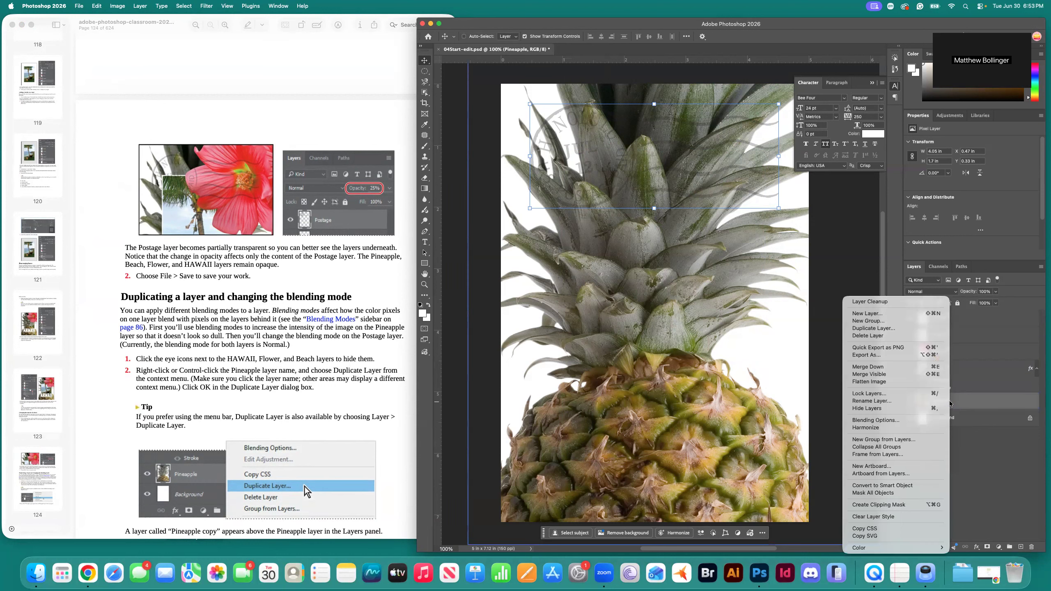
pyautogui.click(901, 329)
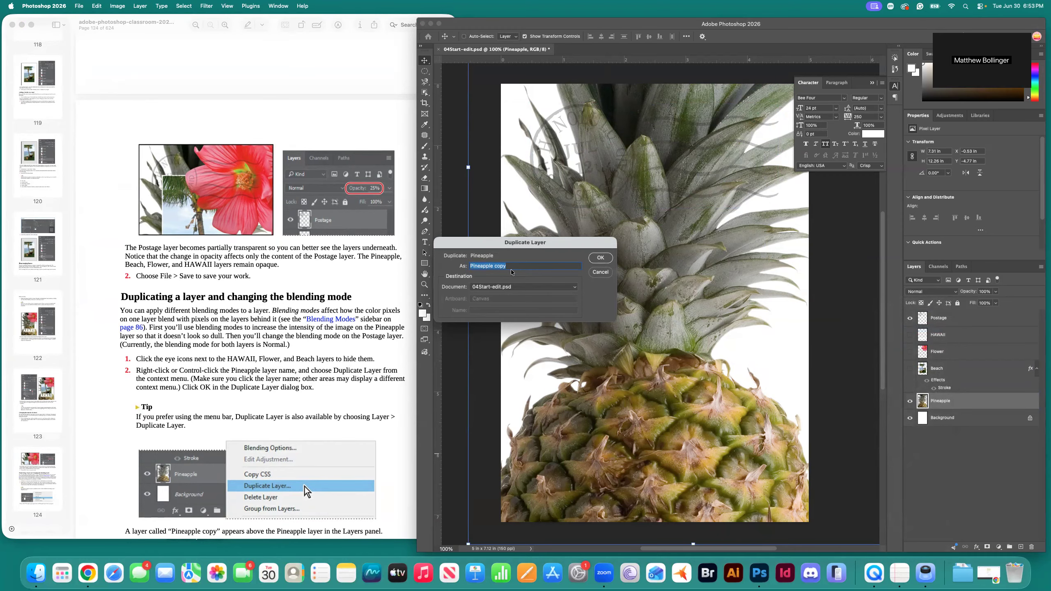
pyautogui.click(598, 258)
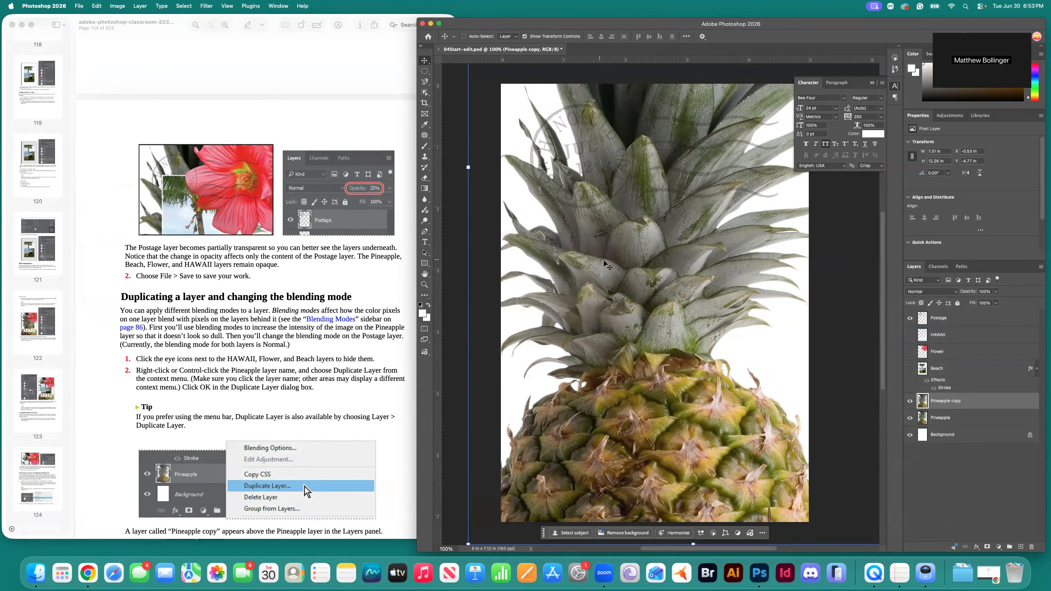
pyautogui.click(948, 418)
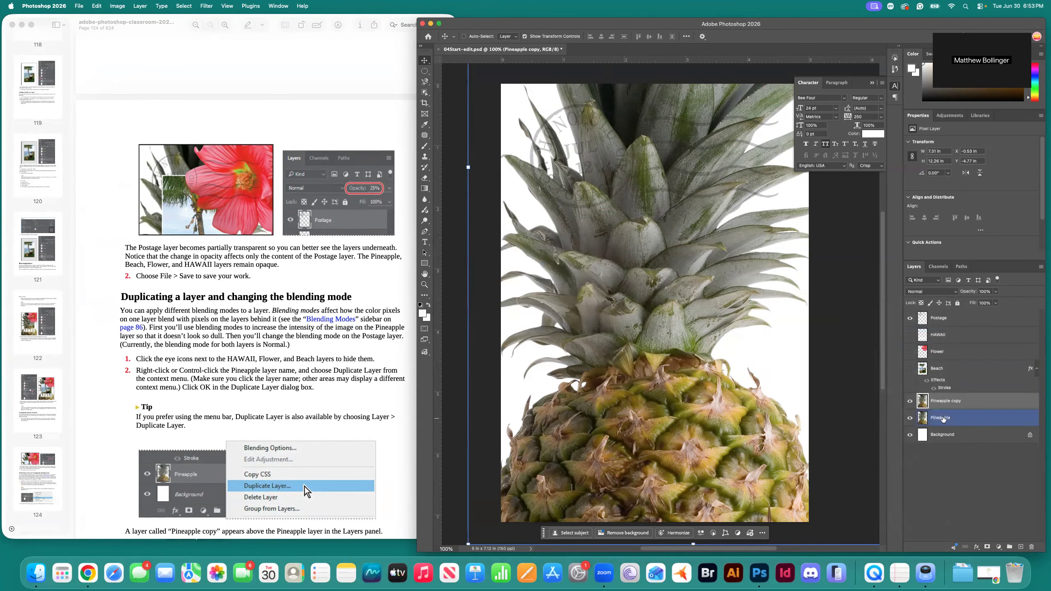
pyautogui.scroll(-1, 308, 414)
pyautogui.scroll(-1, 308, 414)
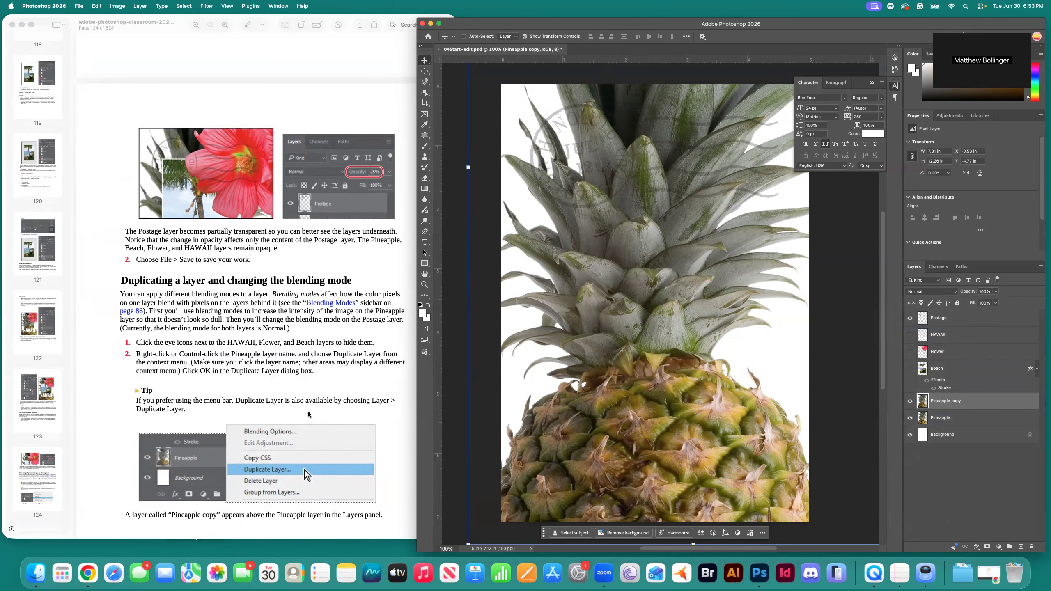
pyautogui.scroll(-4, 308, 414)
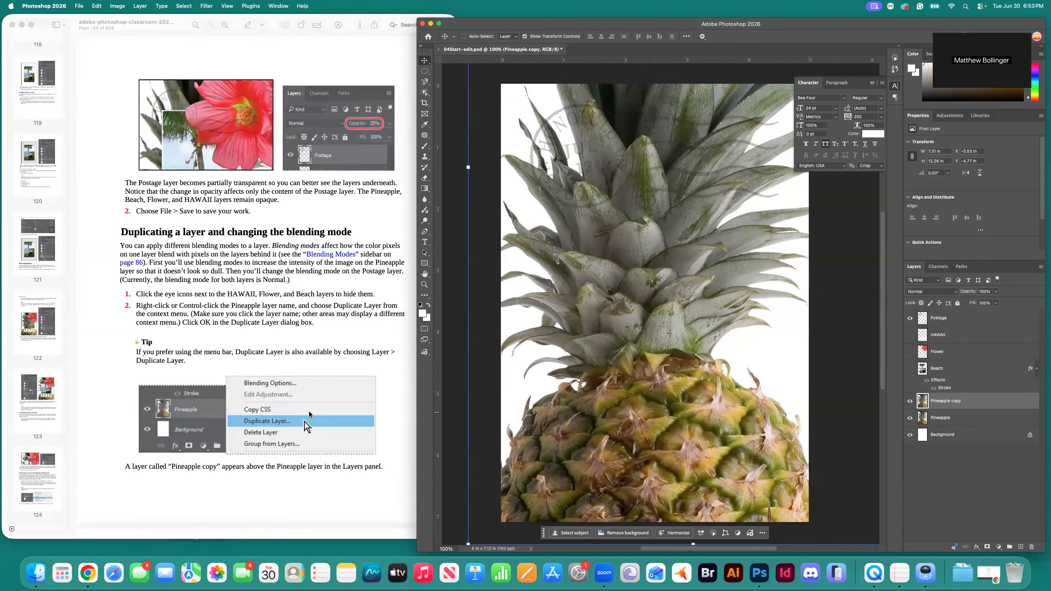
pyautogui.scroll(-15, 310, 414)
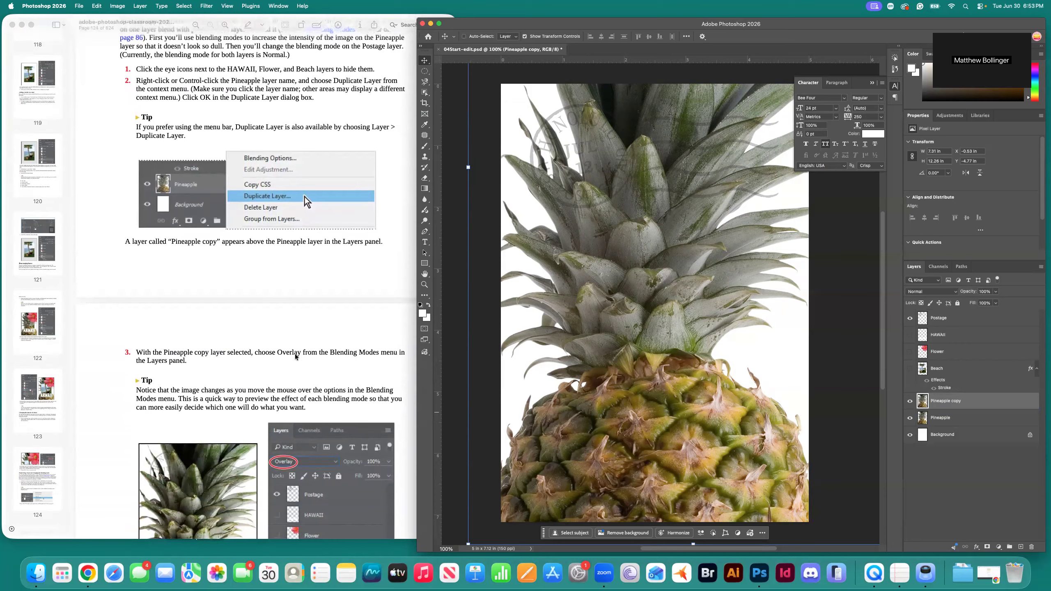
pyautogui.click(947, 420)
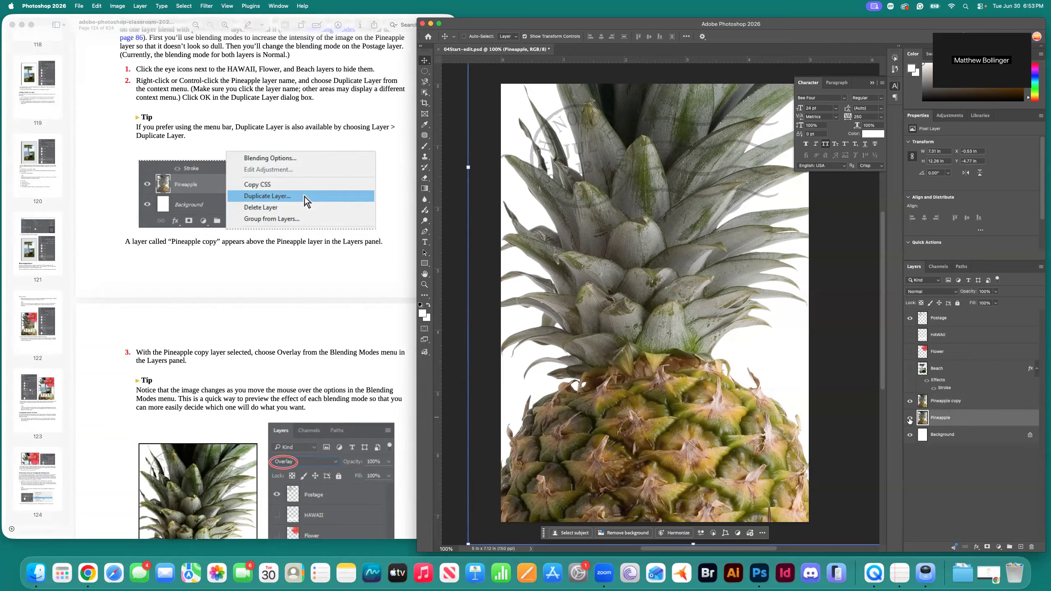
pyautogui.click(939, 404)
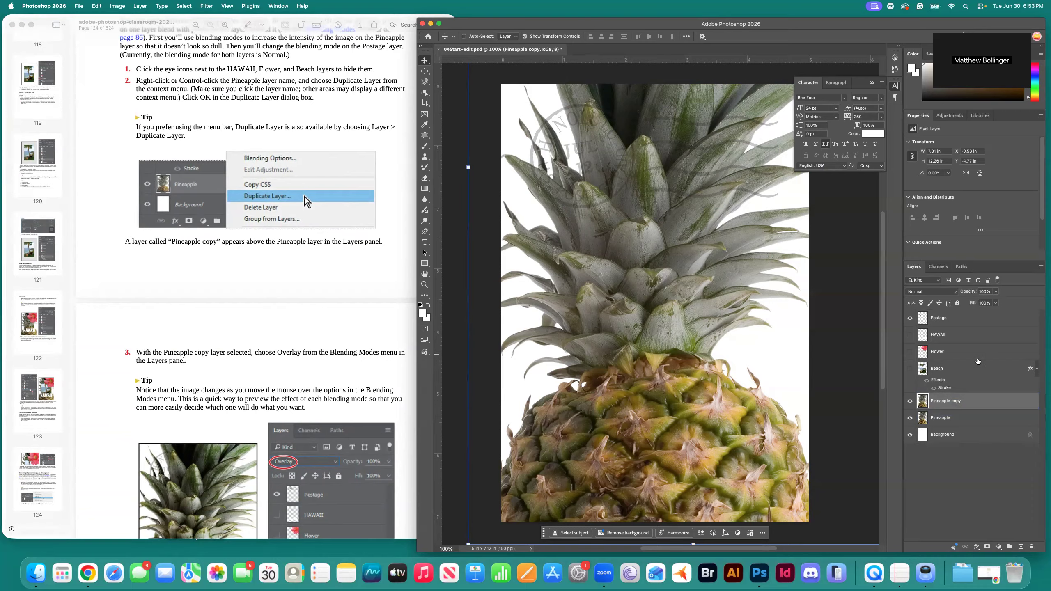
pyautogui.click(955, 293)
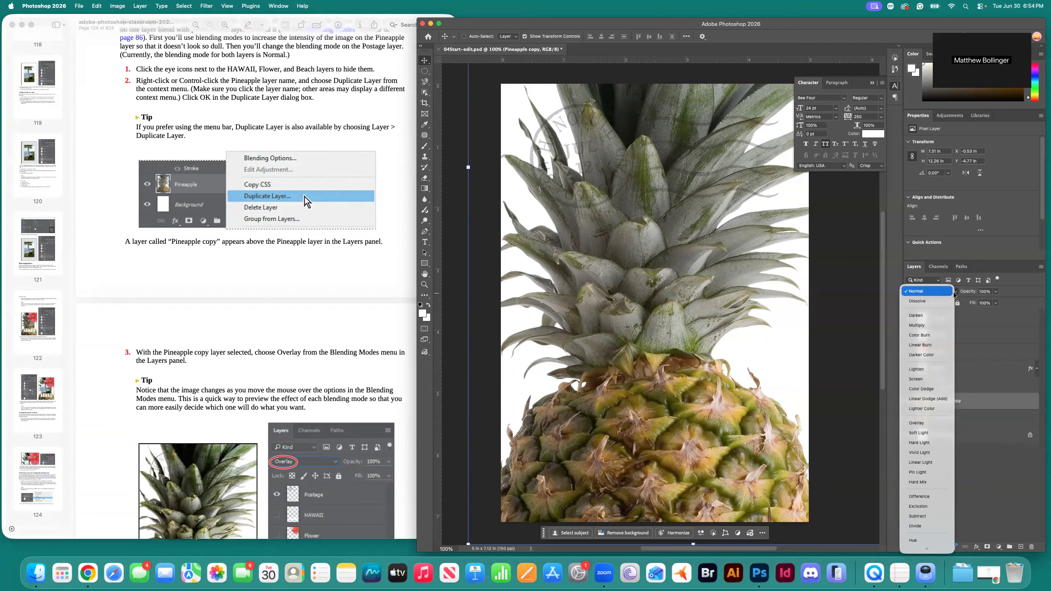
pyautogui.click(924, 423)
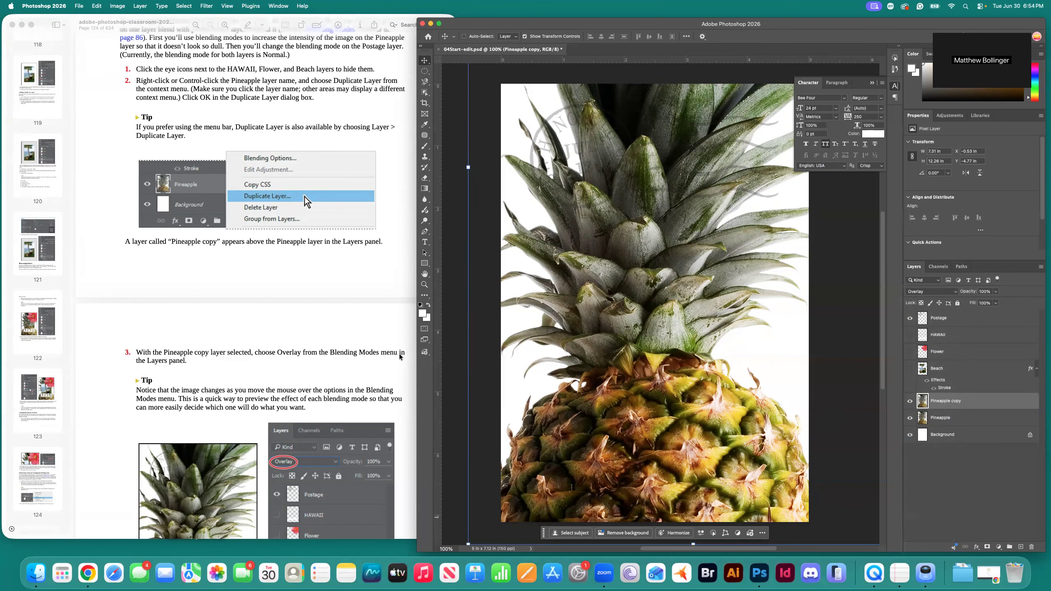
pyautogui.scroll(-4, 253, 417)
pyautogui.scroll(-2, 253, 417)
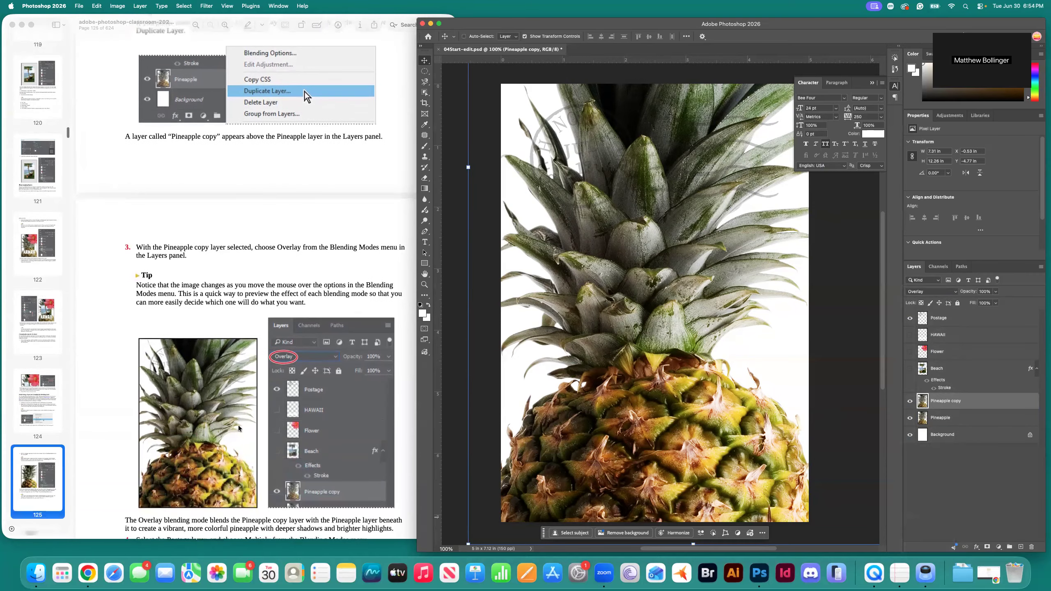
pyautogui.scroll(-2, 253, 309)
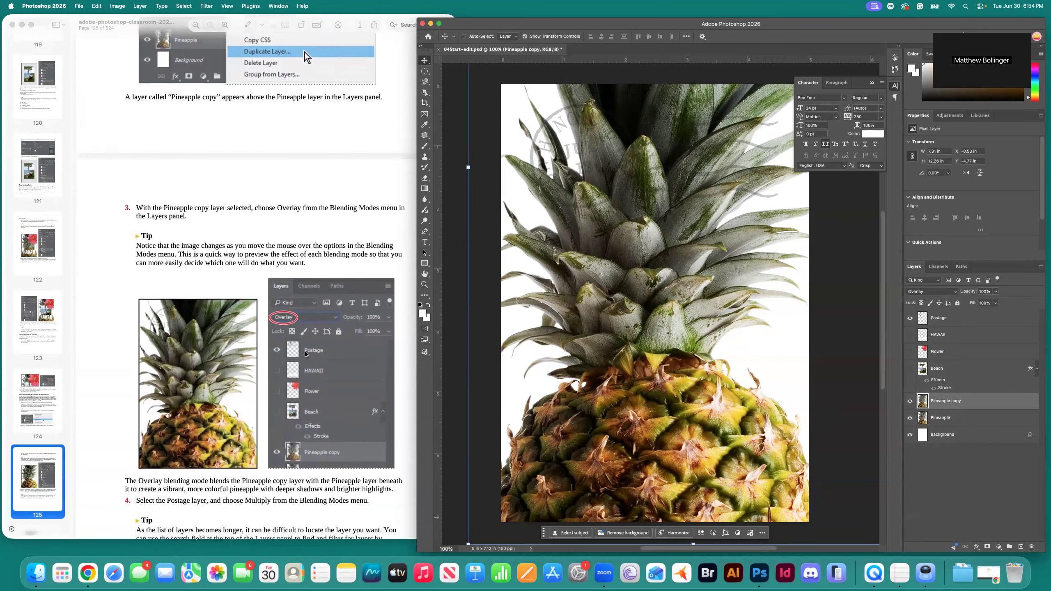
pyautogui.scroll(-5, 187, 360)
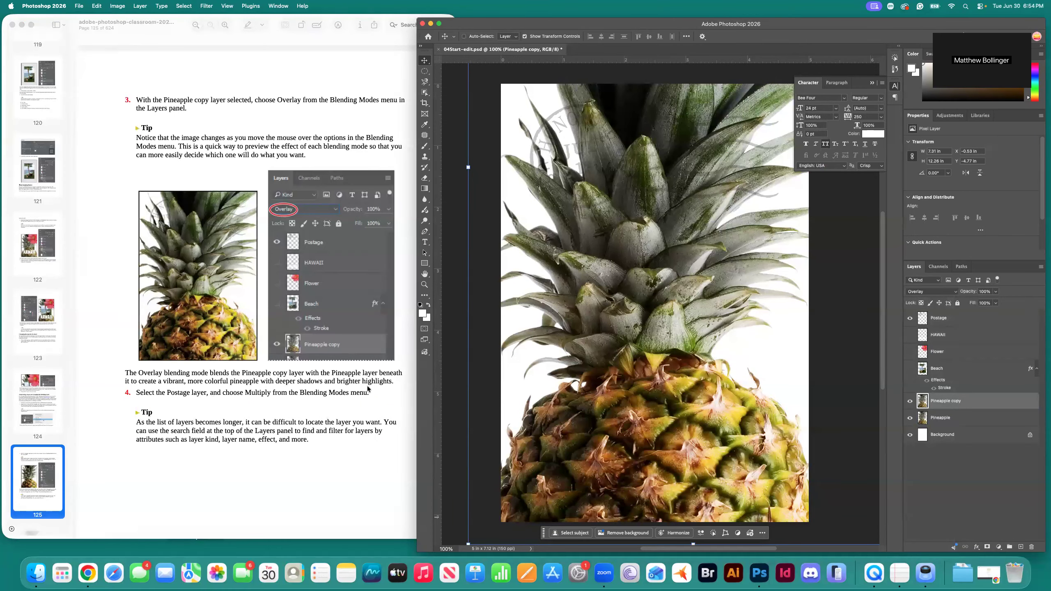
pyautogui.scroll(-2, 172, 404)
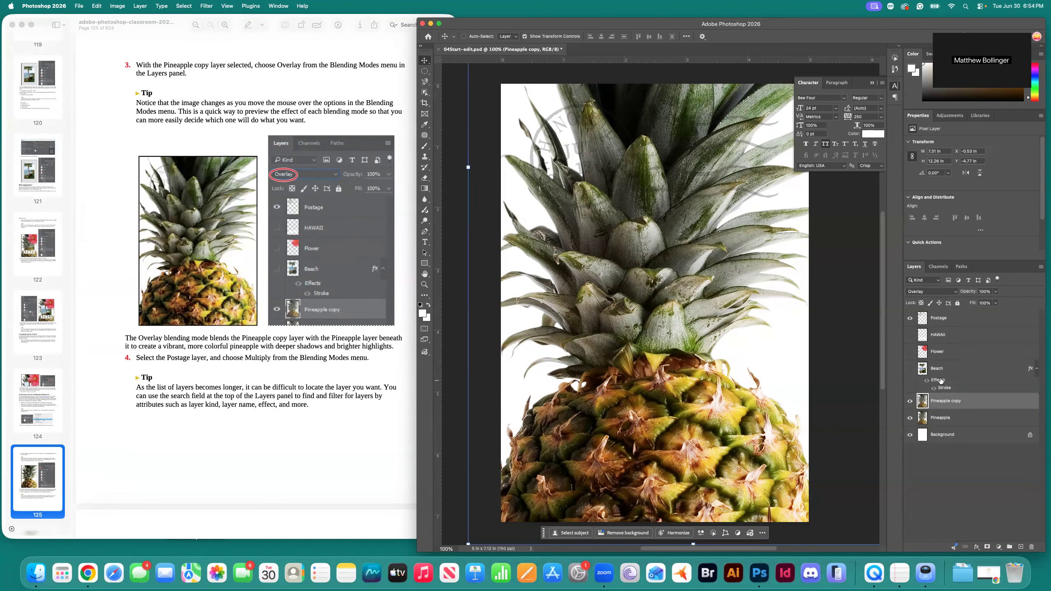
# Change the Postage layer's blend mode from Normal to Multiply.
pyautogui.click(946, 319)
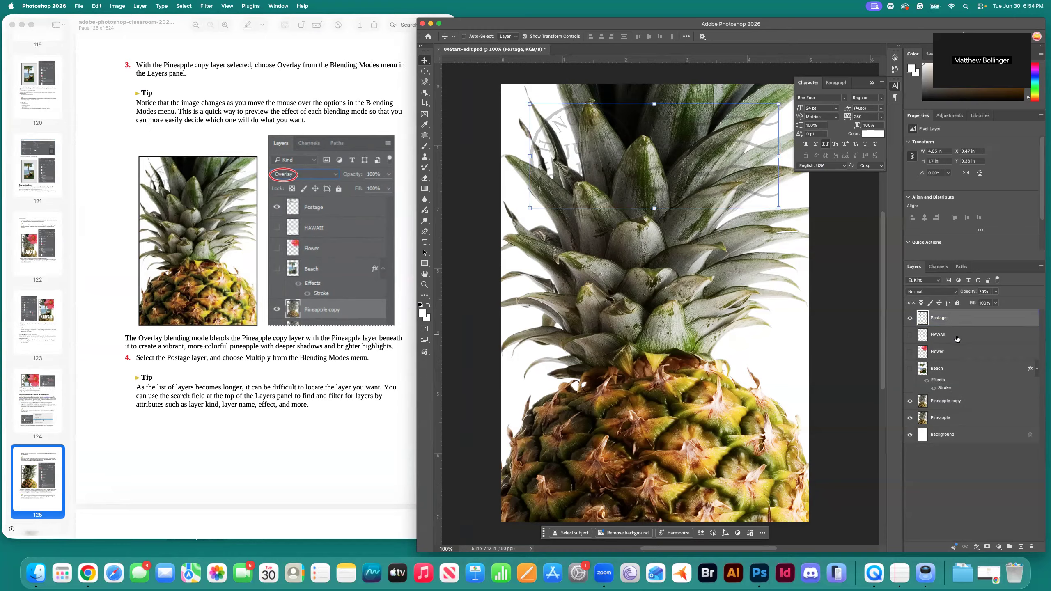
pyautogui.click(950, 294)
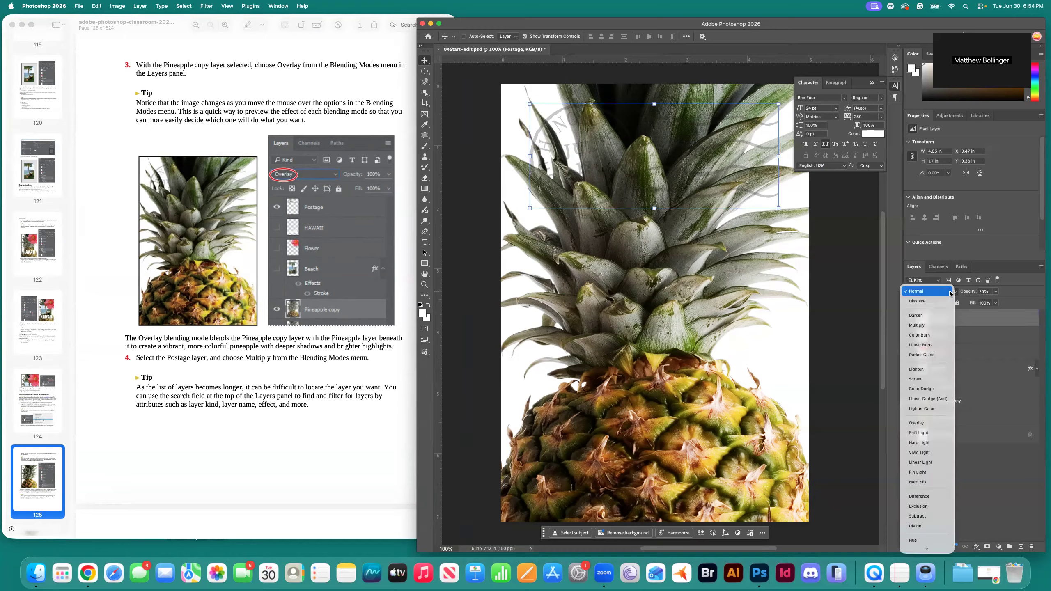
pyautogui.click(928, 326)
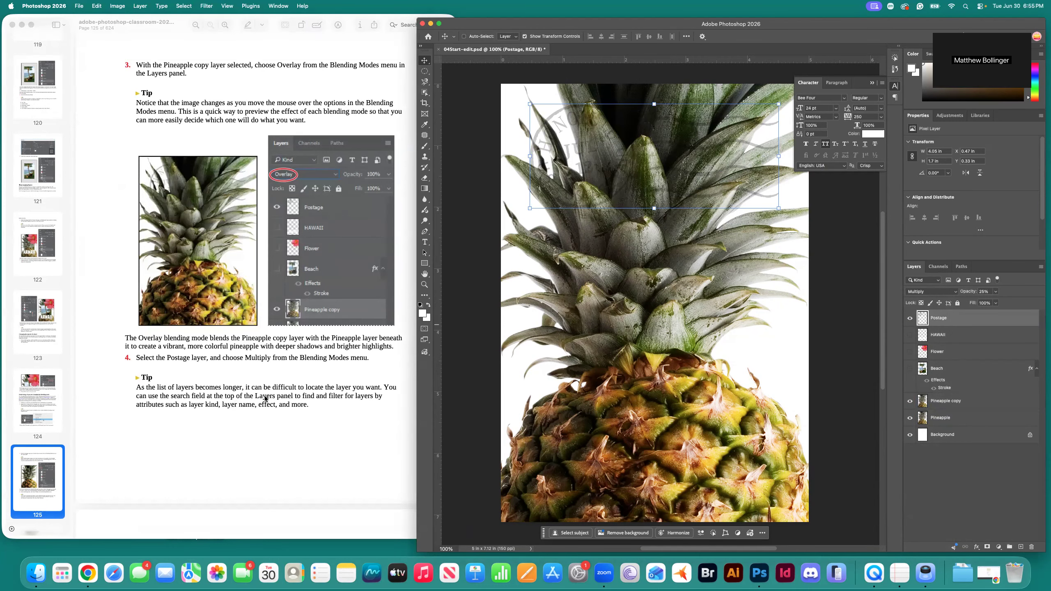
pyautogui.scroll(-10, 236, 399)
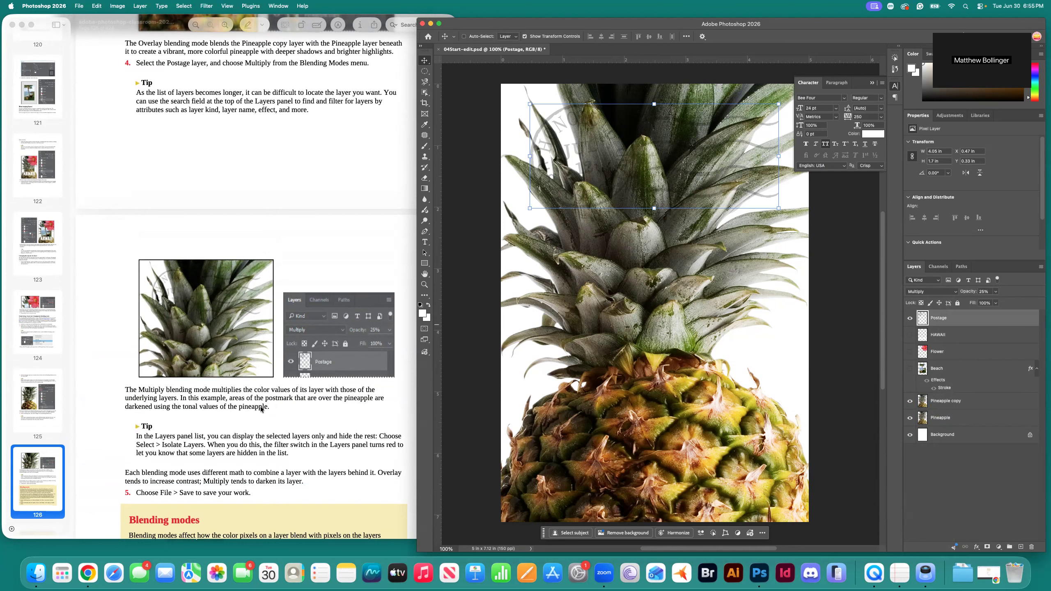
pyautogui.scroll(-4, 262, 418)
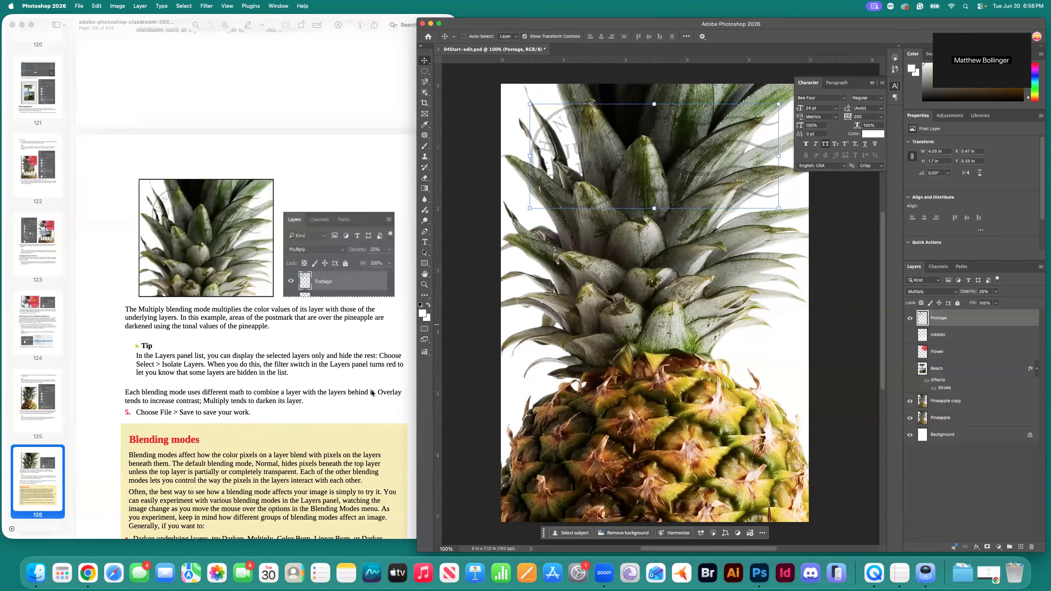
pyautogui.scroll(-5, 371, 392)
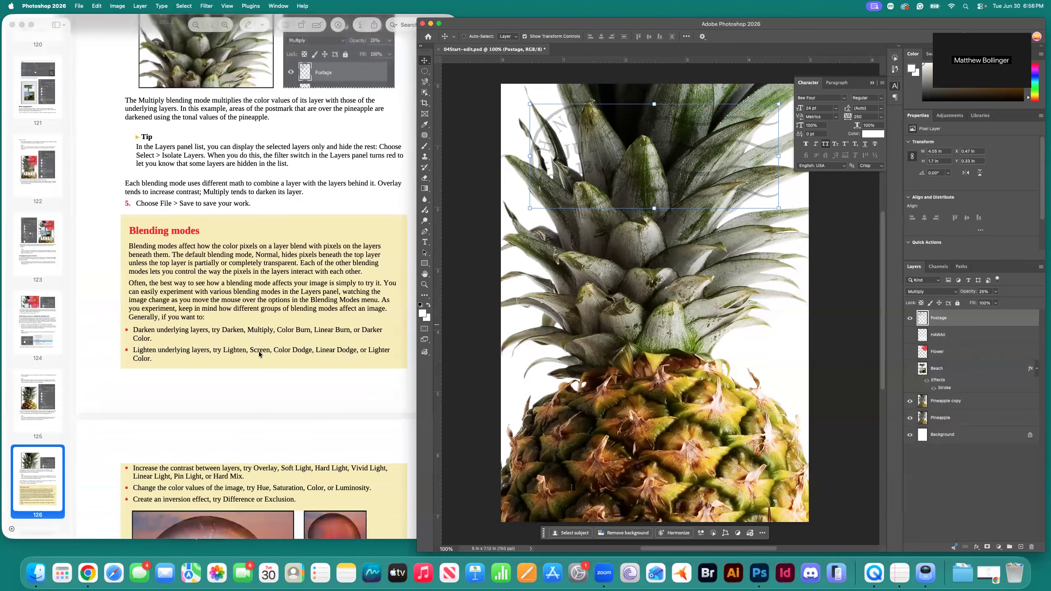
pyautogui.scroll(-6, 259, 351)
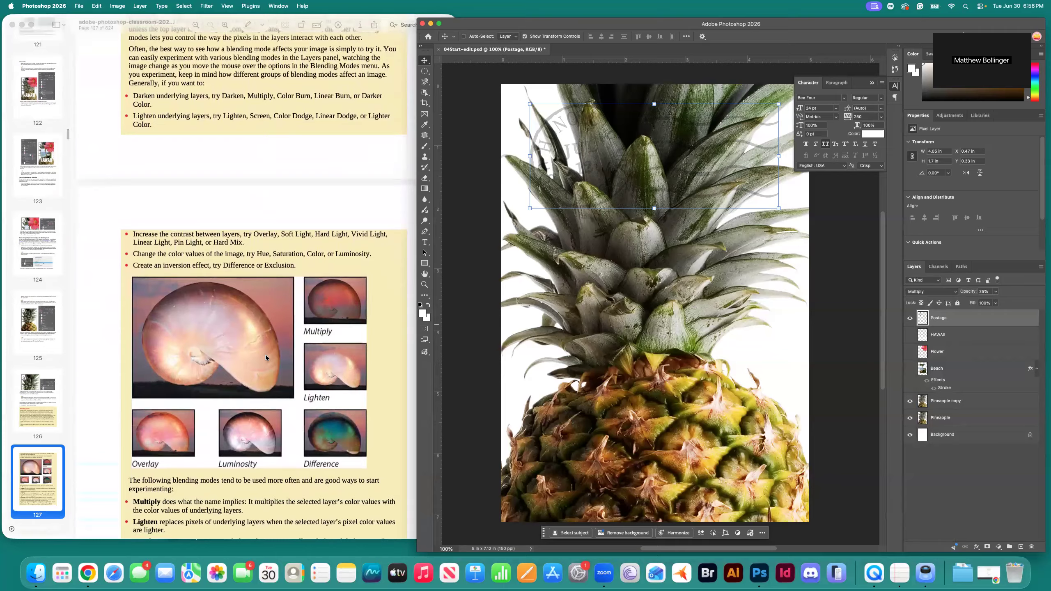
pyautogui.scroll(-2, 267, 355)
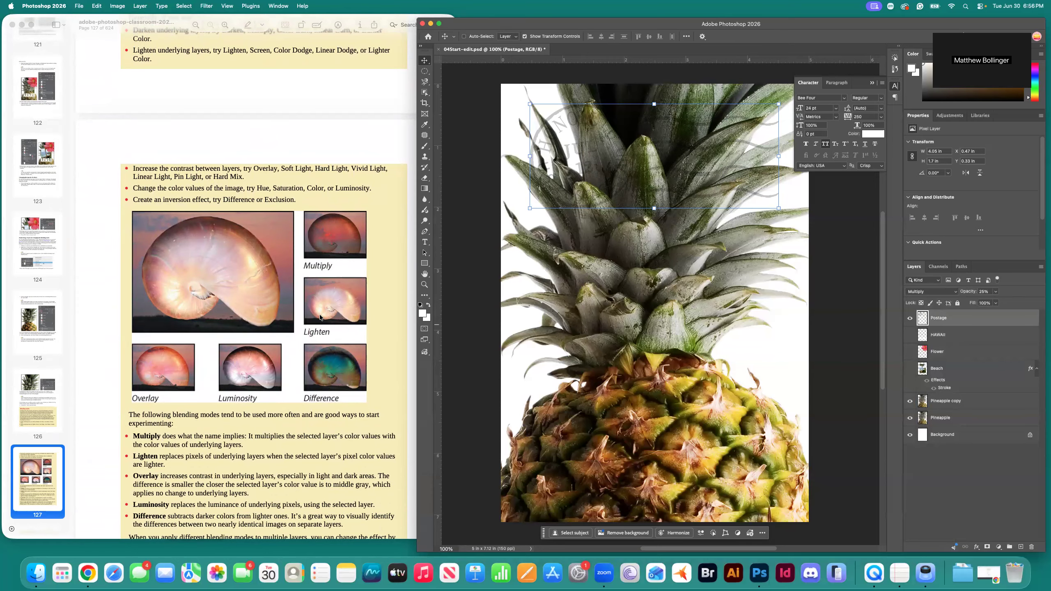
pyautogui.scroll(-1, 309, 307)
pyautogui.scroll(-3, 287, 332)
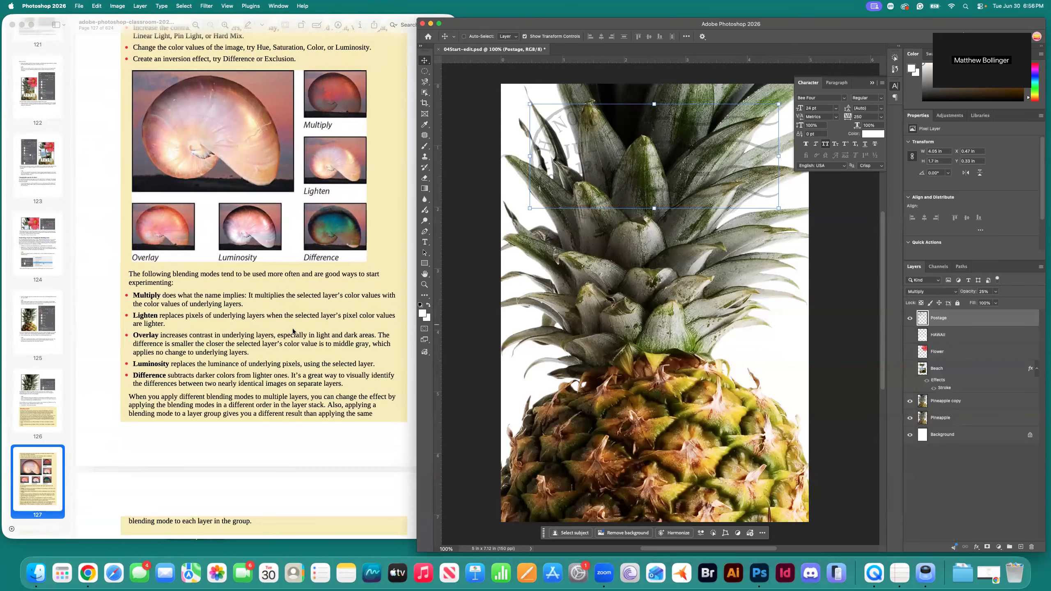
pyautogui.scroll(-8, 292, 328)
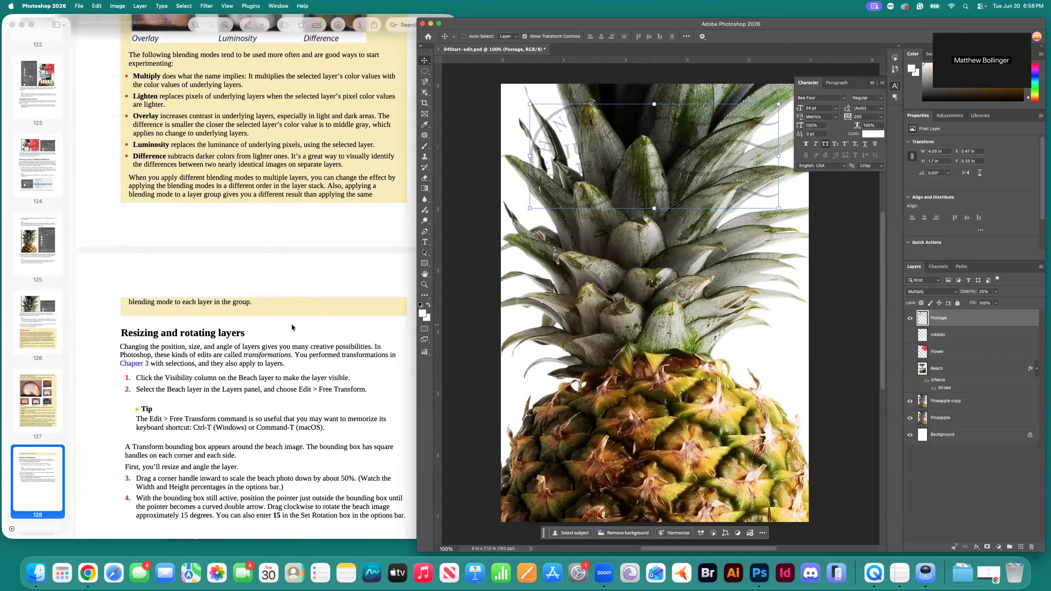
# Save 04Start-edit.psd with Command-S to keep the Overlay and Multiply changes.
pyautogui.scroll(15, 290, 326)
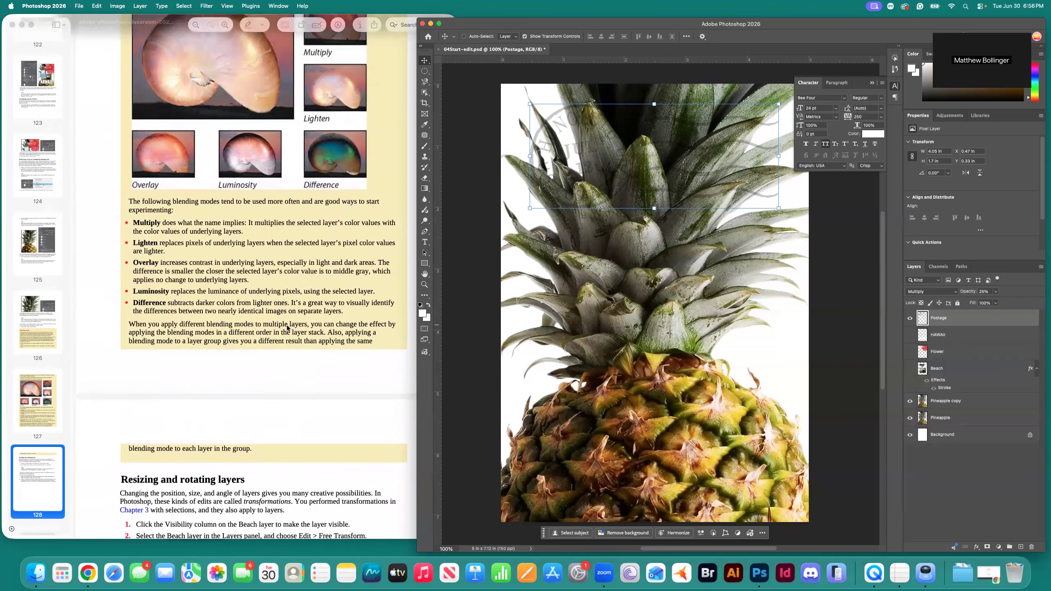
pyautogui.scroll(3, 285, 328)
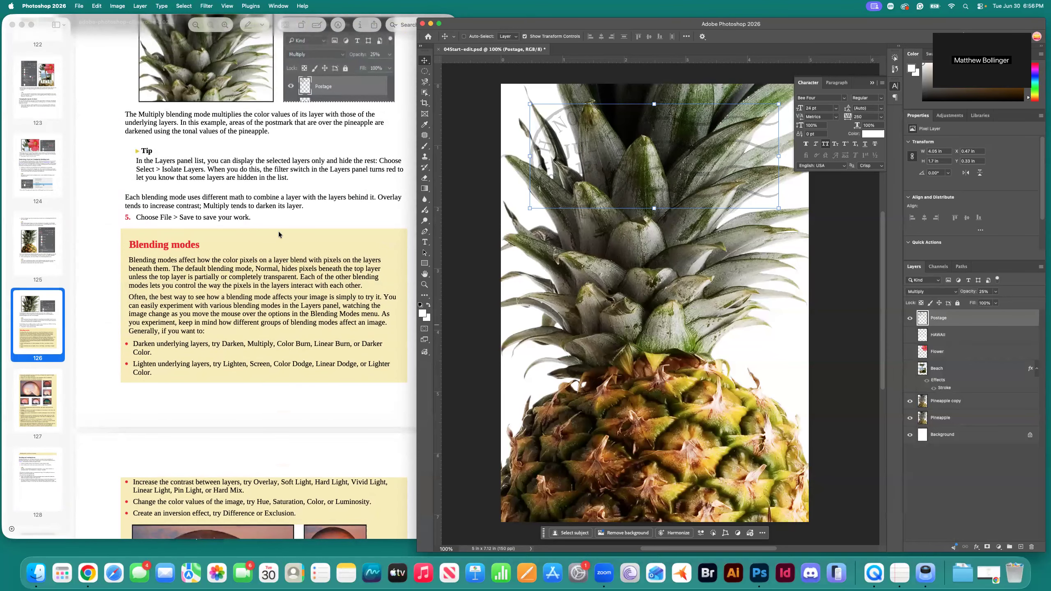
pyautogui.press('super+s')
pyautogui.scroll(-6, 273, 265)
pyautogui.scroll(-12, 270, 284)
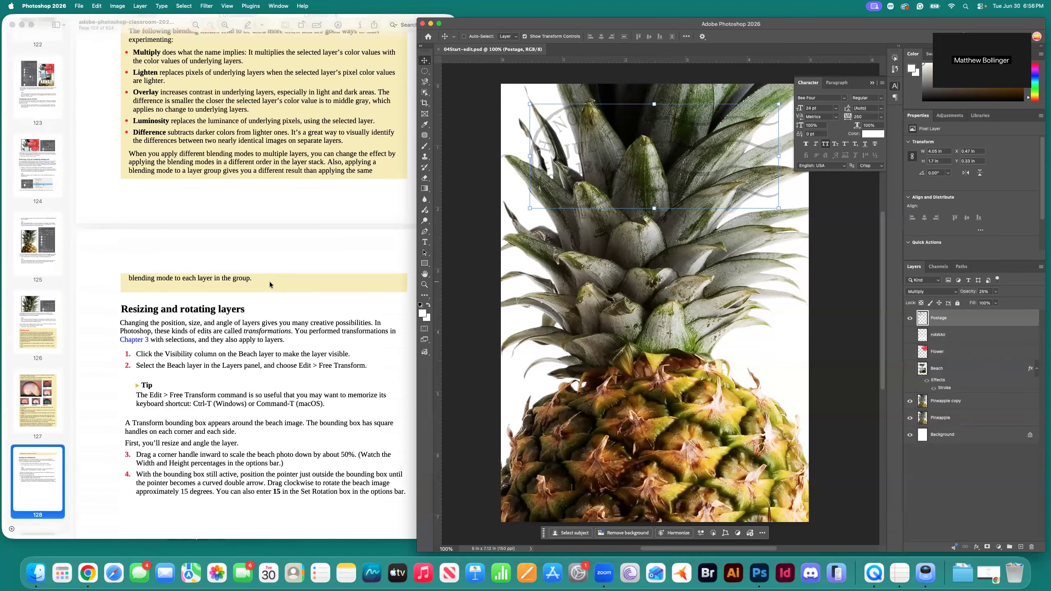
pyautogui.scroll(-2, 269, 284)
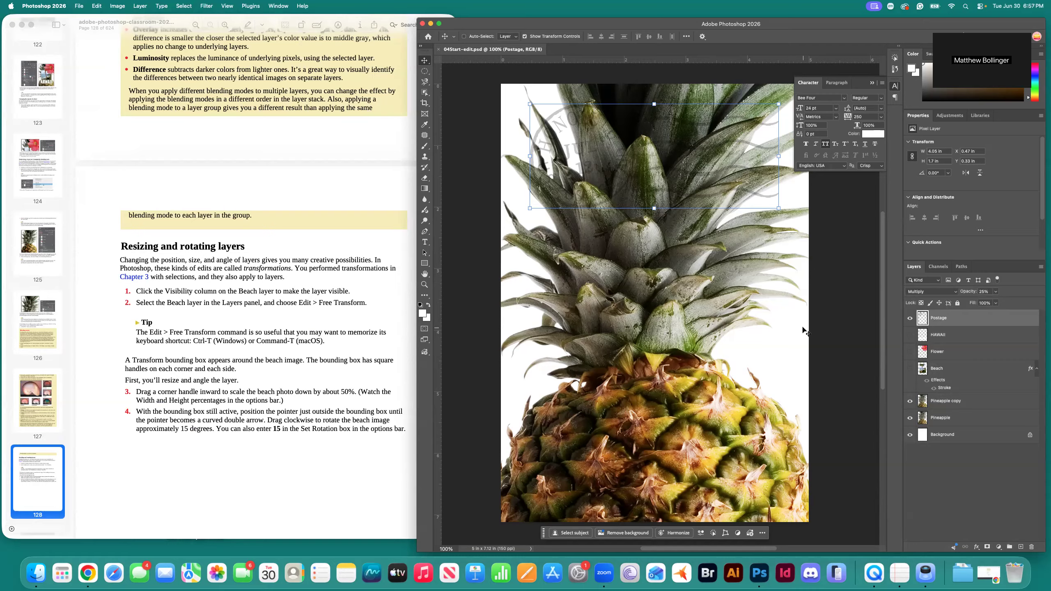
pyautogui.click(910, 371)
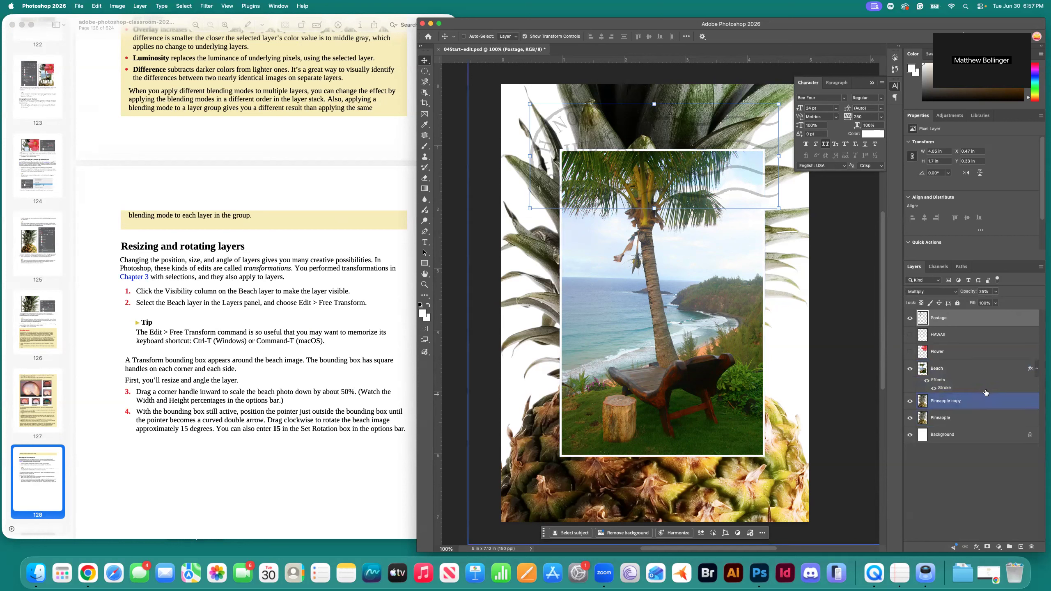
# Select the visible Beach layer and open the Edit menu.
pyautogui.click(979, 373)
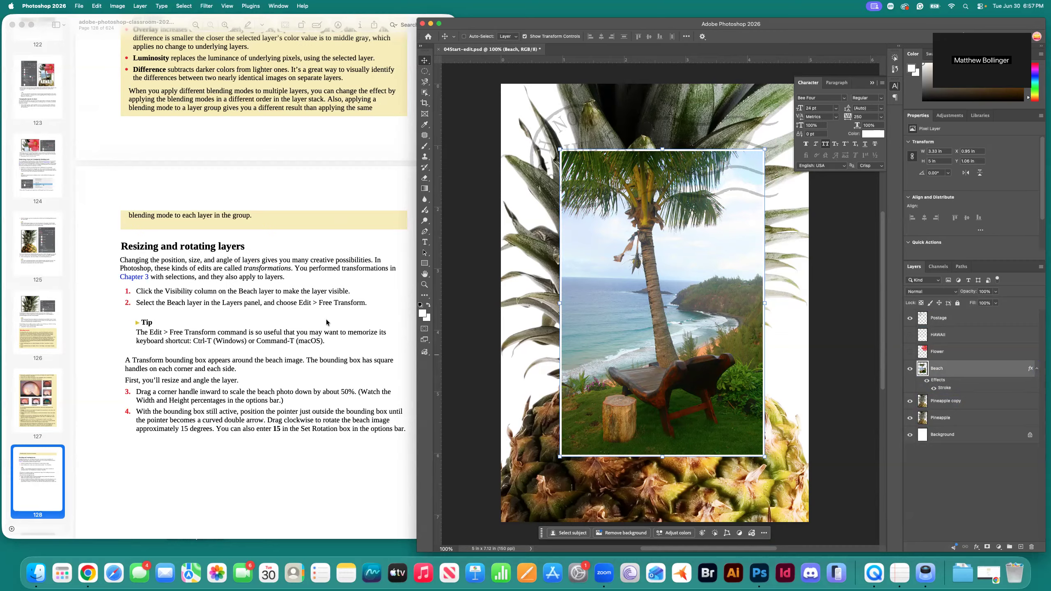
pyautogui.click(97, 6)
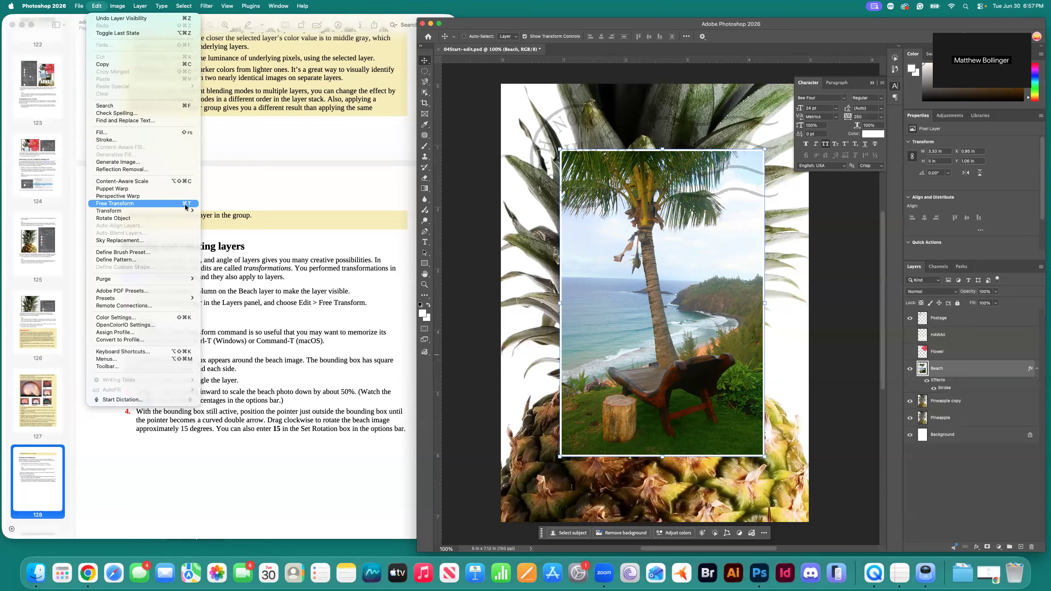
# Free Transform the beach photo, dragging a corner to scale it proportionally to about 62%.
pyautogui.click(99, 6)
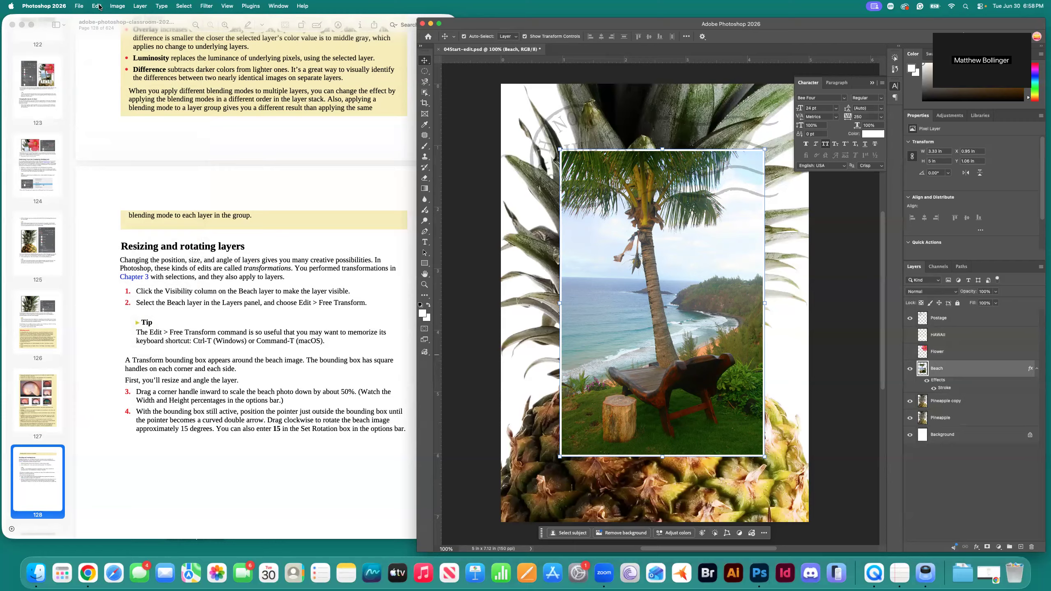
pyautogui.press('super+t')
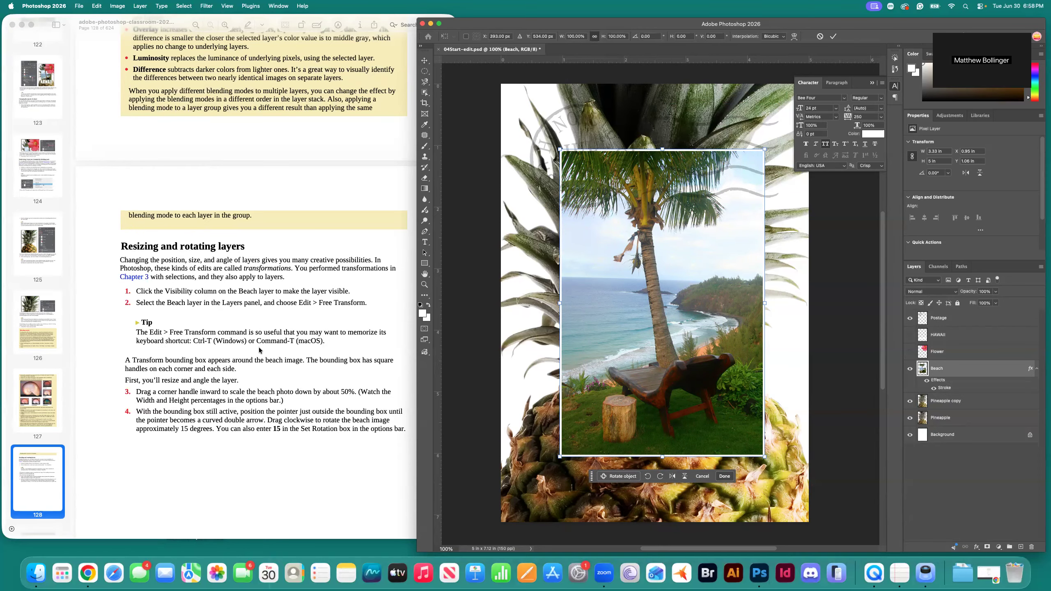
pyautogui.scroll(-1, 239, 350)
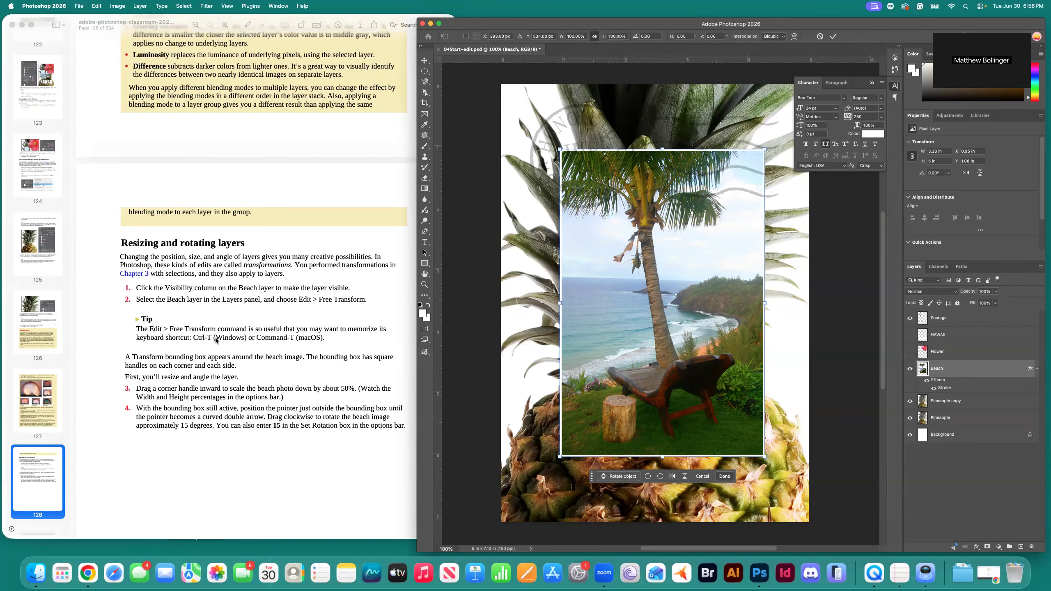
pyautogui.scroll(-3, 262, 362)
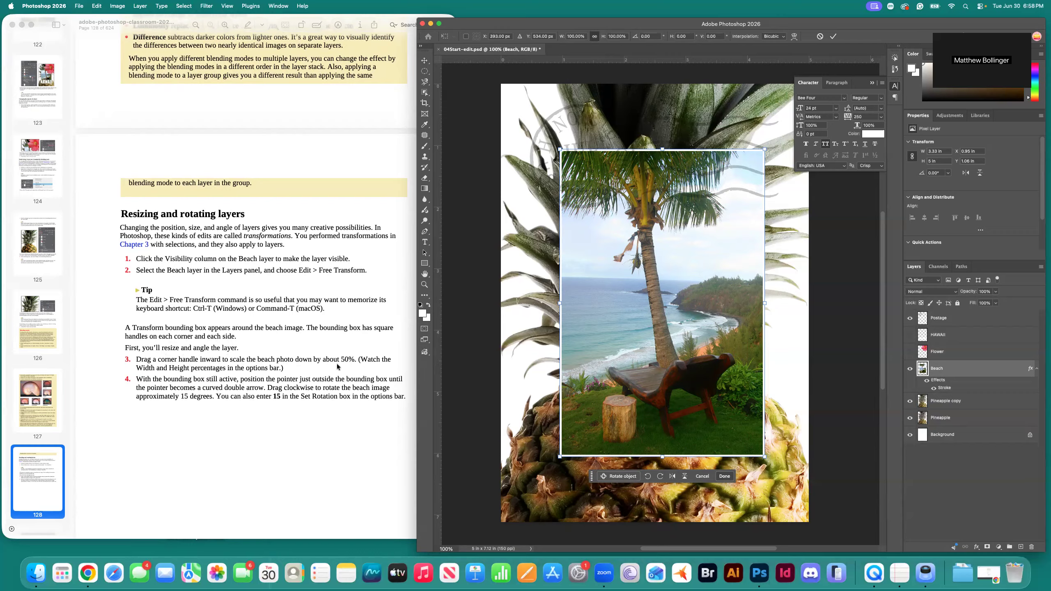
pyautogui.moveTo(765, 156); pyautogui.dragTo(683, 262)
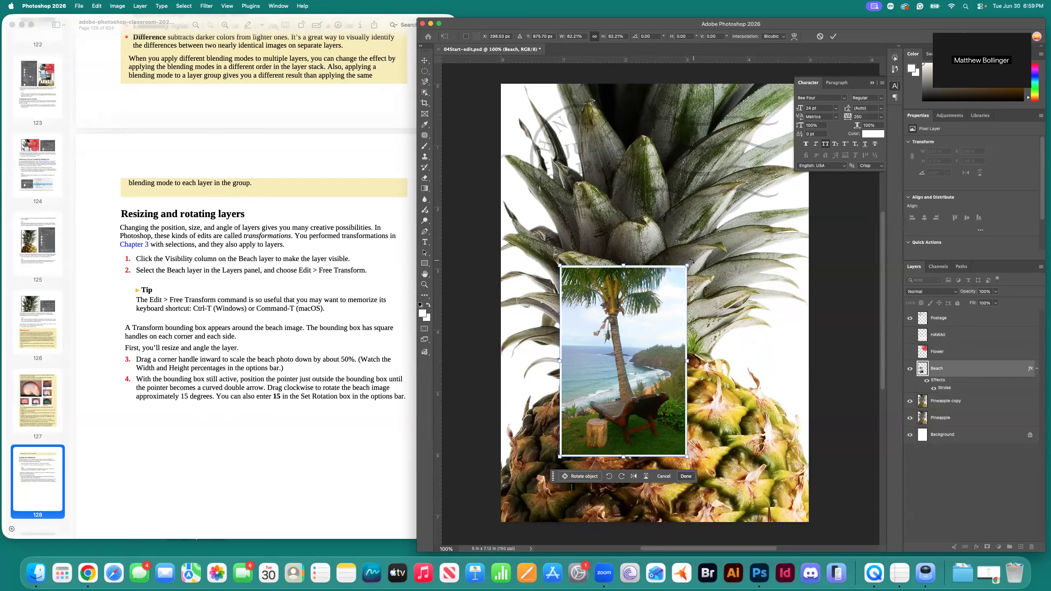
# Rotate the beach photo exactly 15 degrees clockwise using the Set Rotation field.
pyautogui.moveTo(694, 260); pyautogui.dragTo(710, 282)
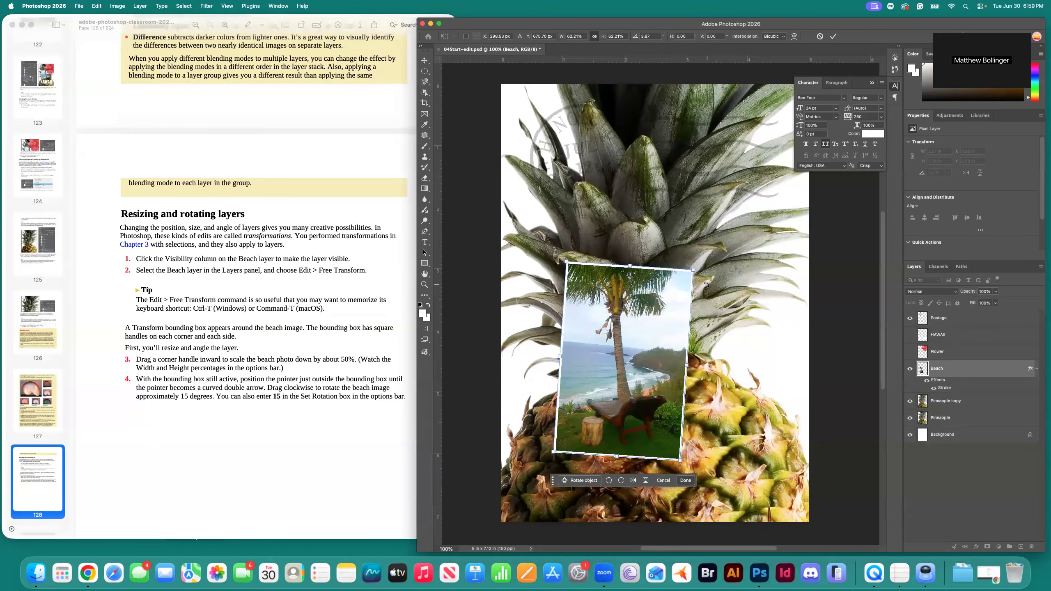
pyautogui.click(647, 36)
pyautogui.write('15')
pyautogui.press('Return')
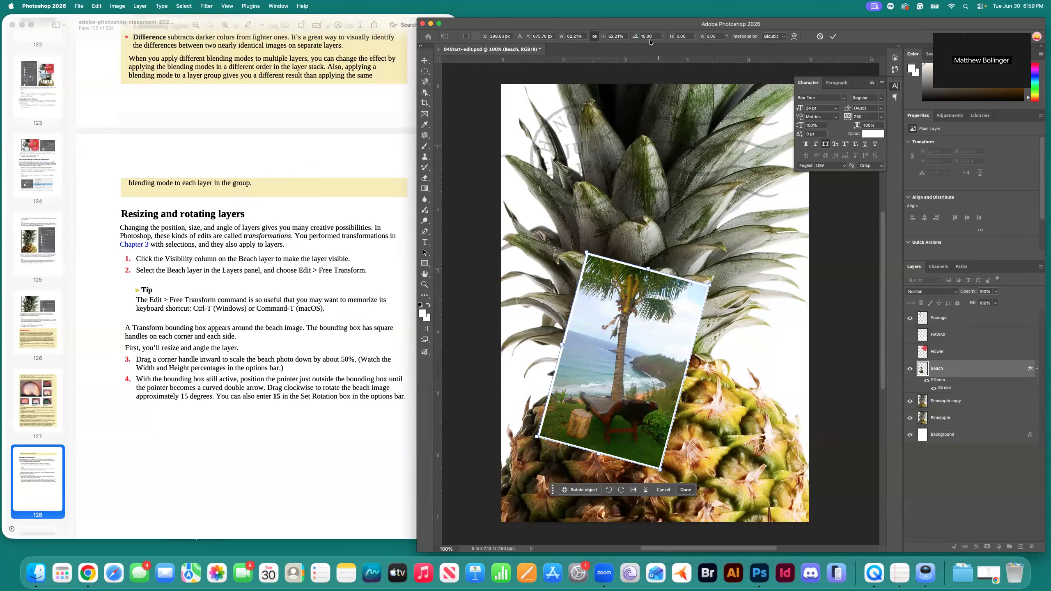
pyautogui.scroll(-5, 325, 285)
pyautogui.scroll(-1, 325, 285)
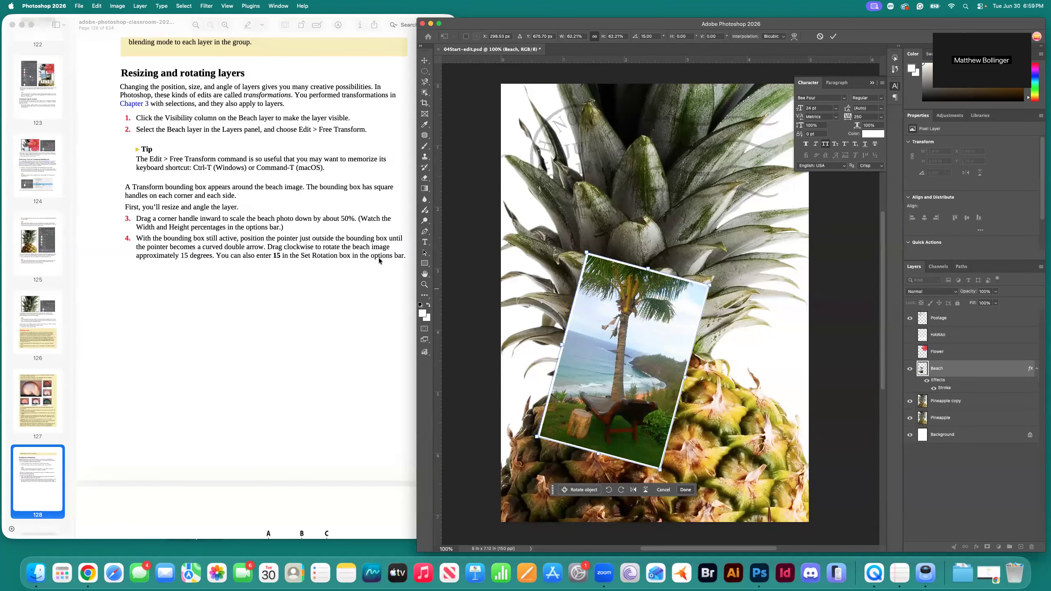
pyautogui.scroll(-10, 332, 304)
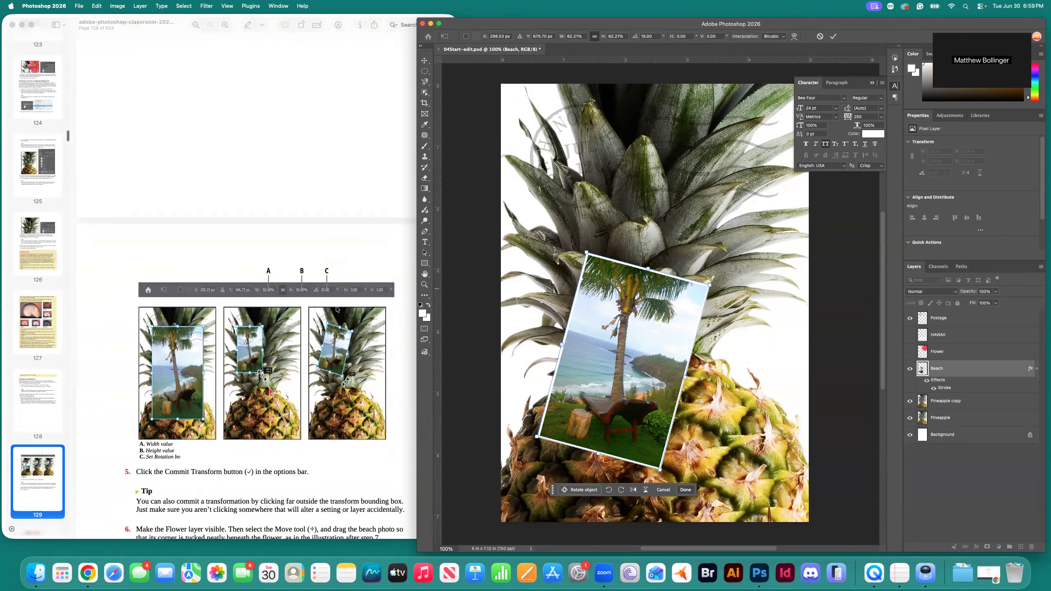
pyautogui.scroll(-5, 337, 309)
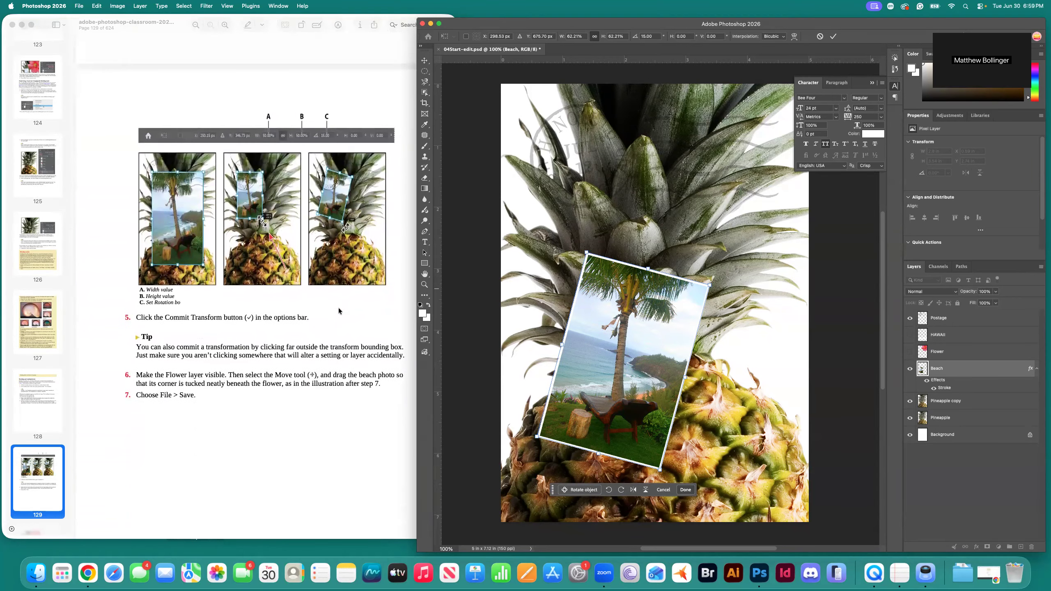
pyautogui.scroll(-2, 339, 309)
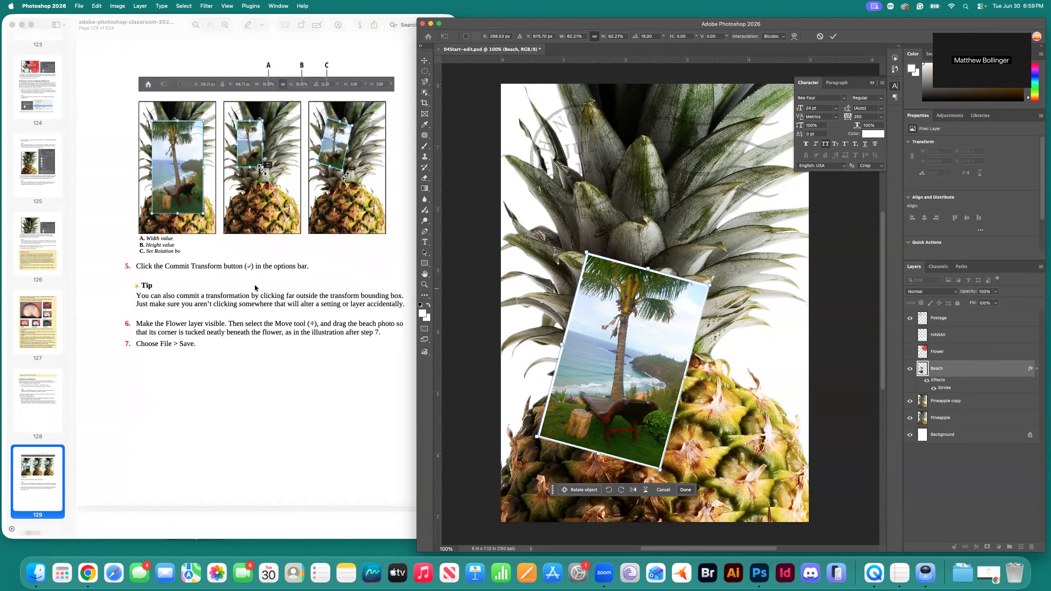
pyautogui.scroll(-5, 334, 285)
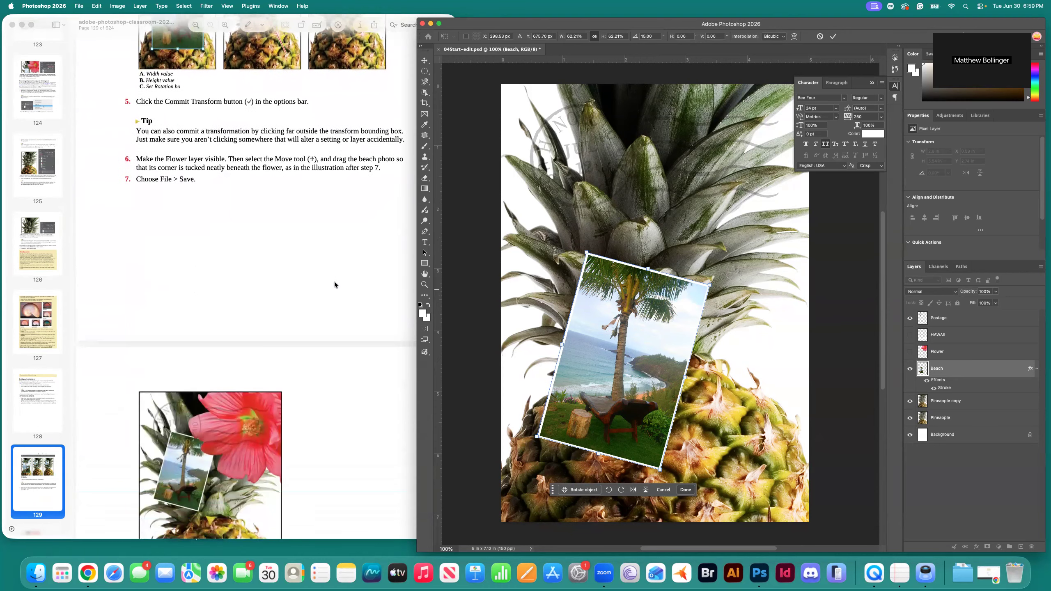
pyautogui.scroll(-2, 335, 283)
pyautogui.scroll(2, 335, 281)
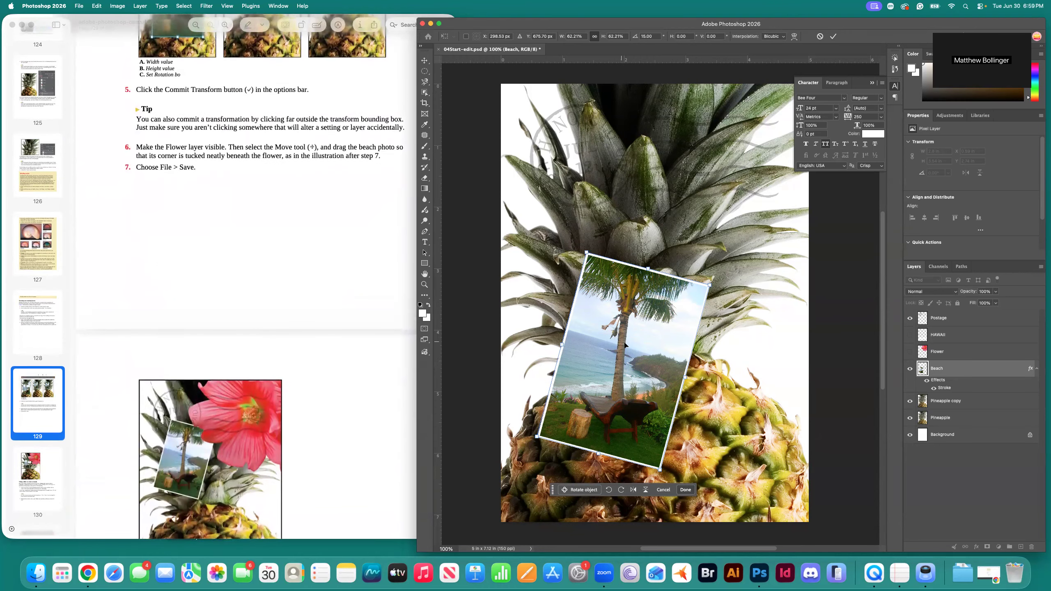
# Raise the beach photo into the pineapple leaves, shrink it to about 55%, and commit.
pyautogui.moveTo(625, 345); pyautogui.dragTo(651, 235)
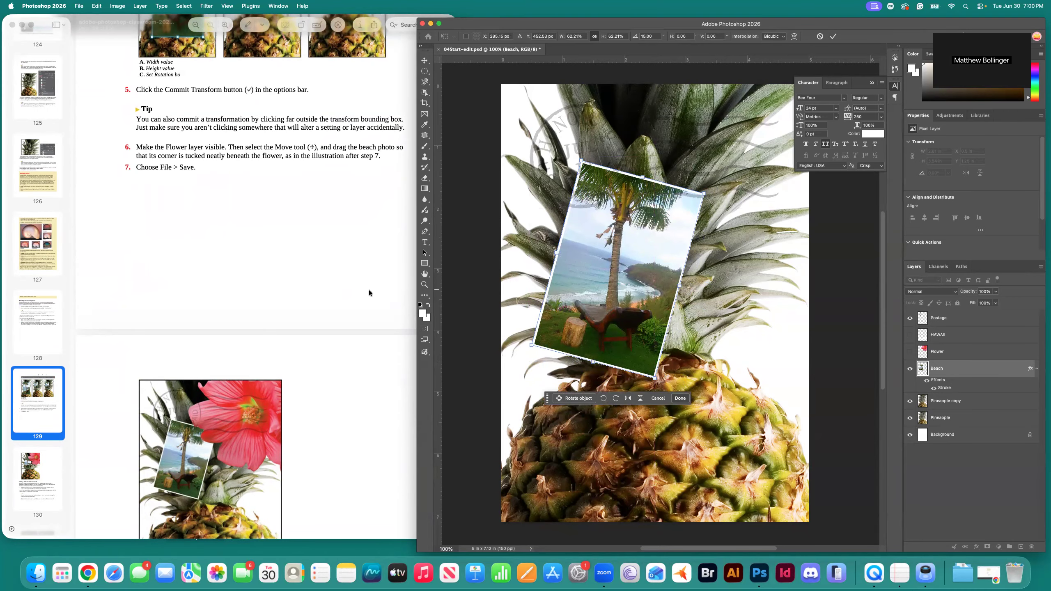
pyautogui.scroll(-3, 312, 317)
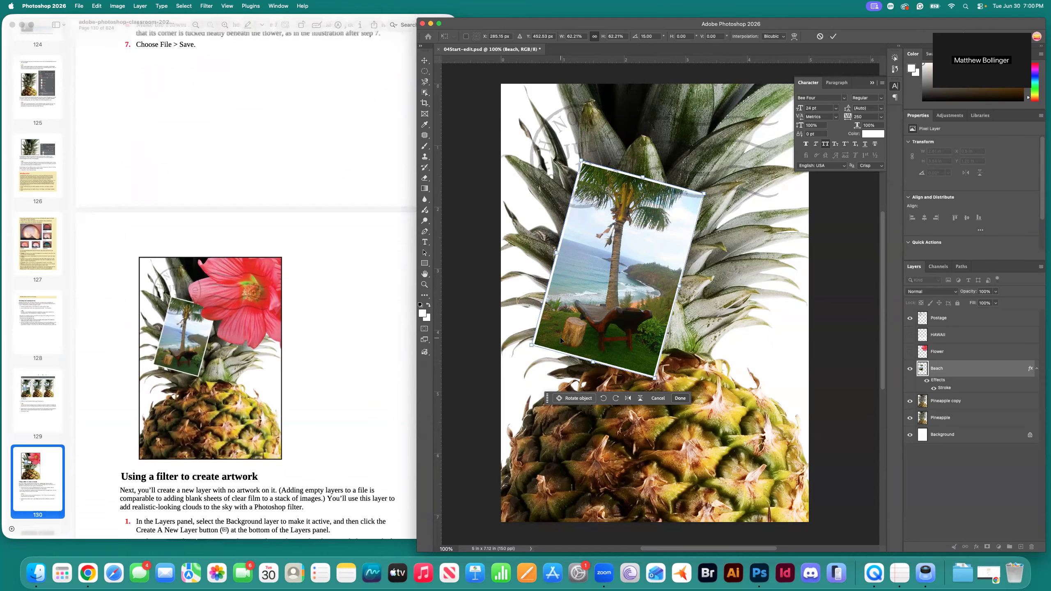
pyautogui.moveTo(594, 279); pyautogui.dragTo(576, 269)
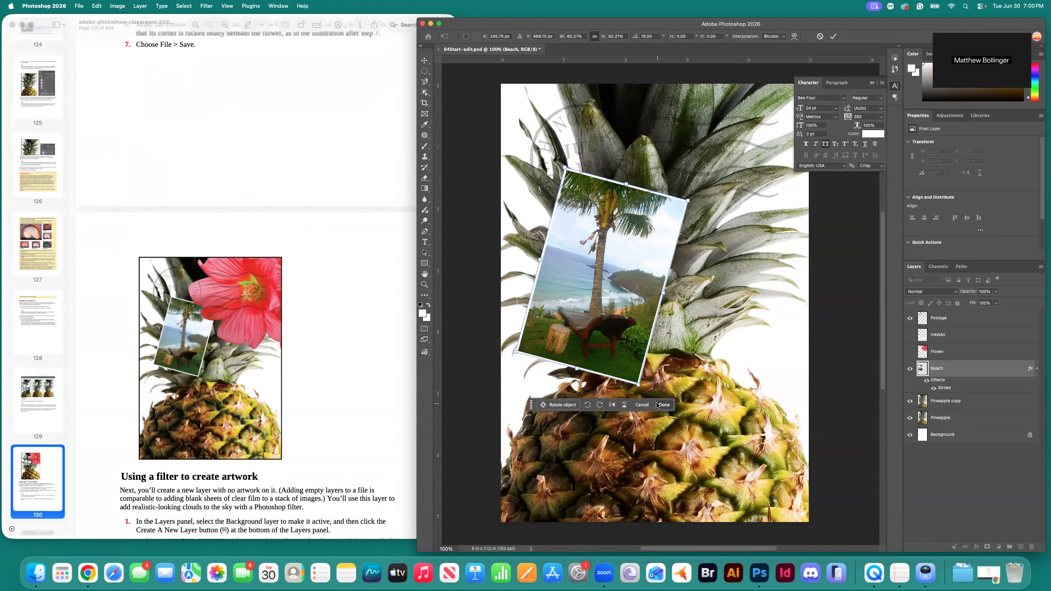
pyautogui.moveTo(638, 386); pyautogui.dragTo(608, 342)
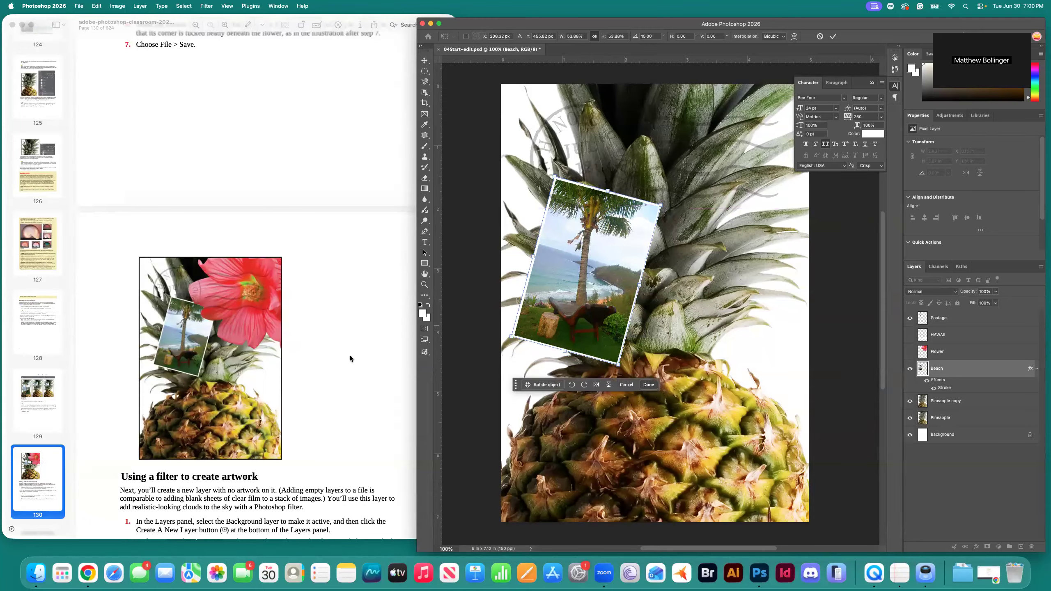
pyautogui.scroll(-5, 350, 359)
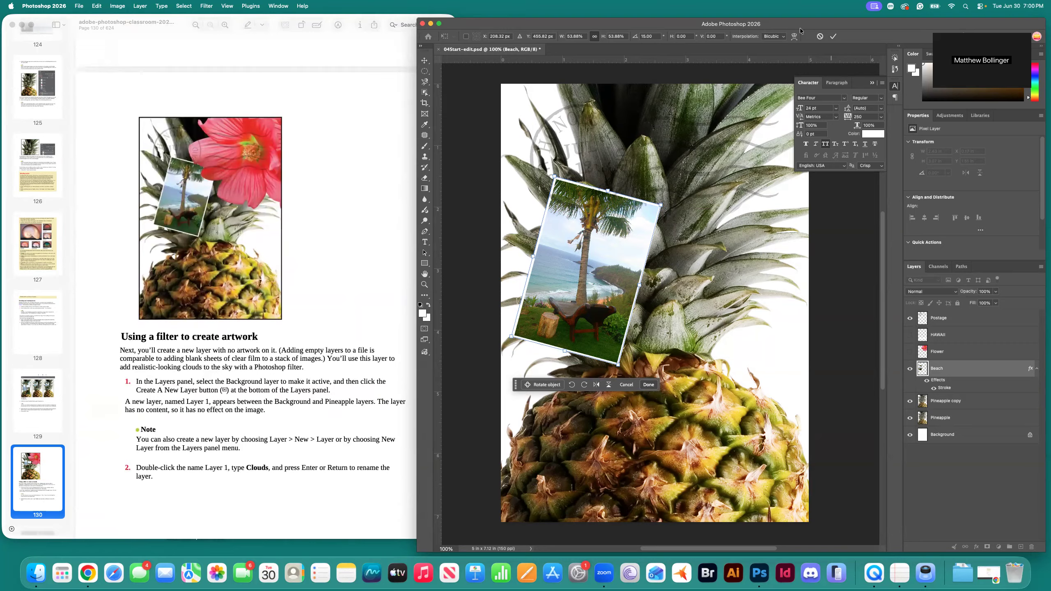
pyautogui.click(834, 38)
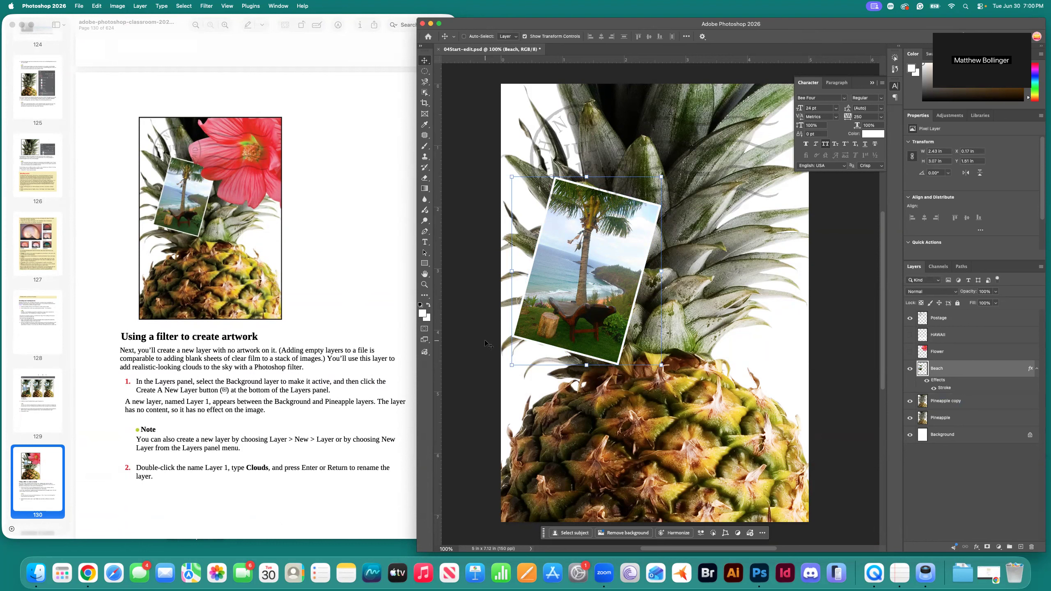
pyautogui.moveTo(487, 344); pyautogui.dragTo(485, 345)
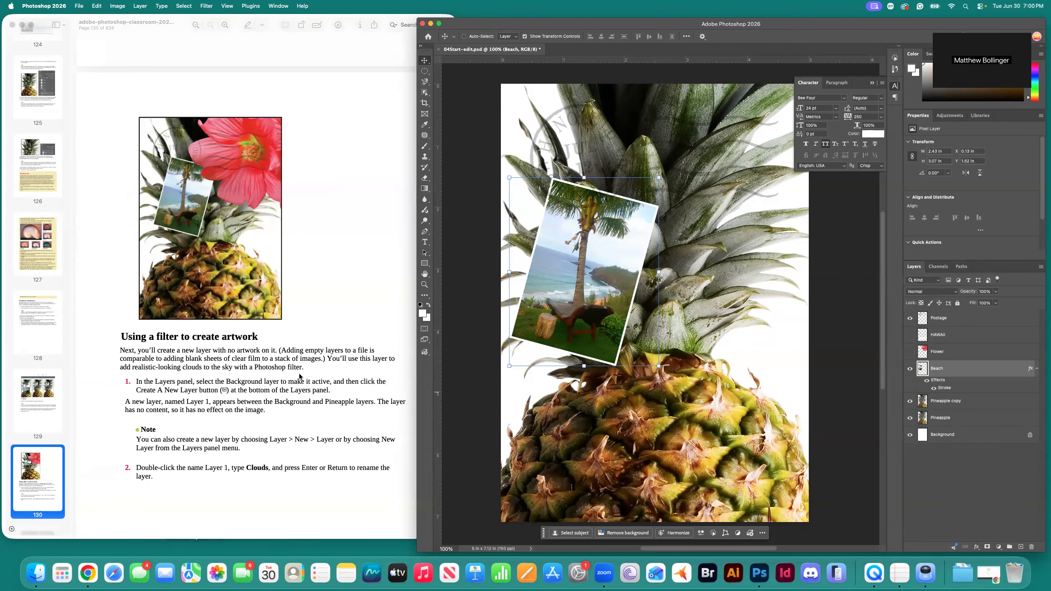
# Make the Background layer the active layer in the Layers panel.
pyautogui.scroll(-3, 298, 377)
pyautogui.scroll(-3, 299, 377)
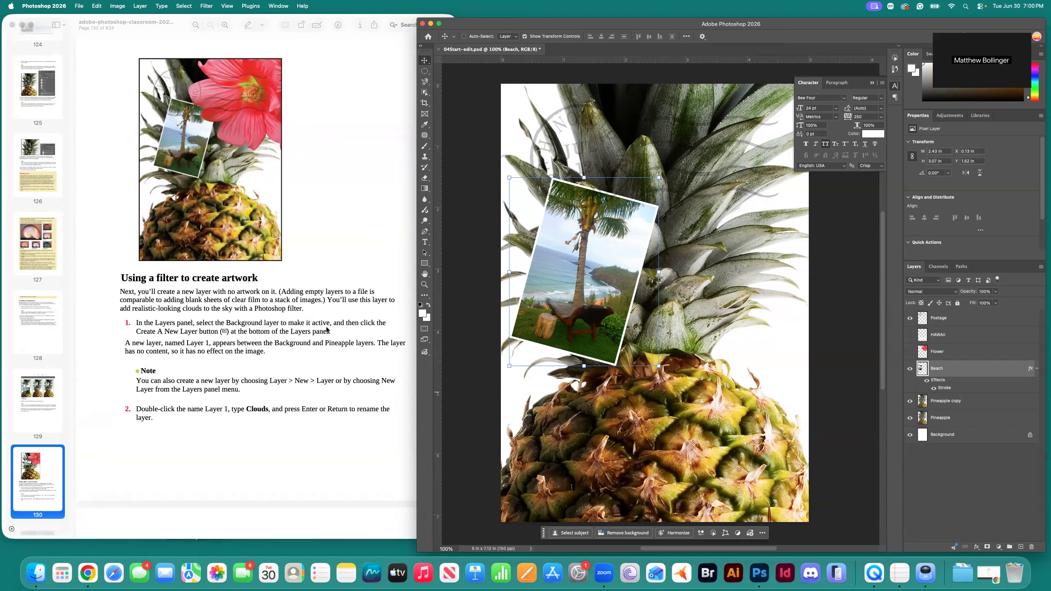
pyautogui.click(980, 440)
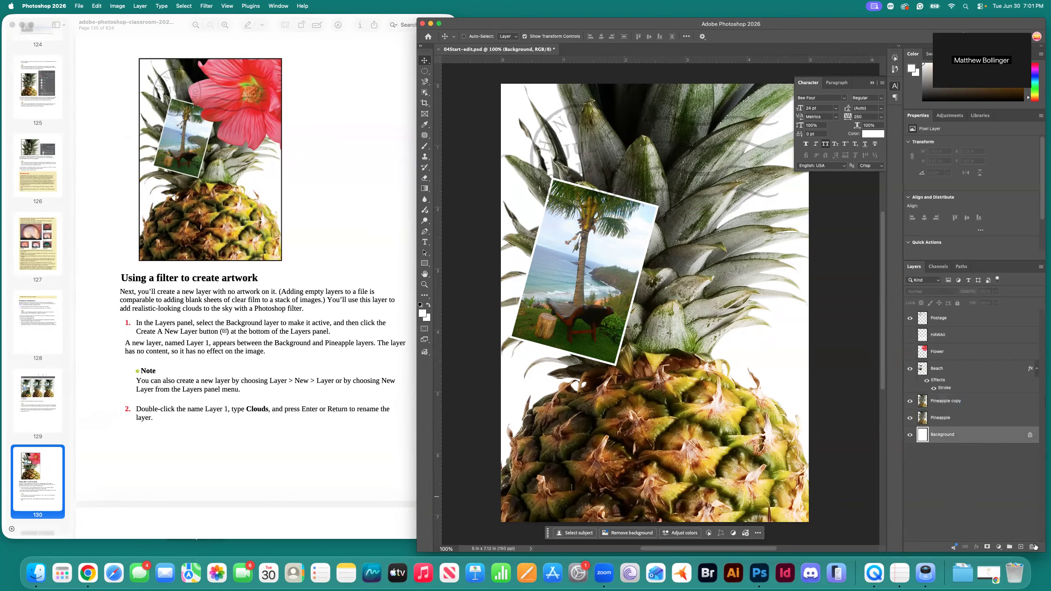
# Add a new empty layer above Background and name it Clouds.
pyautogui.click(1021, 547)
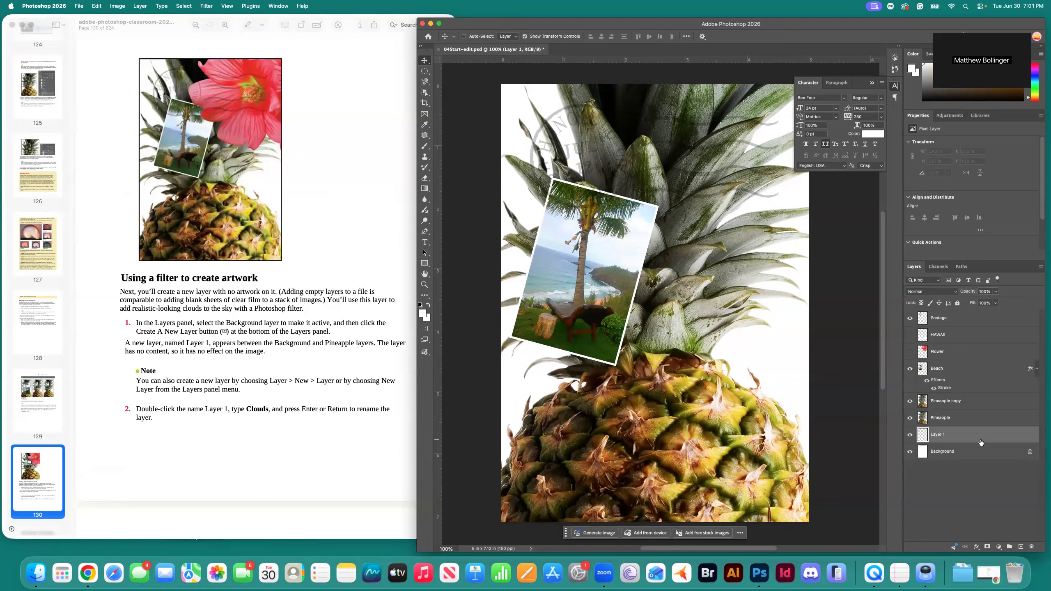
pyautogui.doubleClick(940, 435)
pyautogui.write('Clouds')
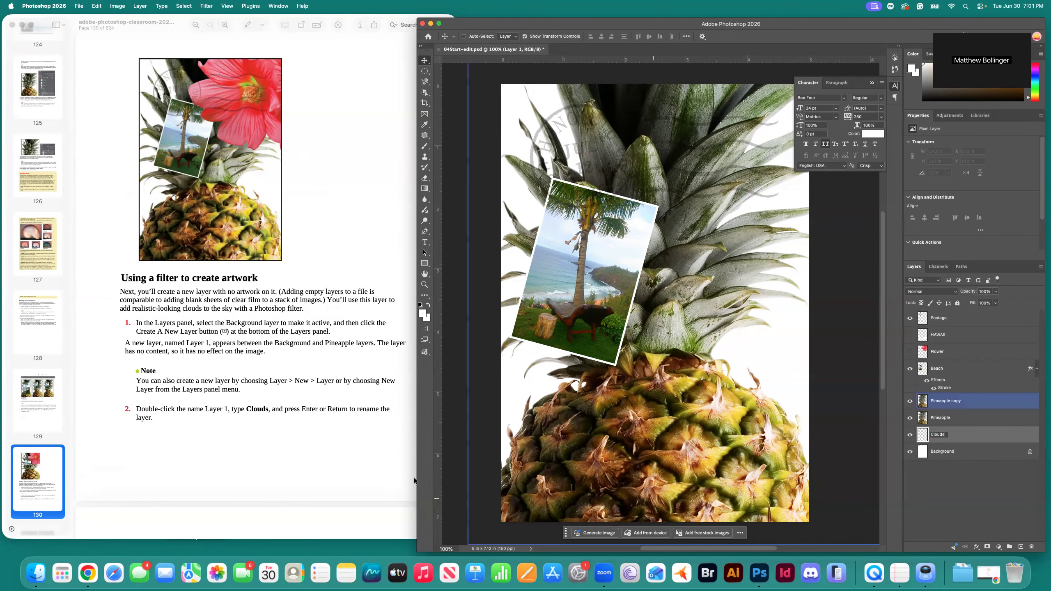
pyautogui.click(329, 460)
# Return to Photoshop and bring up the foreground colour picker.
pyautogui.scroll(-10, 341, 455)
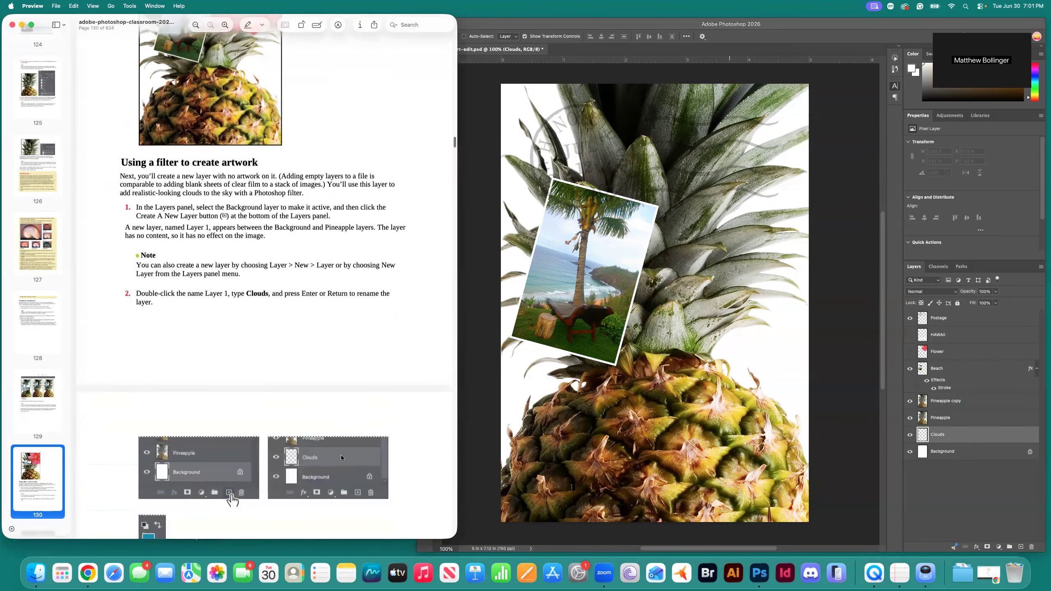
pyautogui.scroll(-1, 340, 455)
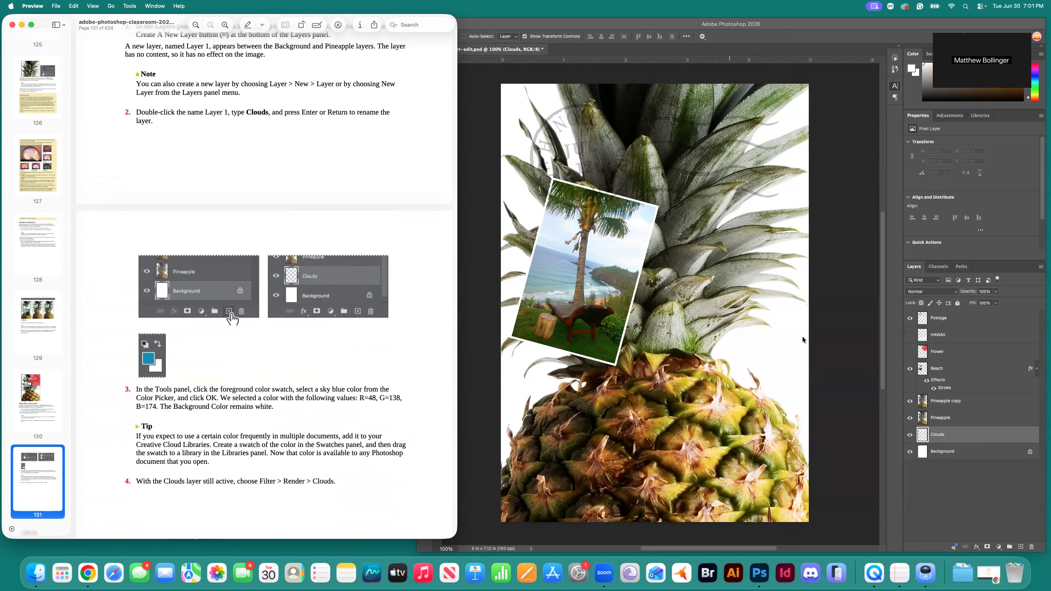
pyautogui.click(820, 338)
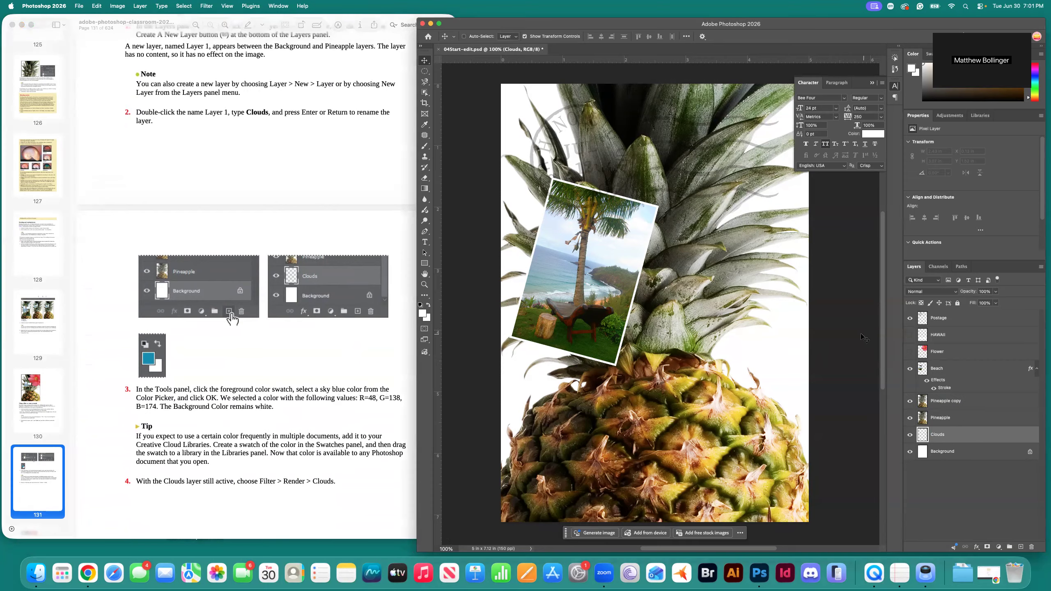
pyautogui.click(422, 315)
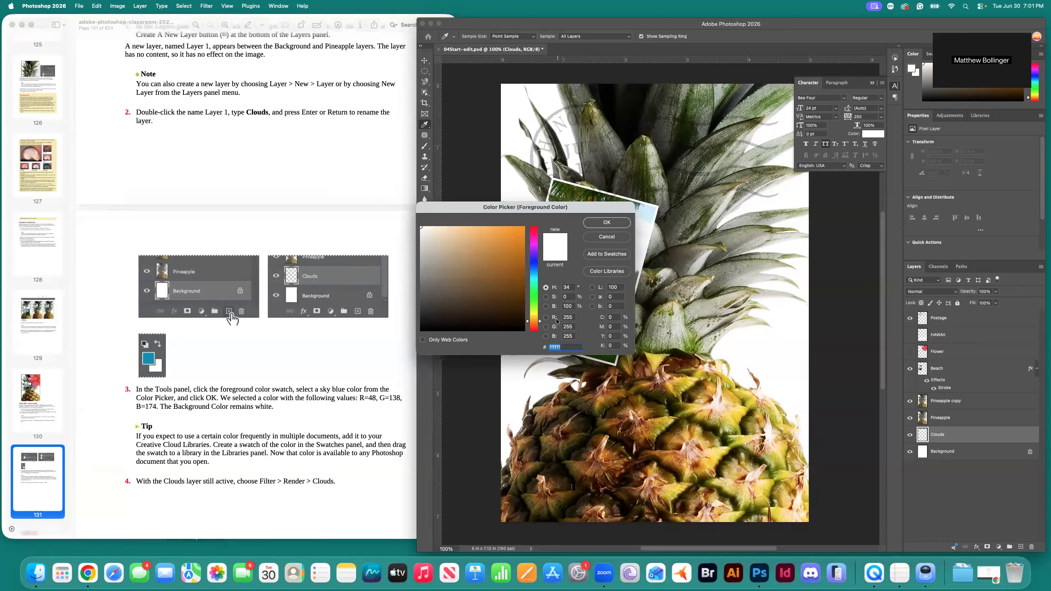
# Set the foreground colour to sky blue R 48, G 138, B 174.
pyautogui.click(569, 317)
pyautogui.write('48')
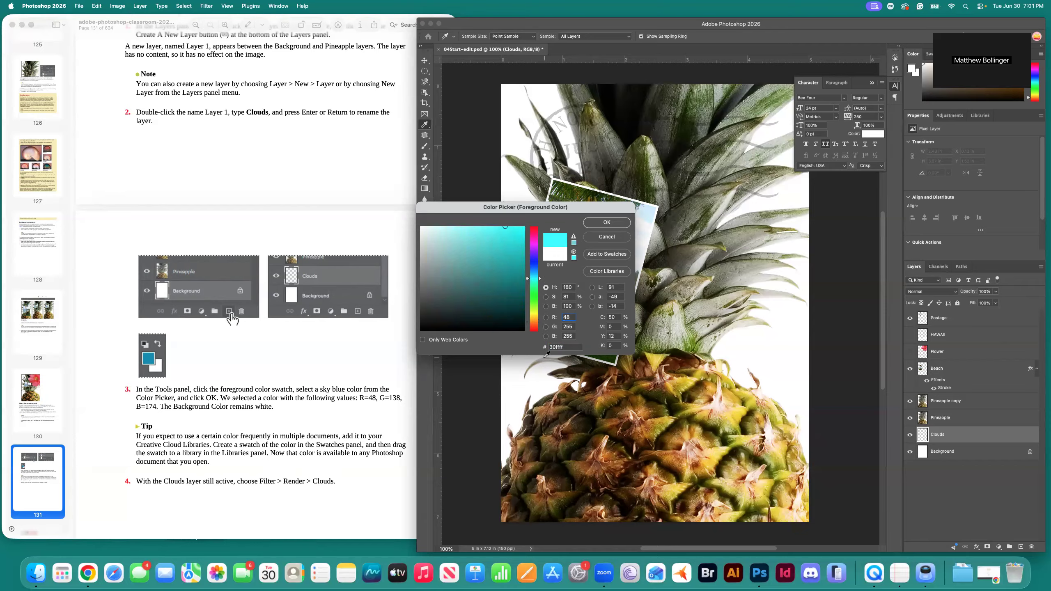
pyautogui.click(569, 326)
pyautogui.write('138')
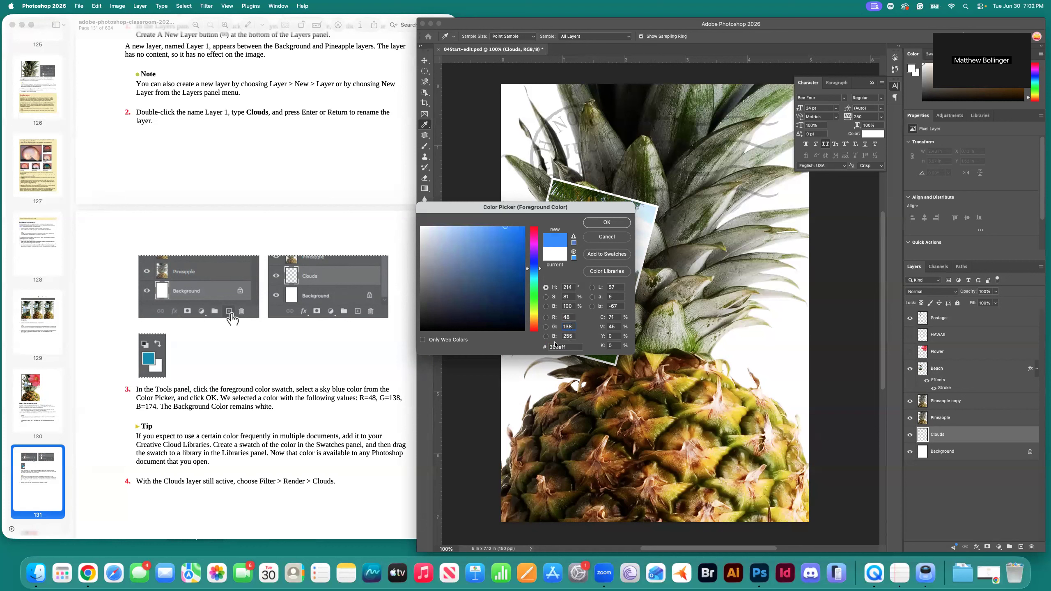
pyautogui.click(572, 336)
pyautogui.write('174')
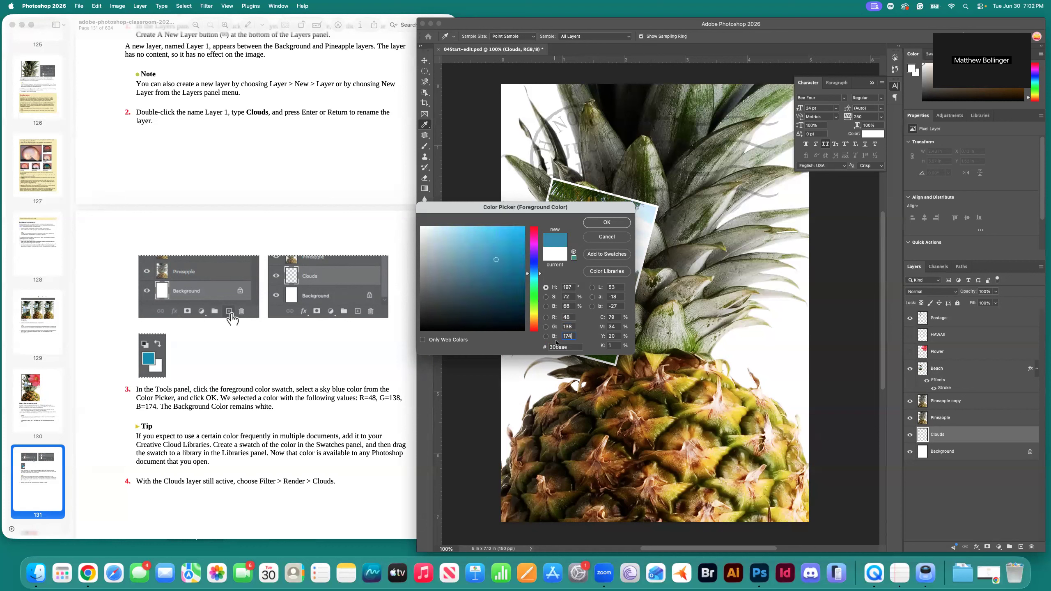
pyautogui.click(608, 224)
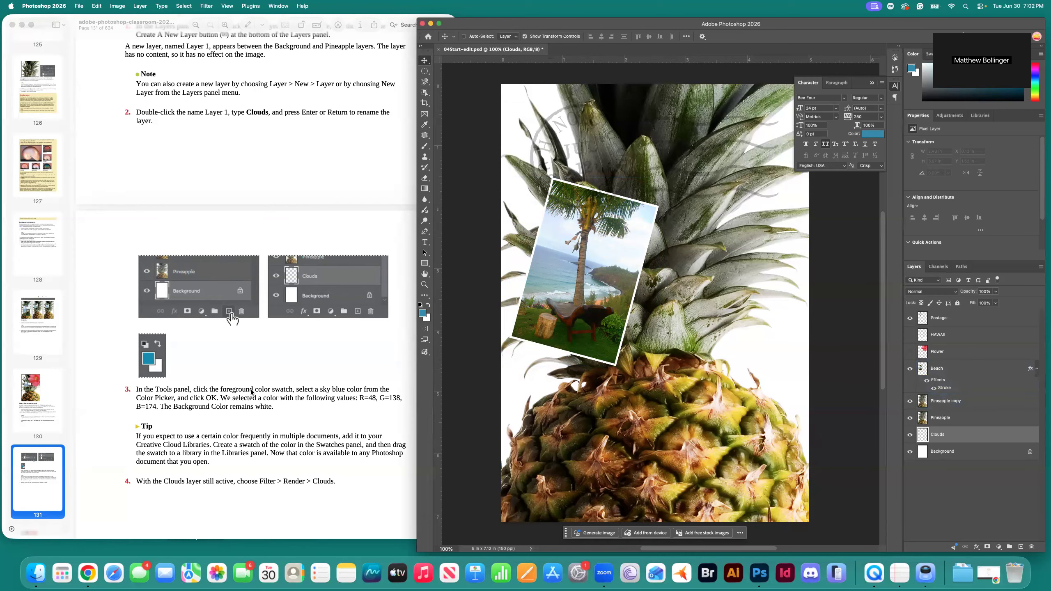
# Render blue-and-white clouds into the Clouds layer with Filter > Render > Clouds.
pyautogui.scroll(-3, 263, 421)
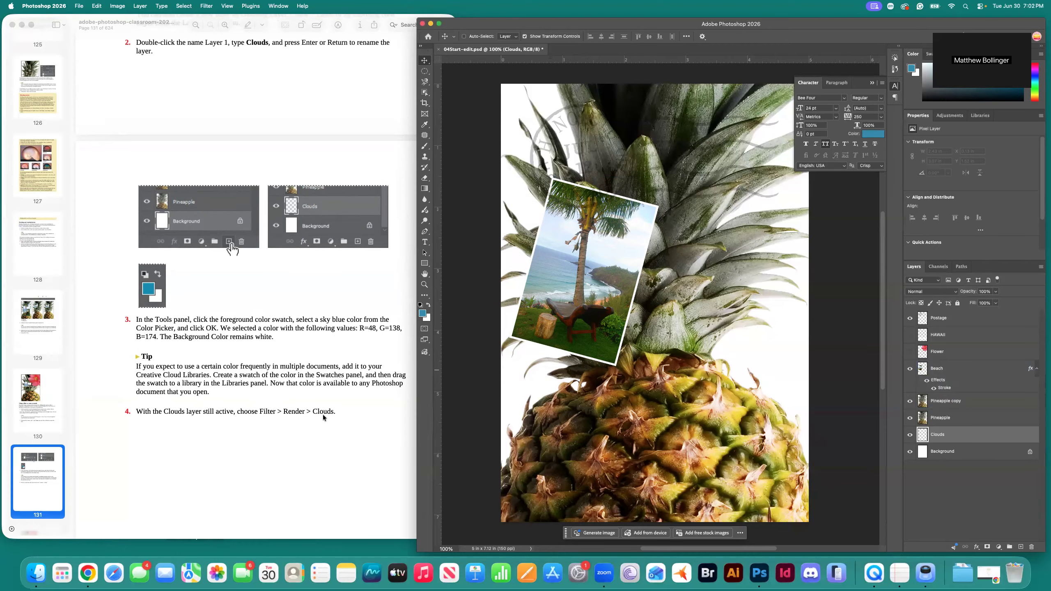
pyautogui.click(206, 6)
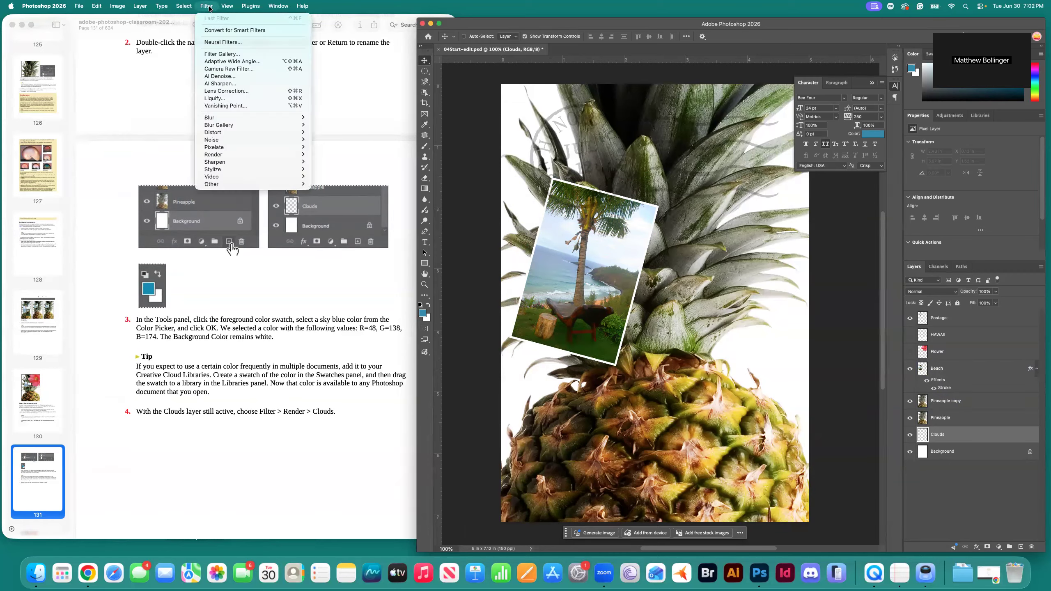
pyautogui.moveTo(221, 157)
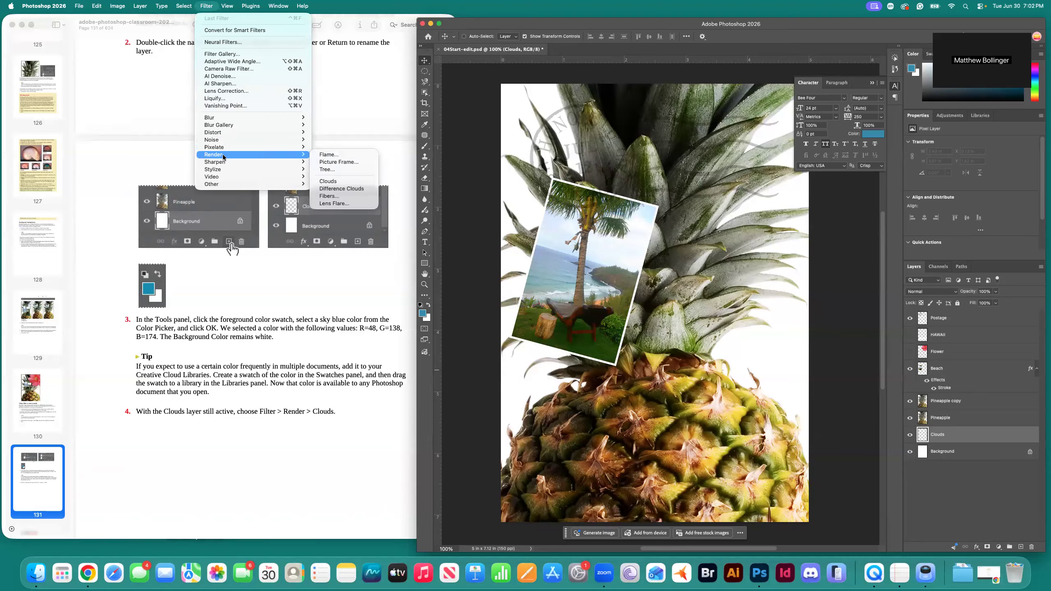
pyautogui.click(346, 182)
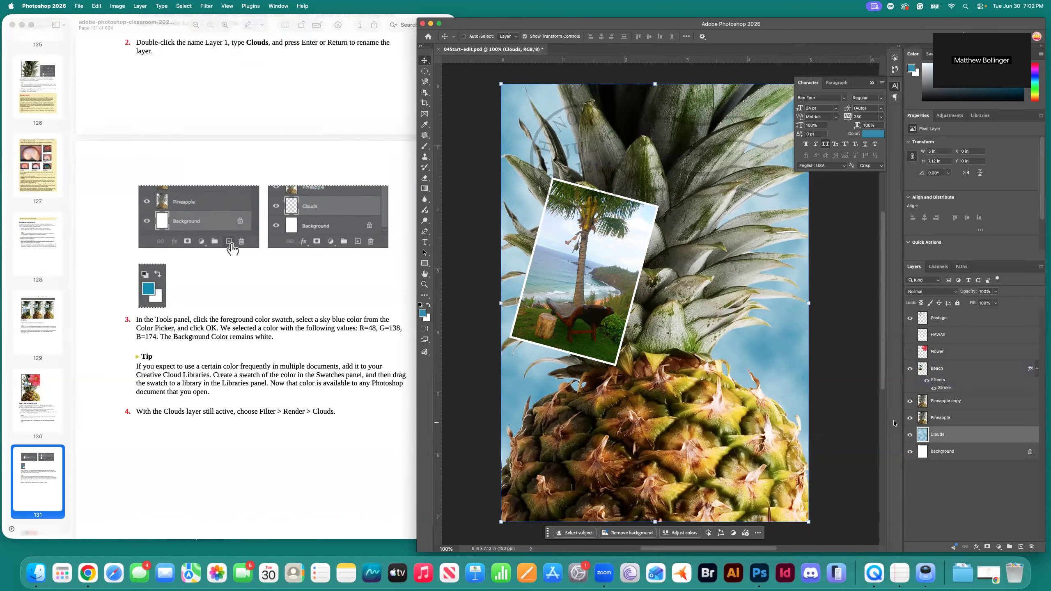
pyautogui.click(284, 466)
pyautogui.scroll(-10, 282, 466)
pyautogui.scroll(-7, 278, 469)
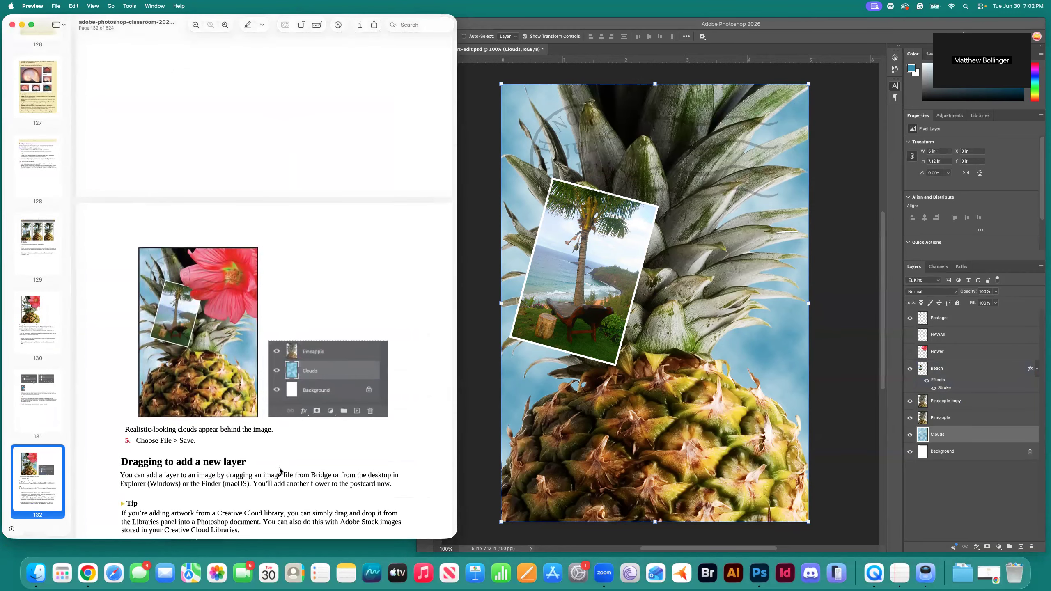
# Save the postcard with its new cloud sky.
pyautogui.scroll(-1, 278, 468)
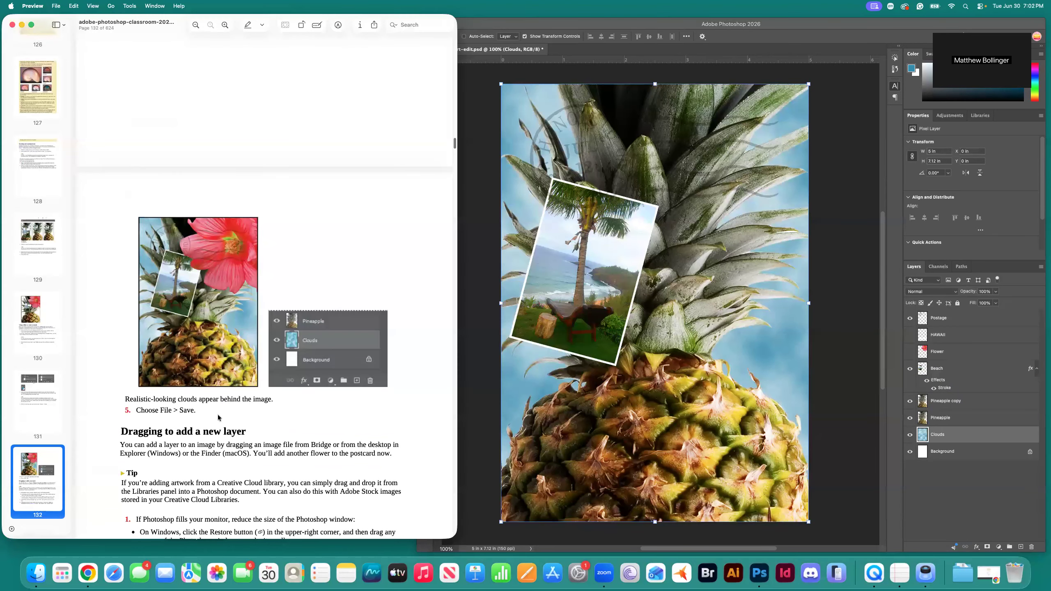
pyautogui.scroll(-3, 317, 421)
pyautogui.scroll(-1, 319, 422)
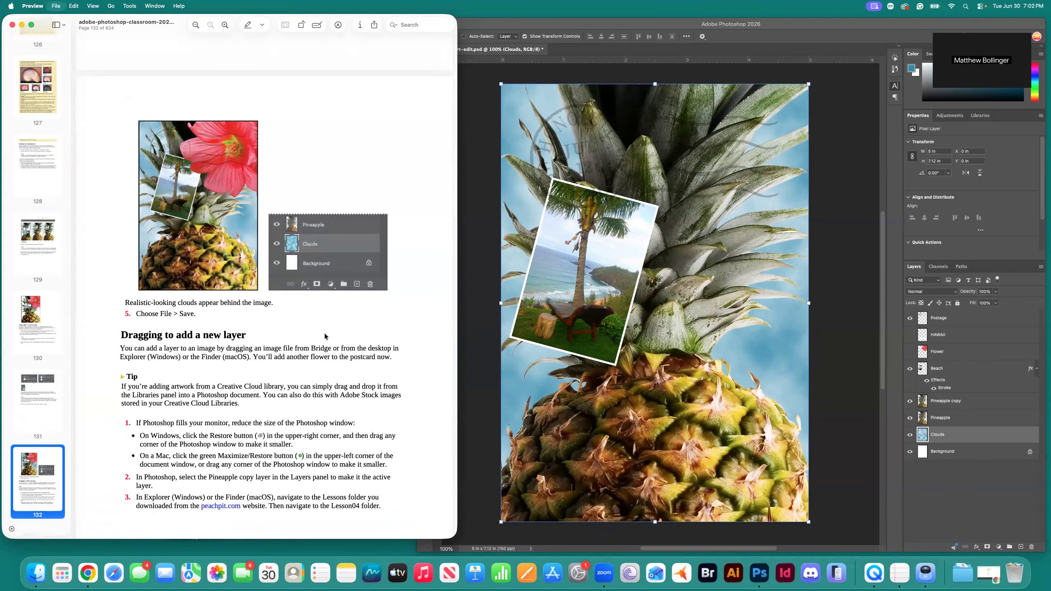
pyautogui.click(620, 355)
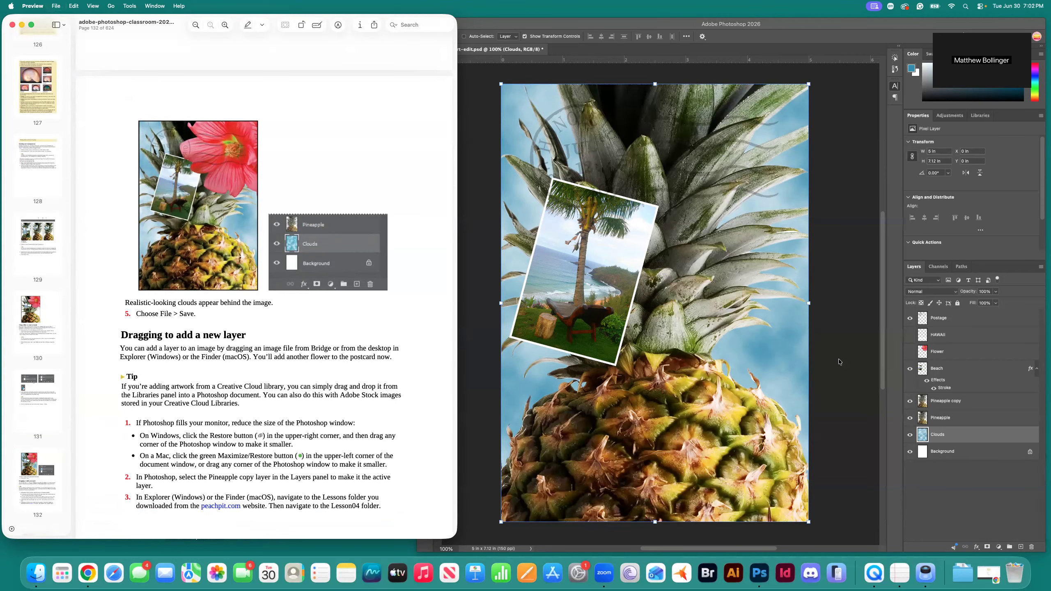
pyautogui.click(786, 399)
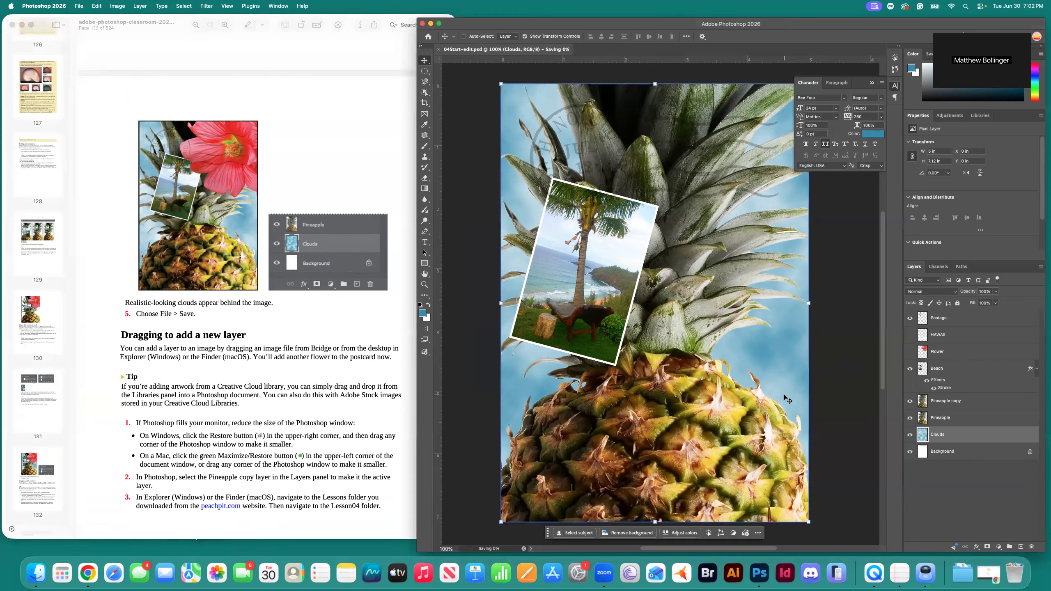
pyautogui.click(385, 402)
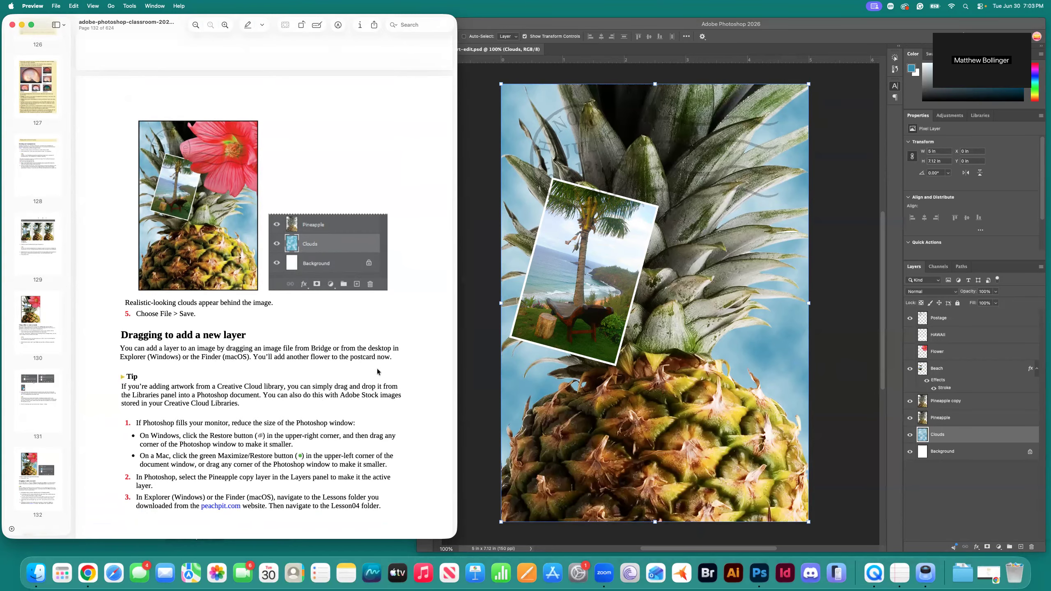
# Make the Pineapple copy layer the active layer.
pyautogui.scroll(-1, 376, 371)
pyautogui.scroll(-3, 377, 372)
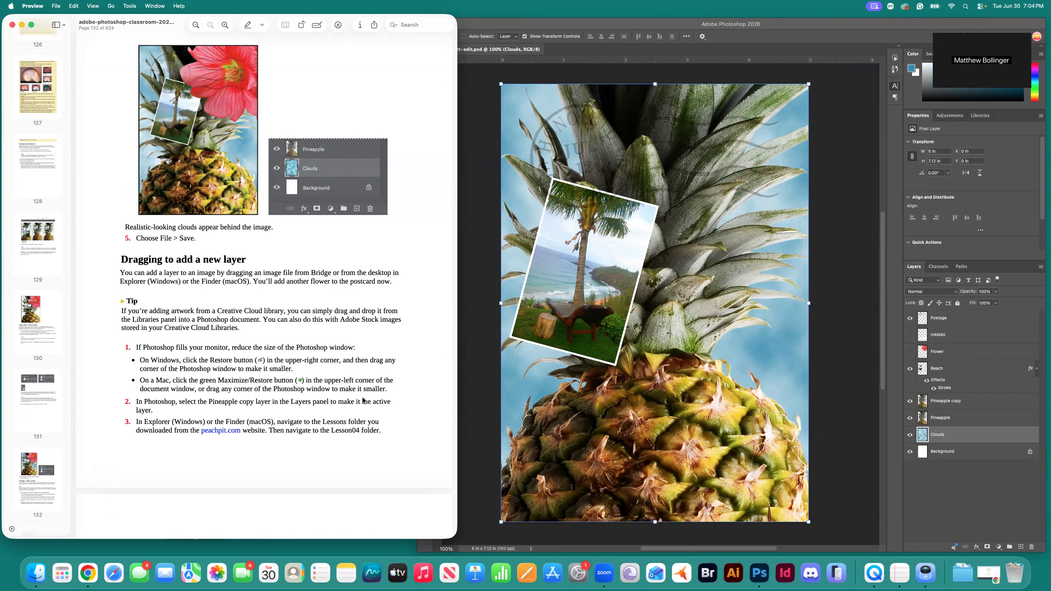
pyautogui.click(981, 402)
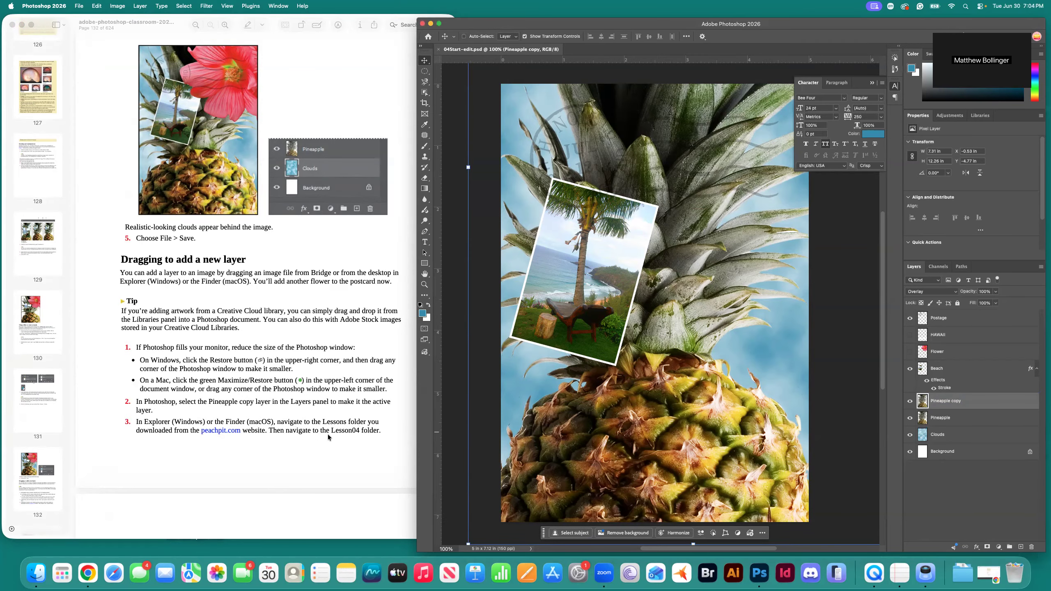
pyautogui.scroll(-5, 336, 440)
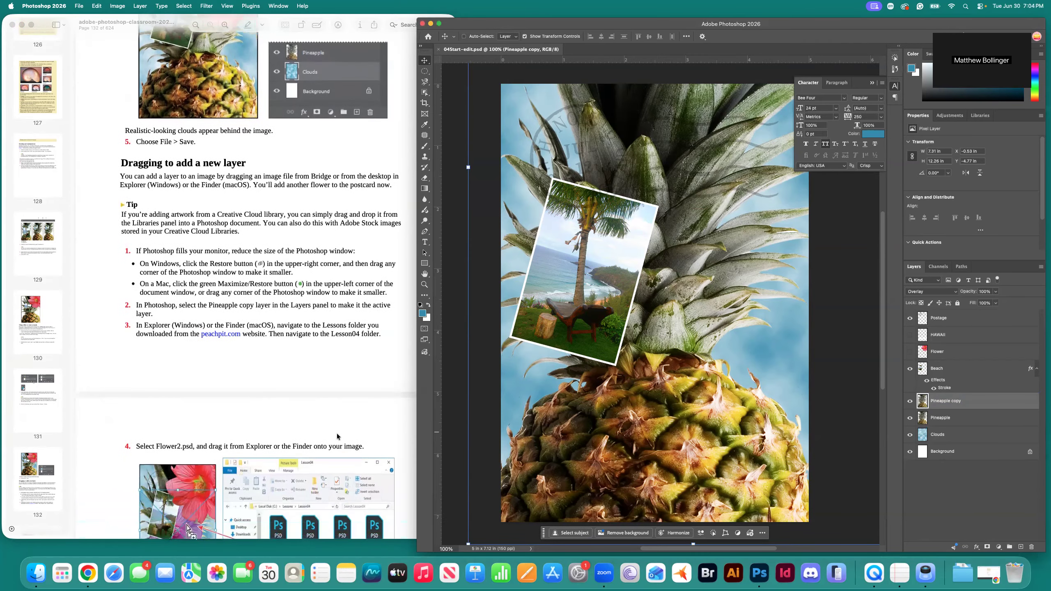
pyautogui.scroll(-5, 337, 434)
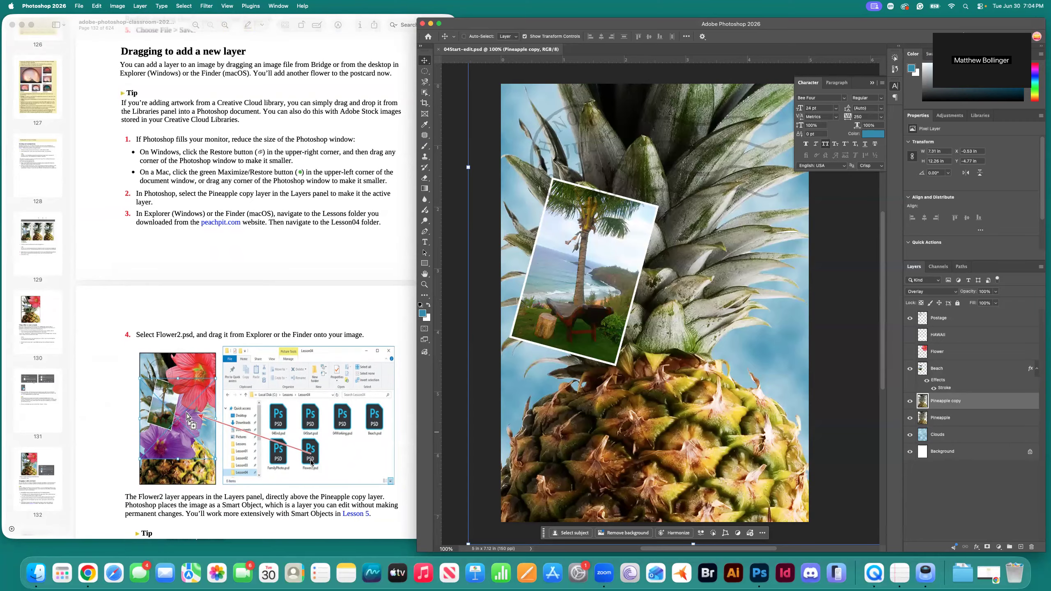
pyautogui.scroll(-5, 312, 463)
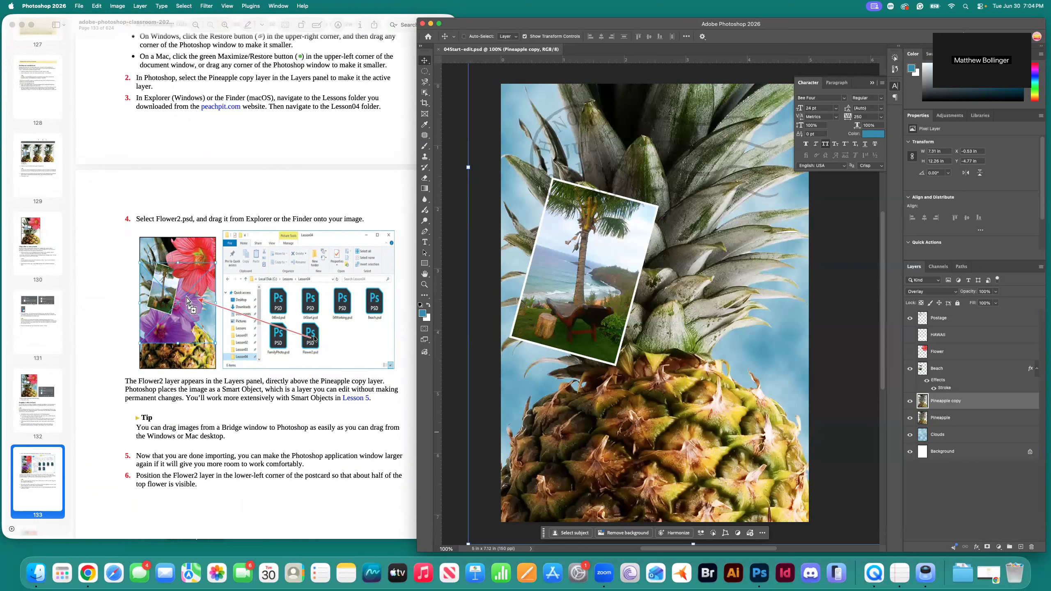
# Drag Flower2.psd from the Lesson04-tutorial Finder folder onto the postcard canvas.
pyautogui.press('super+Tab')
pyautogui.press('super+Tab')
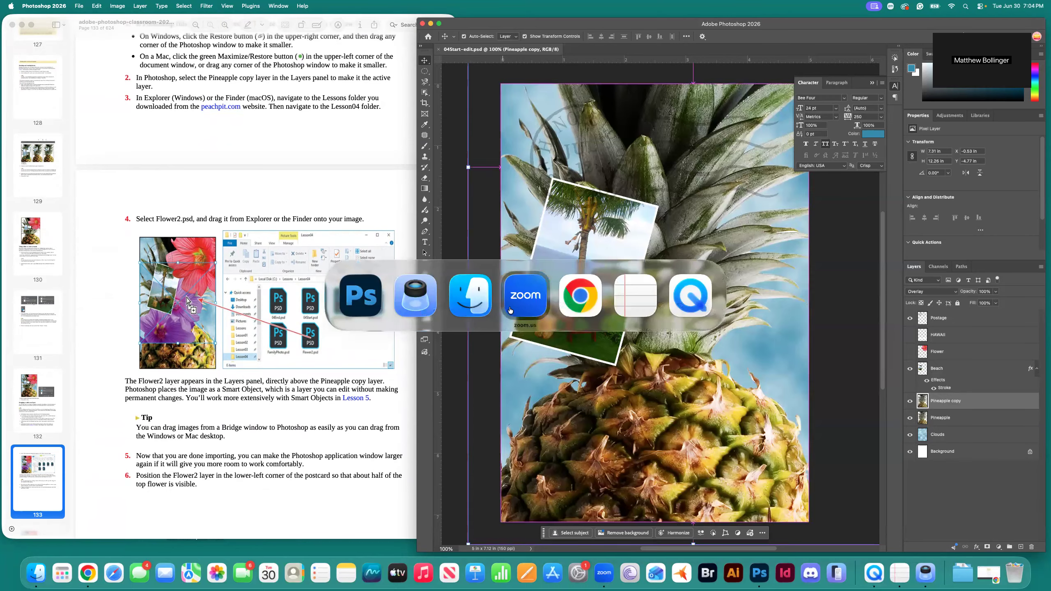
pyautogui.moveTo(560, 292); pyautogui.dragTo(735, 346)
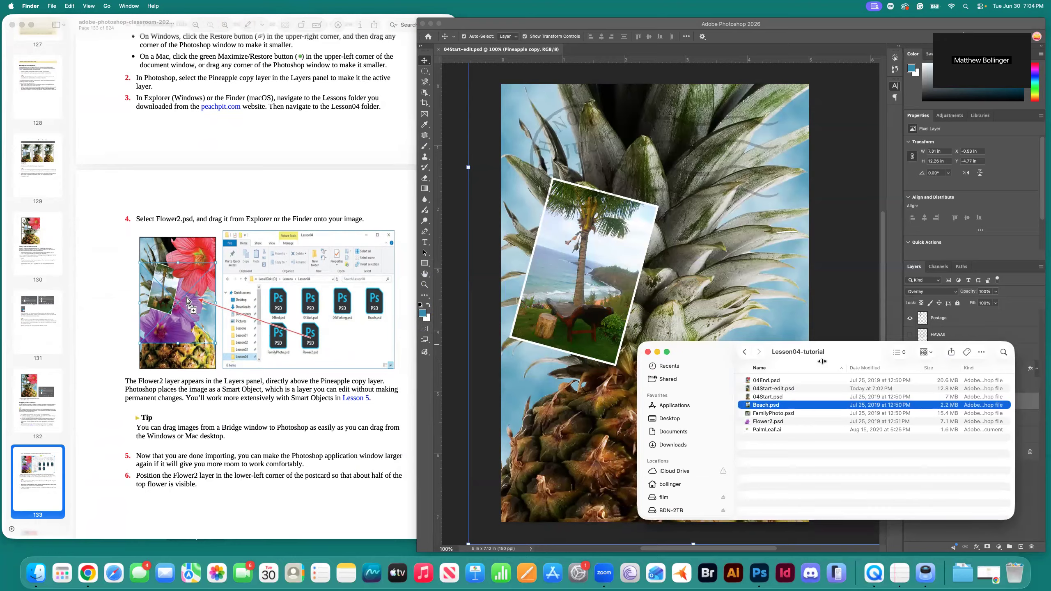
pyautogui.click(769, 421)
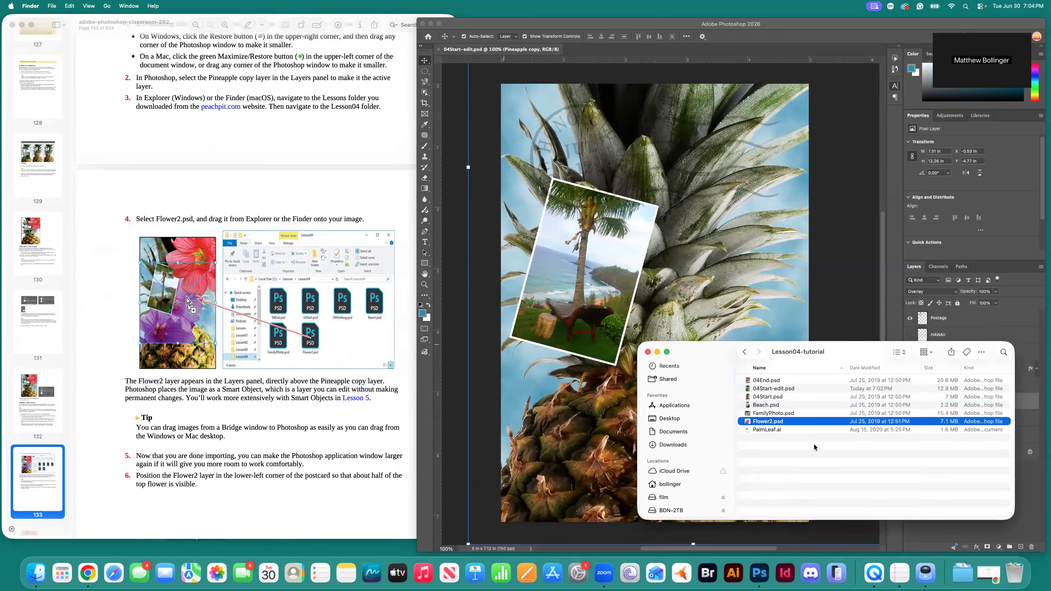
pyautogui.moveTo(748, 423); pyautogui.dragTo(705, 309)
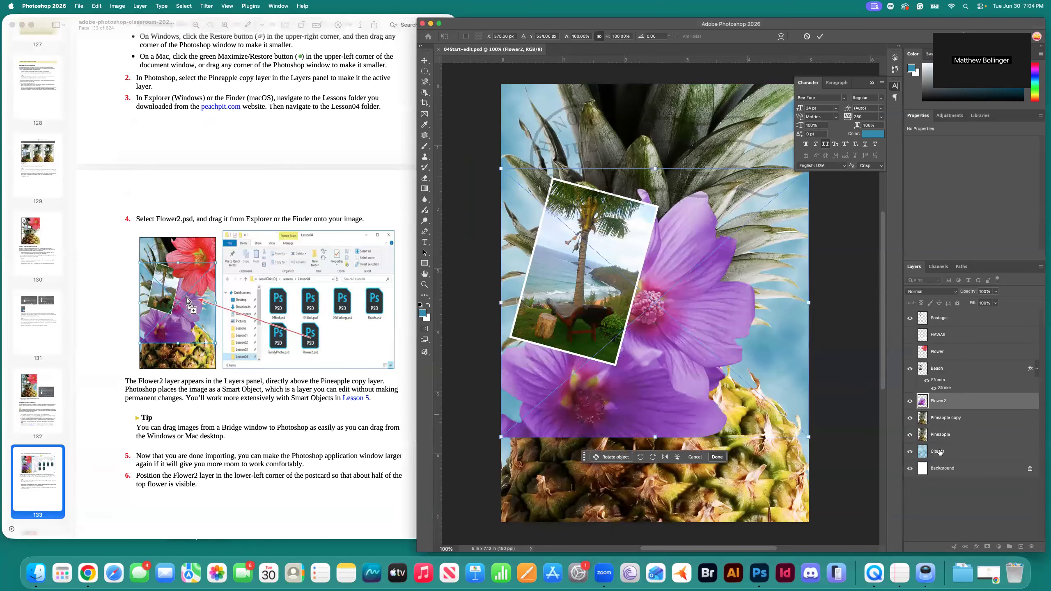
# Commit the Flower2 placement and drag the purple flower lower on the postcard.
pyautogui.click(951, 422)
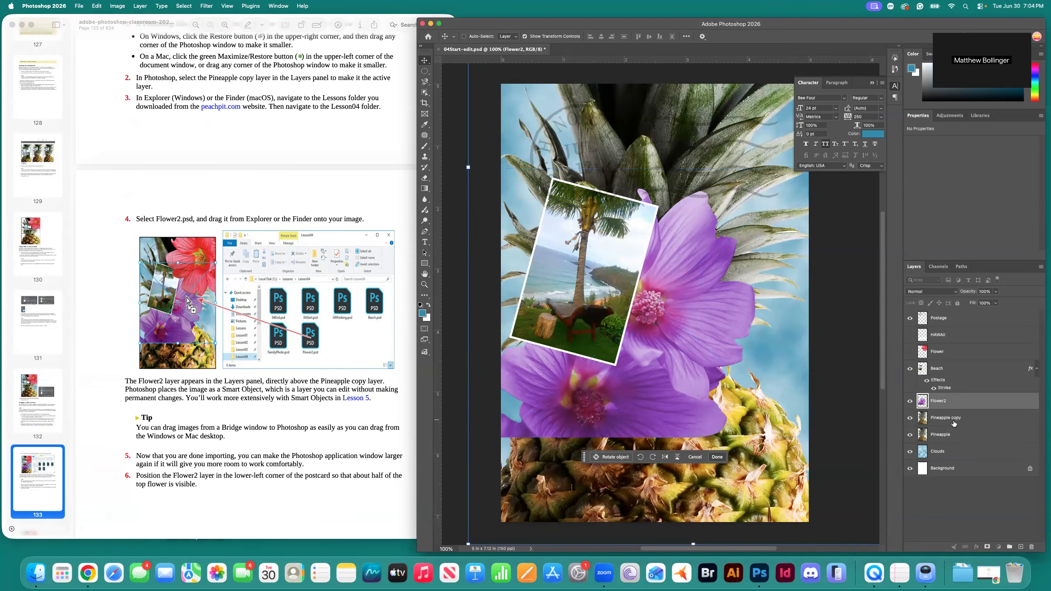
pyautogui.click(954, 402)
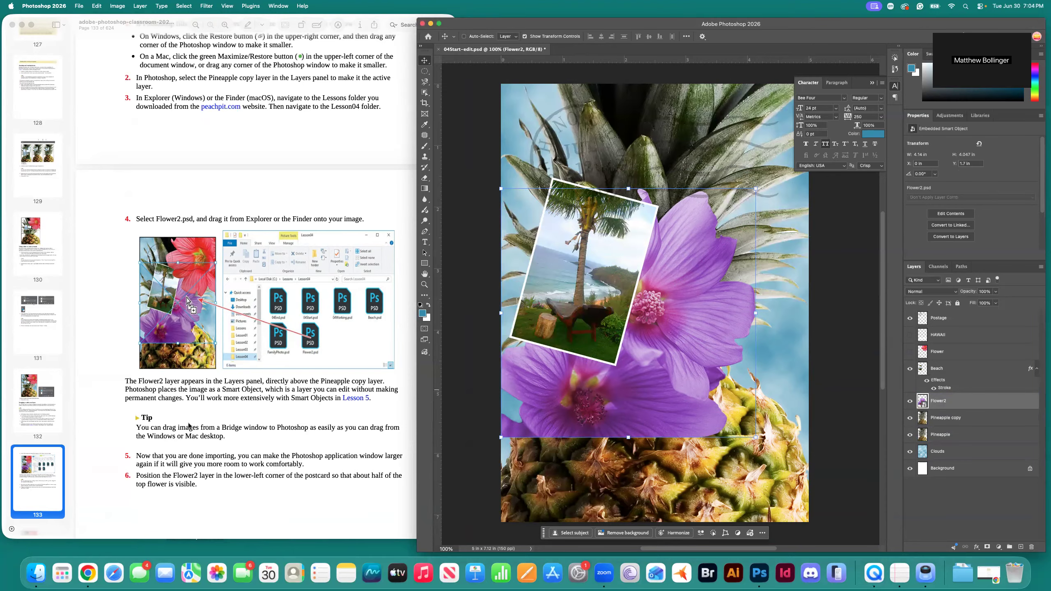
pyautogui.scroll(-3, 187, 426)
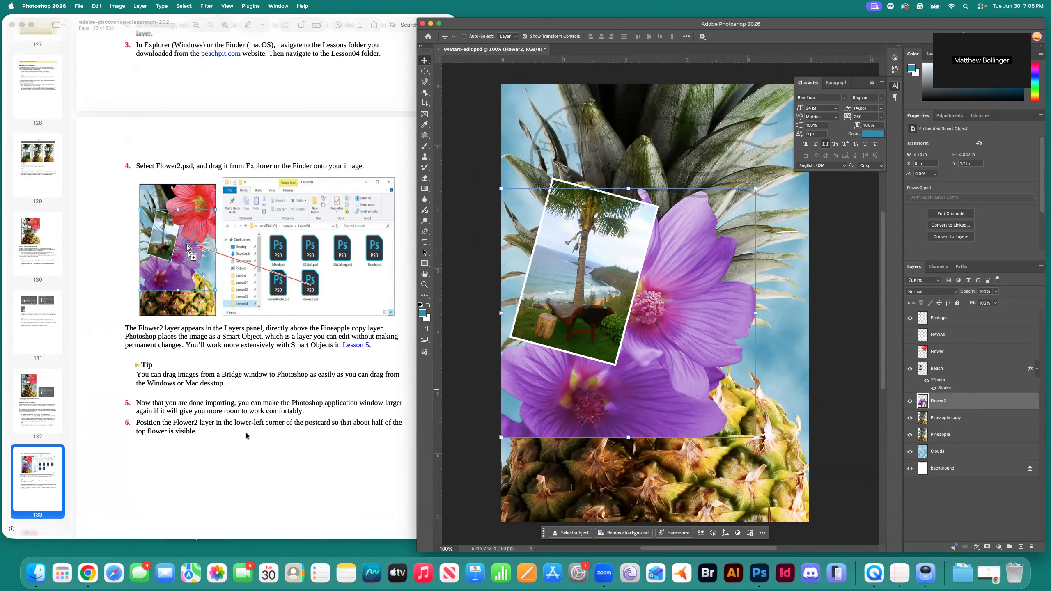
pyautogui.scroll(-1, 243, 432)
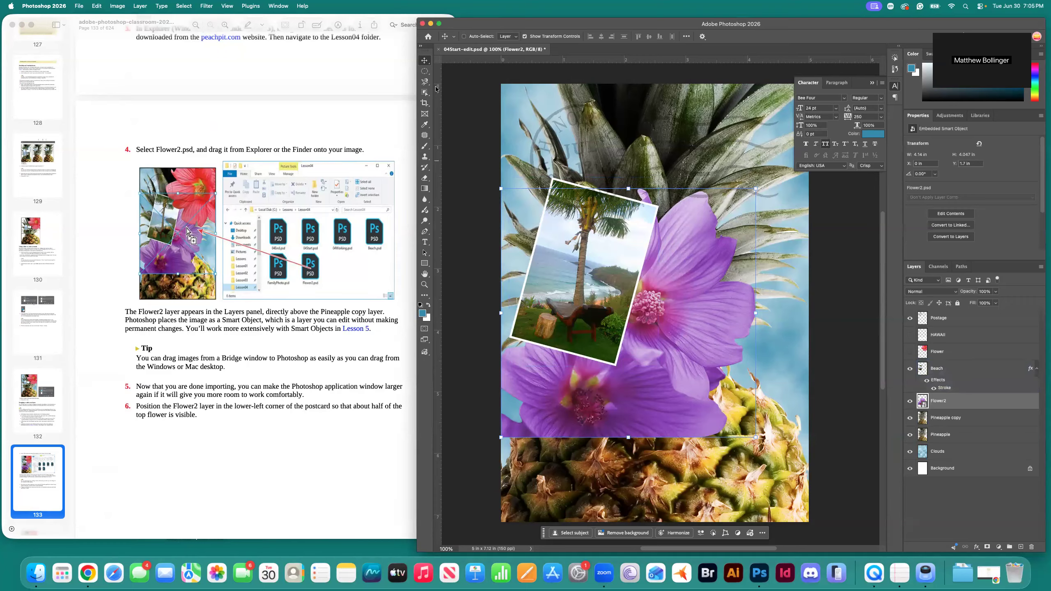
pyautogui.moveTo(539, 369); pyautogui.dragTo(558, 409)
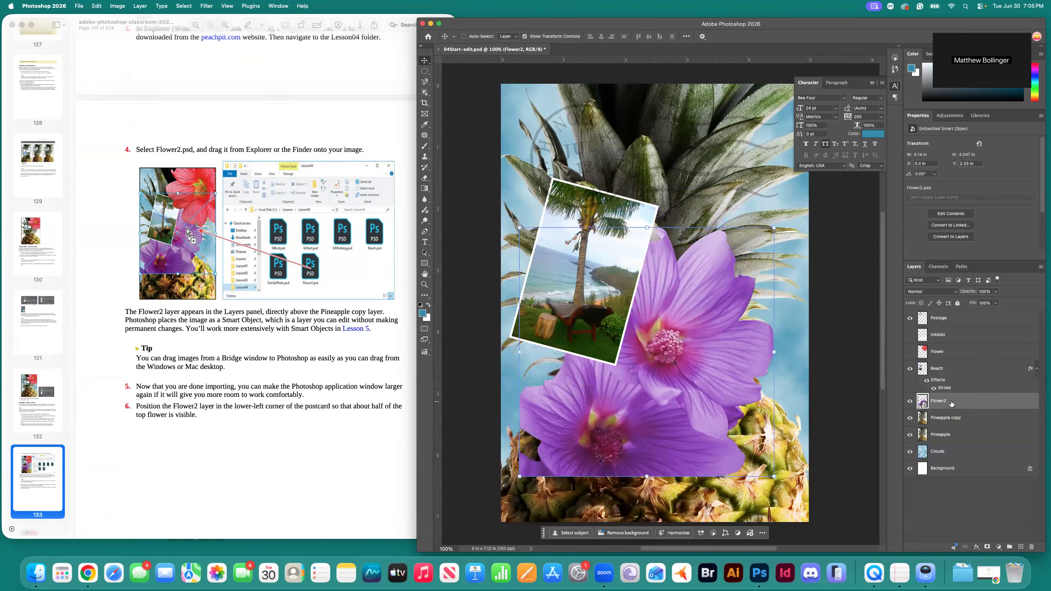
pyautogui.moveTo(568, 426); pyautogui.dragTo(548, 482)
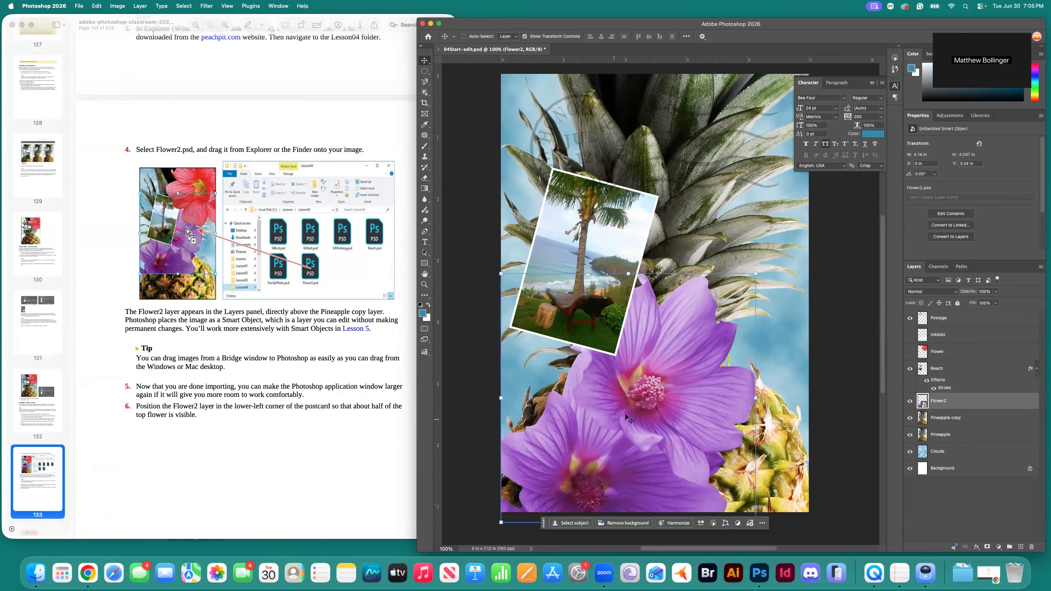
pyautogui.moveTo(754, 274)
pyautogui.mouseDown()
pyautogui.moveTo(730, 298)
pyautogui.moveTo(754, 264)
pyautogui.mouseUp()
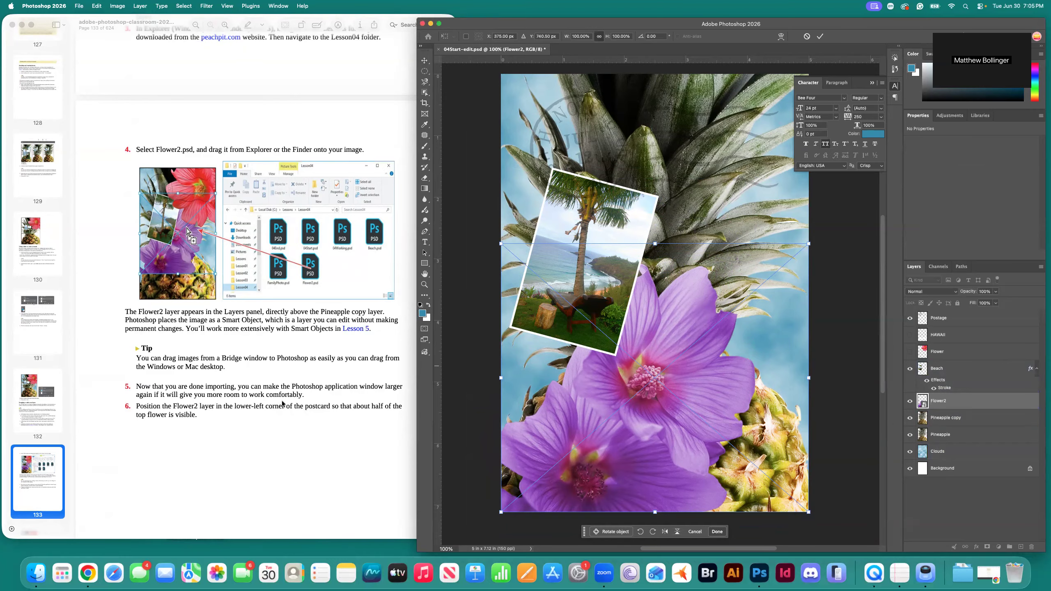
# Shrink the flower to about two-thirds, move it to the lower-left corner, and commit.
pyautogui.scroll(-3, 282, 404)
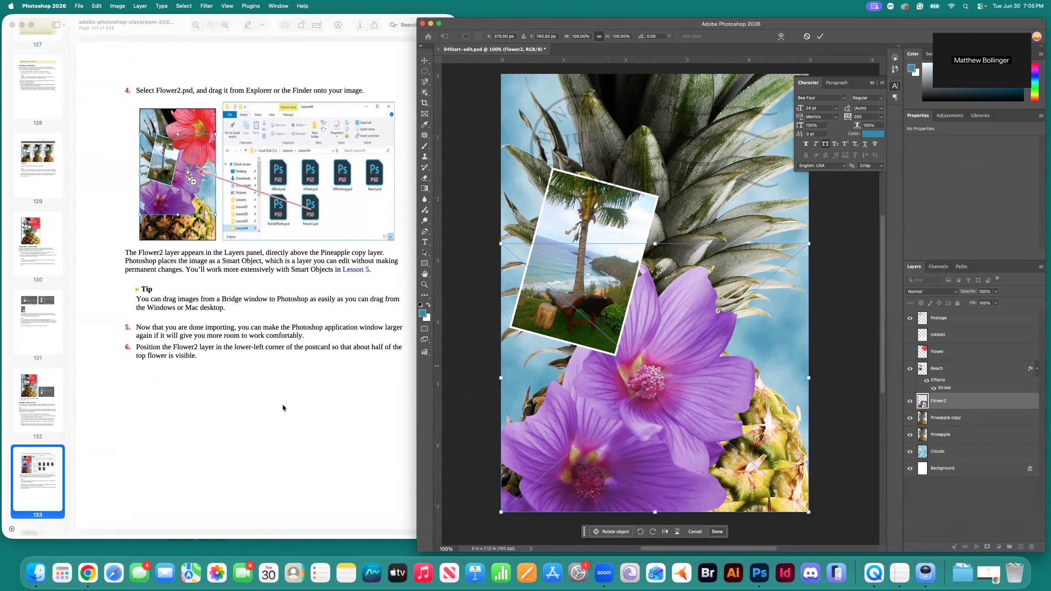
pyautogui.scroll(-6, 282, 404)
pyautogui.scroll(-9, 283, 404)
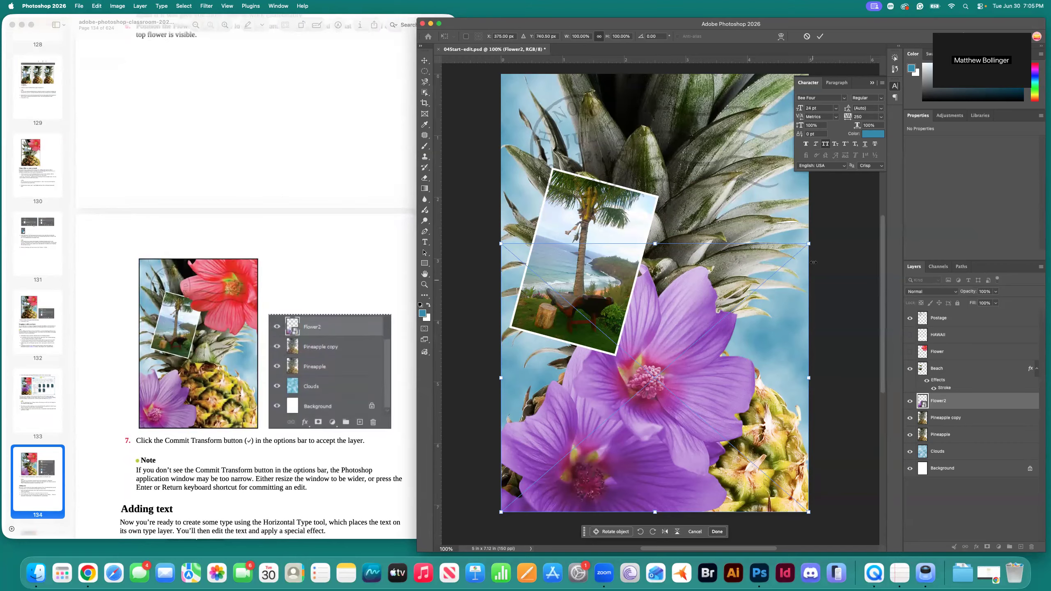
pyautogui.moveTo(812, 246); pyautogui.dragTo(674, 354)
pyautogui.moveTo(615, 382); pyautogui.dragTo(591, 390)
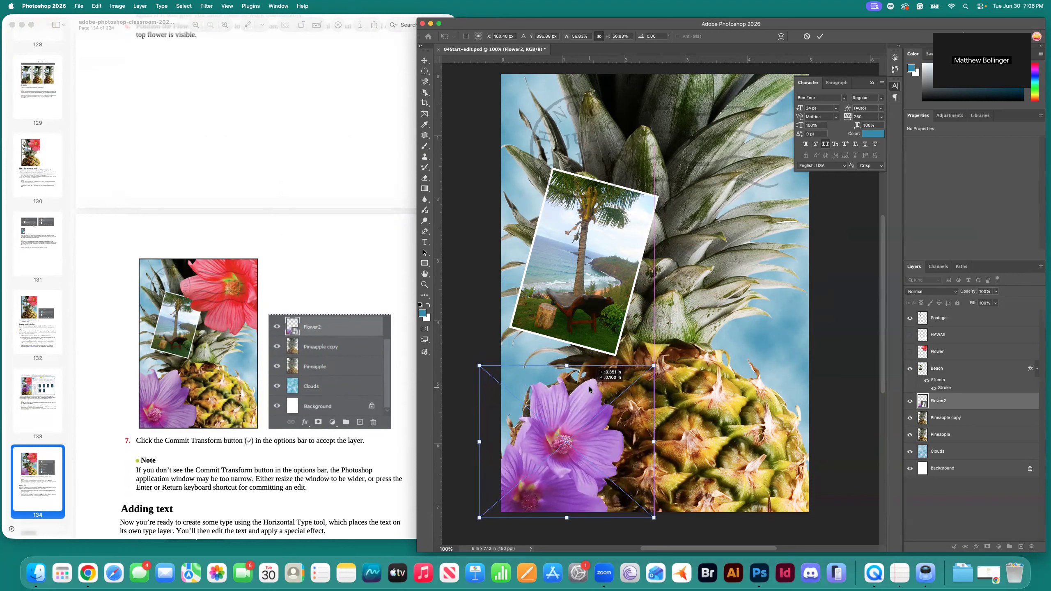
pyautogui.moveTo(589, 389); pyautogui.dragTo(589, 389)
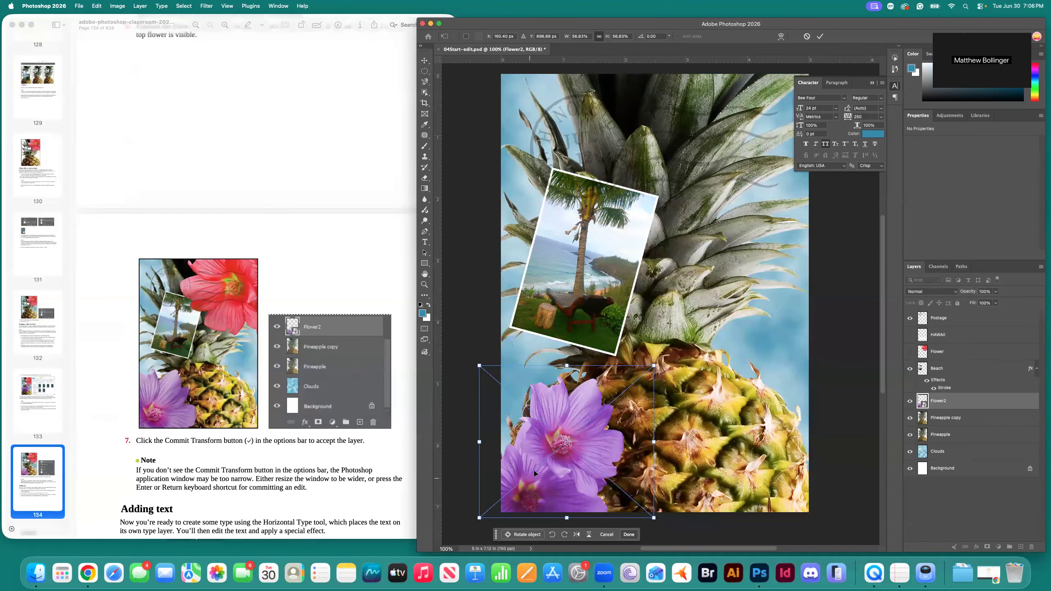
pyautogui.scroll(-5, 208, 380)
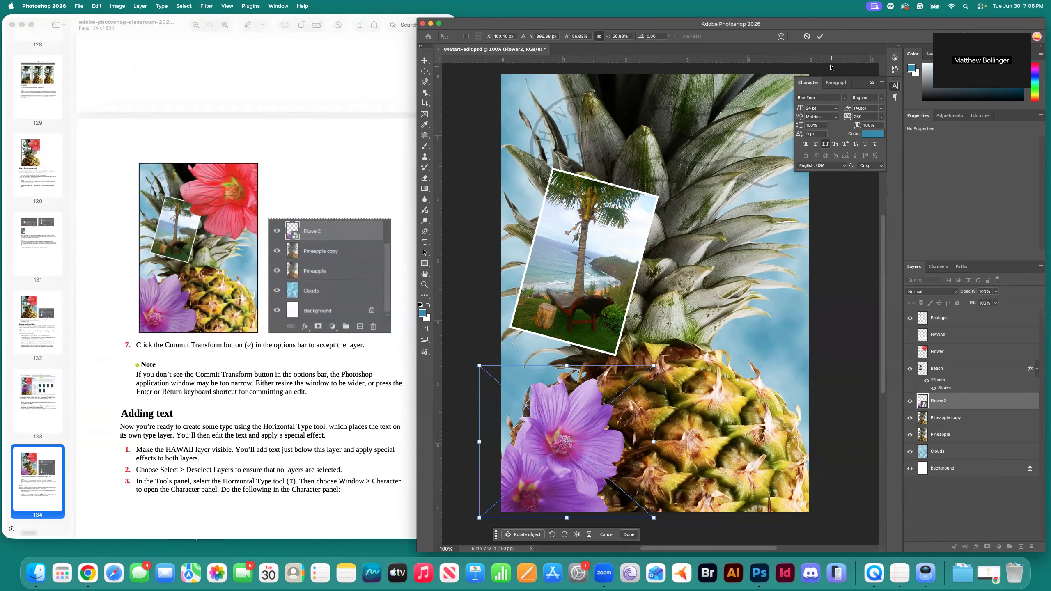
pyautogui.click(820, 37)
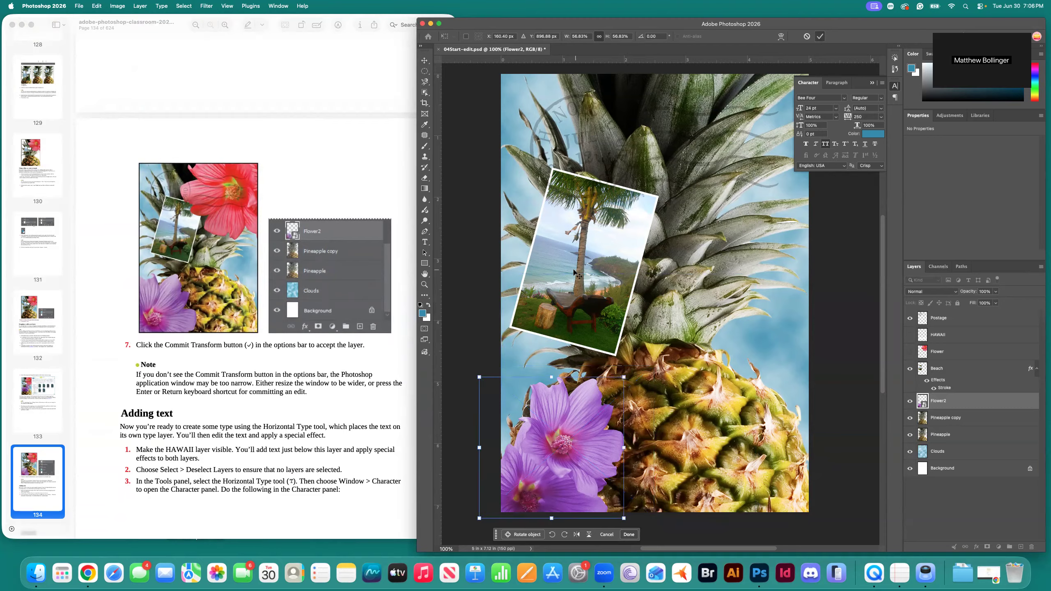
pyautogui.scroll(-4, 258, 370)
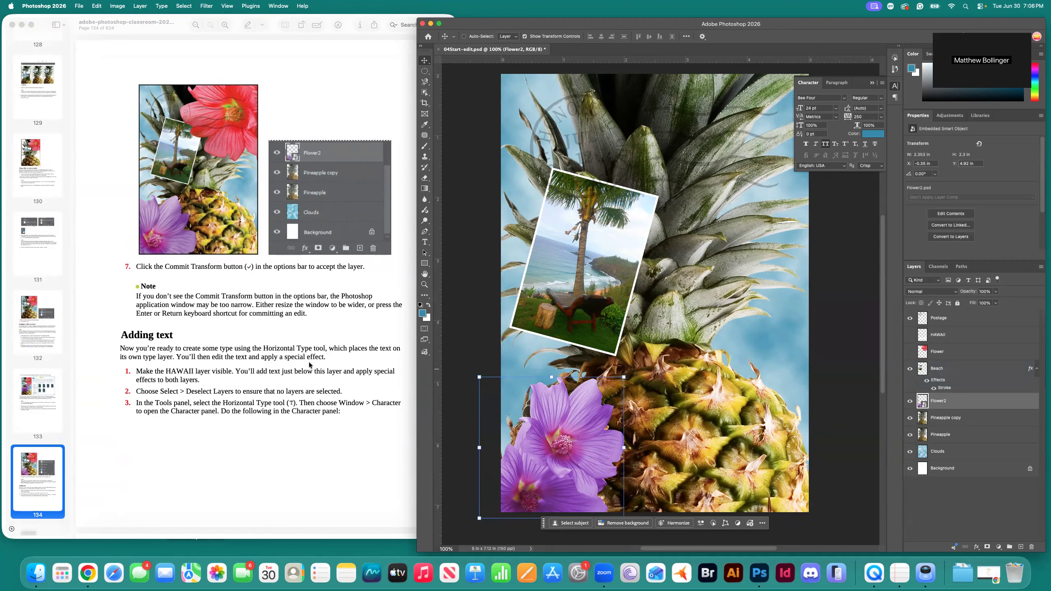
# Make the HAWAII text layer visible, then deselect all layers.
pyautogui.scroll(-2, 298, 388)
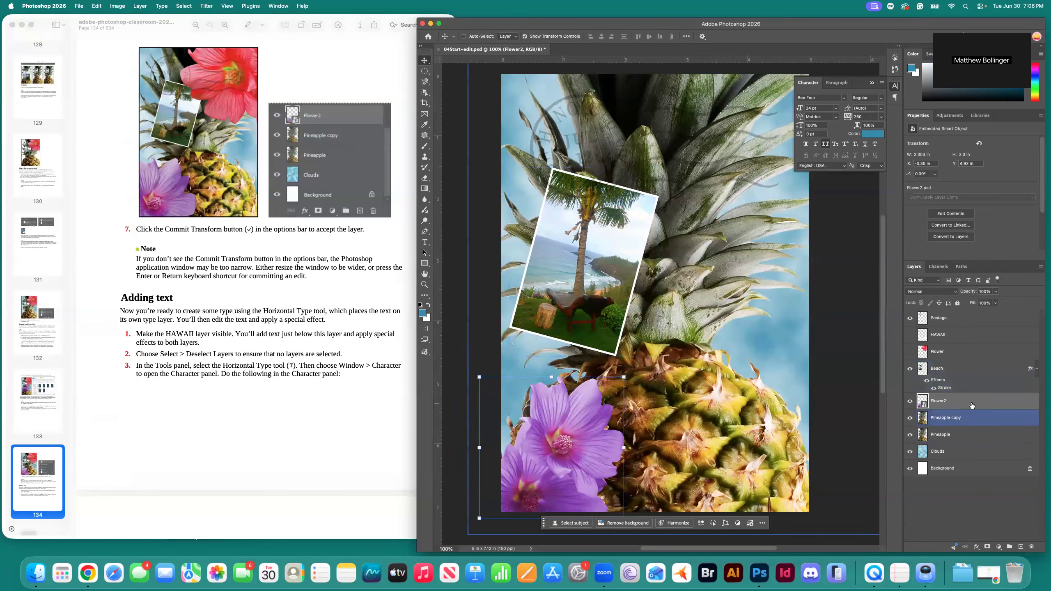
pyautogui.click(910, 335)
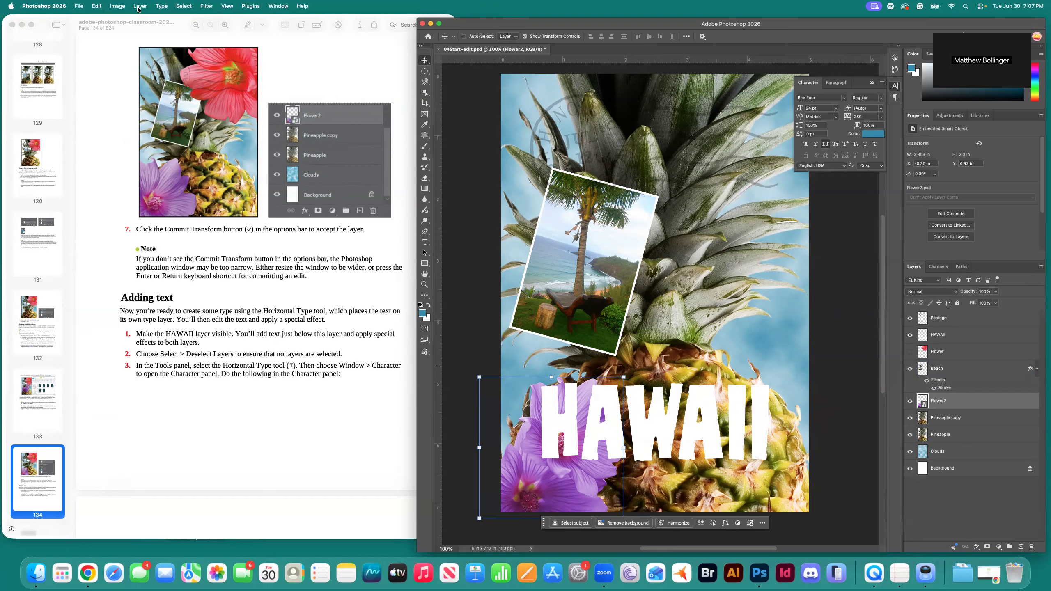
pyautogui.click(190, 6)
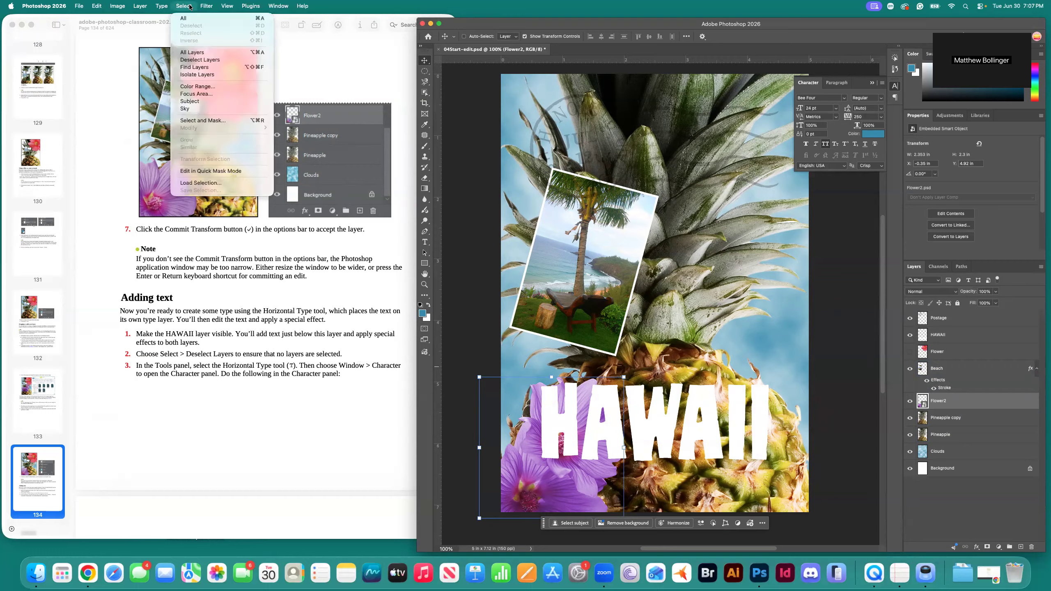
pyautogui.click(210, 60)
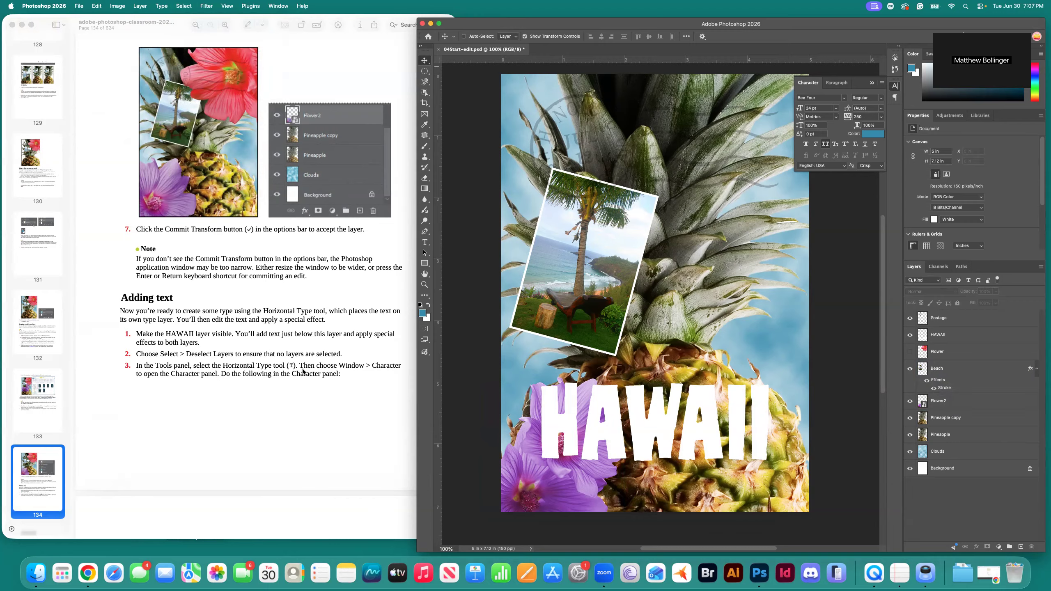
# Switch to the Horizontal Type tool and show the Character panel (Bee Four Regular, 24 pt, tracking 250).
pyautogui.click(425, 244)
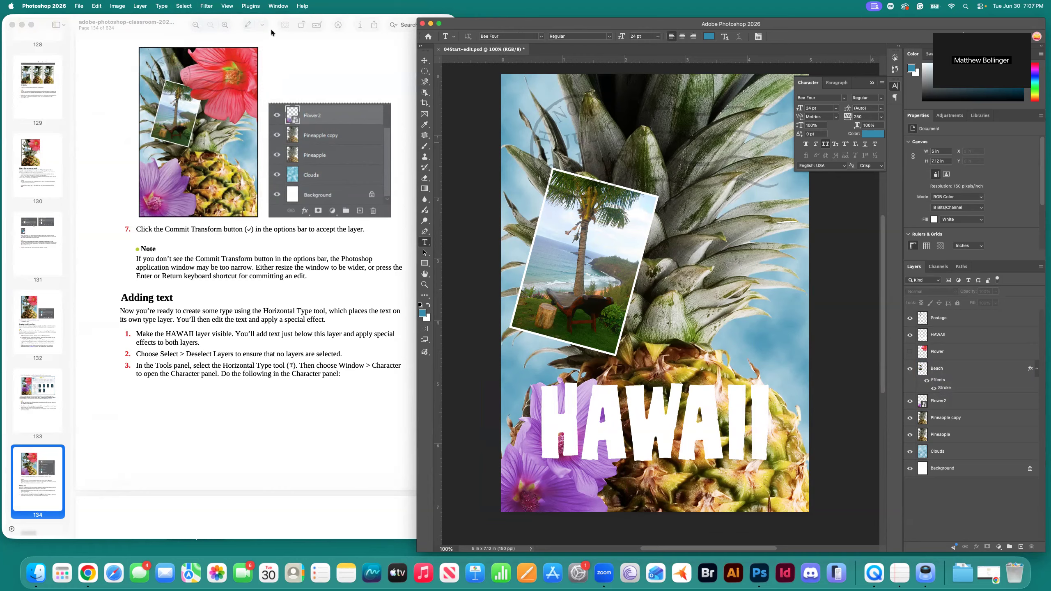
pyautogui.click(277, 6)
pyautogui.click(297, 77)
pyautogui.click(278, 6)
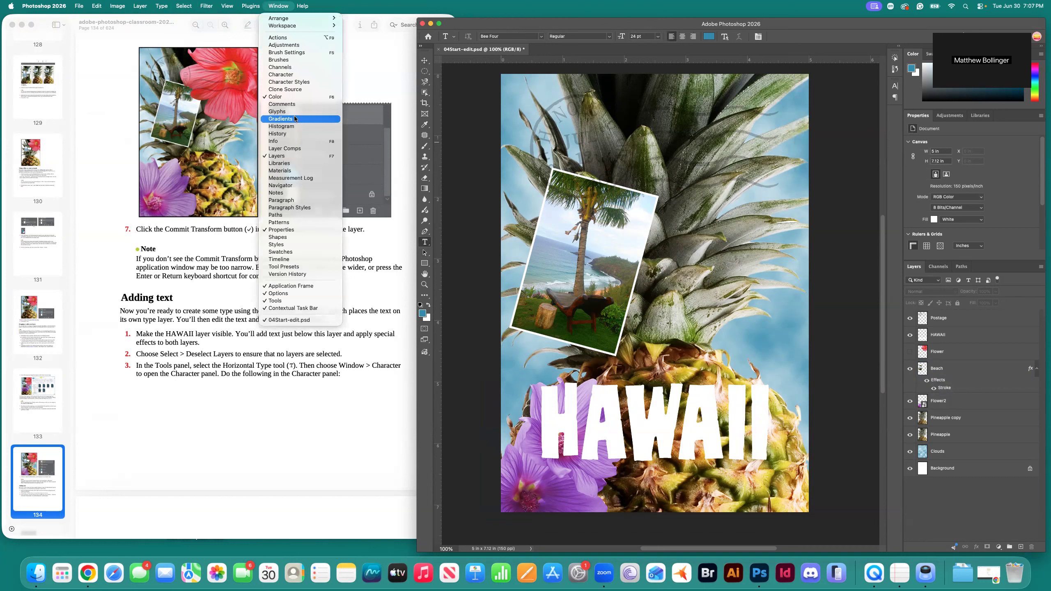
pyautogui.click(298, 76)
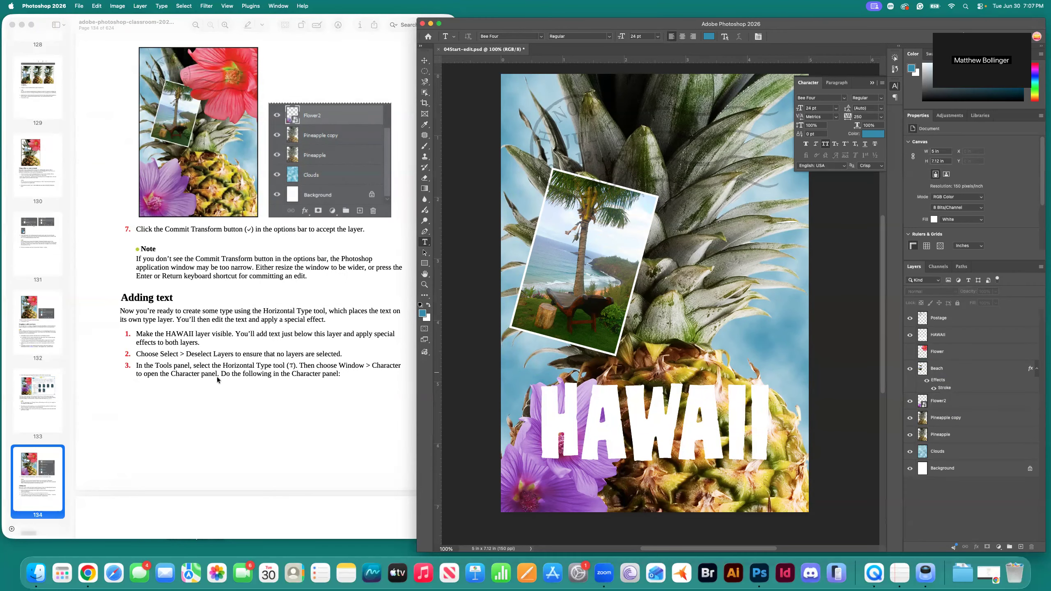
pyautogui.scroll(-5, 299, 382)
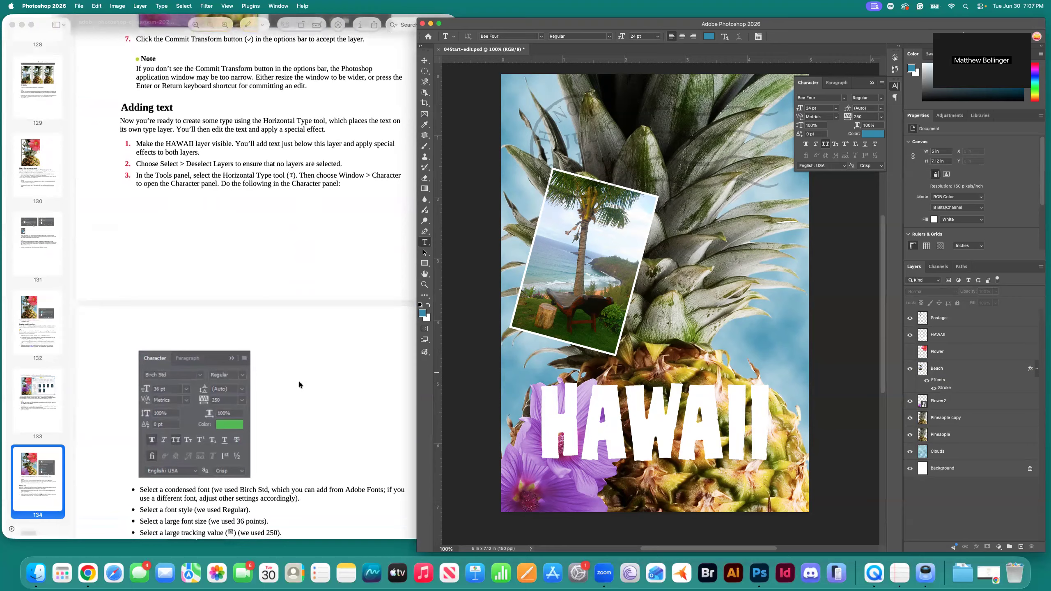
pyautogui.scroll(-5, 299, 383)
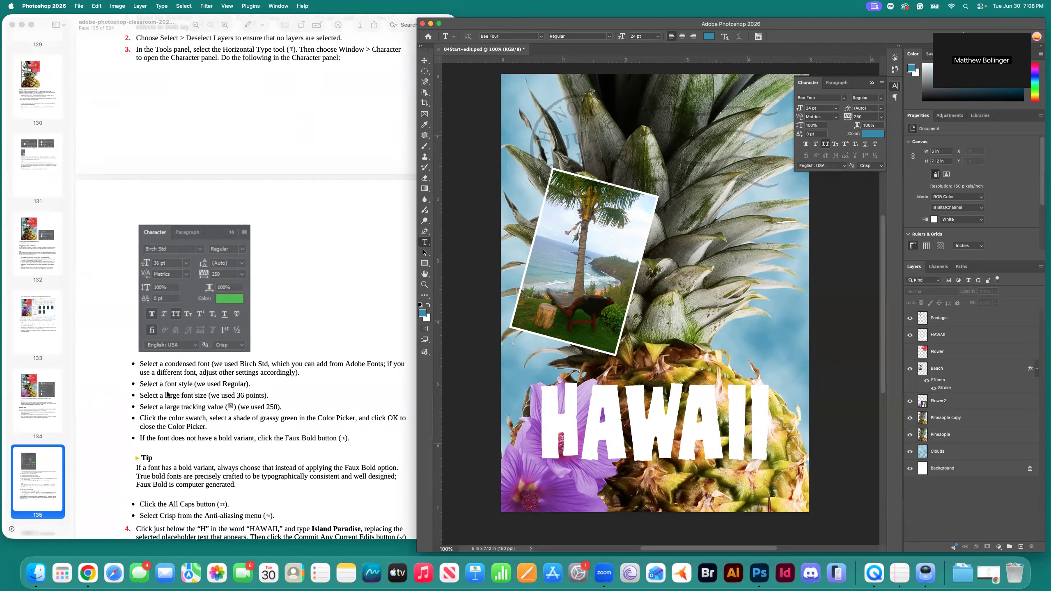
# Set the text size to 36 pt, keep tracking at 250, and bring up the text colour picker.
pyautogui.click(836, 108)
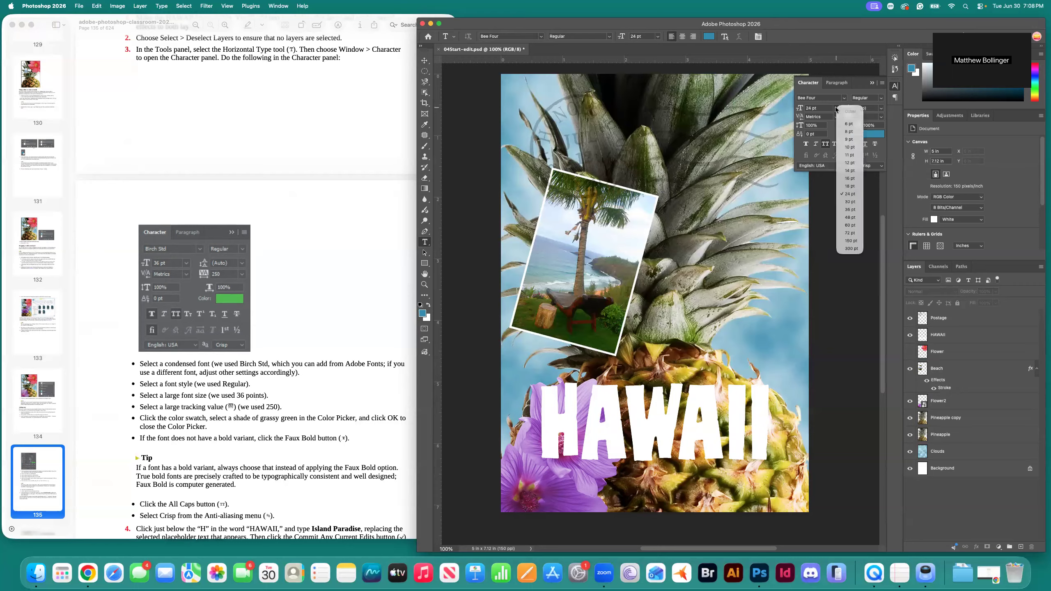
pyautogui.click(850, 209)
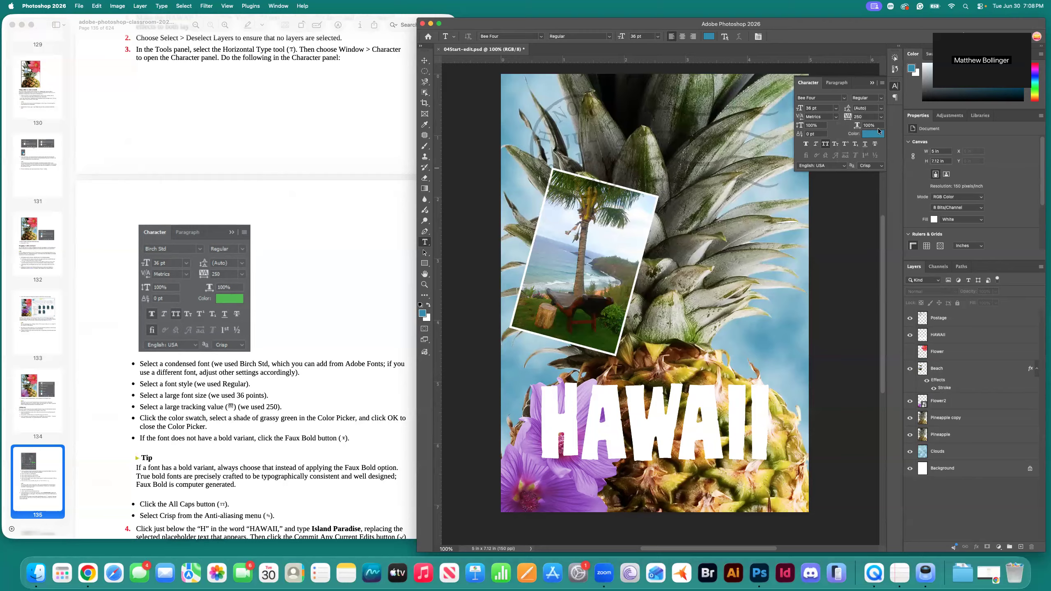
pyautogui.click(866, 116)
pyautogui.click(881, 117)
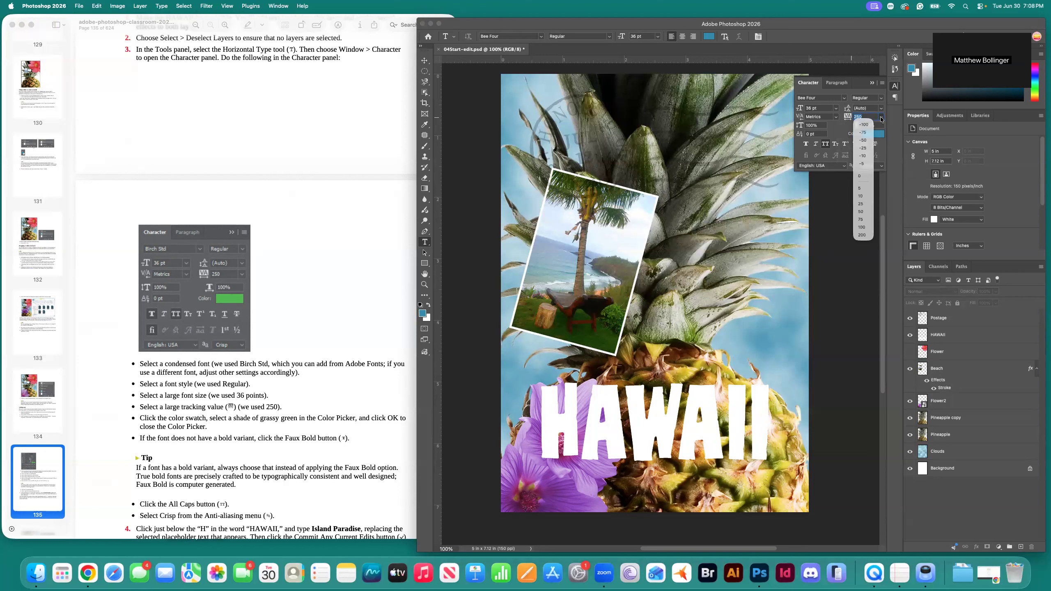
pyautogui.click(874, 119)
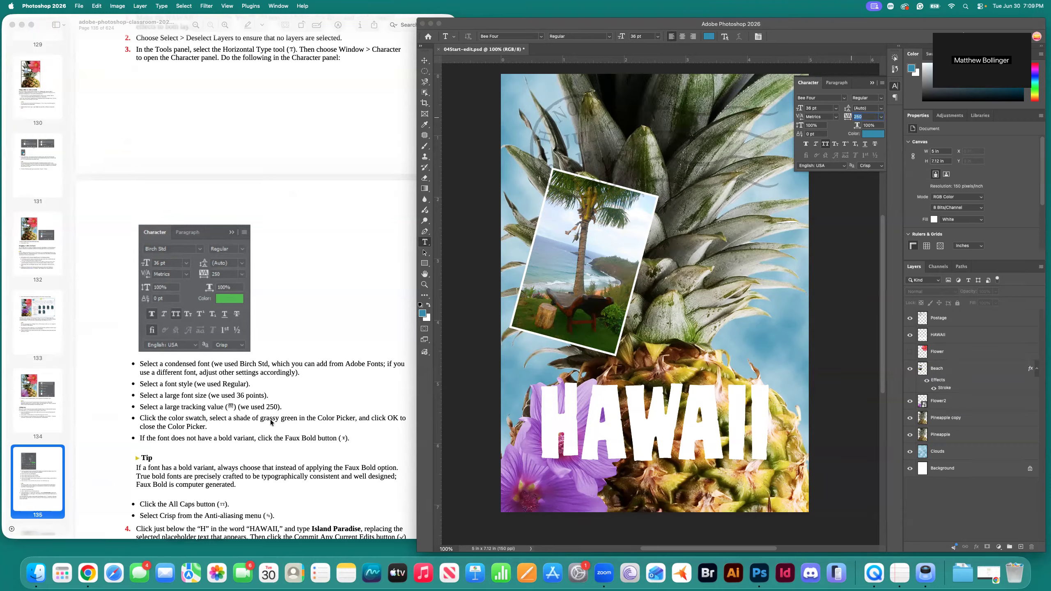
pyautogui.click(873, 130)
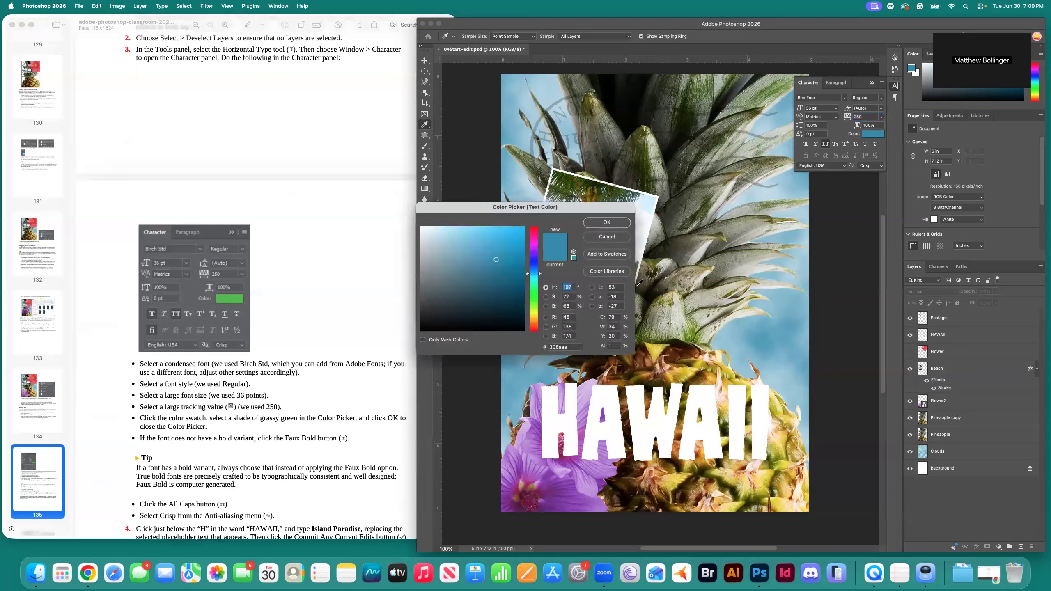
# Choose a light grassy green text colour (hex 51df62) in the Color Picker.
pyautogui.click(526, 298)
pyautogui.moveTo(497, 259)
pyautogui.mouseDown()
pyautogui.moveTo(505, 239)
pyautogui.moveTo(499, 252)
pyautogui.moveTo(476, 250)
pyautogui.moveTo(494, 239)
pyautogui.mouseUp()
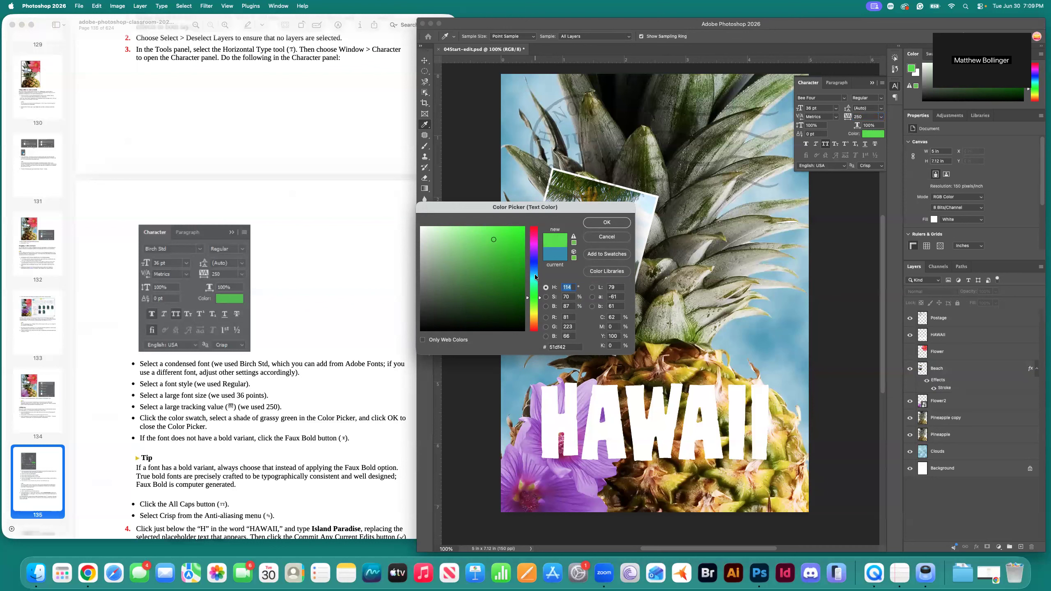
pyautogui.click(602, 228)
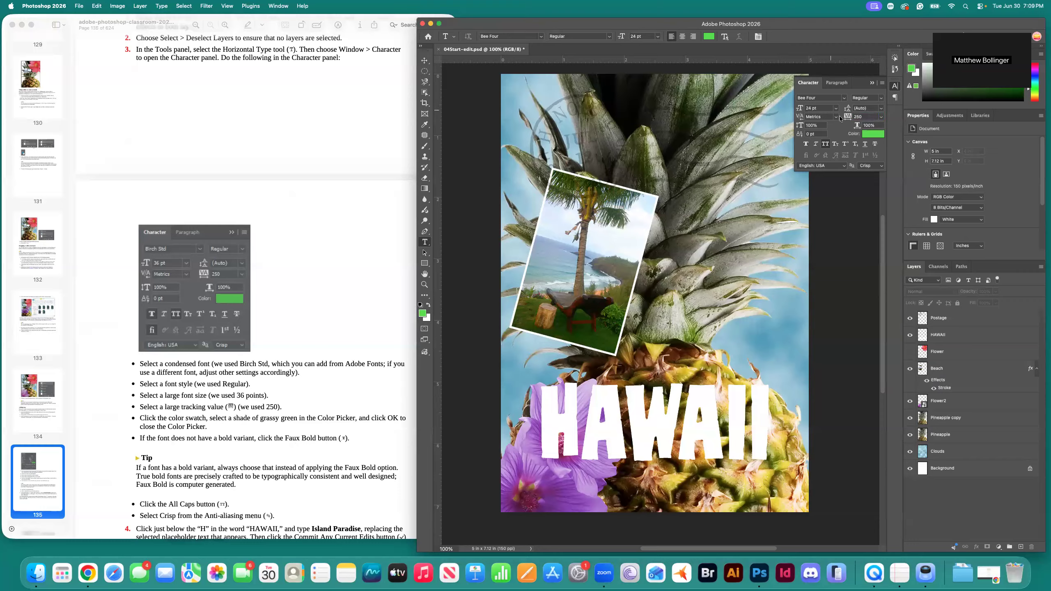
# Enable Faux Bold and All Caps in the Character panel.
pyautogui.click(881, 99)
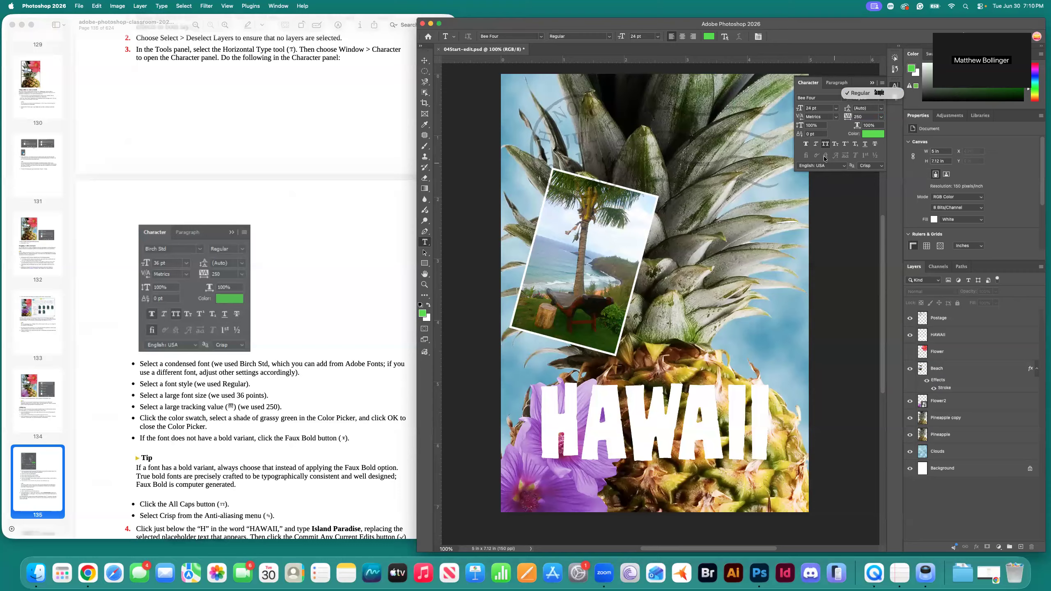
pyautogui.click(807, 146)
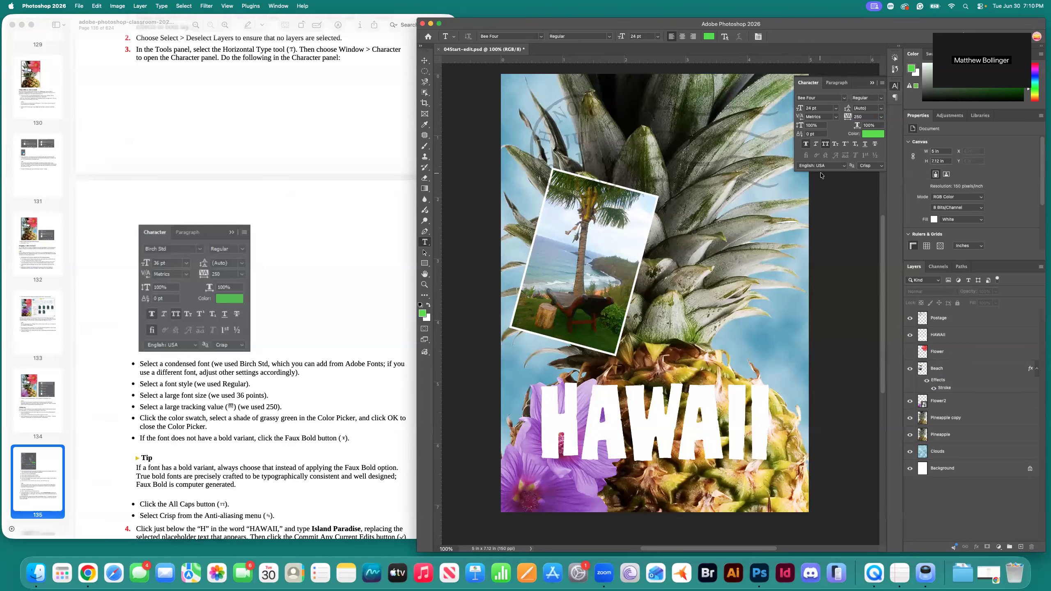
pyautogui.scroll(-5, 340, 442)
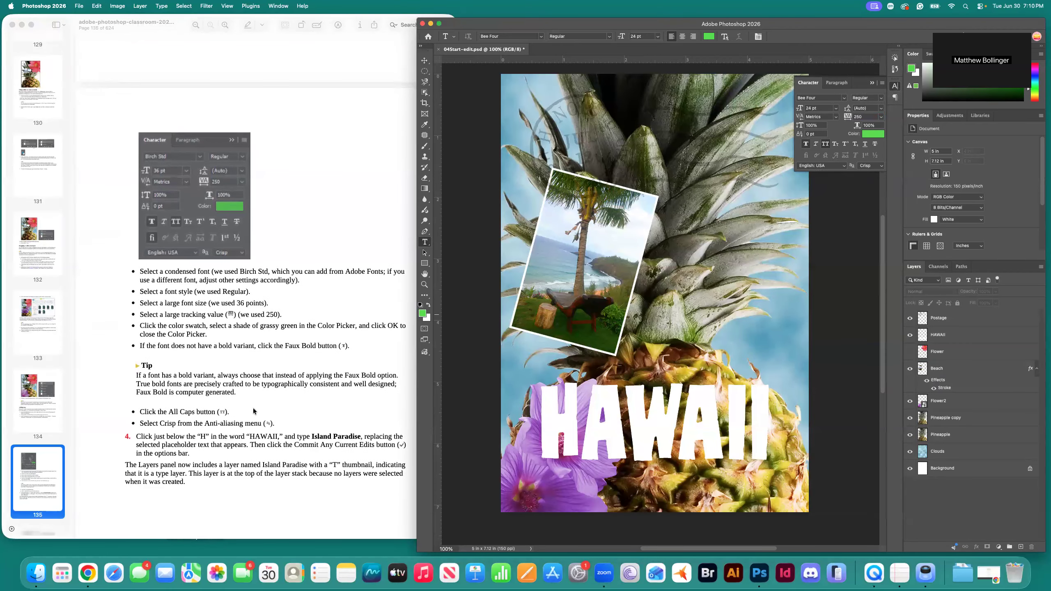
pyautogui.click(827, 147)
pyautogui.click(881, 166)
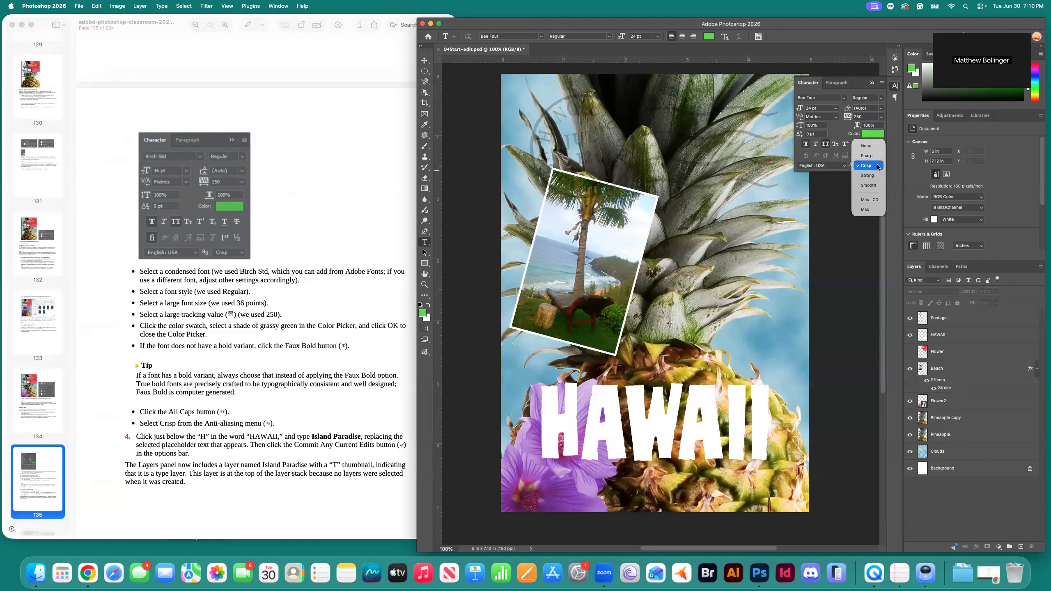
pyautogui.click(888, 167)
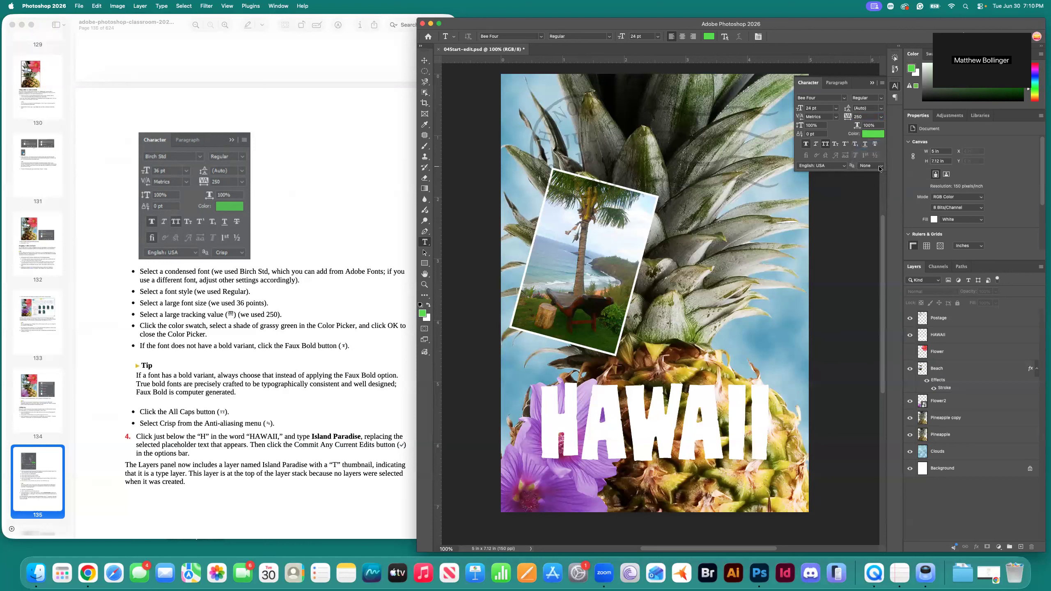
pyautogui.click(883, 168)
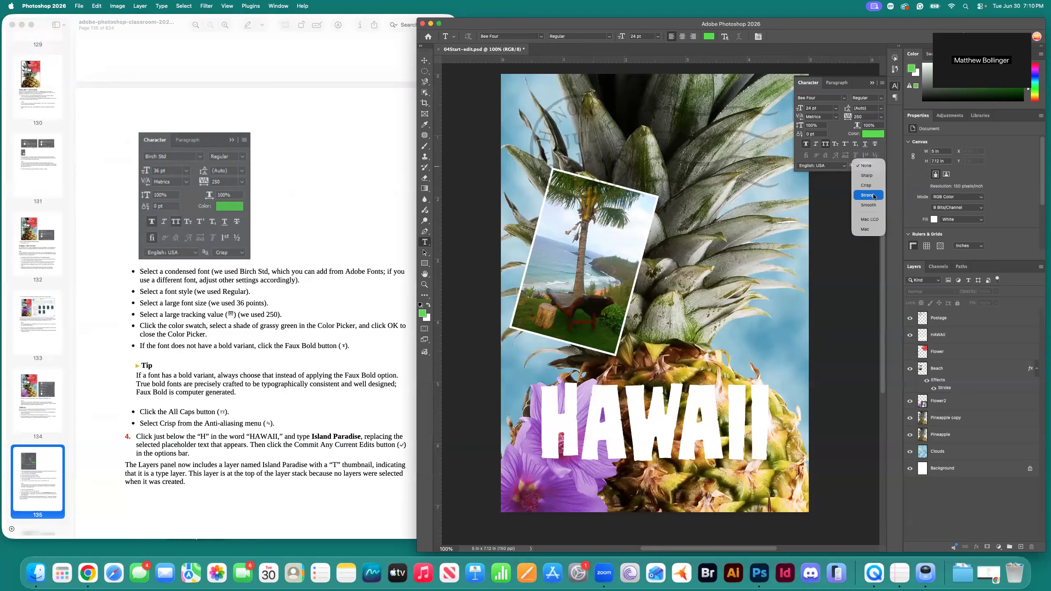
pyautogui.click(874, 185)
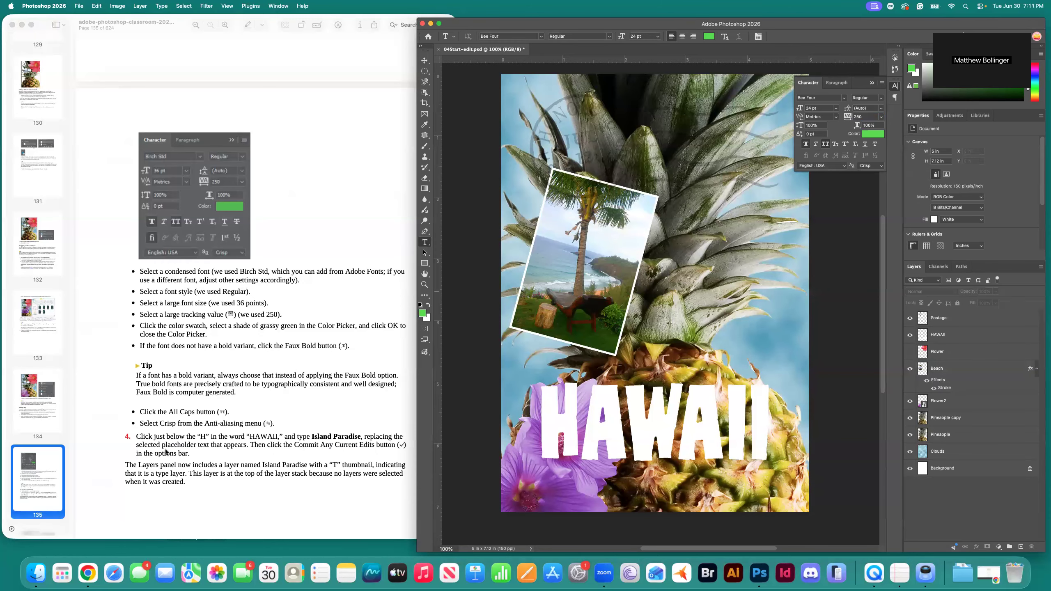
pyautogui.scroll(-1, 169, 445)
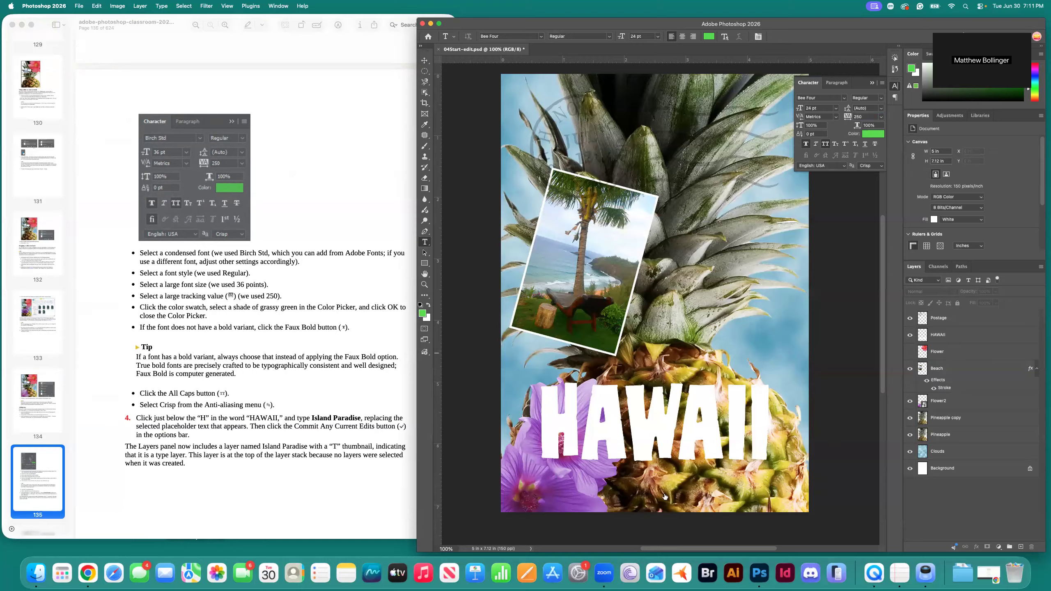
# Type 'Island Paradise' just below the H of HAWAII and select the whole line.
pyautogui.click(559, 482)
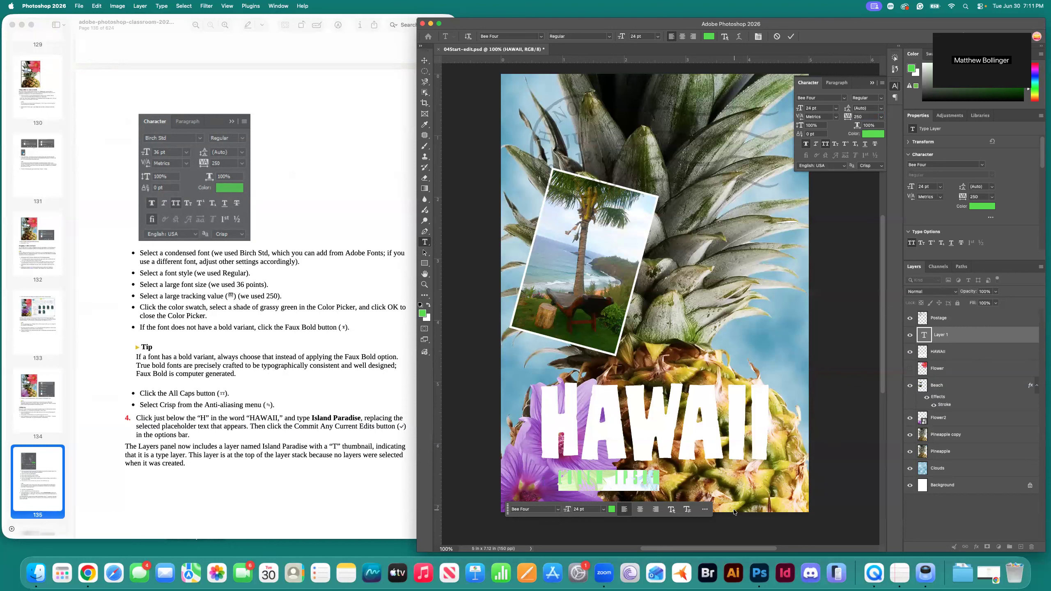
pyautogui.write('Islan')
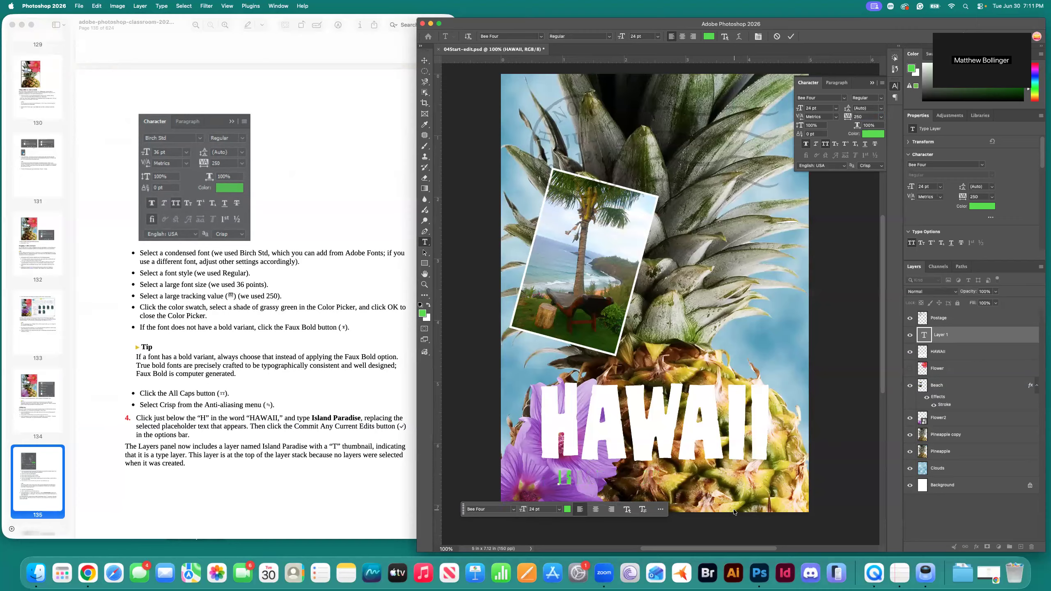
pyautogui.write('d')
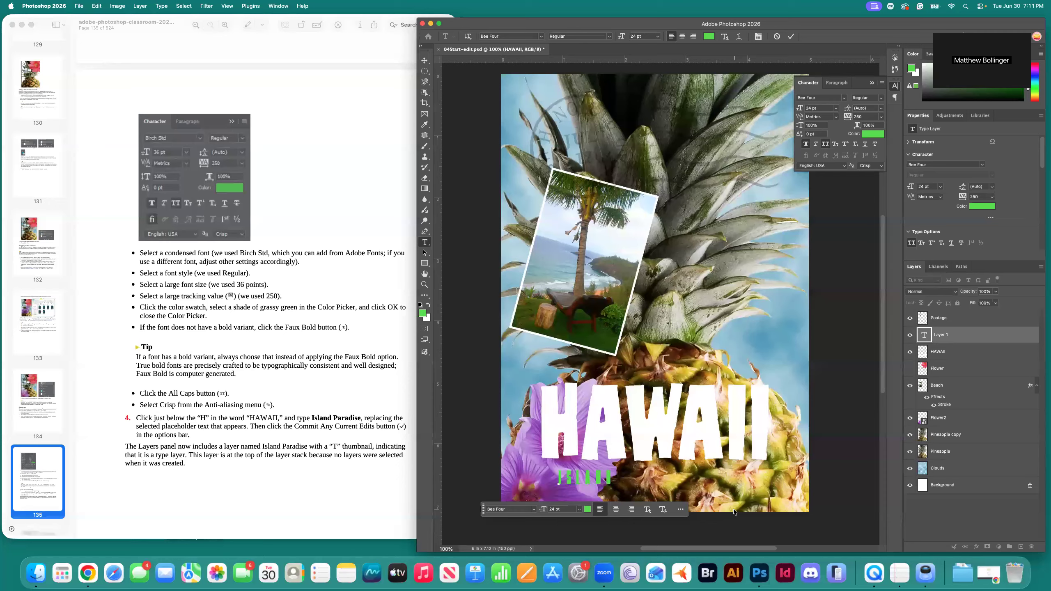
pyautogui.write(' Paradise')
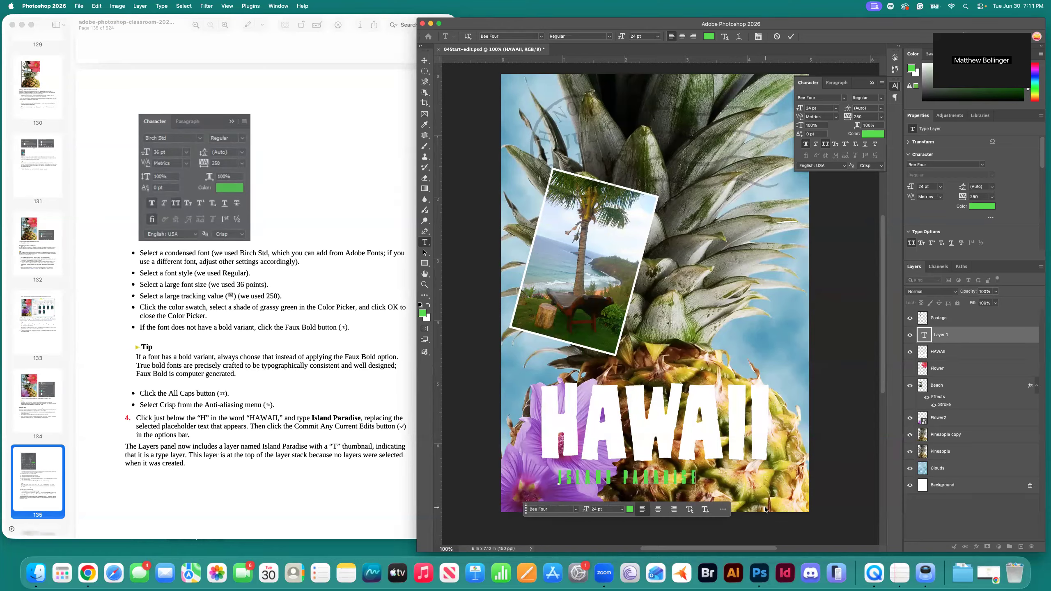
pyautogui.press('super+a')
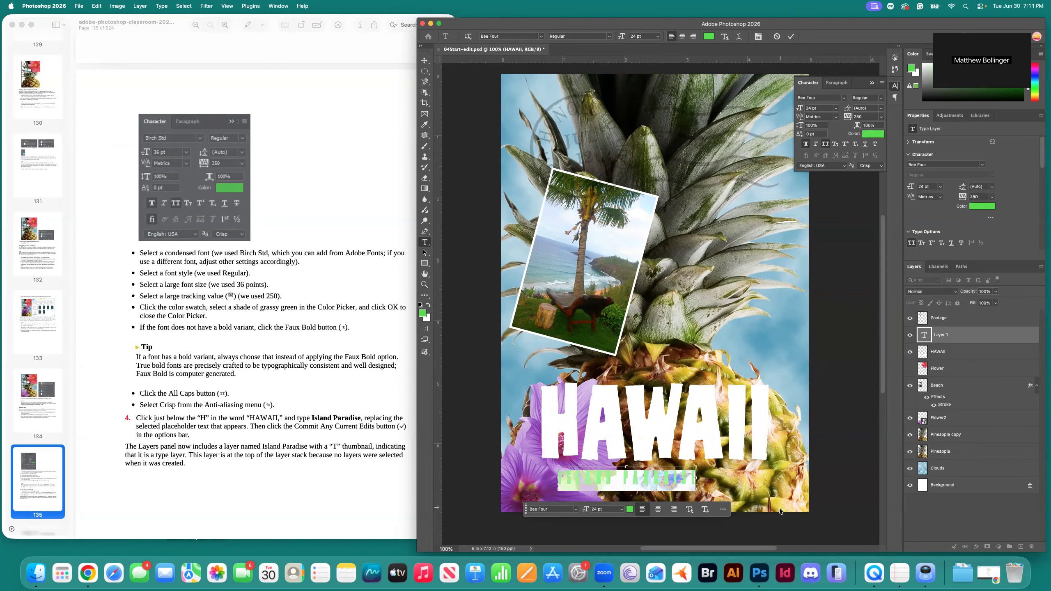
# Set the selected ISLAND PARADISE text to Bebas Kai at 36 pt.
pyautogui.click(846, 97)
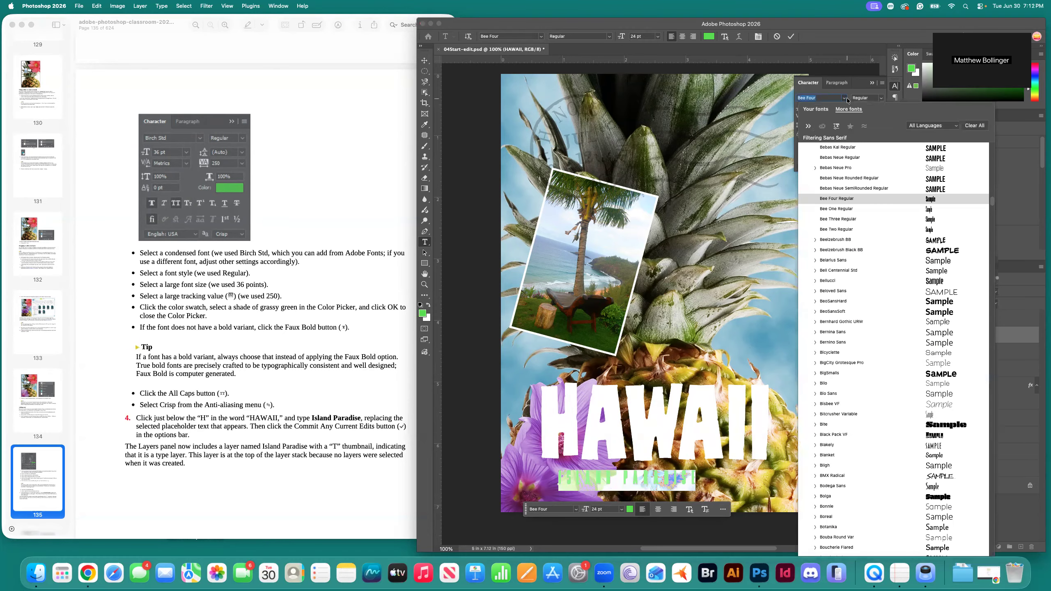
pyautogui.scroll(3, 843, 212)
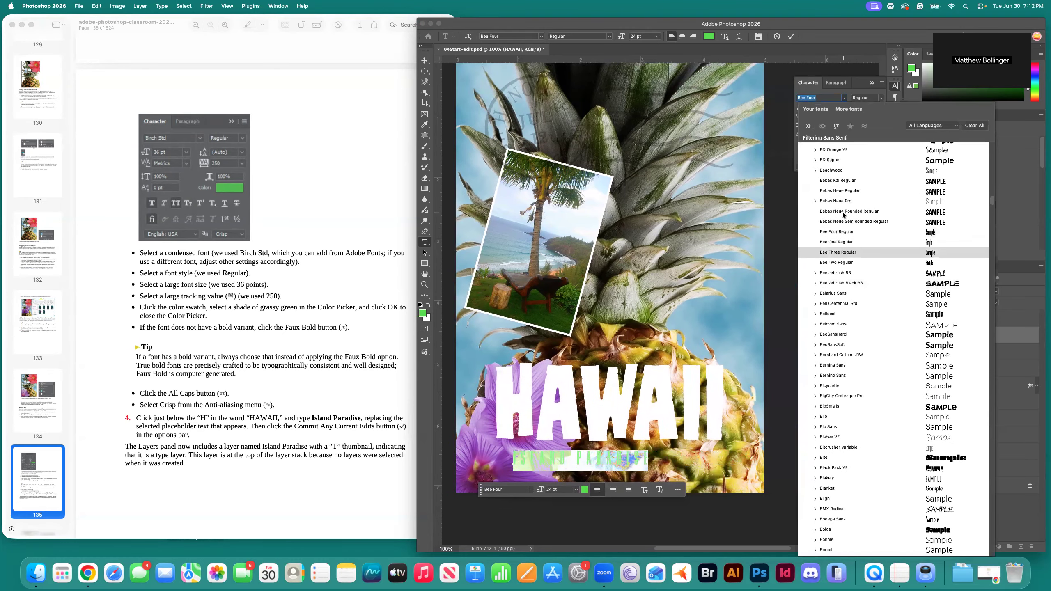
pyautogui.click(851, 185)
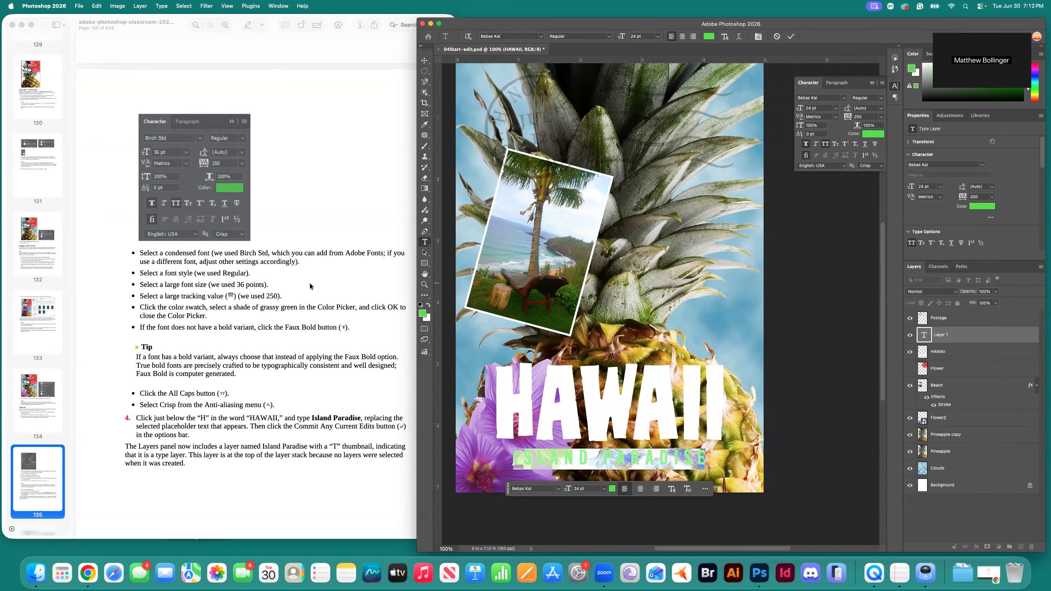
pyautogui.scroll(-8, 309, 283)
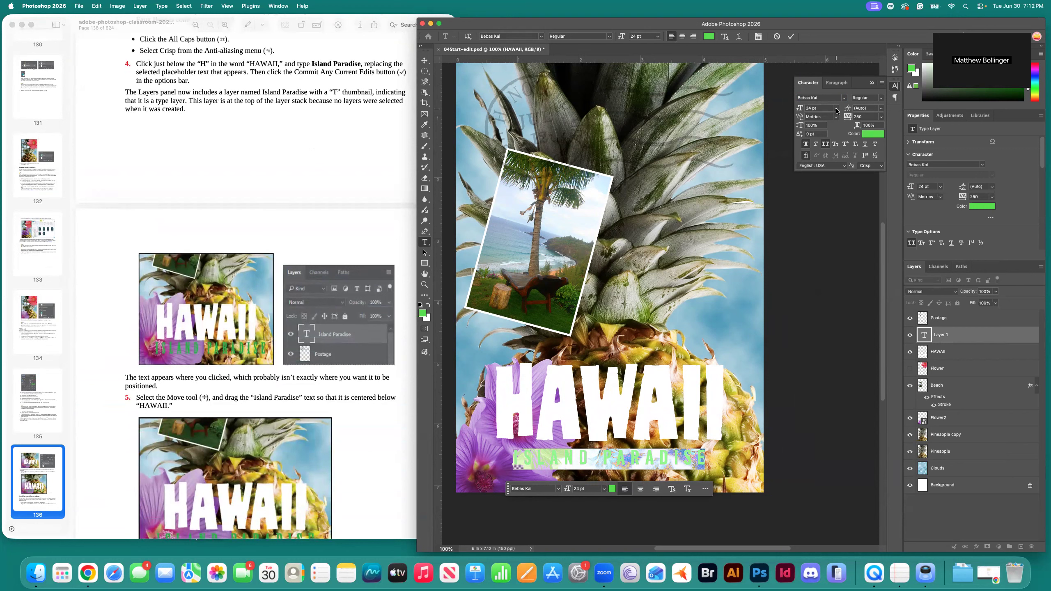
pyautogui.click(836, 111)
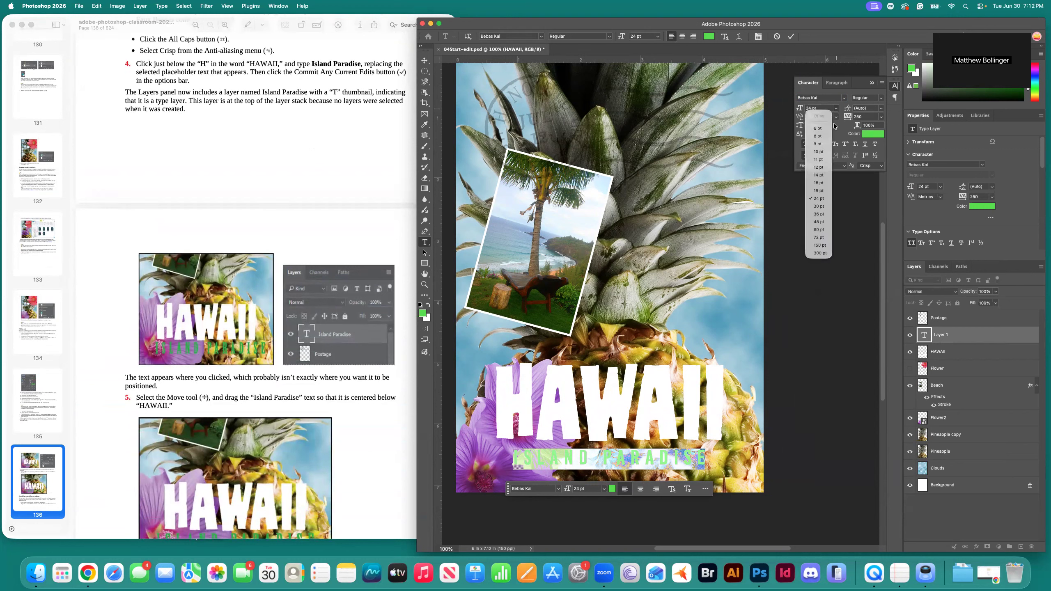
pyautogui.click(819, 214)
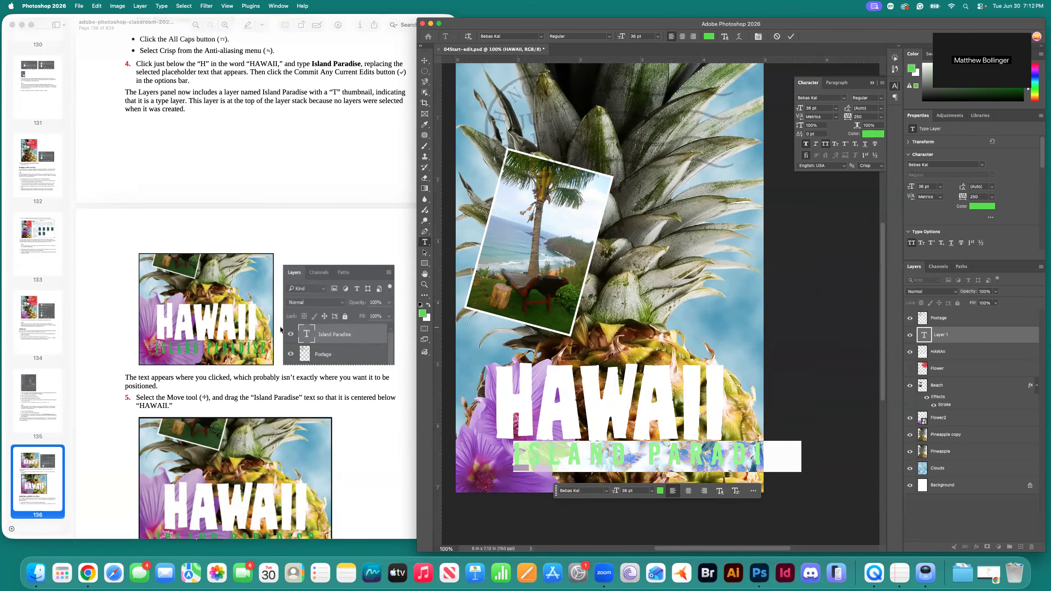
# Commit the ISLAND PARADISE text as its own type layer.
pyautogui.scroll(10, 280, 327)
pyautogui.scroll(2, 280, 328)
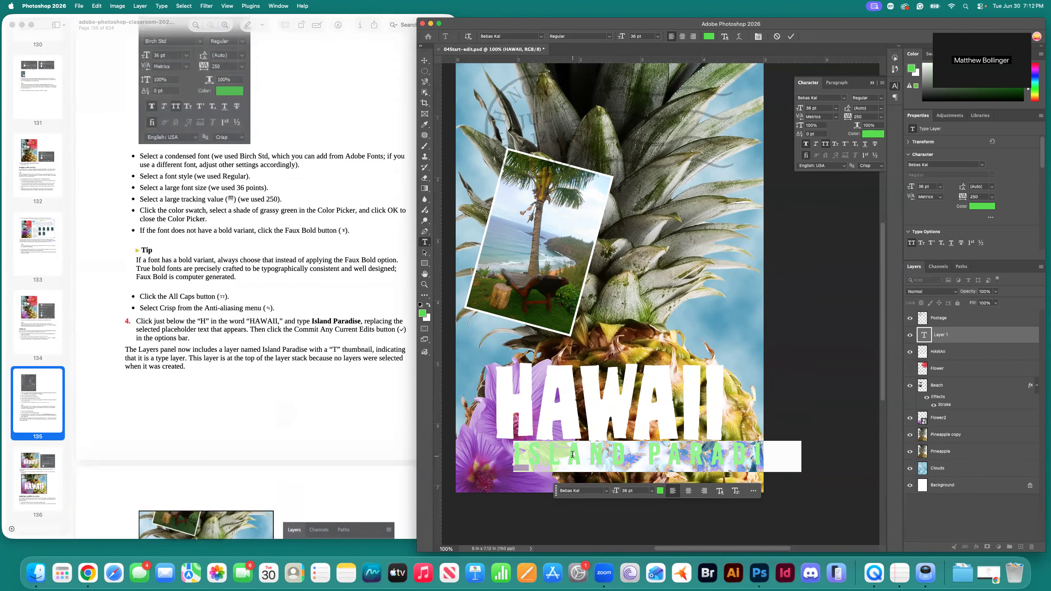
pyautogui.scroll(-5, 573, 454)
pyautogui.hscroll(-4, 573, 454)
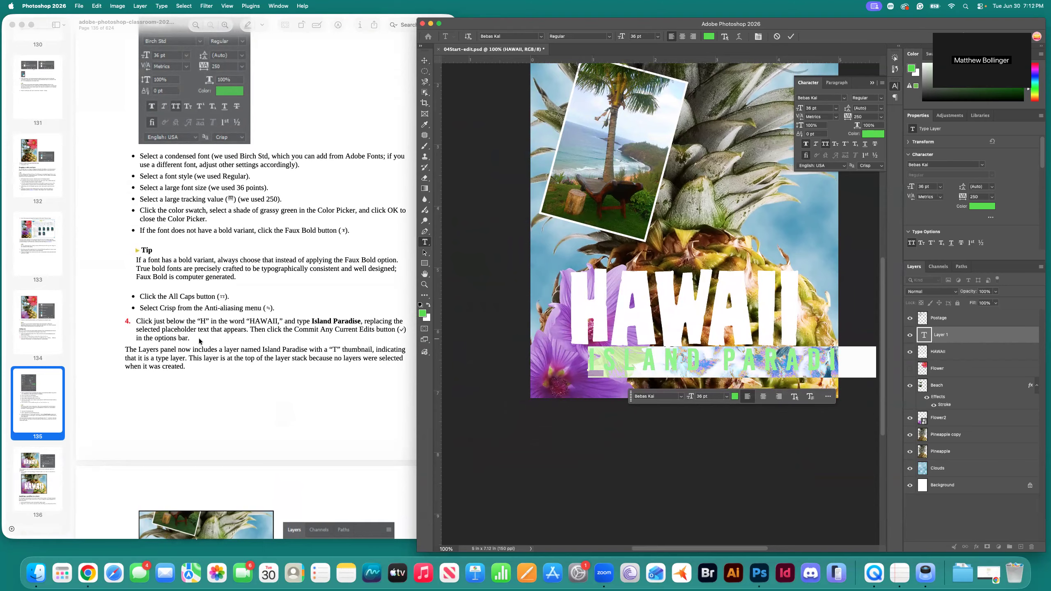
pyautogui.scroll(-2, 205, 343)
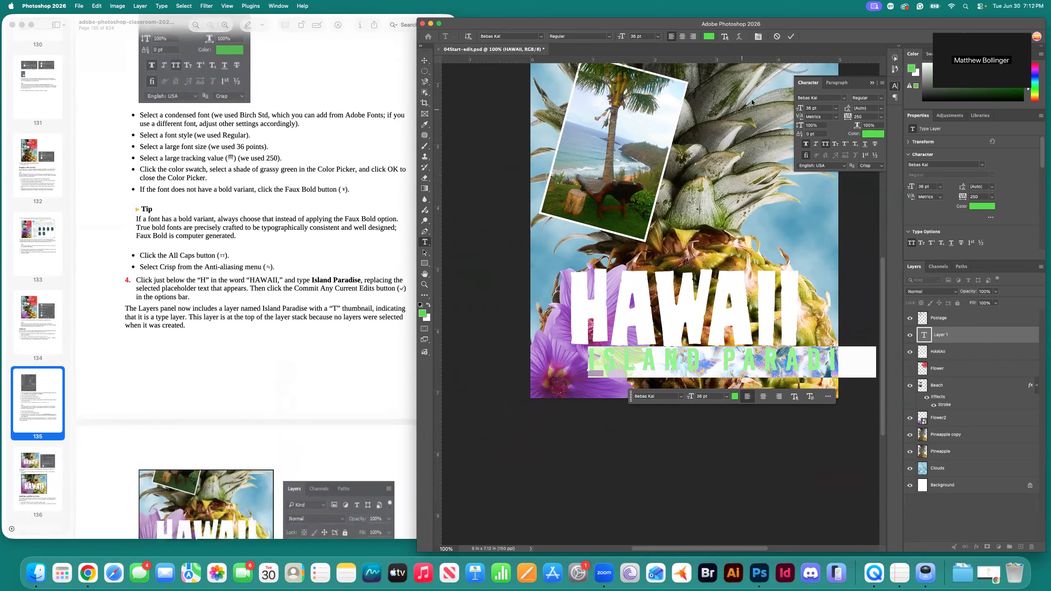
pyautogui.click(791, 36)
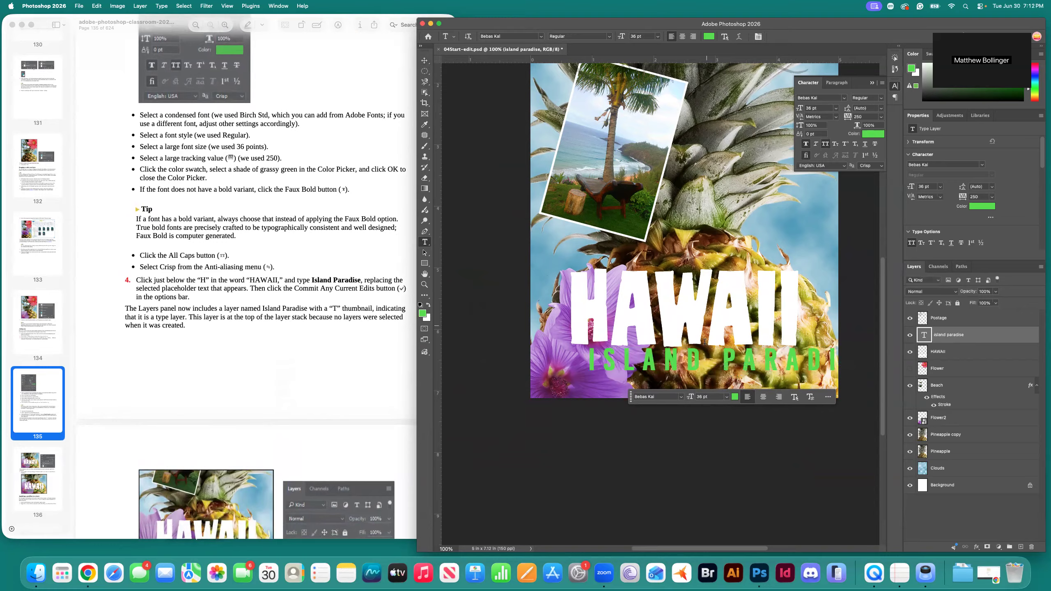
# Drag the ISLAND PARADISE text with the Move tool until it sits centered beneath HAWAII.
pyautogui.click(425, 60)
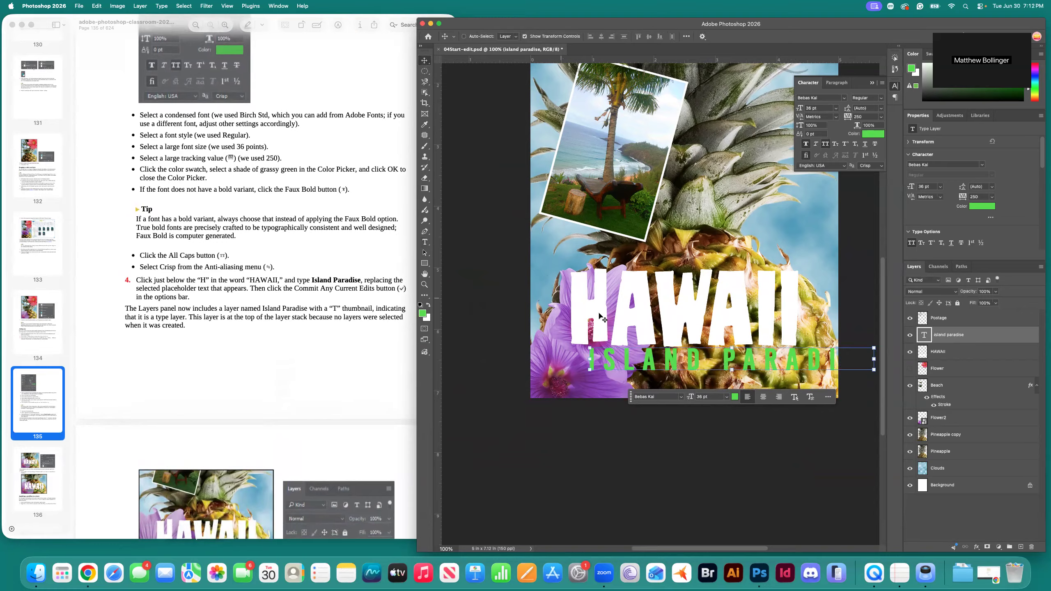
pyautogui.scroll(3, 706, 389)
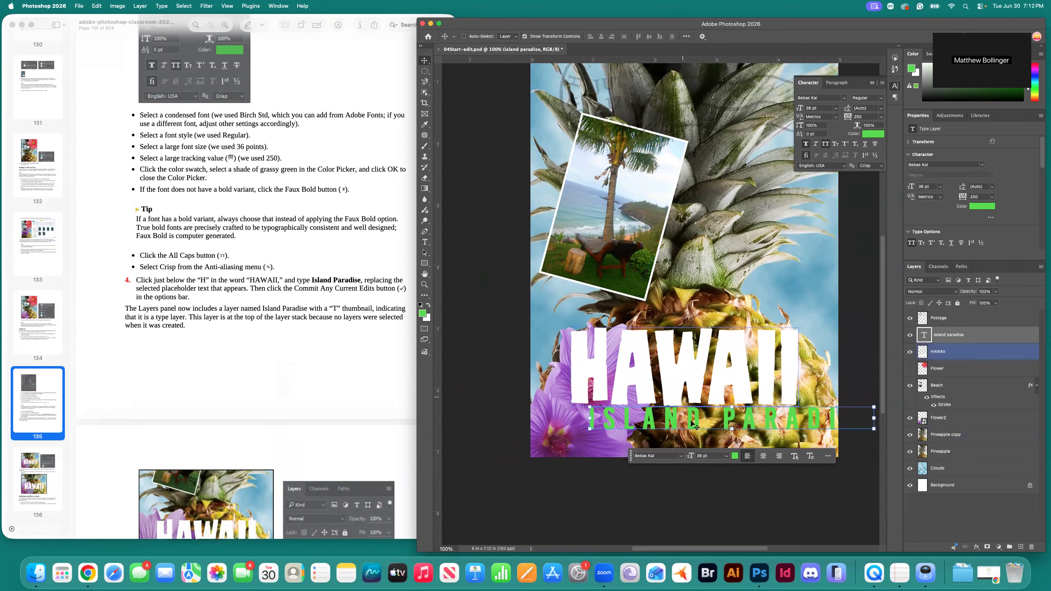
pyautogui.moveTo(698, 425); pyautogui.dragTo(652, 429)
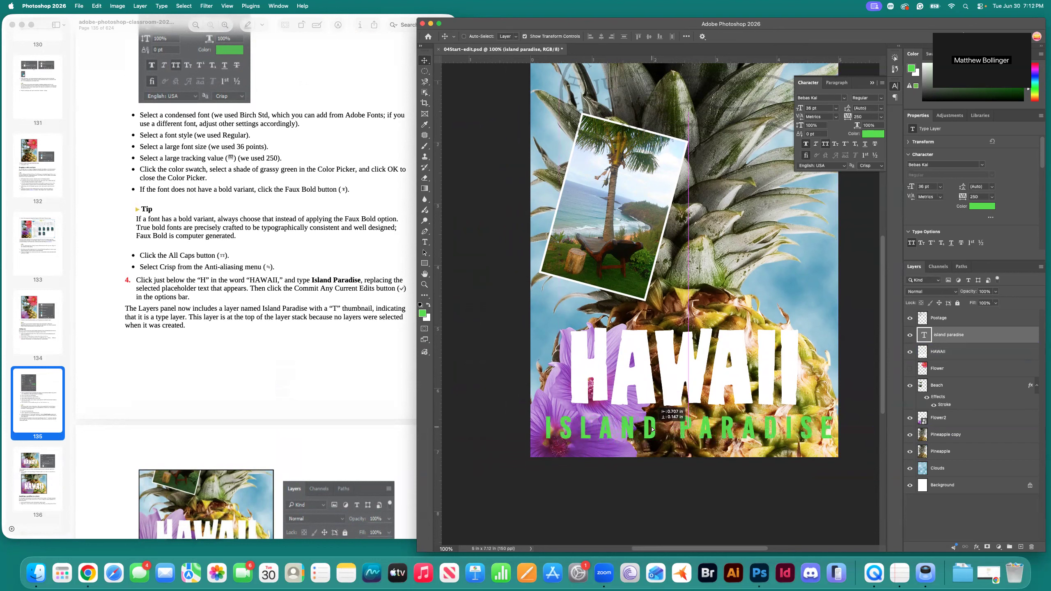
pyautogui.moveTo(652, 429); pyautogui.dragTo(649, 429)
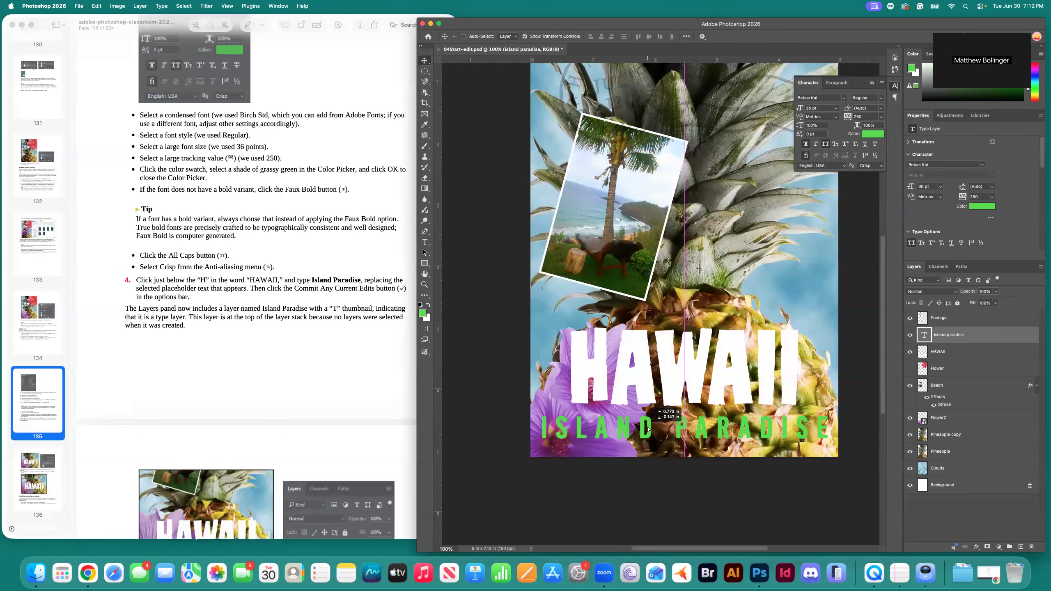
pyautogui.moveTo(648, 430); pyautogui.dragTo(653, 431)
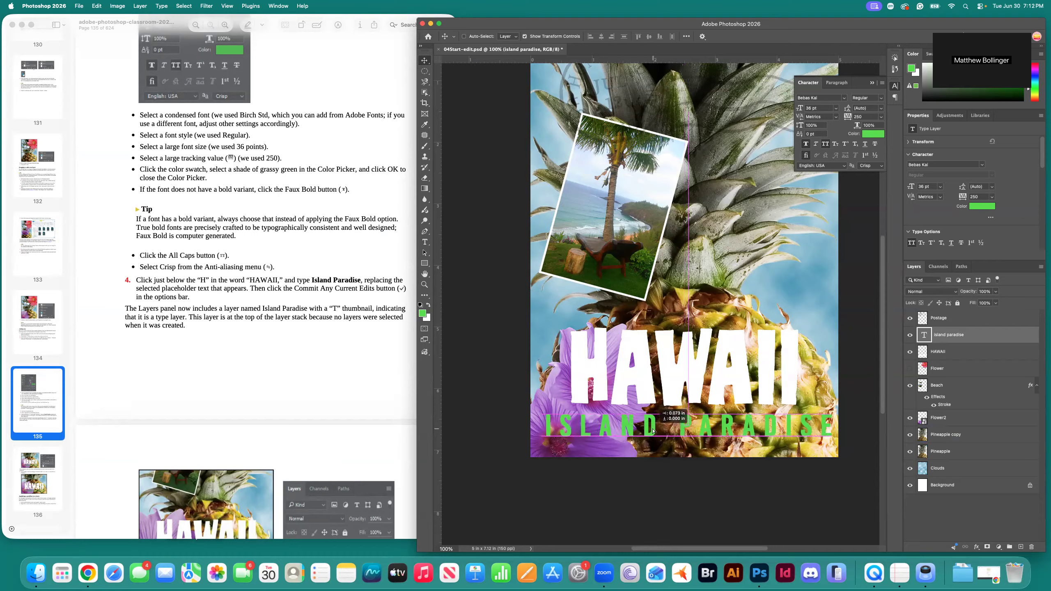
pyautogui.moveTo(653, 431); pyautogui.dragTo(653, 431)
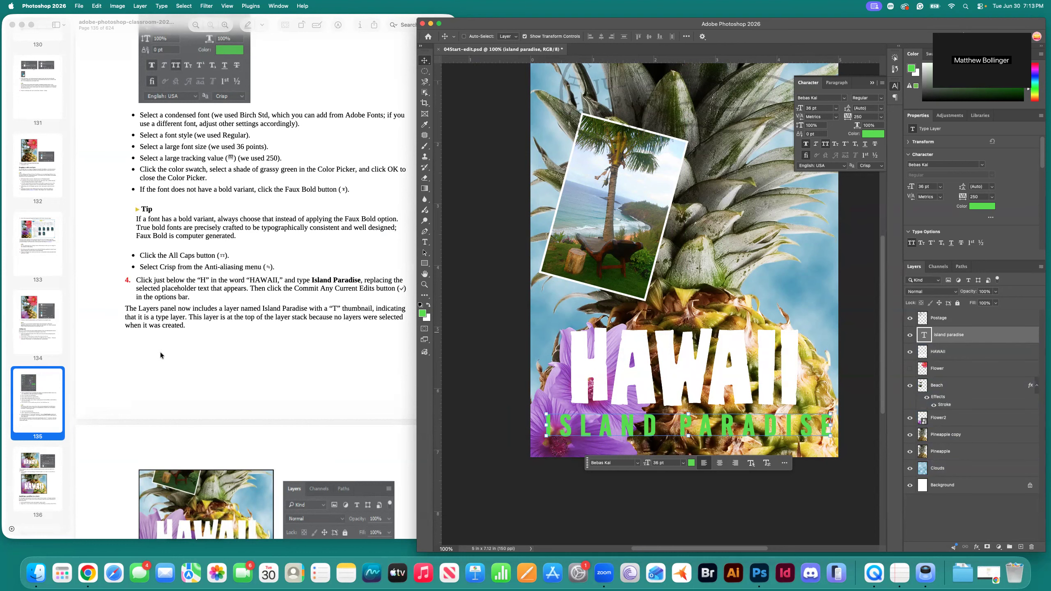
# Select the HAWAII layer in the Layers panel as the active layer.
pyautogui.scroll(-5, 223, 353)
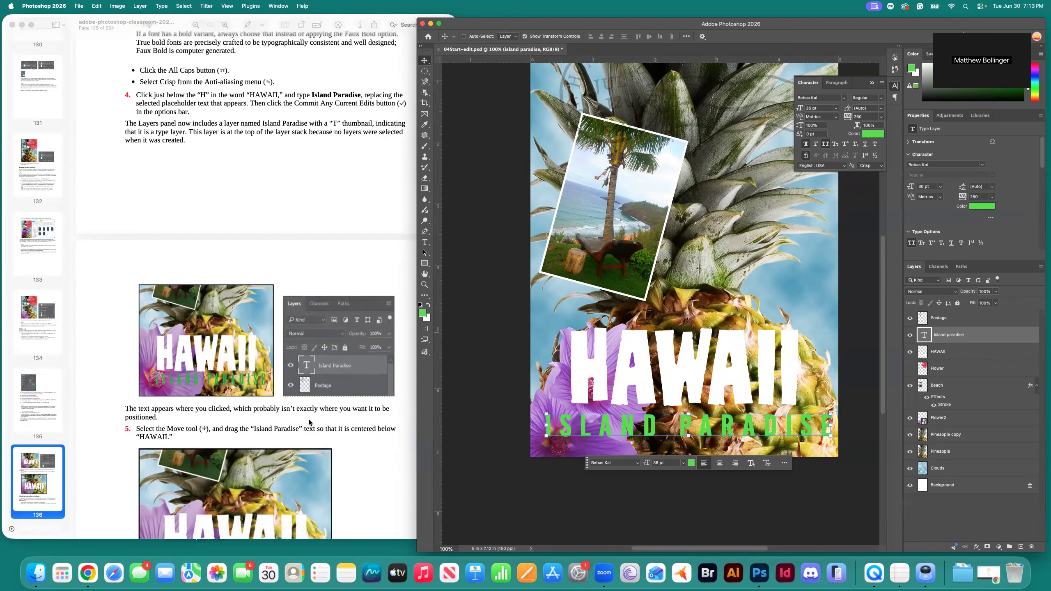
pyautogui.scroll(-1, 309, 419)
pyautogui.scroll(-3, 309, 421)
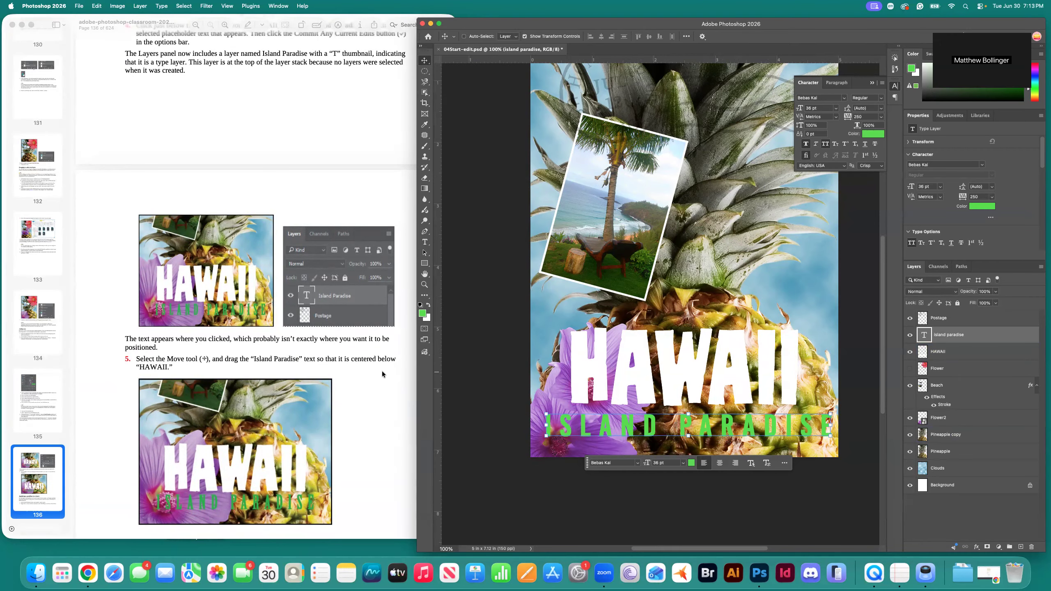
pyautogui.scroll(-10, 354, 373)
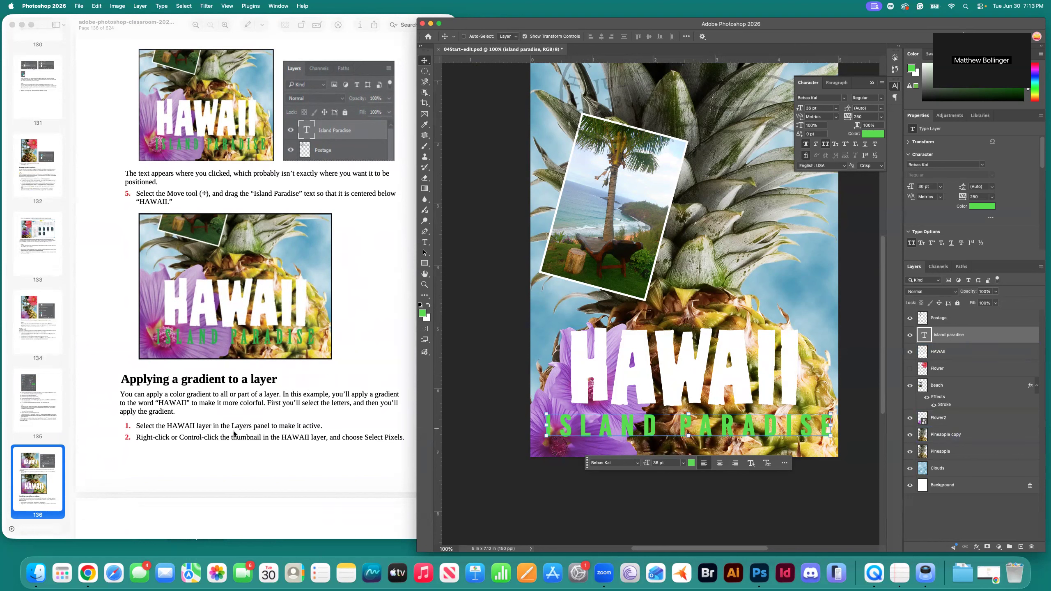
pyautogui.scroll(-1, 226, 434)
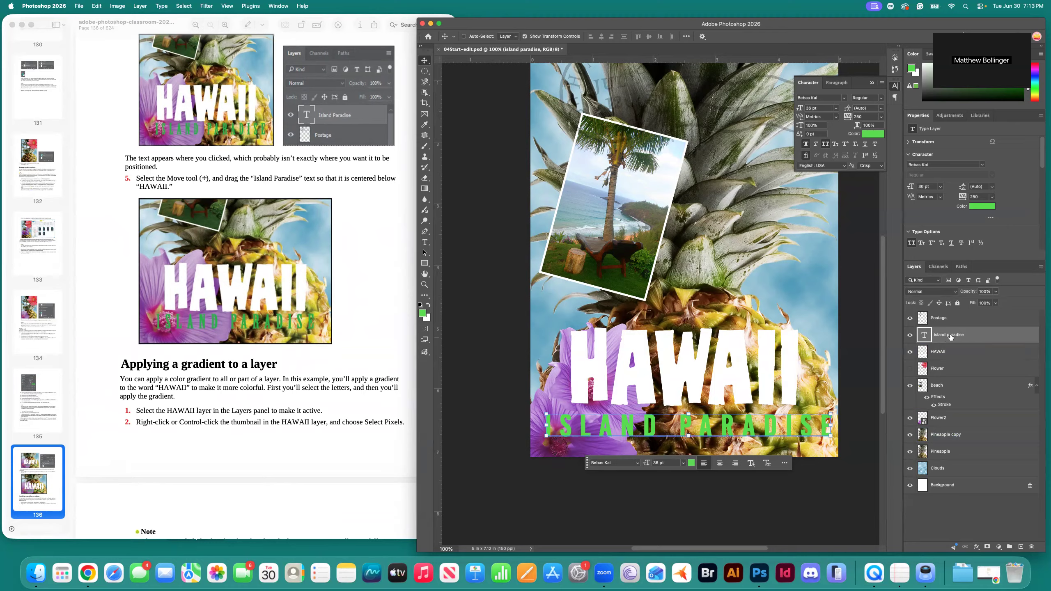
pyautogui.click(948, 352)
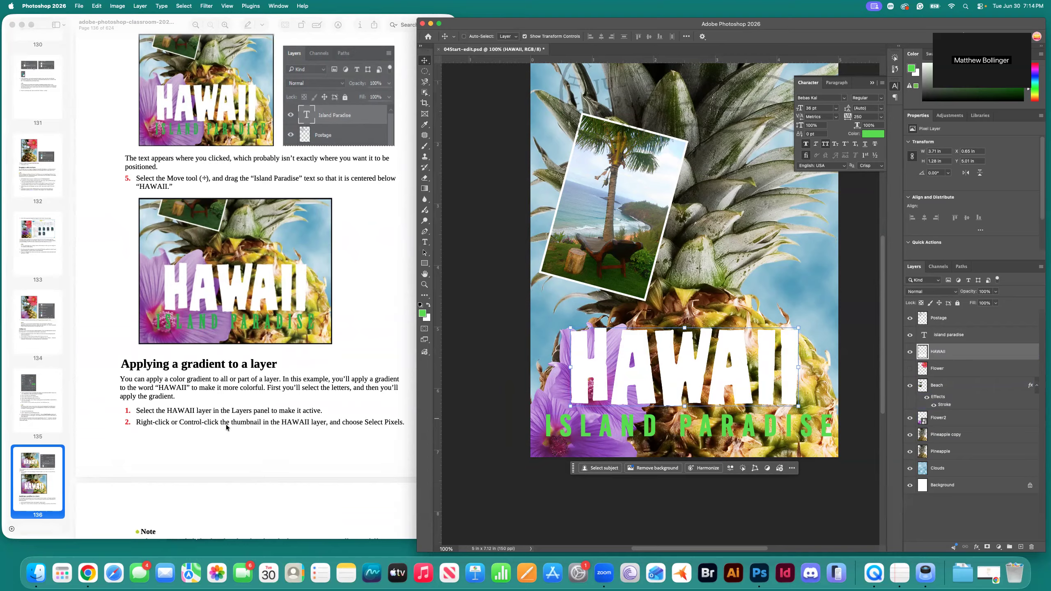
pyautogui.rightClick(923, 352)
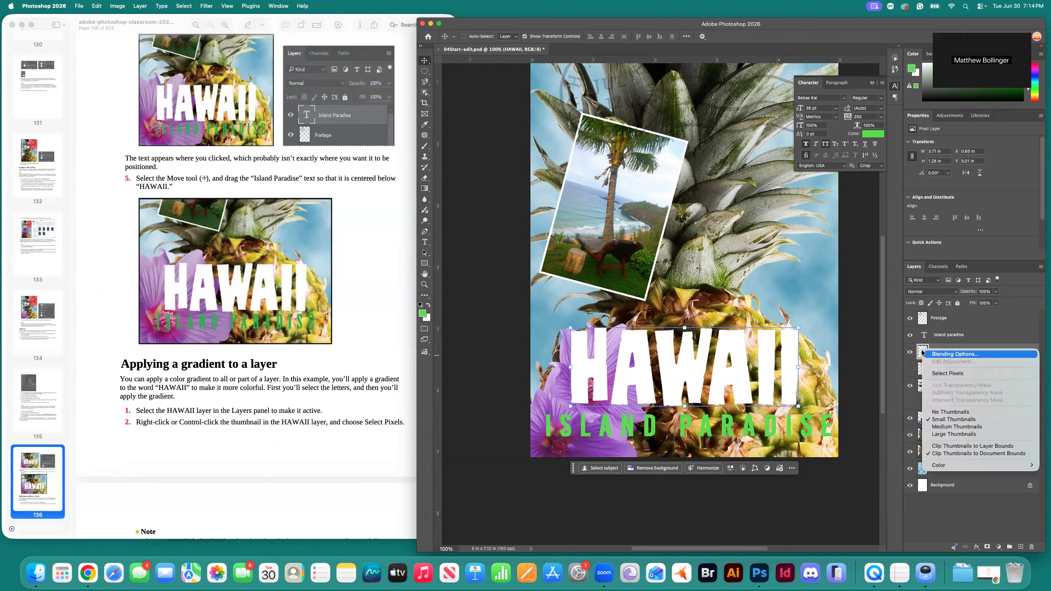
# Load the HAWAII lettering pixels as a selection using Select Pixels.
pyautogui.click(936, 373)
pyautogui.scroll(-2, 335, 401)
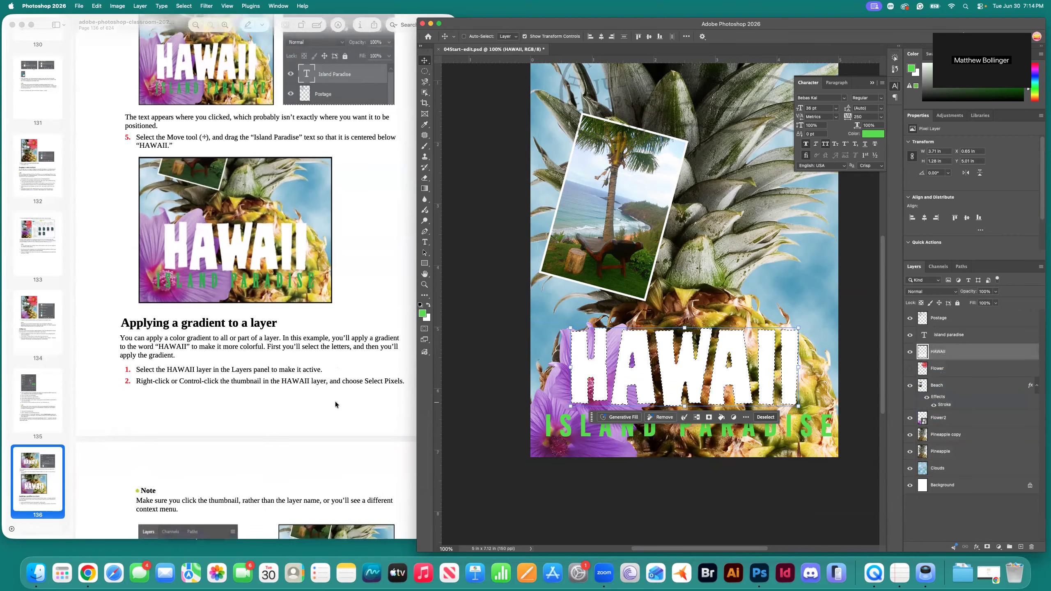
pyautogui.scroll(-10, 336, 404)
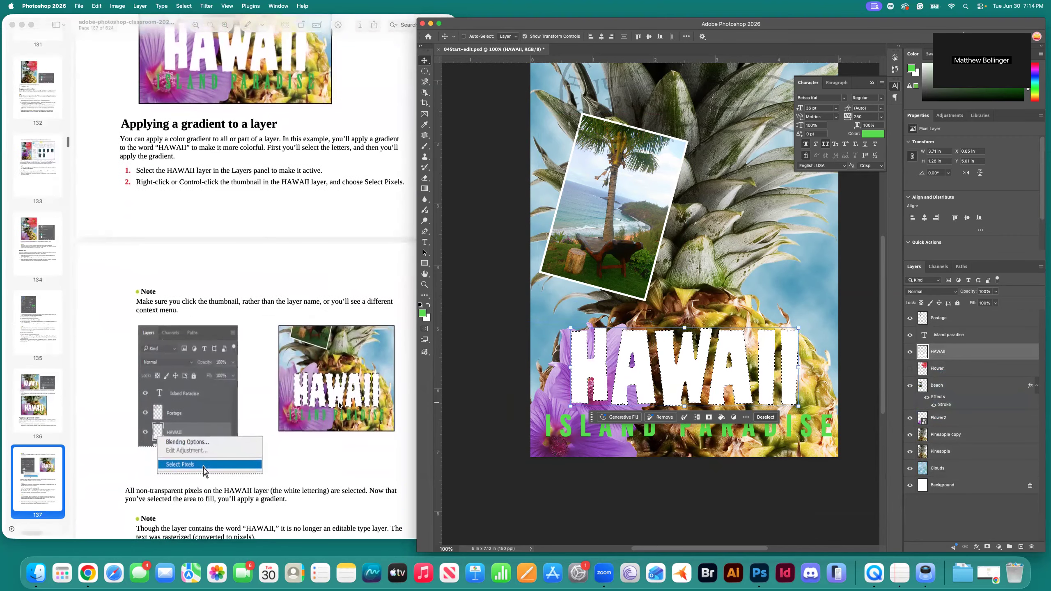
pyautogui.scroll(-5, 339, 405)
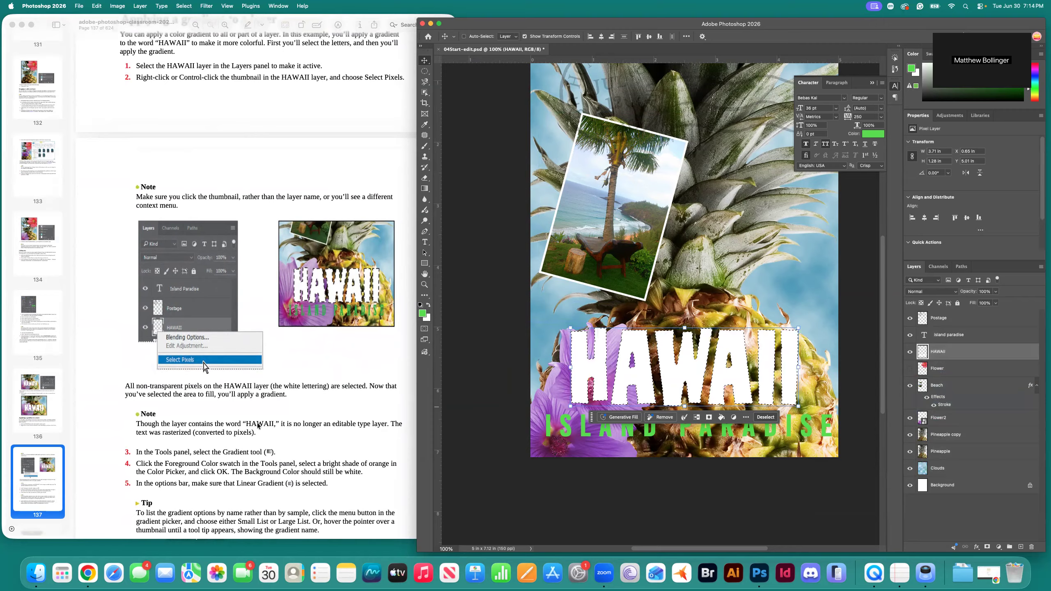
pyautogui.scroll(-2, 253, 422)
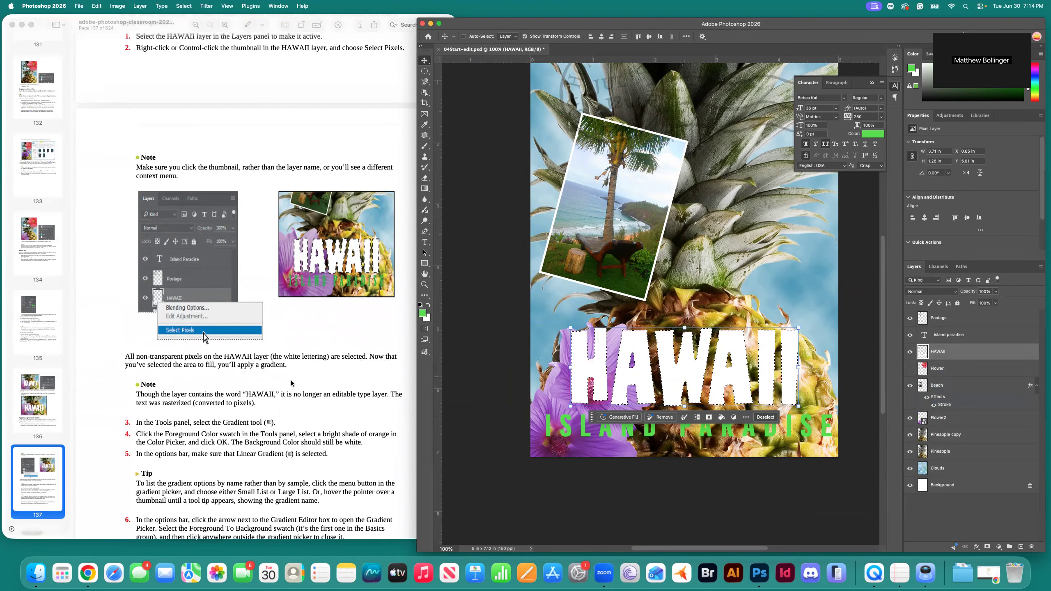
pyautogui.scroll(-5, 292, 383)
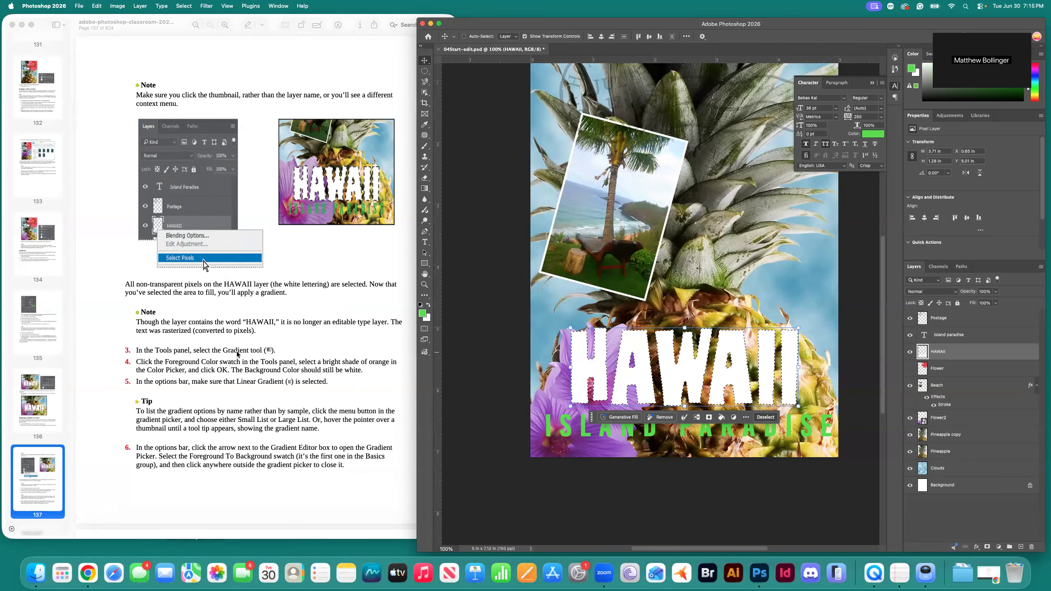
pyautogui.click(426, 191)
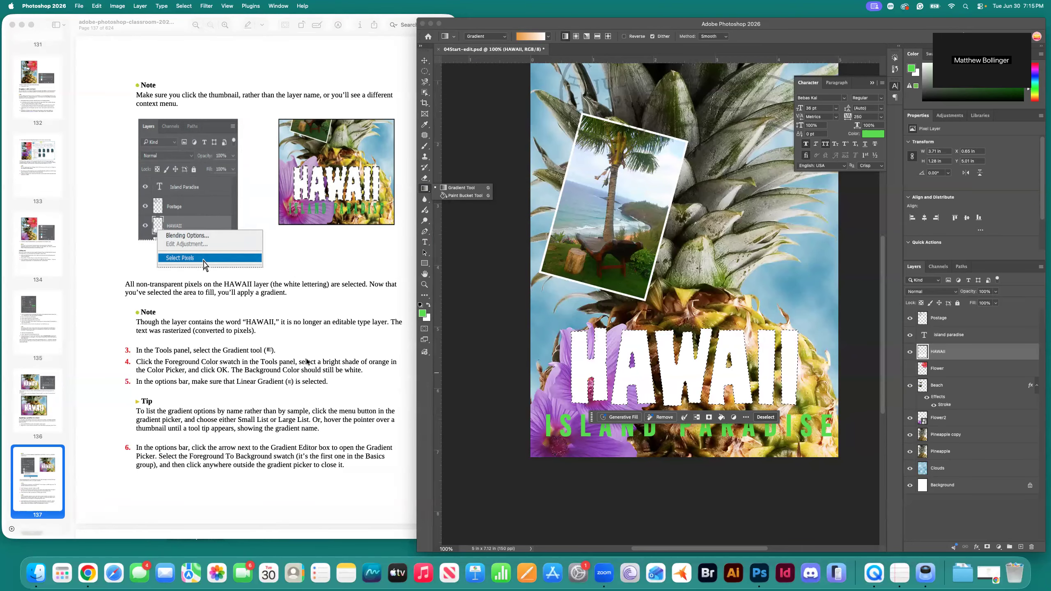
# Set the foreground colour to a bright, saturated red-orange in the Color Picker.
pyautogui.click(423, 314)
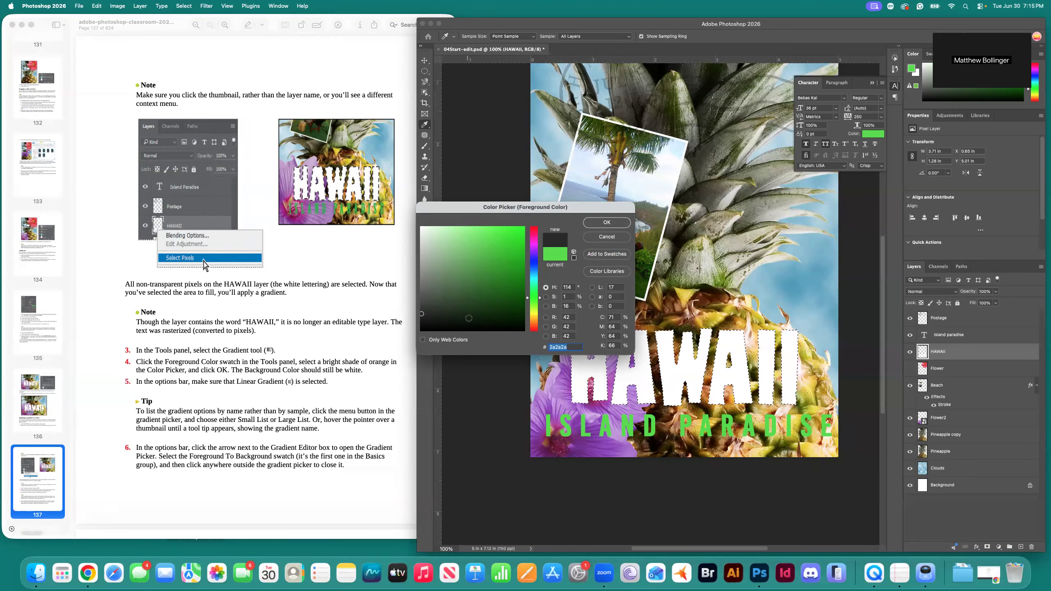
pyautogui.click(535, 320)
pyautogui.moveTo(527, 321); pyautogui.dragTo(527, 324)
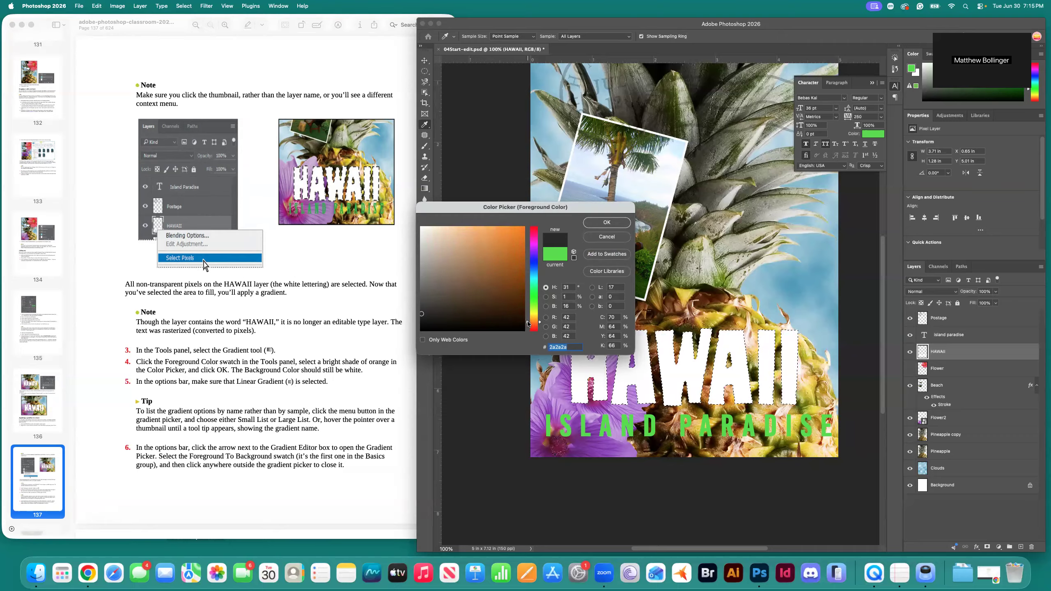
pyautogui.moveTo(425, 316); pyautogui.dragTo(502, 222)
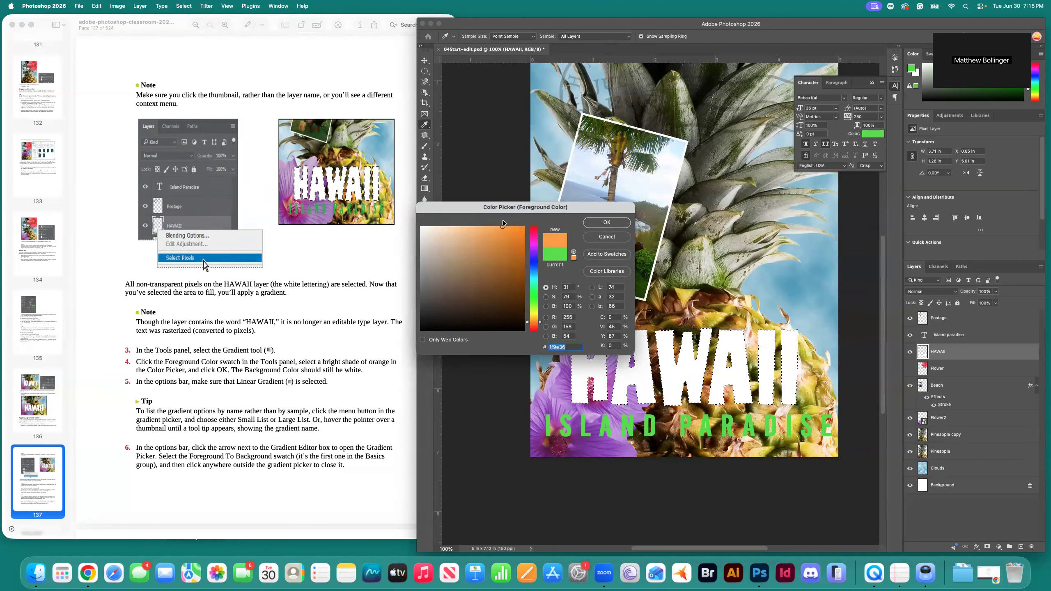
pyautogui.click(623, 226)
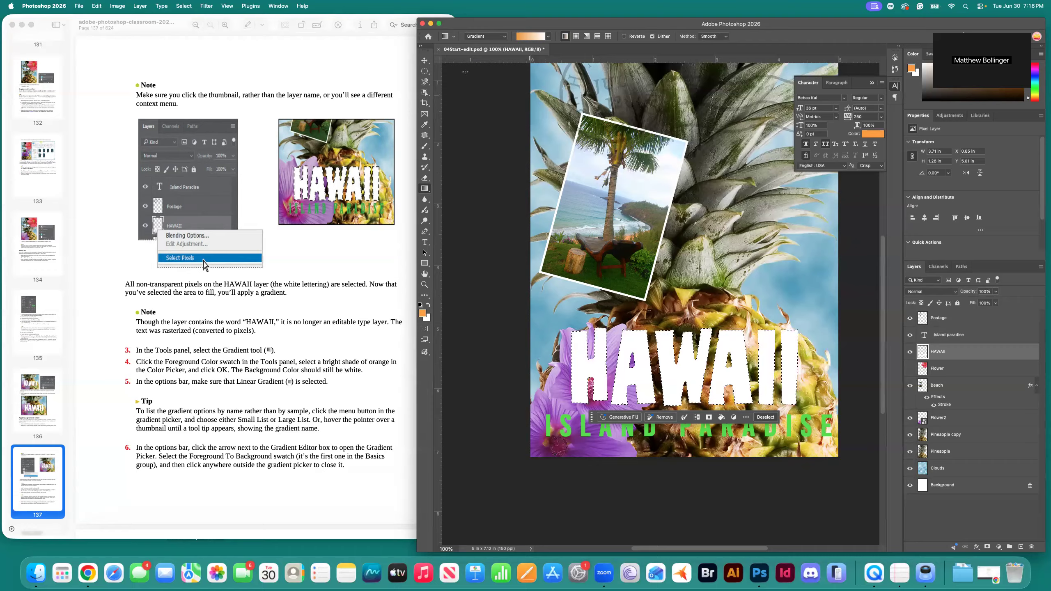
# Keep the standard Gradient type and set the gradient method to Linear.
pyautogui.click(504, 37)
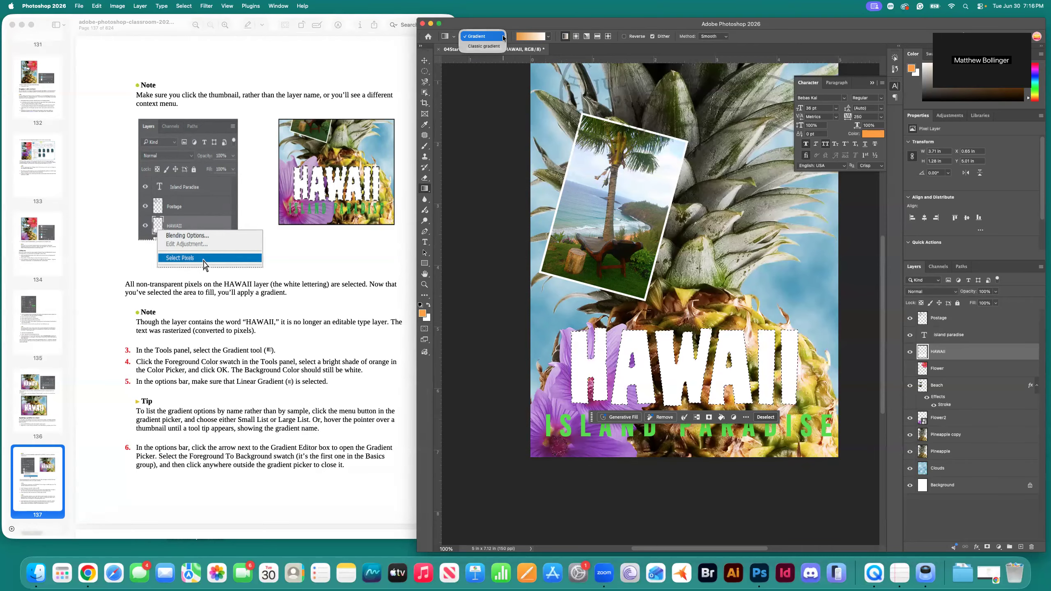
pyautogui.click(497, 28)
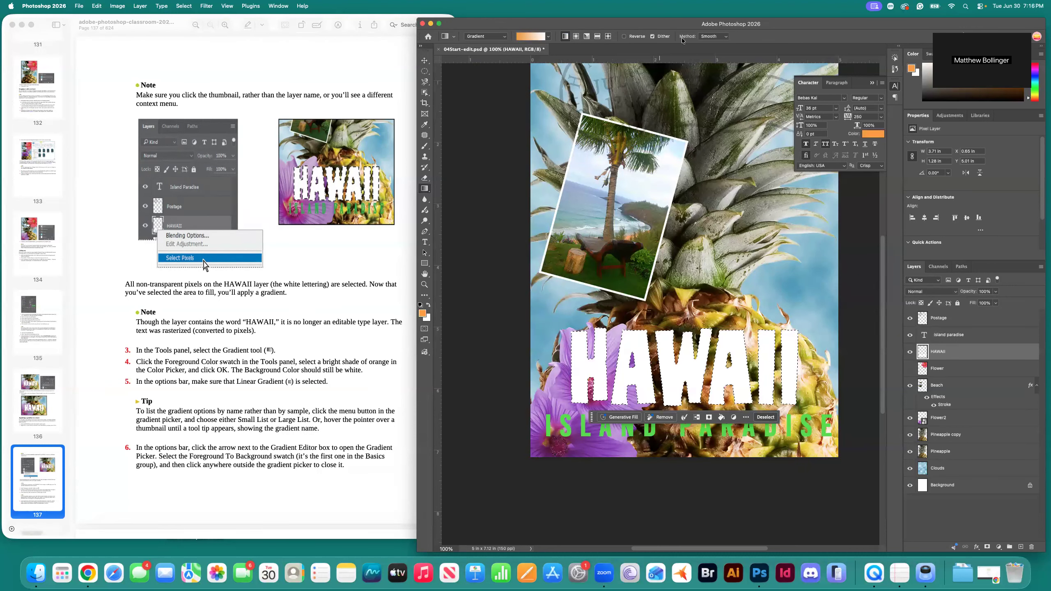
pyautogui.click(717, 37)
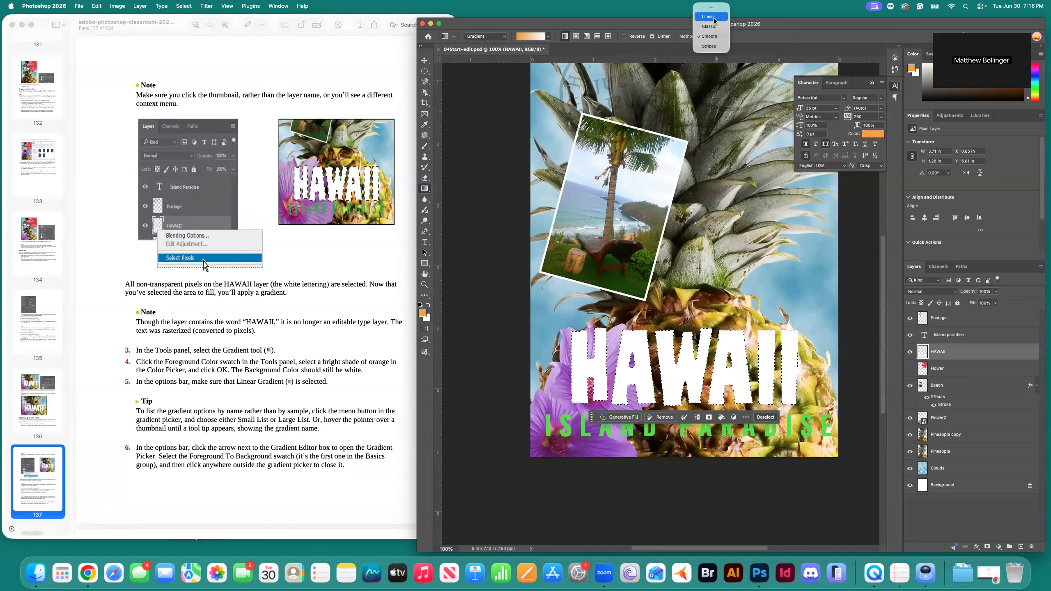
pyautogui.click(709, 16)
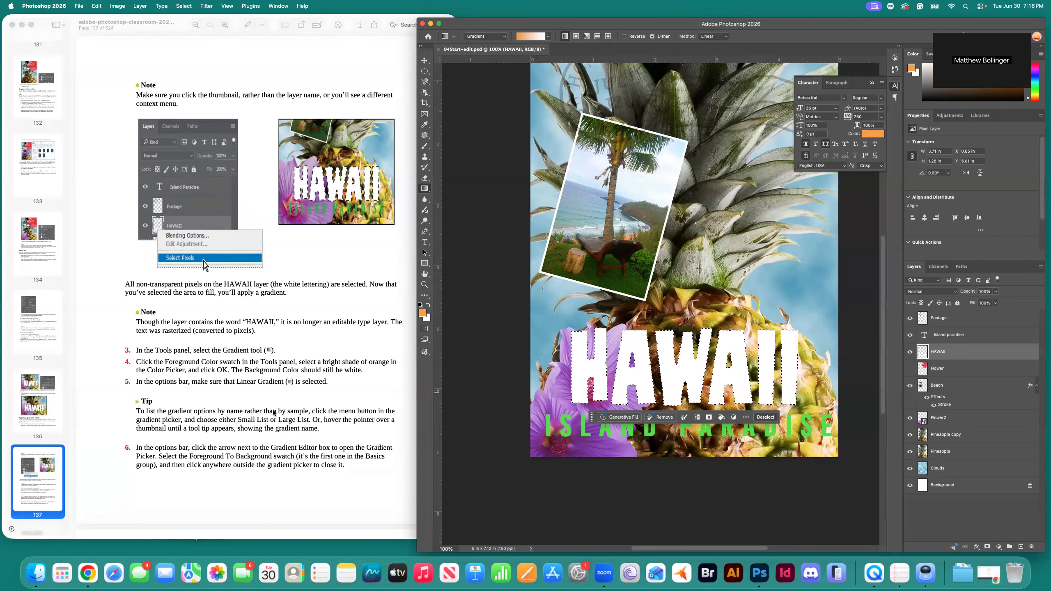
pyautogui.scroll(-3, 221, 422)
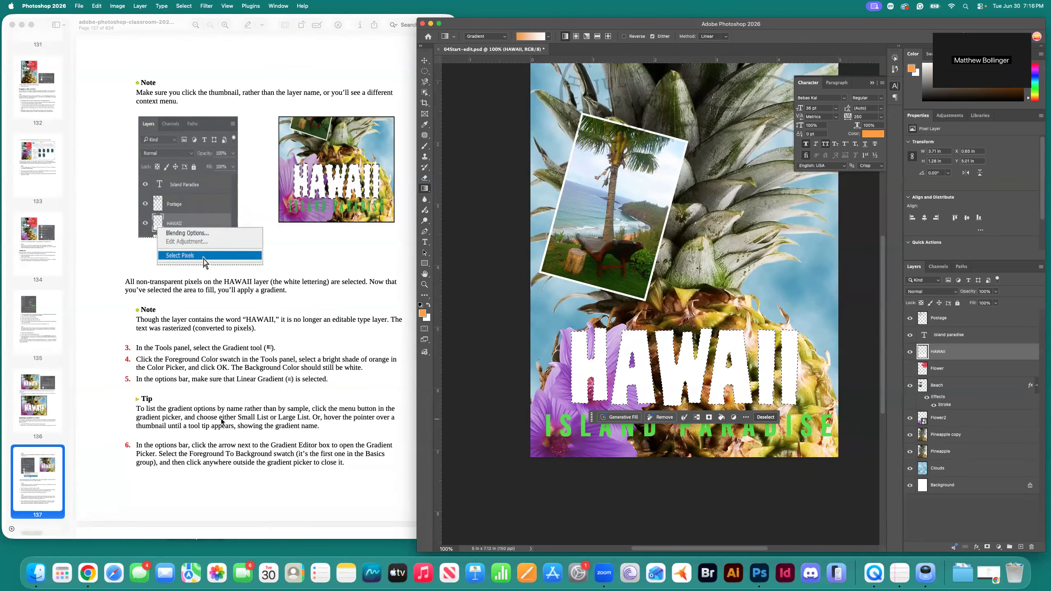
pyautogui.scroll(-2, 226, 425)
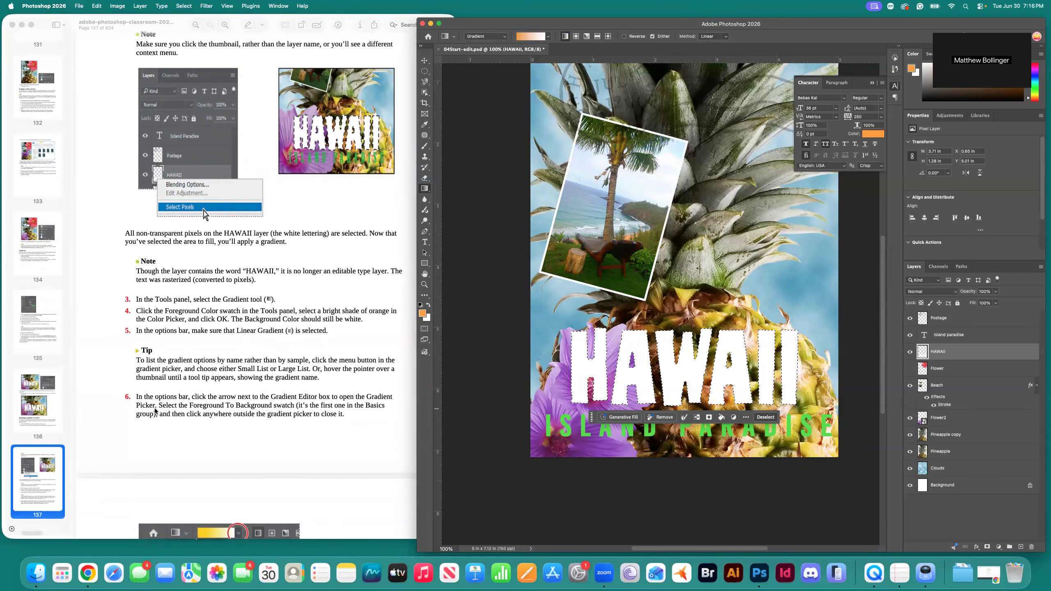
pyautogui.scroll(-5, 234, 414)
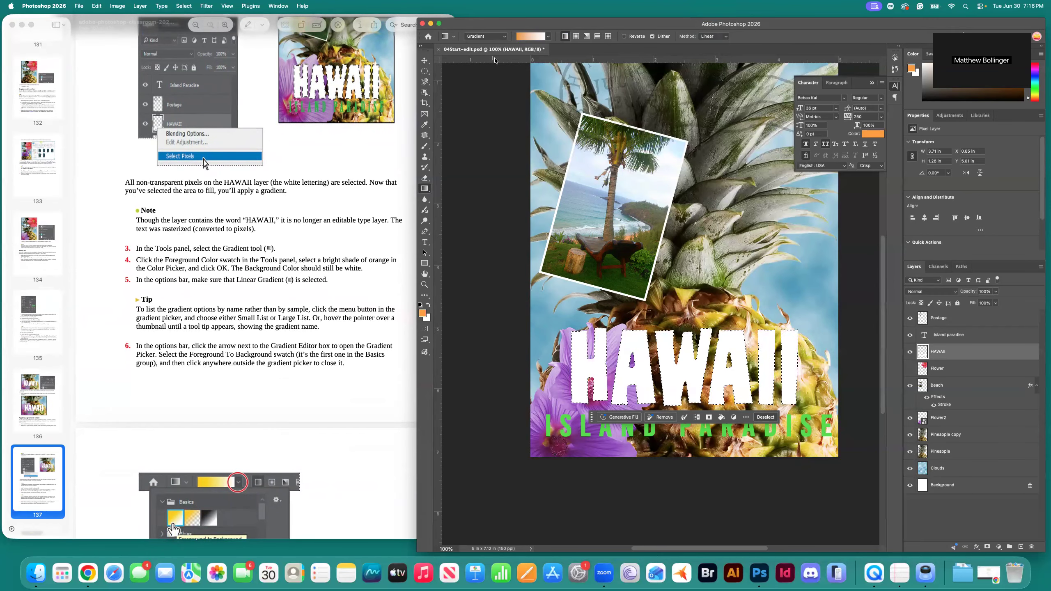
# Choose the Foreground to Background gradient preset for an orange-to-white blend.
pyautogui.click(454, 36)
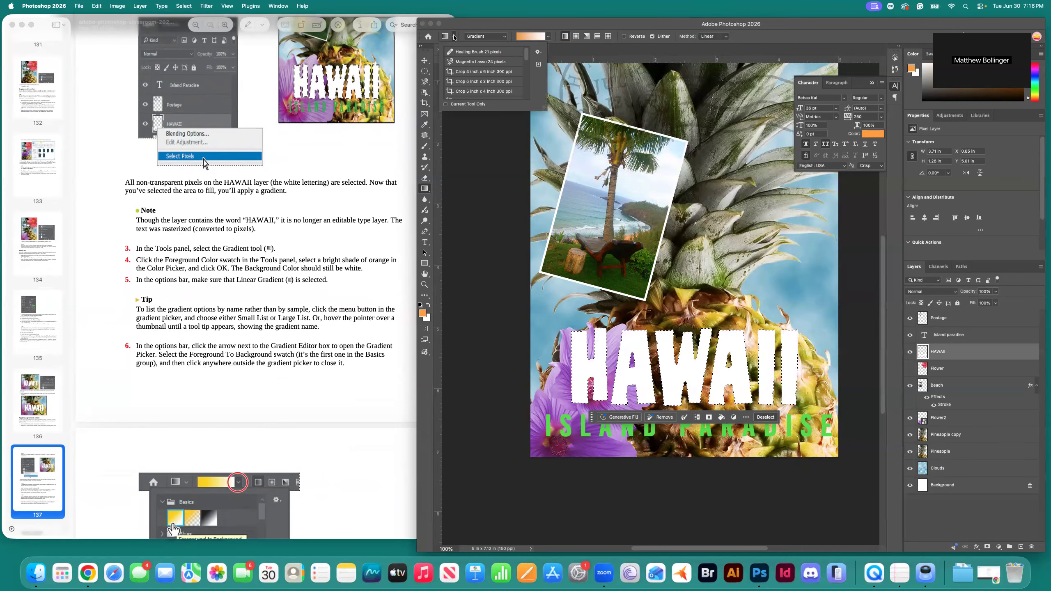
pyautogui.click(325, 357)
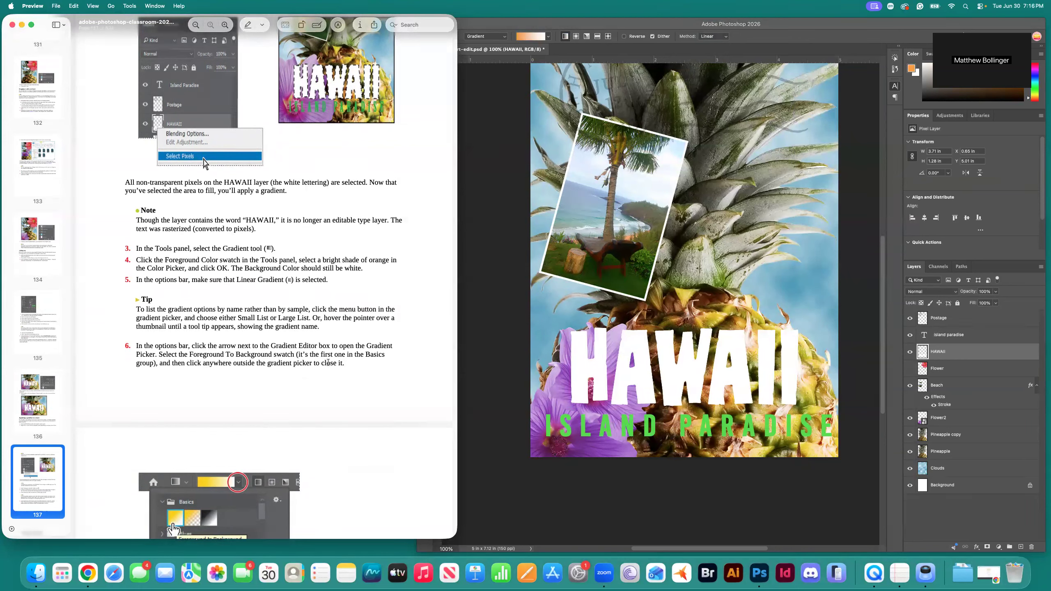
pyautogui.click(548, 39)
pyautogui.click(548, 39)
pyautogui.click(548, 38)
pyautogui.click(549, 38)
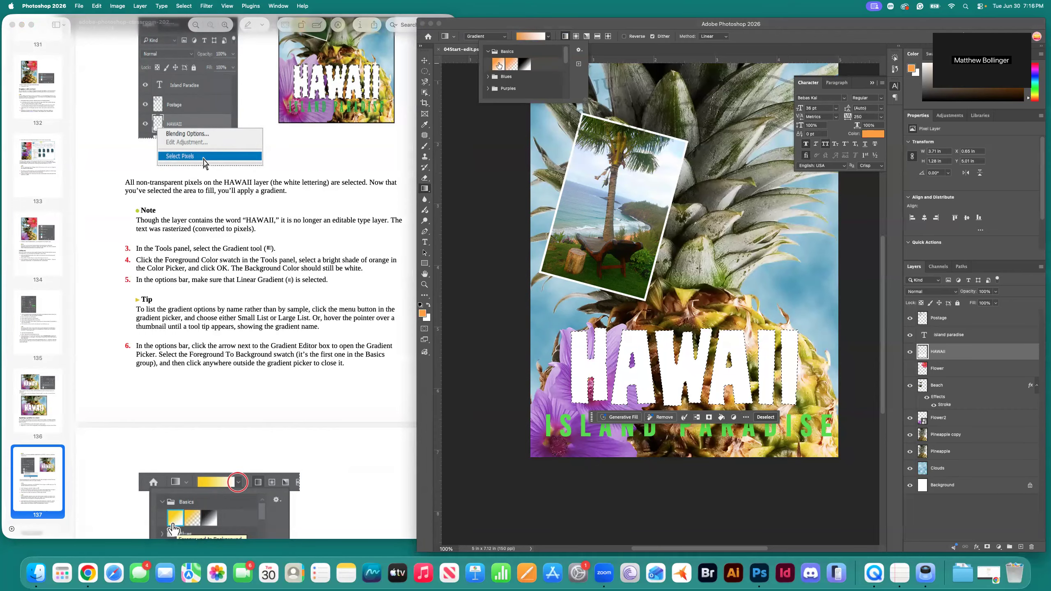
pyautogui.click(499, 65)
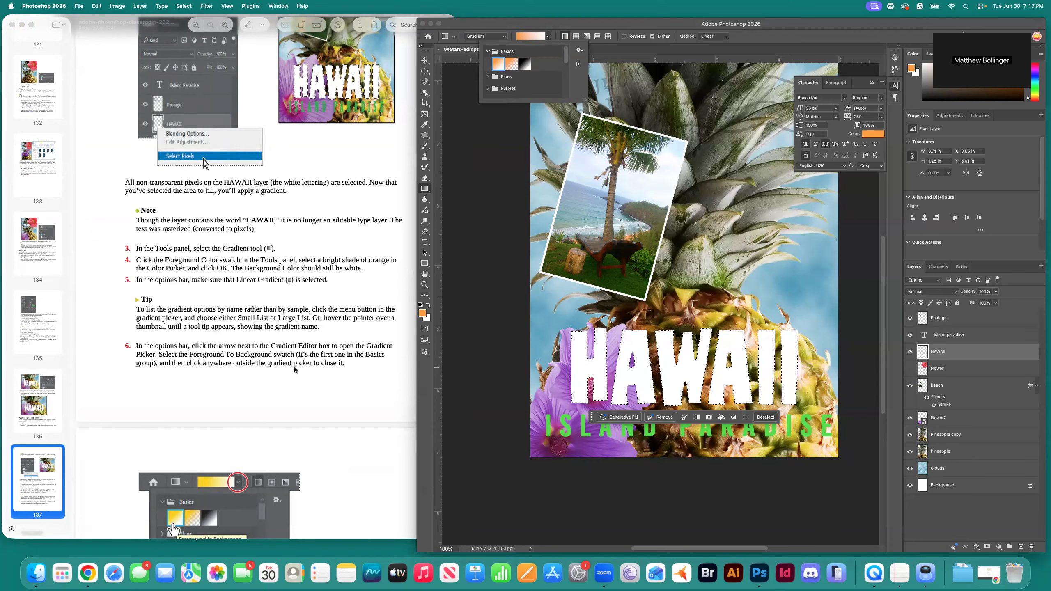
pyautogui.click(636, 27)
pyautogui.scroll(-10, 328, 286)
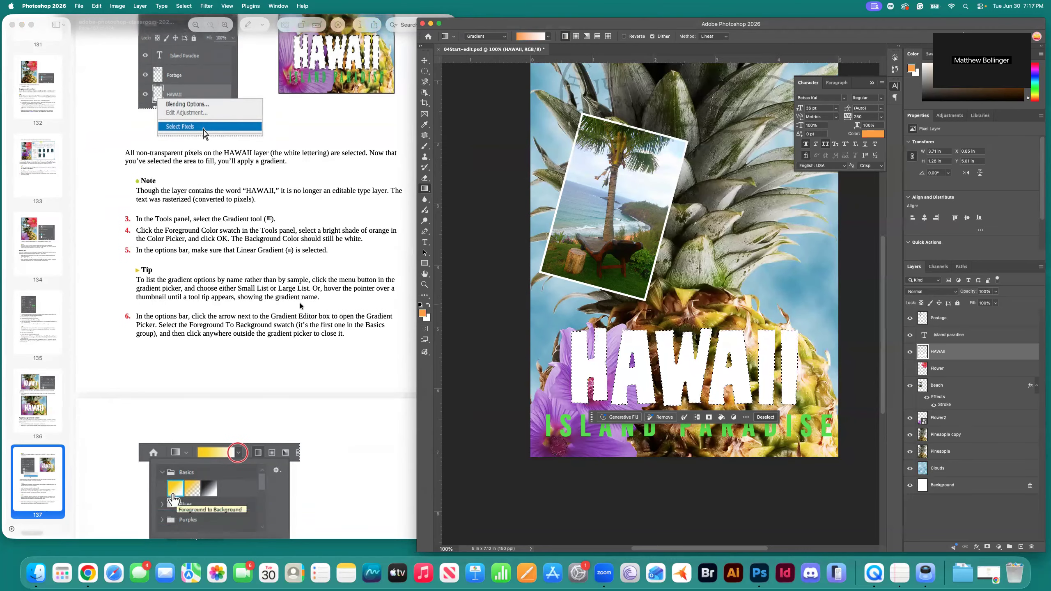
pyautogui.scroll(-4, 301, 302)
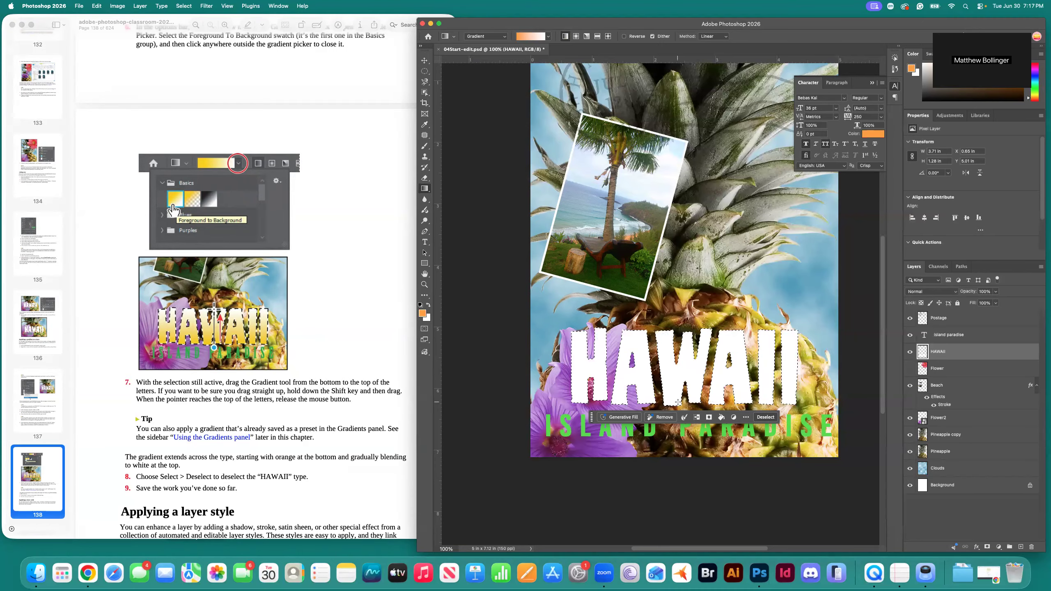
# Drag the orange-to-white gradient up across HAWAII, lowering the top handle so the letters look more orange.
pyautogui.moveTo(685, 407); pyautogui.dragTo(686, 284)
pyautogui.scroll(-2, 684, 322)
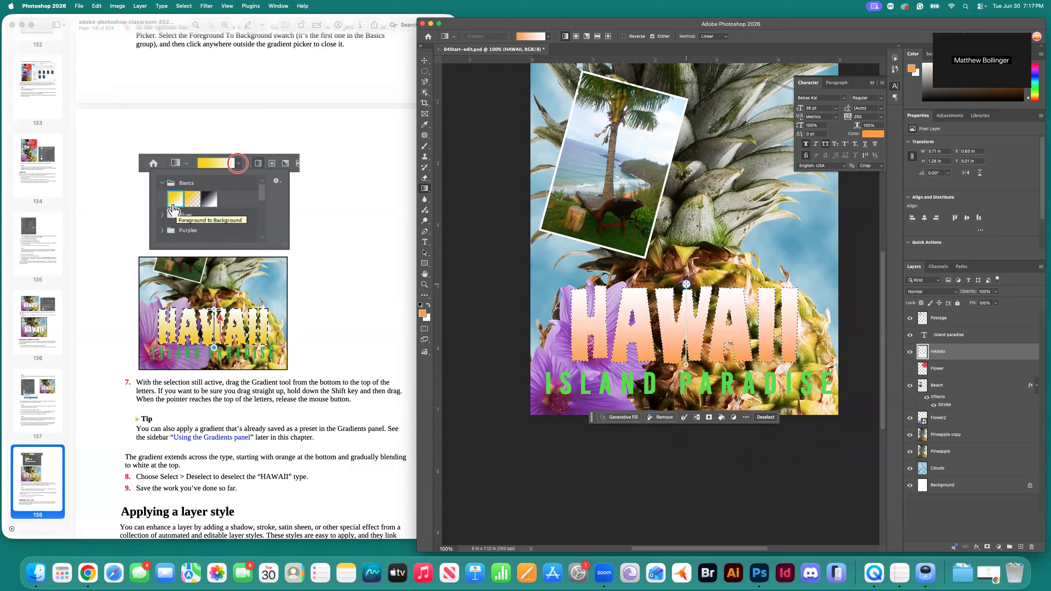
pyautogui.moveTo(686, 284)
pyautogui.mouseDown()
pyautogui.moveTo(691, 248)
pyautogui.moveTo(684, 295)
pyautogui.mouseUp()
pyautogui.scroll(1, 691, 249)
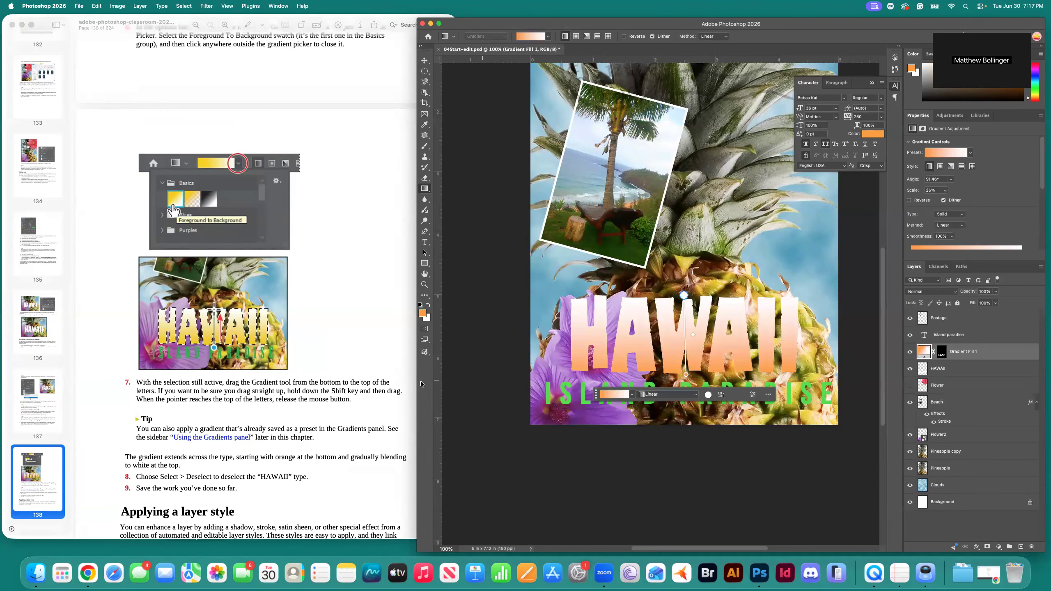
pyautogui.scroll(-2, 310, 408)
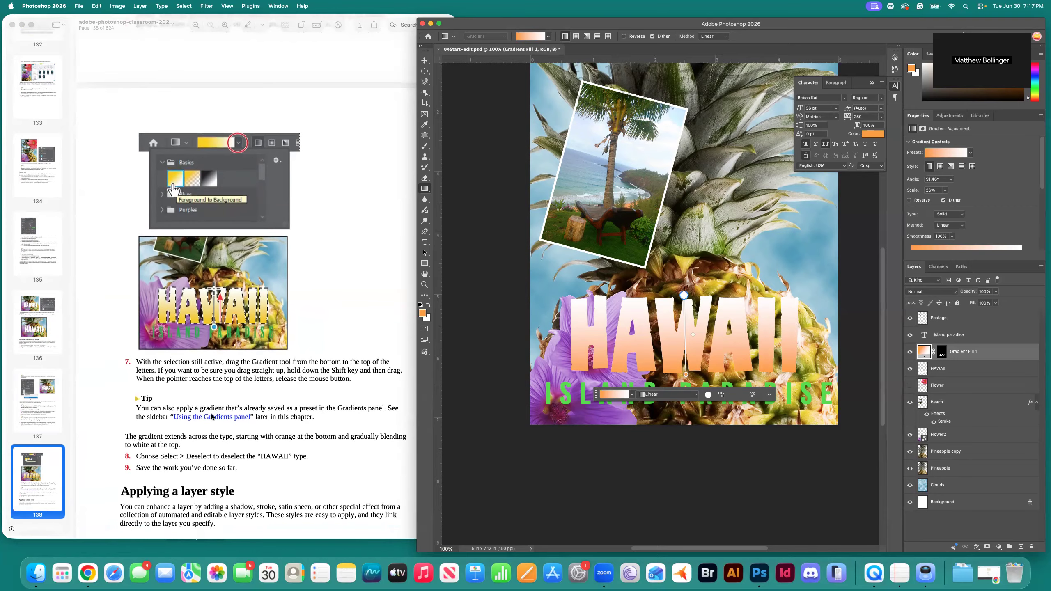
pyautogui.scroll(-5, 304, 410)
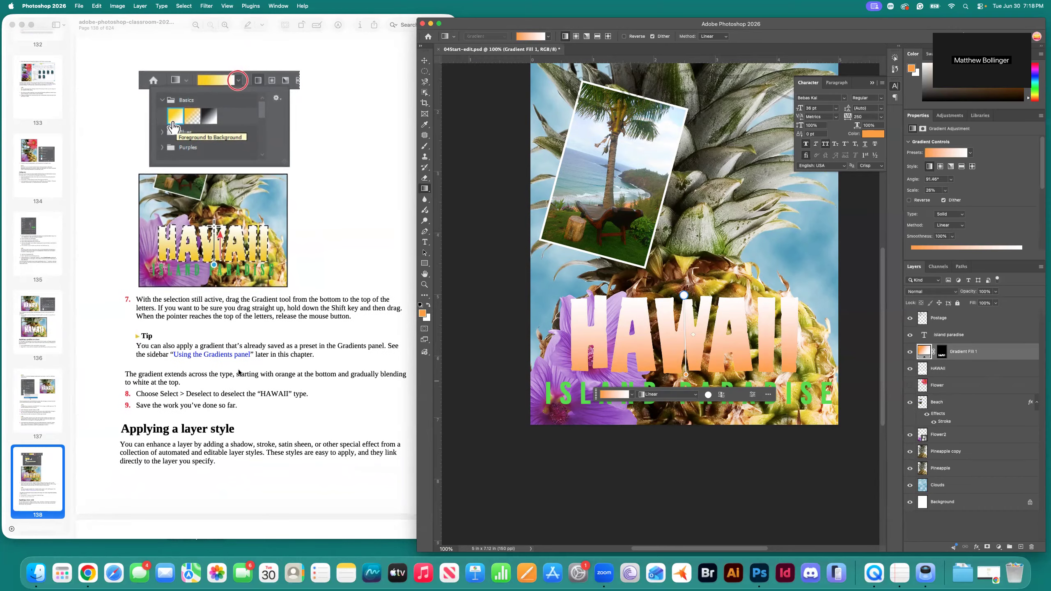
pyautogui.scroll(1, 248, 380)
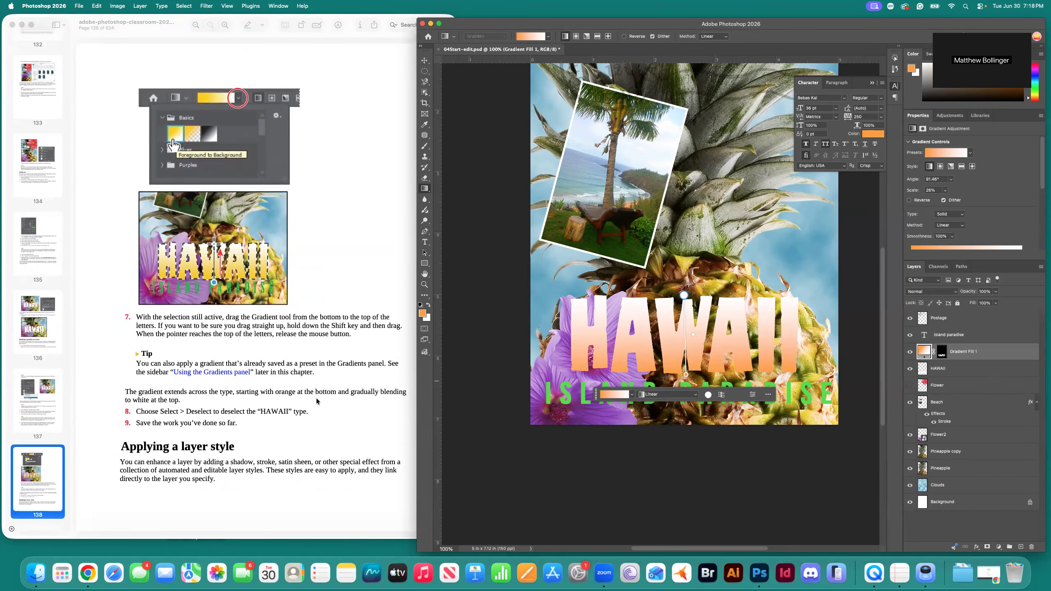
pyautogui.scroll(-1, 265, 412)
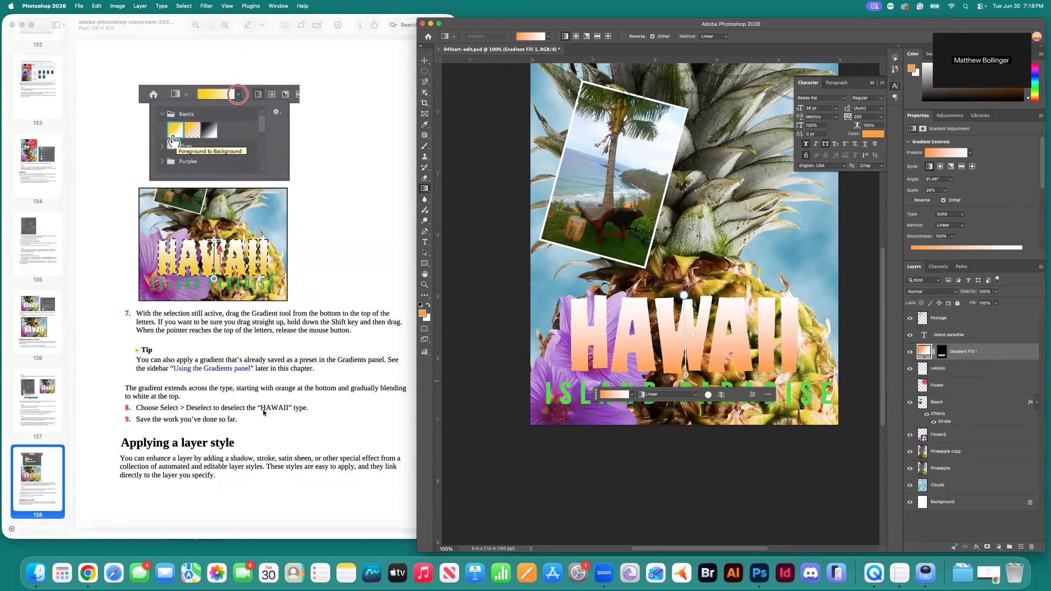
pyautogui.click(425, 61)
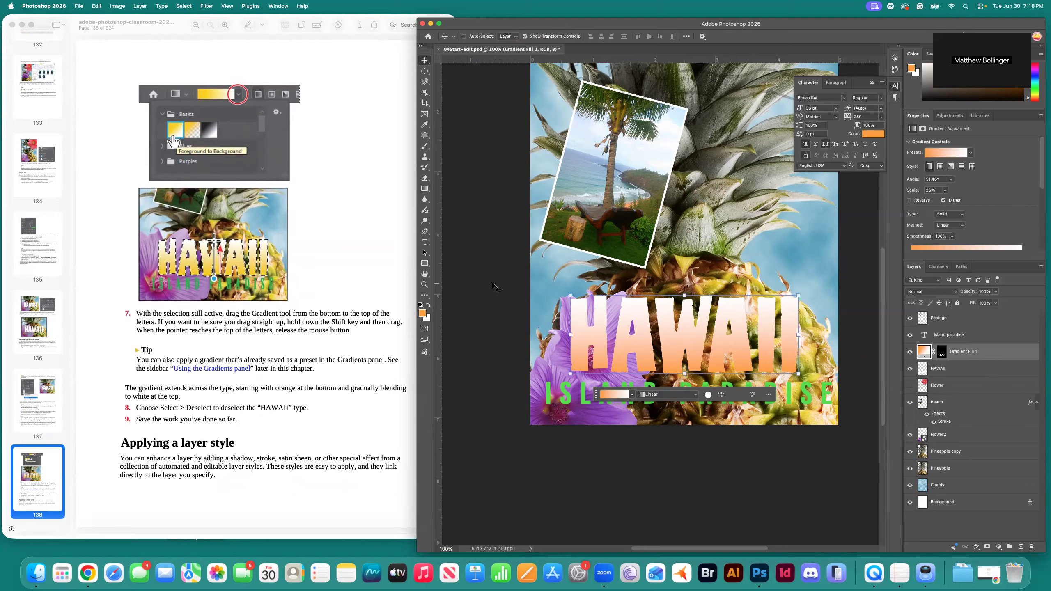
# Save the postcard with the gradient-filled HAWAII lettering.
pyautogui.press('super+s')
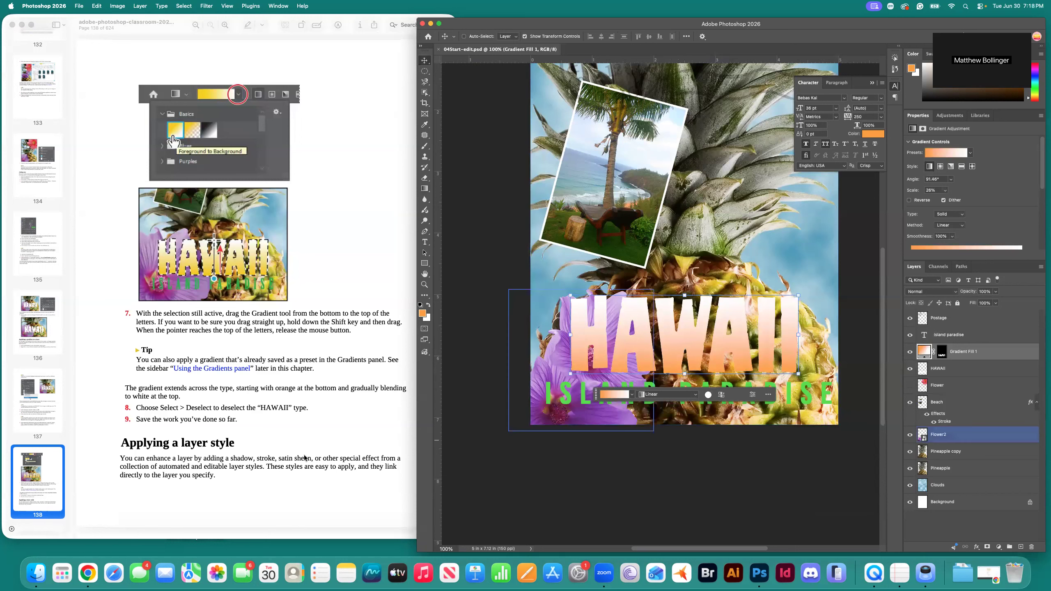
pyautogui.scroll(-2, 251, 469)
pyautogui.scroll(-10, 249, 469)
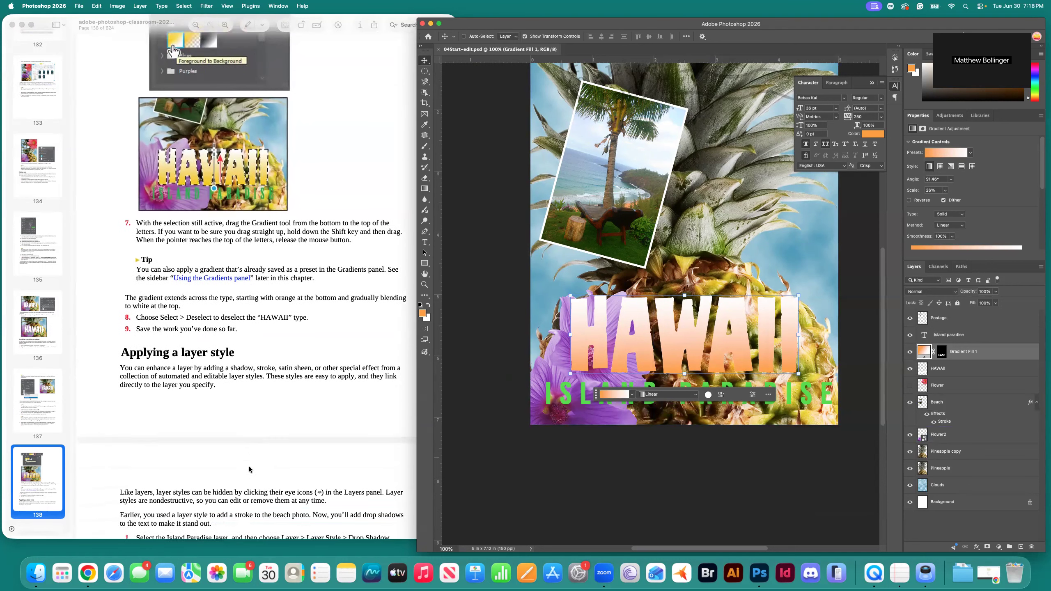
pyautogui.scroll(-1, 244, 471)
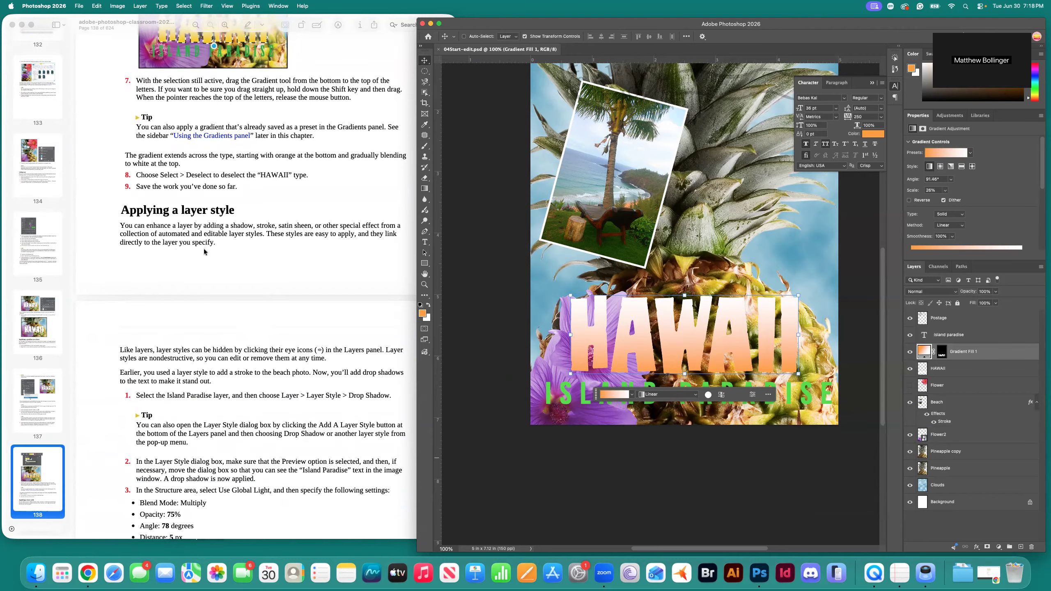
pyautogui.scroll(-3, 250, 259)
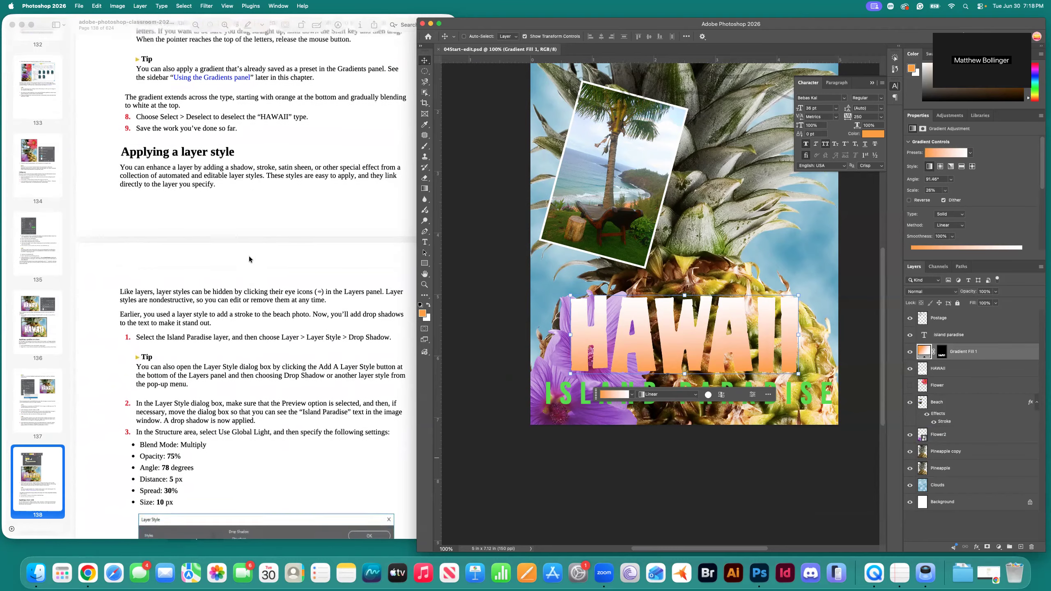
pyautogui.scroll(-3, 250, 259)
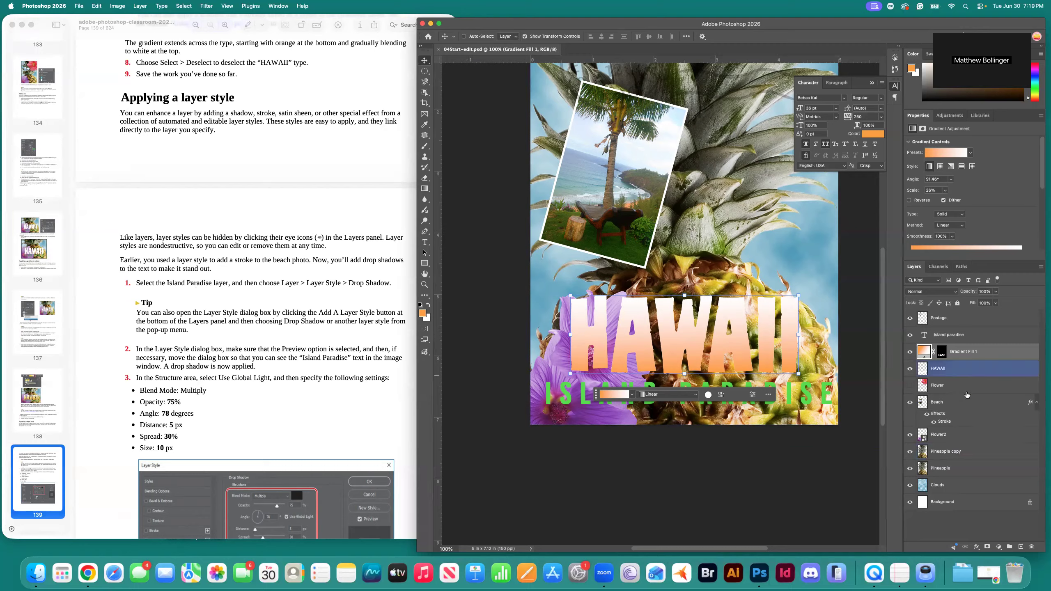
# Select the Island paradise layer and add a Drop Shadow from Layer > Layer Style.
pyautogui.click(953, 341)
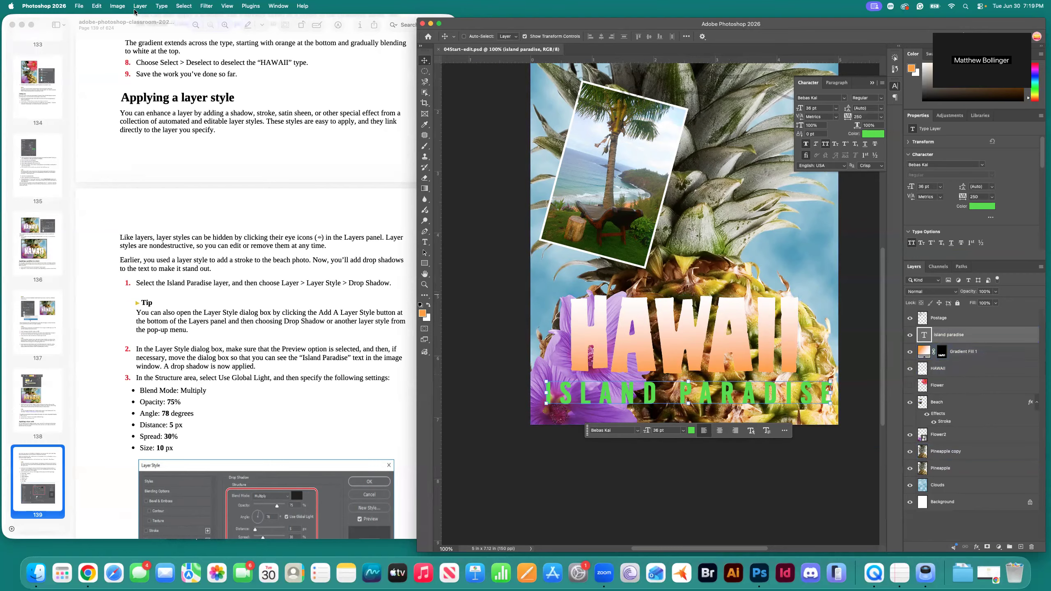
pyautogui.click(149, 6)
pyautogui.moveTo(167, 89)
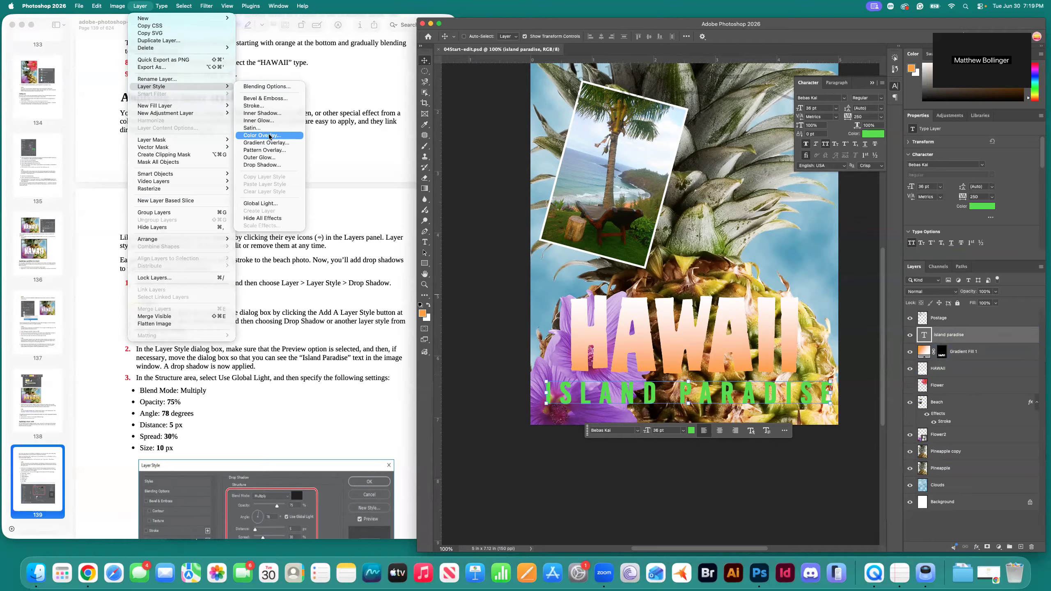
pyautogui.click(262, 165)
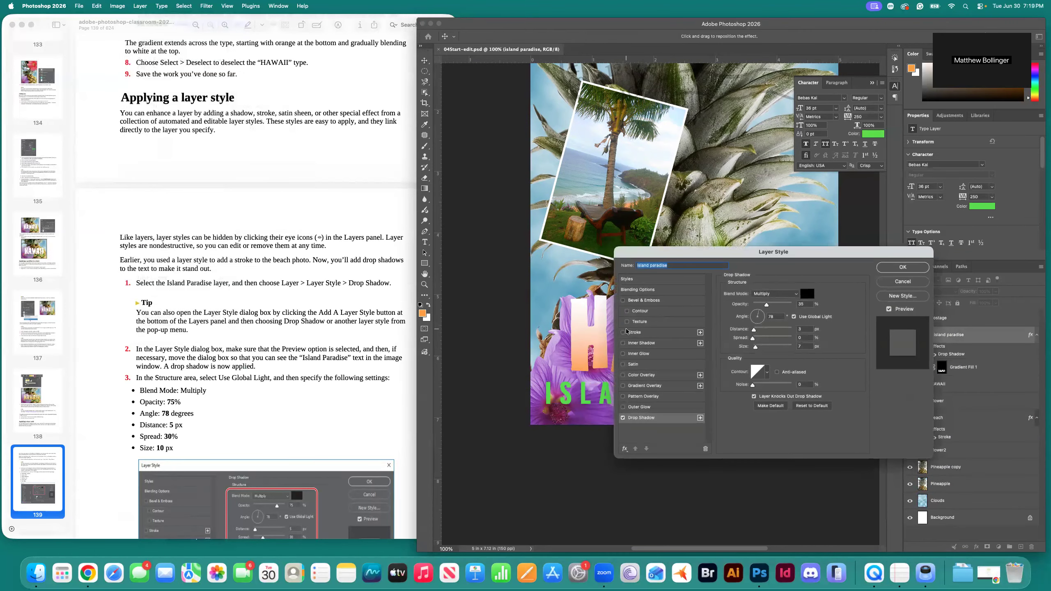
# Set the drop shadow opacity to 75% and distance to 5 px.
pyautogui.moveTo(711, 254); pyautogui.dragTo(683, 249)
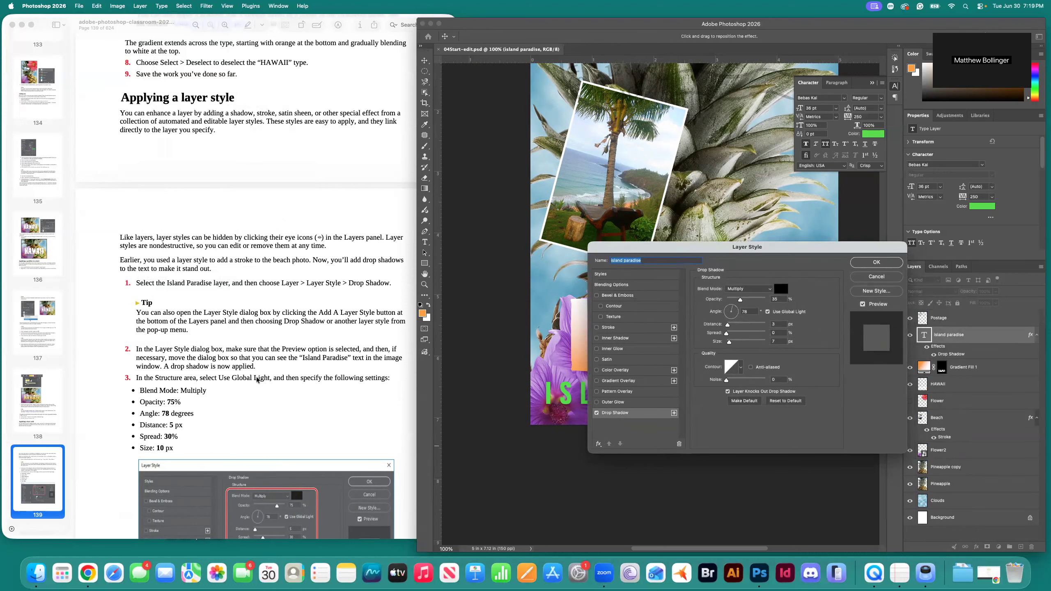
pyautogui.scroll(-3, 257, 381)
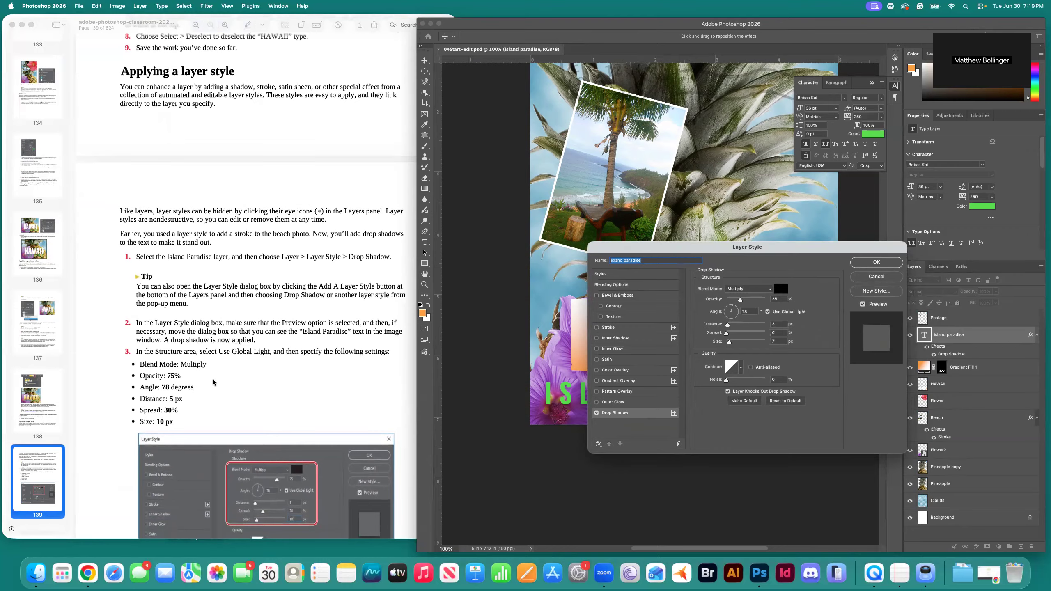
pyautogui.scroll(-3, 213, 382)
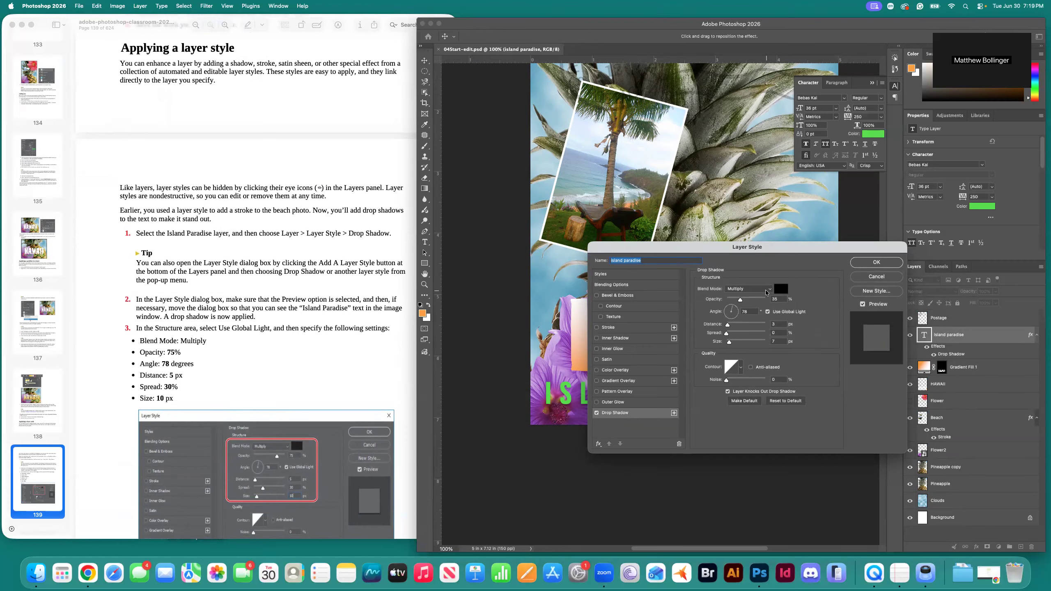
pyautogui.click(779, 299)
pyautogui.click(779, 324)
pyautogui.write('5')
# Set the drop shadow spread to 30% and size to 10 px, checking the titles on canvas.
pyautogui.moveTo(699, 247); pyautogui.dragTo(641, 85)
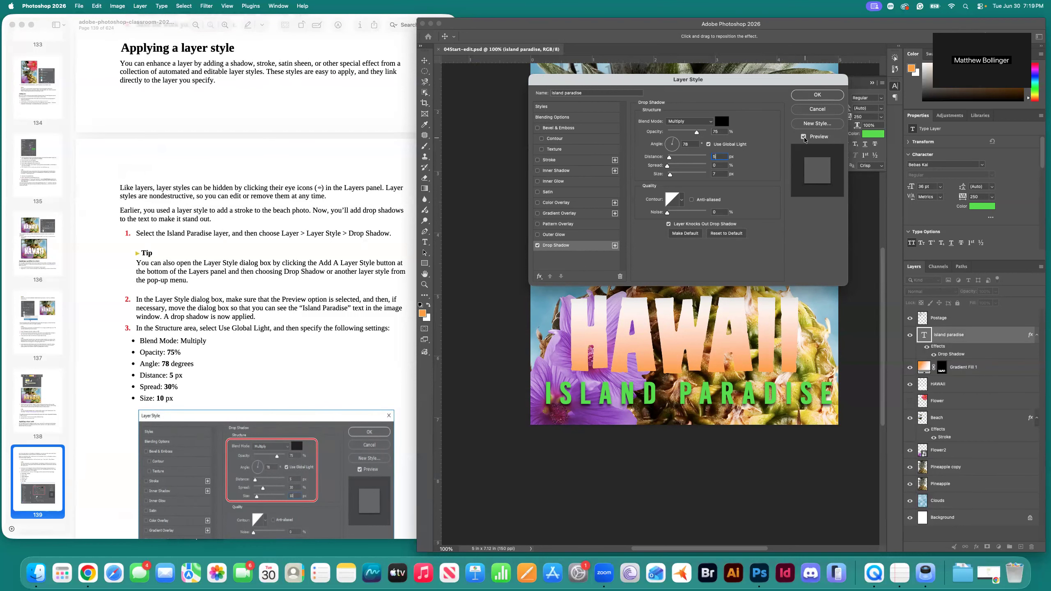
pyautogui.moveTo(628, 83); pyautogui.dragTo(628, 266)
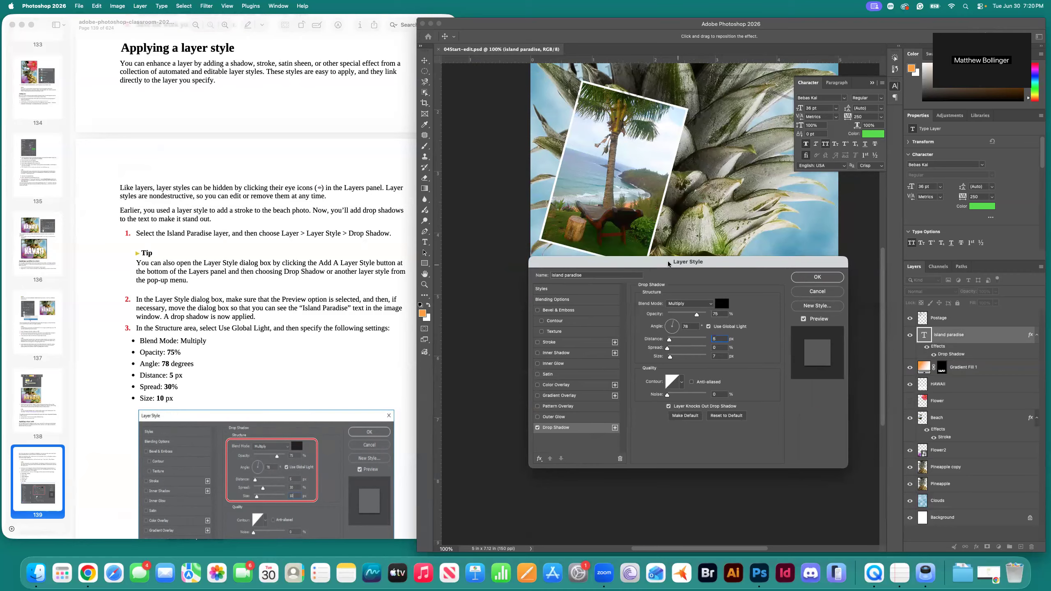
pyautogui.moveTo(662, 265); pyautogui.dragTo(662, 77)
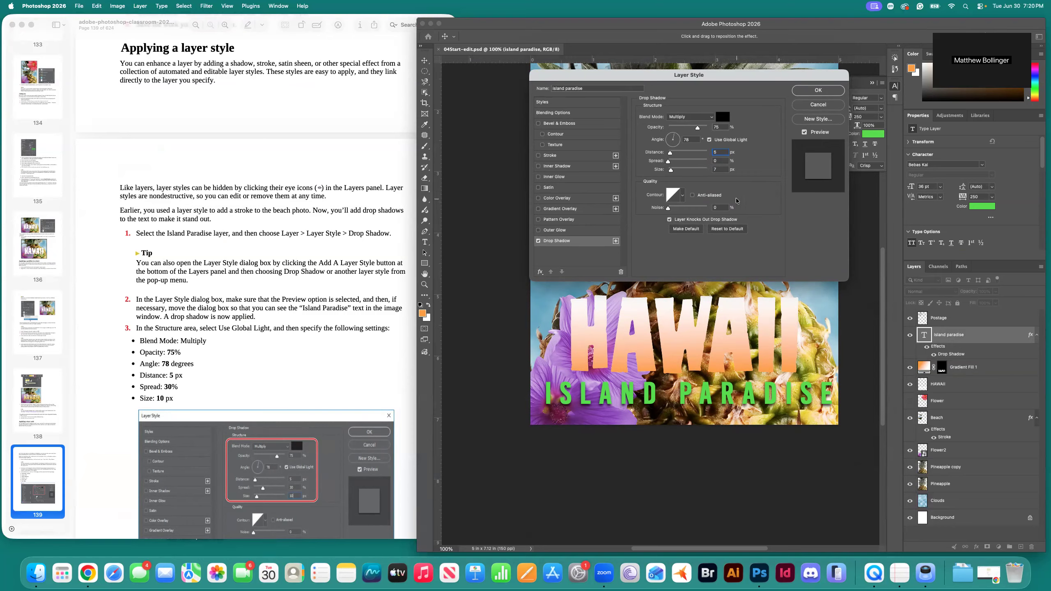
pyautogui.press('Tab')
pyautogui.write('30')
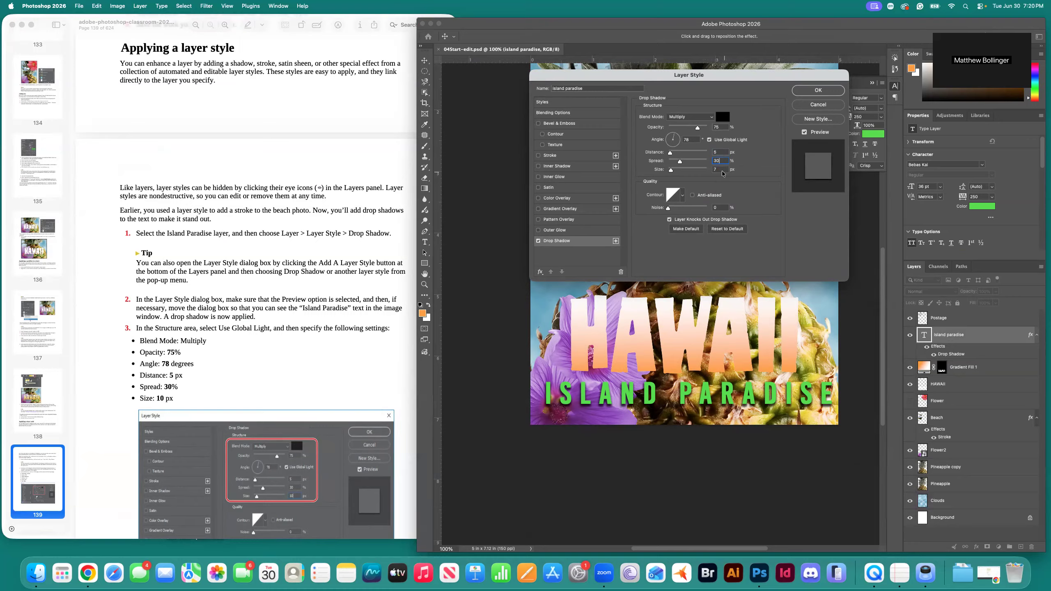
pyautogui.write('10')
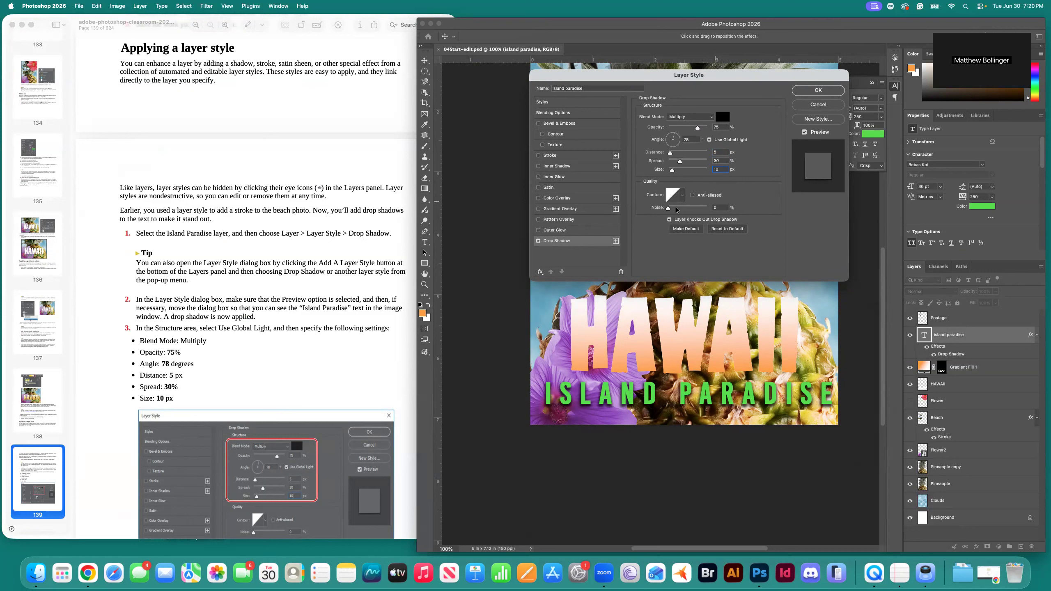
pyautogui.scroll(-8, 260, 339)
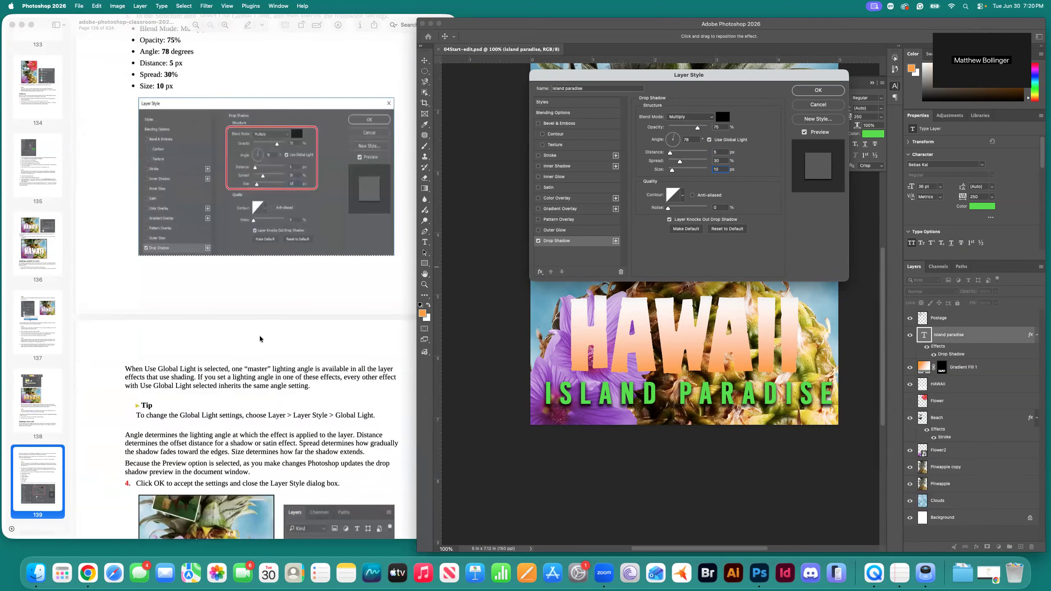
pyautogui.scroll(-2, 260, 339)
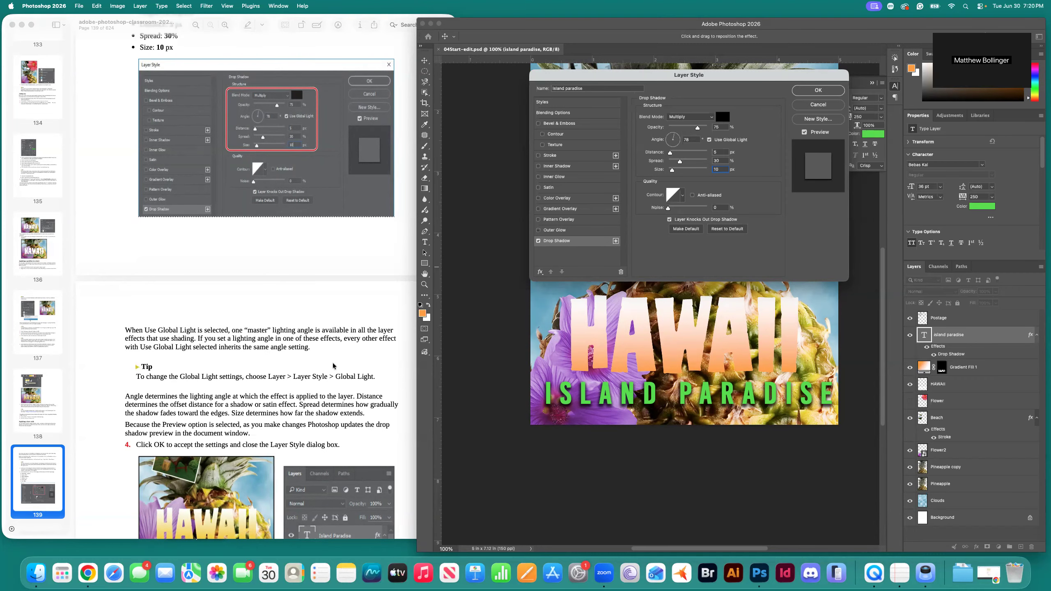
pyautogui.scroll(-2, 338, 368)
pyautogui.scroll(-1, 338, 368)
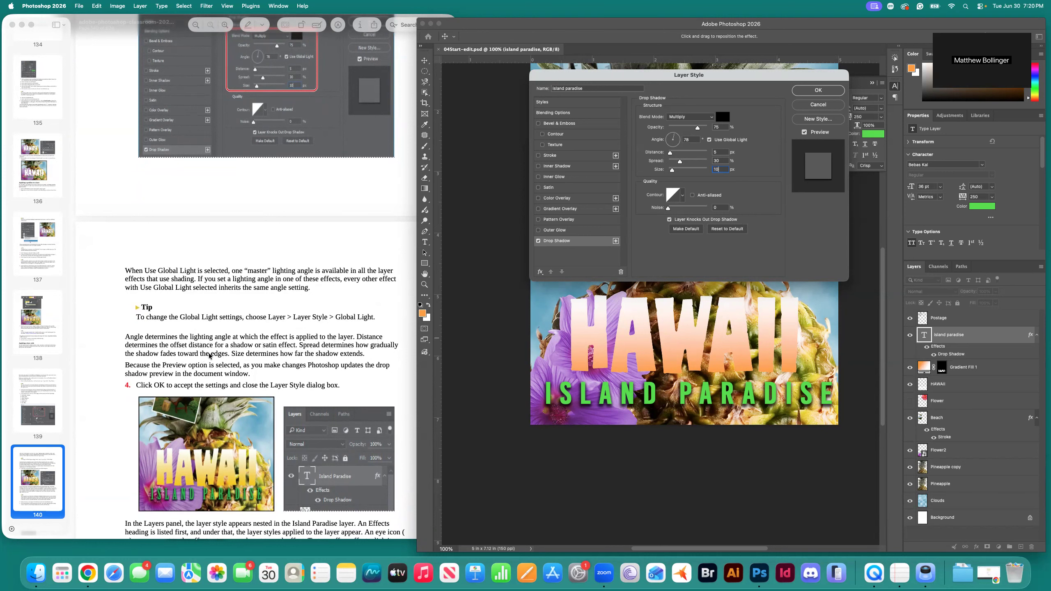
pyautogui.scroll(-2, 279, 348)
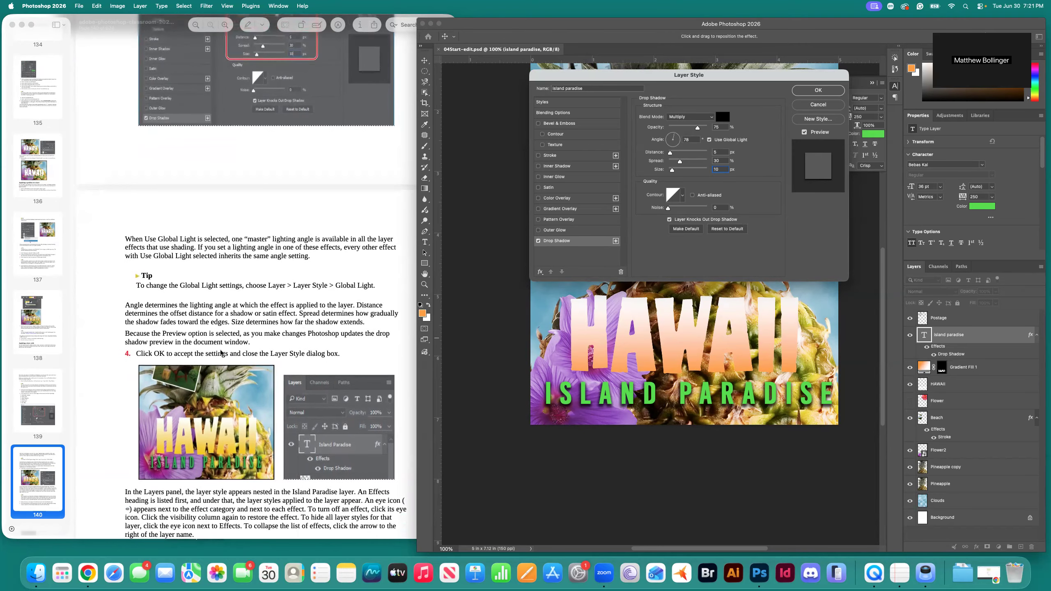
pyautogui.scroll(-1, 308, 350)
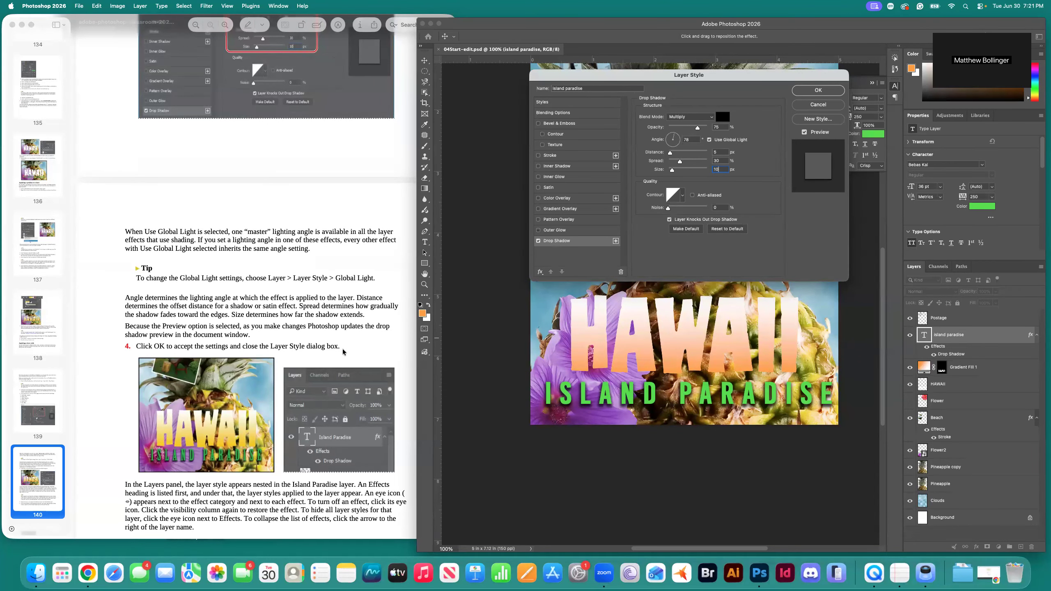
pyautogui.scroll(-1, 343, 352)
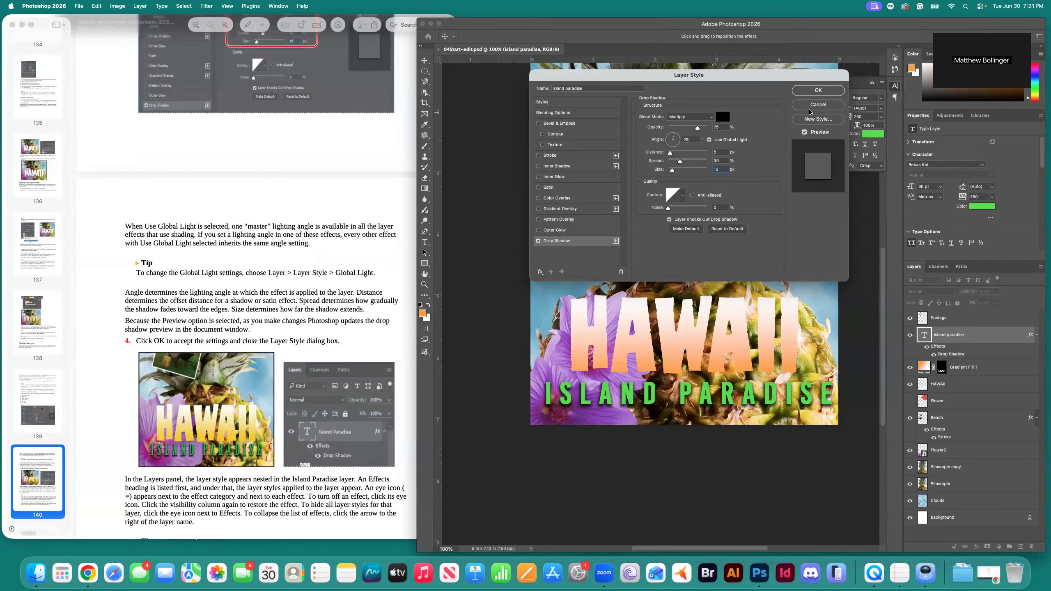
pyautogui.click(819, 91)
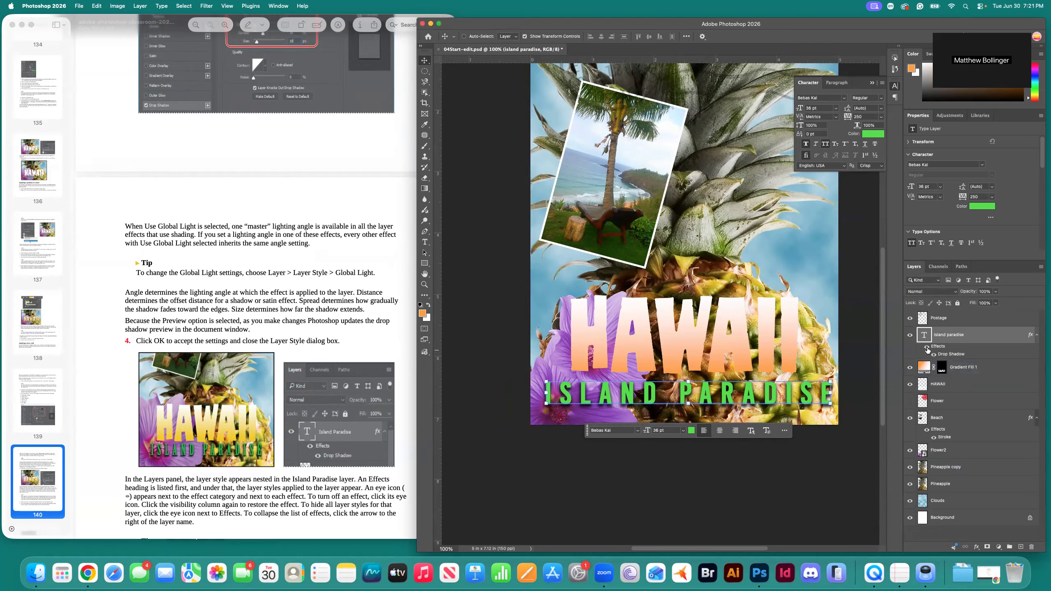
# Toggle the Island paradise Effects and Drop Shadow visibility to compare the text with and without the shadow.
pyautogui.click(928, 349)
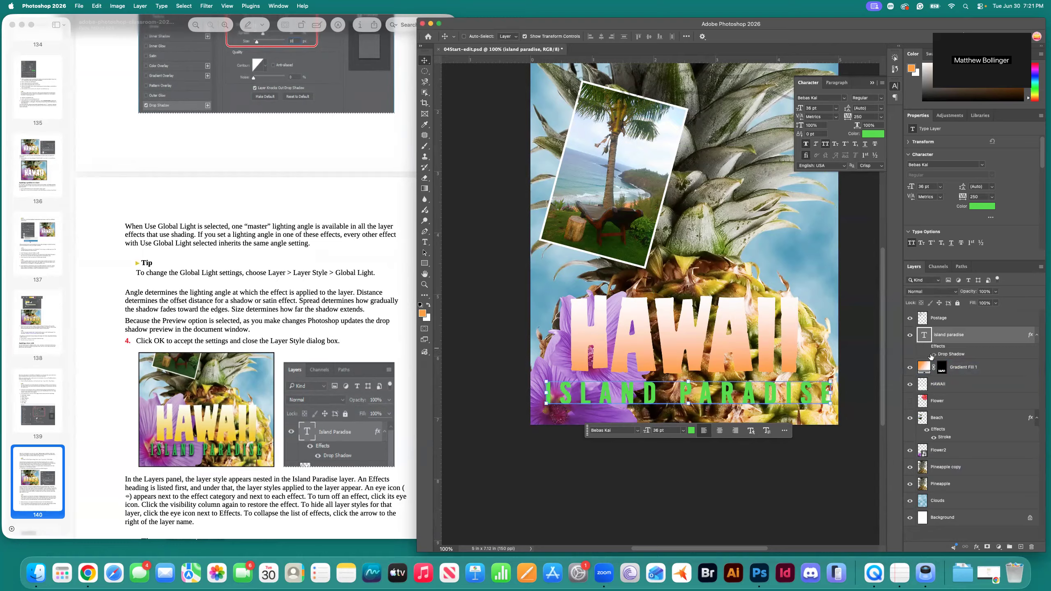
pyautogui.click(928, 347)
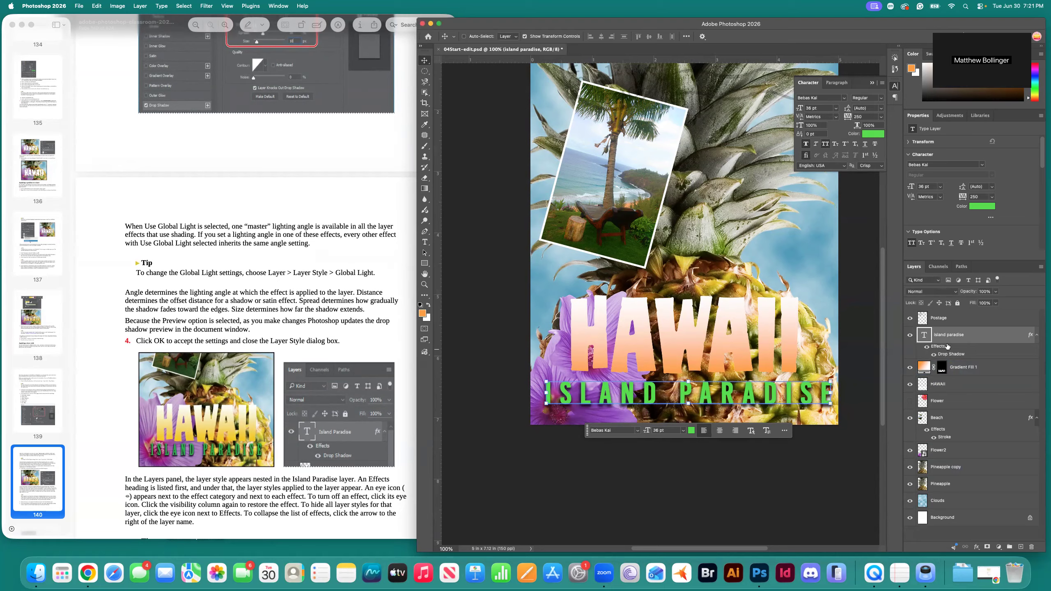
pyautogui.click(934, 355)
# Copy the Island paradise effects onto the HAWAII layer.
pyautogui.scroll(-4, 388, 445)
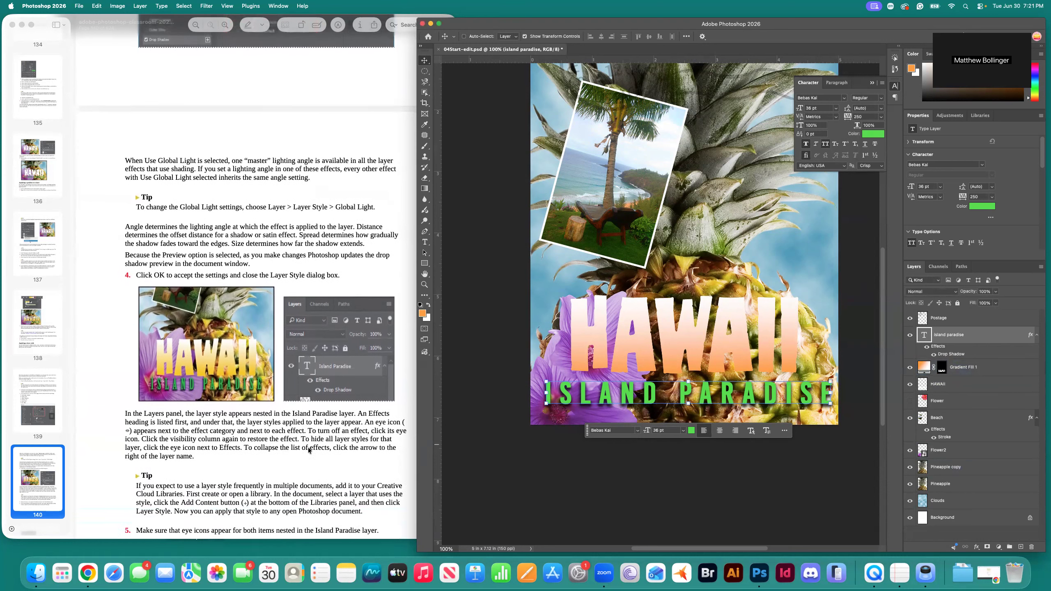
pyautogui.scroll(-1, 325, 445)
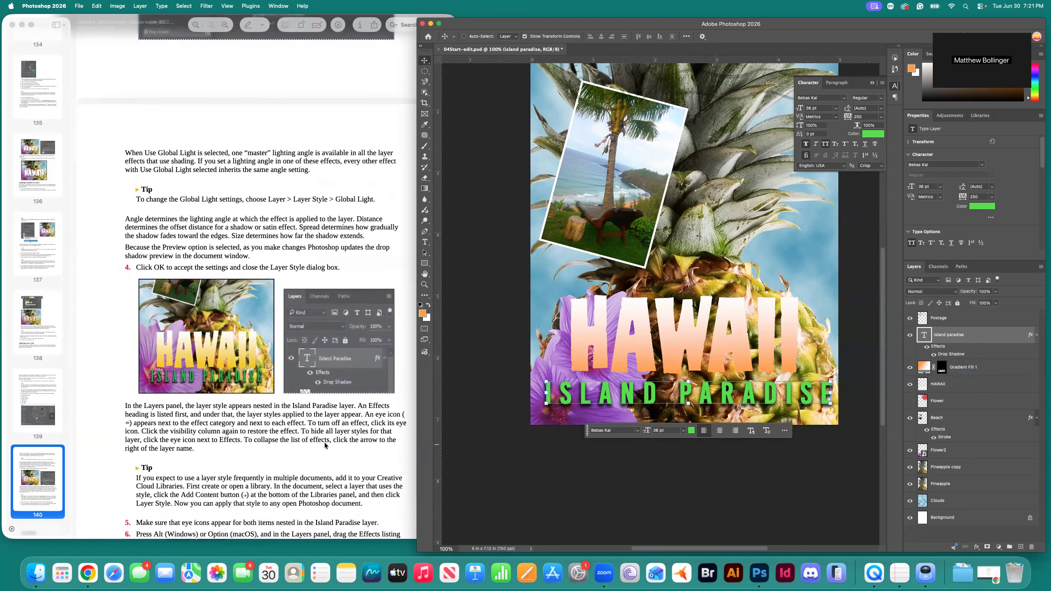
pyautogui.scroll(-3, 325, 445)
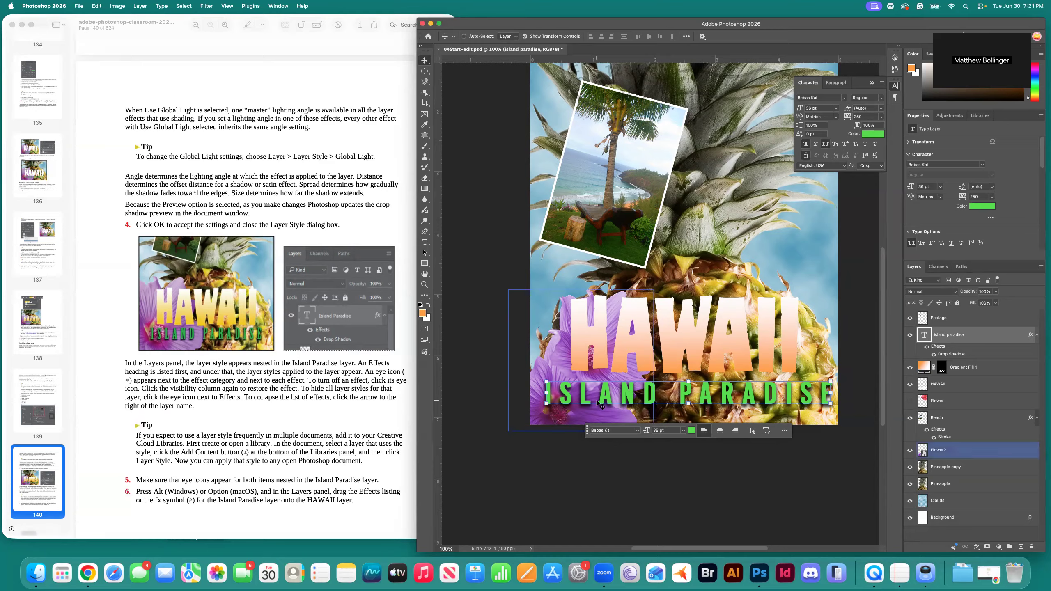
pyautogui.scroll(-2, 270, 394)
pyautogui.scroll(-2, 269, 393)
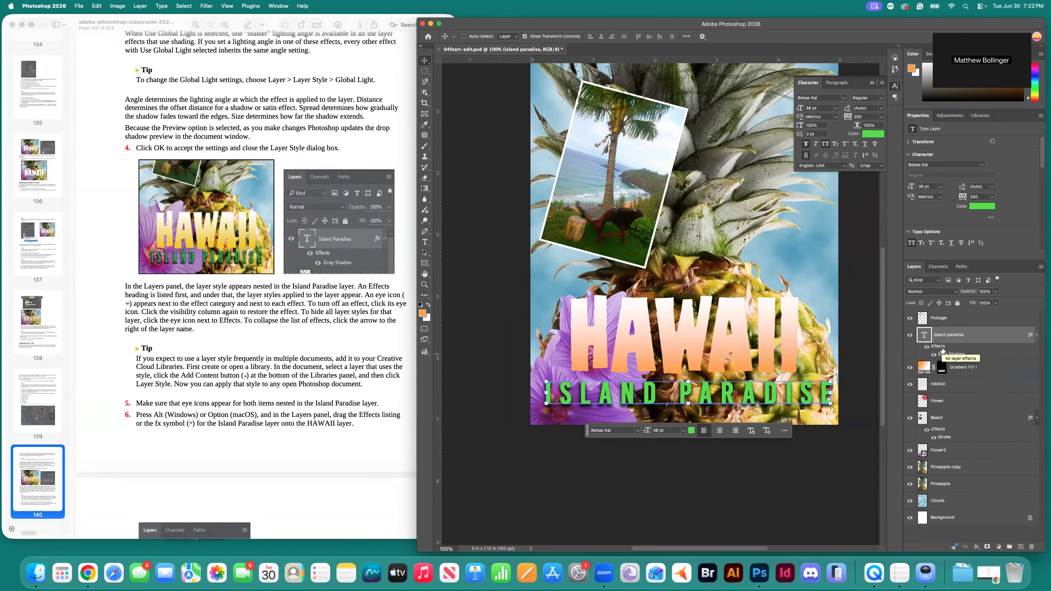
pyautogui.scroll(-1, 341, 426)
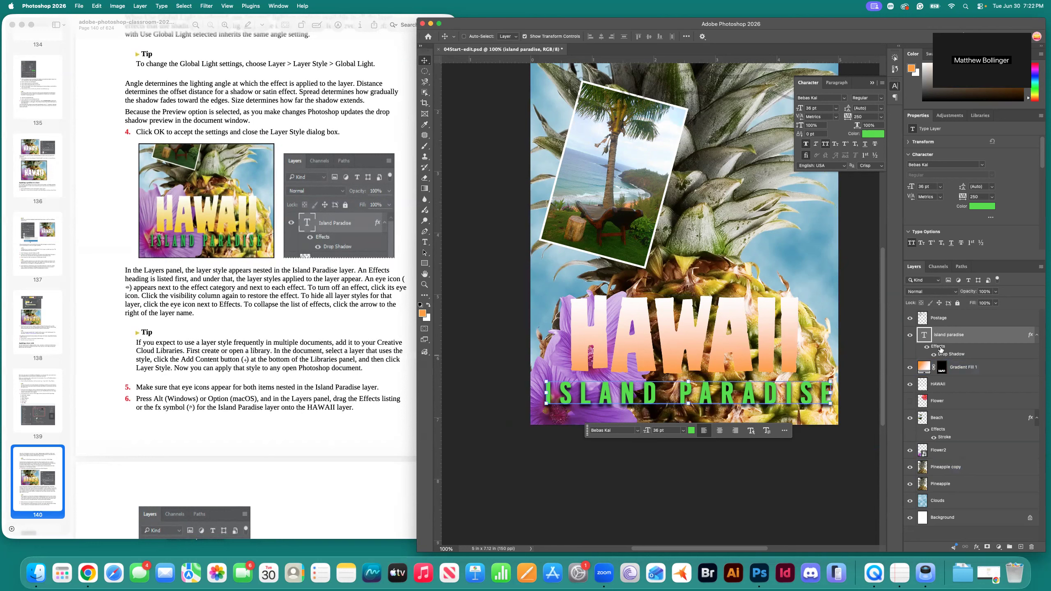
pyautogui.moveTo(940, 348); pyautogui.dragTo(950, 392)
# Drop the copied drop shadow onto HAWAII and select the HAWAII layer.
pyautogui.moveTo(1035, 394); pyautogui.dragTo(951, 394)
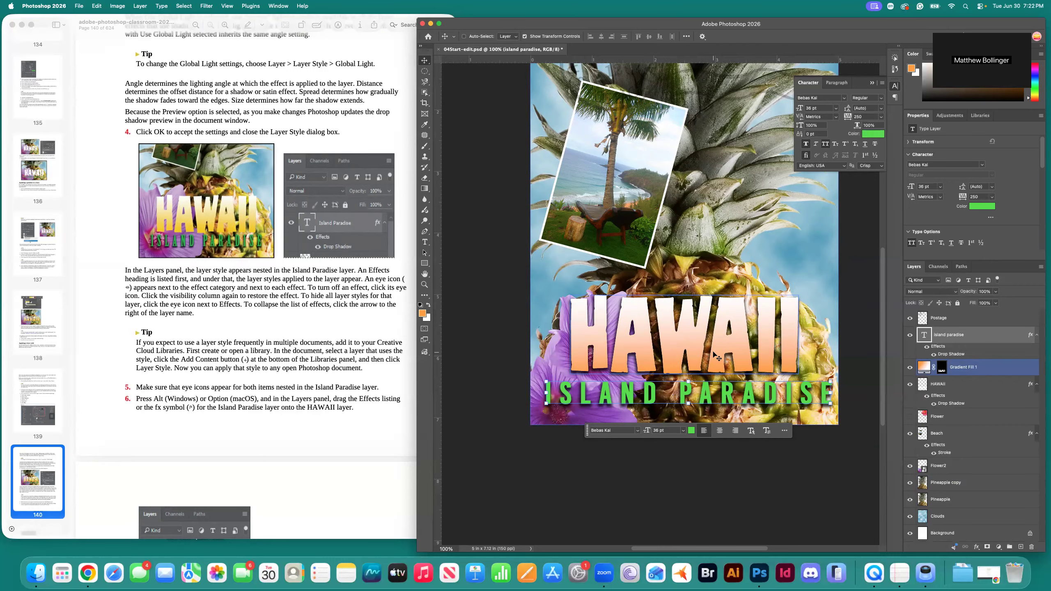
pyautogui.scroll(-6, 326, 411)
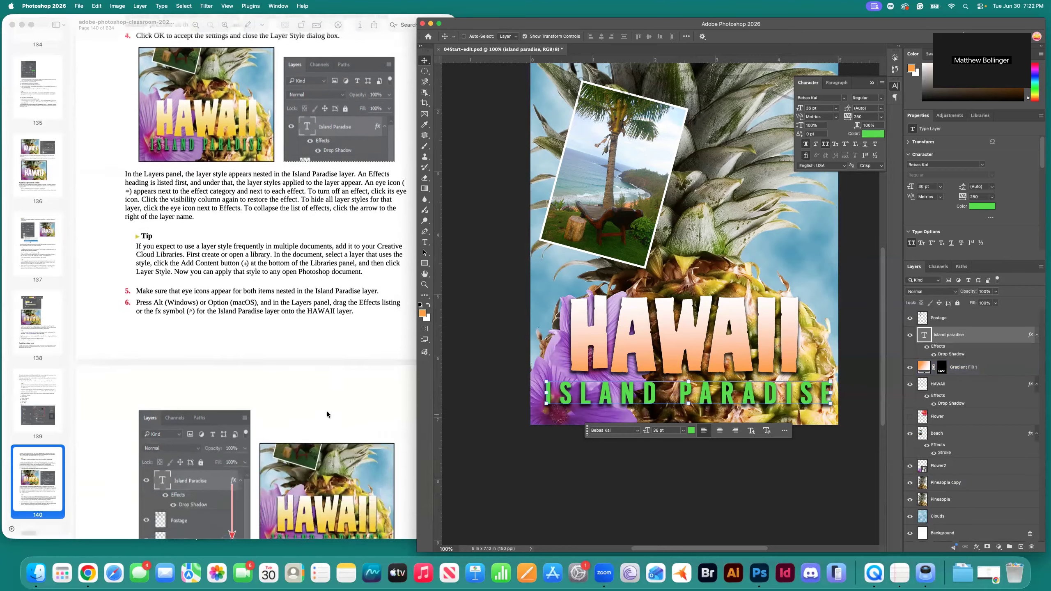
pyautogui.scroll(-3, 327, 424)
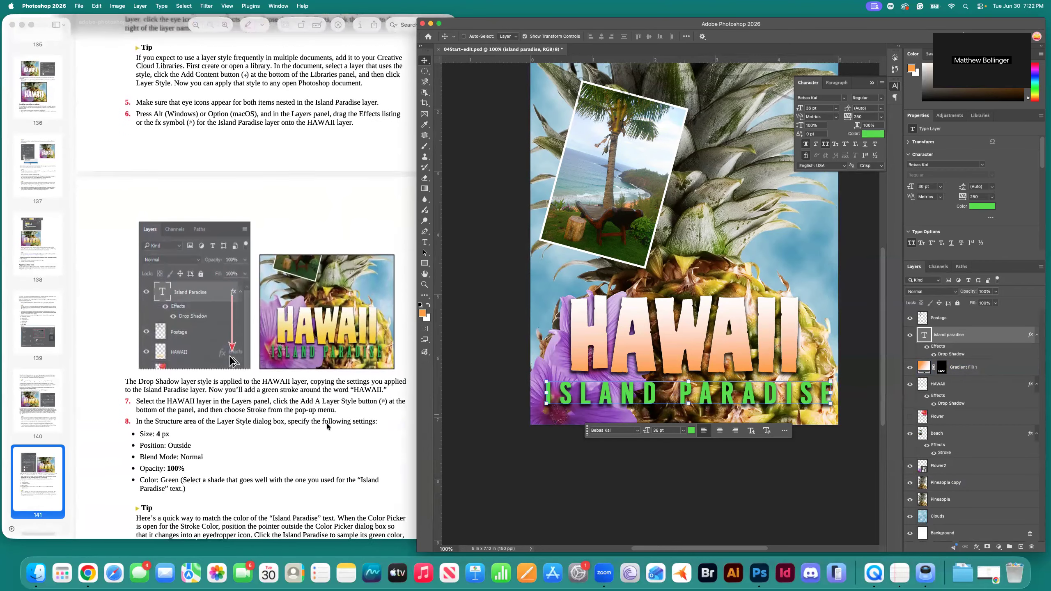
pyautogui.scroll(-2, 327, 424)
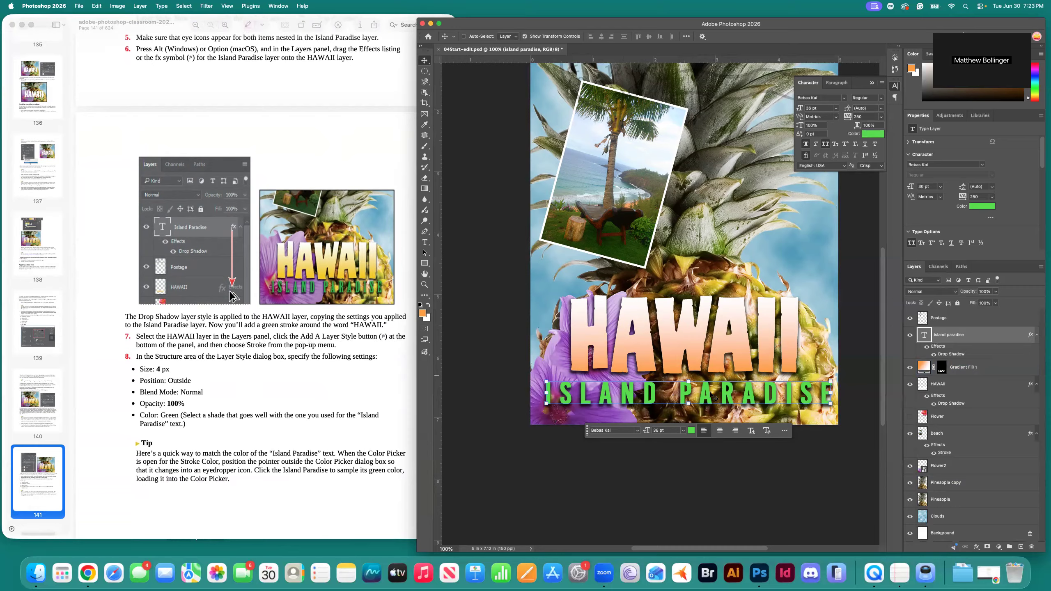
pyautogui.click(967, 386)
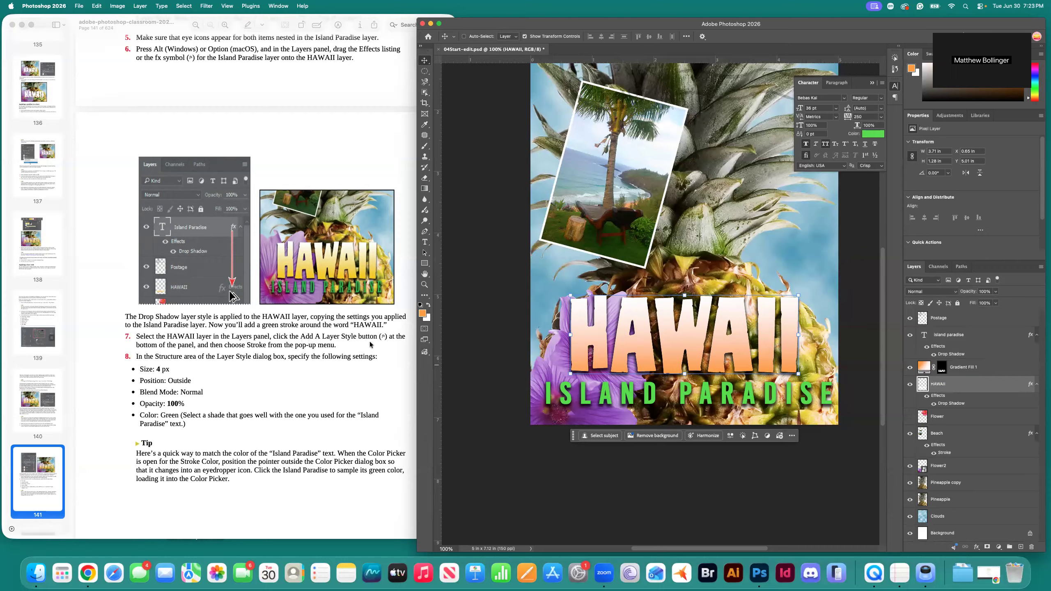
# Add a Stroke layer style to the HAWAII layer from the fx menu.
pyautogui.click(978, 547)
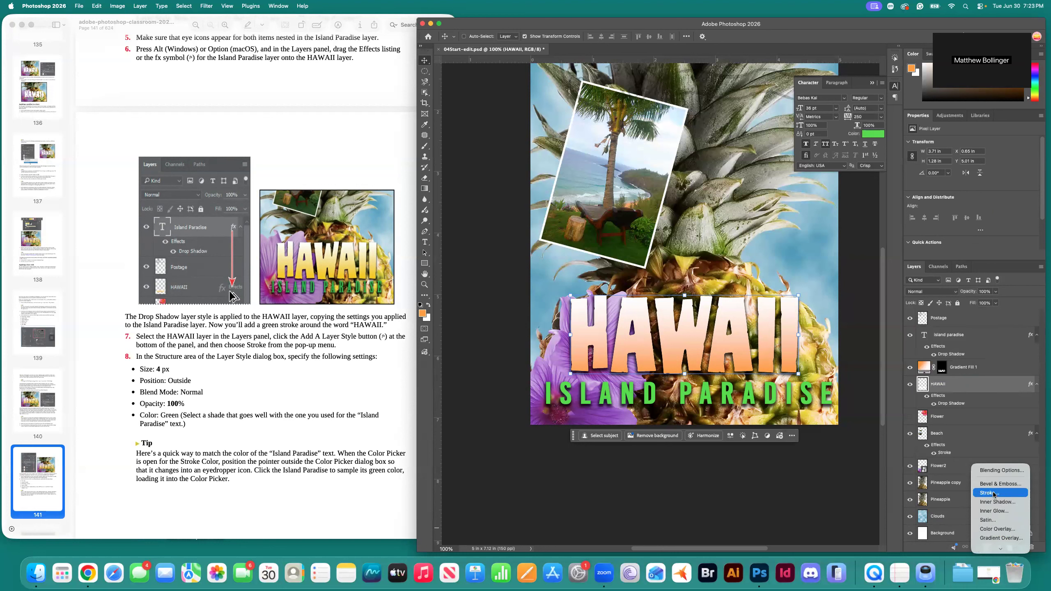
pyautogui.click(993, 494)
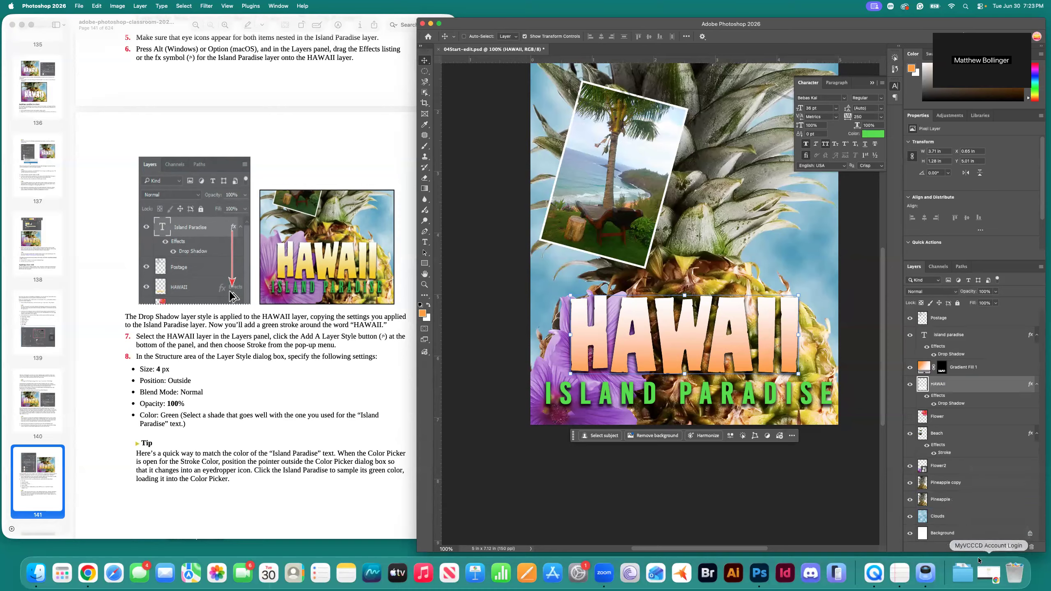
pyautogui.click(1021, 518)
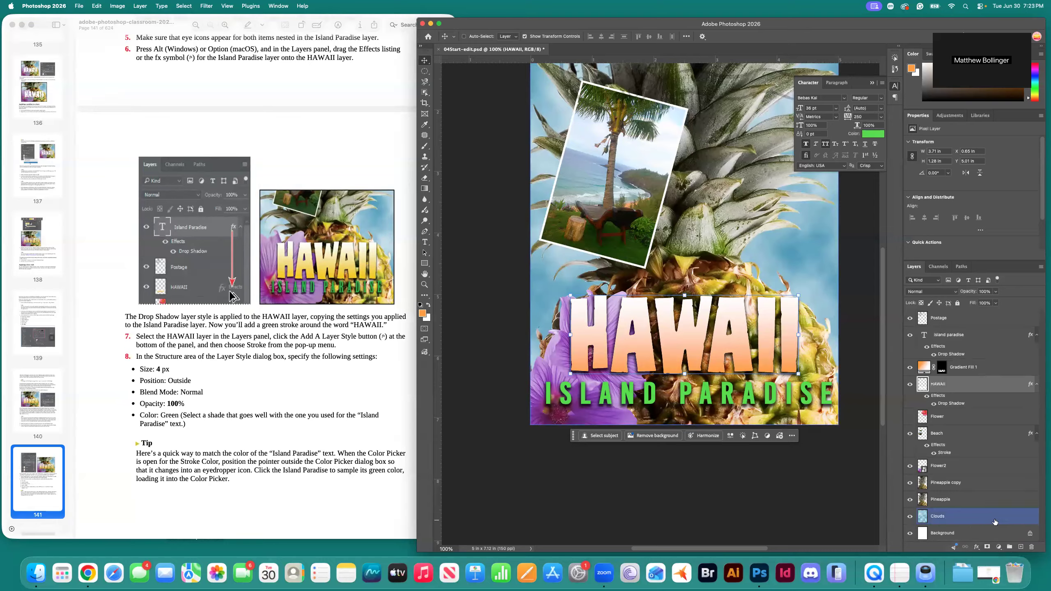
pyautogui.click(977, 547)
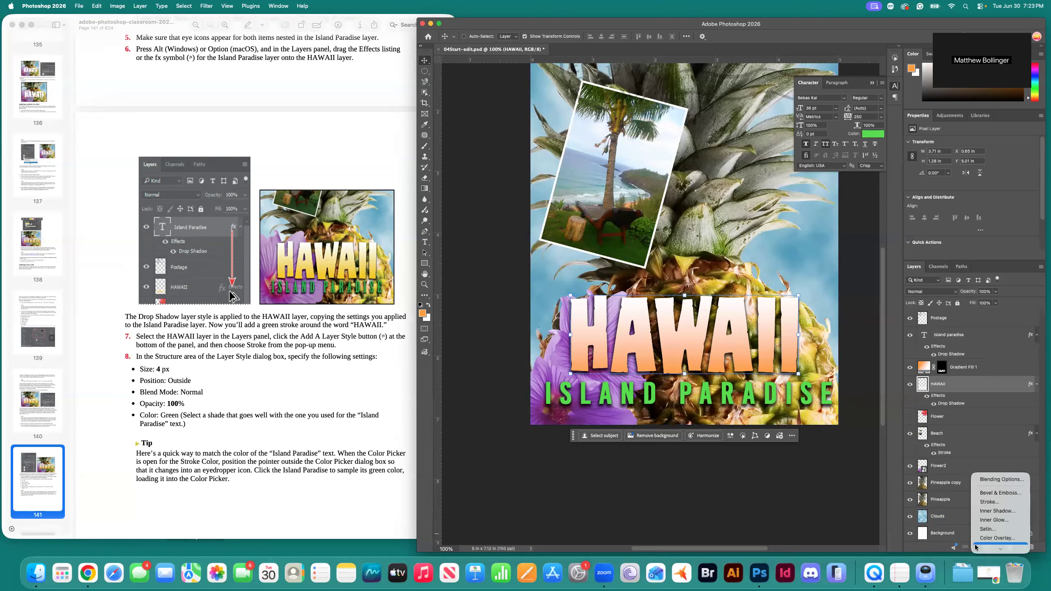
pyautogui.click(989, 502)
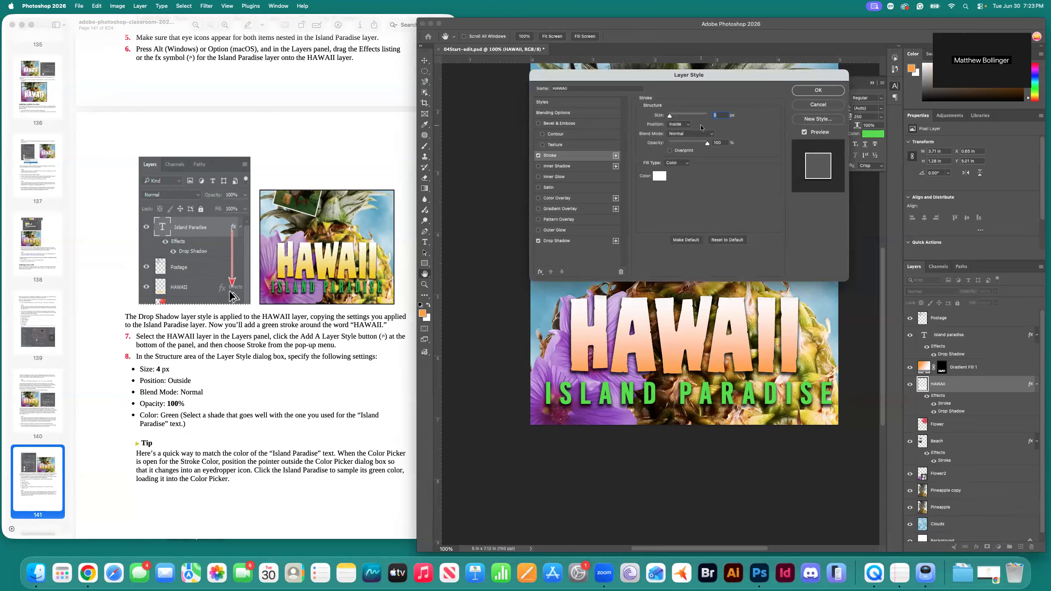
# Make the HAWAII stroke 4 px with Outside position, then start choosing its colour.
pyautogui.moveTo(653, 74)
pyautogui.mouseDown()
pyautogui.moveTo(675, 76)
pyautogui.moveTo(654, 71)
pyautogui.mouseUp()
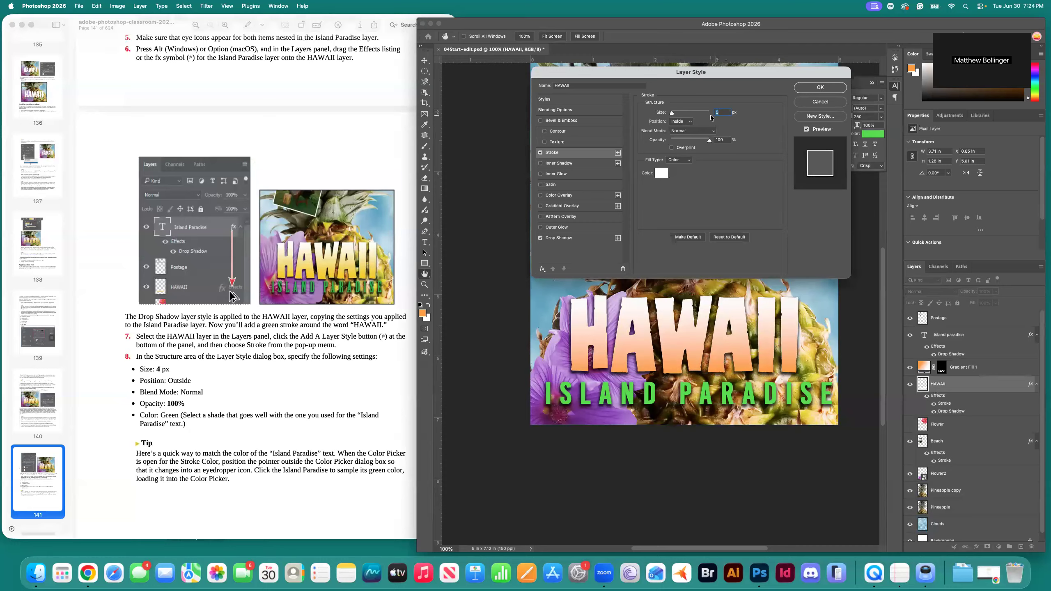
pyautogui.write('4')
pyautogui.click(689, 120)
pyautogui.click(682, 112)
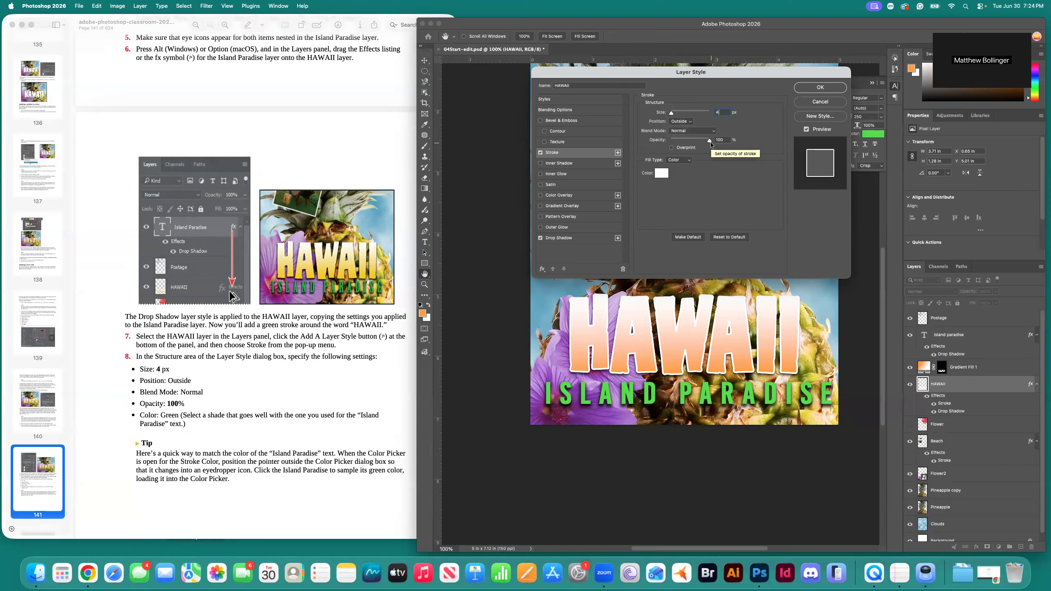
pyautogui.click(661, 173)
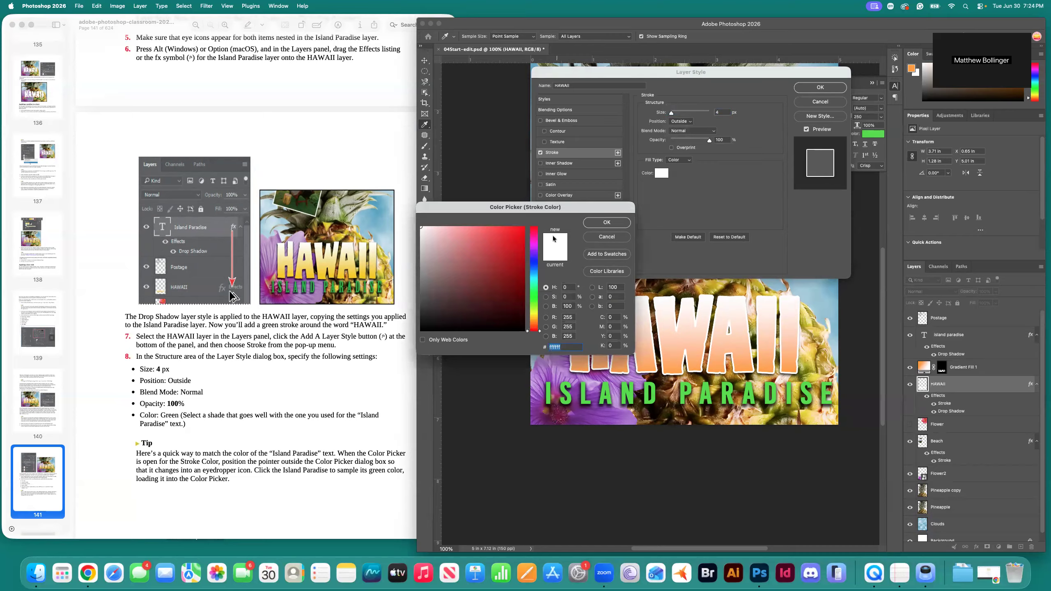
# Change the HAWAII stroke colour to a bright, saturated green and apply the stroke.
pyautogui.click(538, 301)
pyautogui.moveTo(538, 302); pyautogui.dragTo(541, 297)
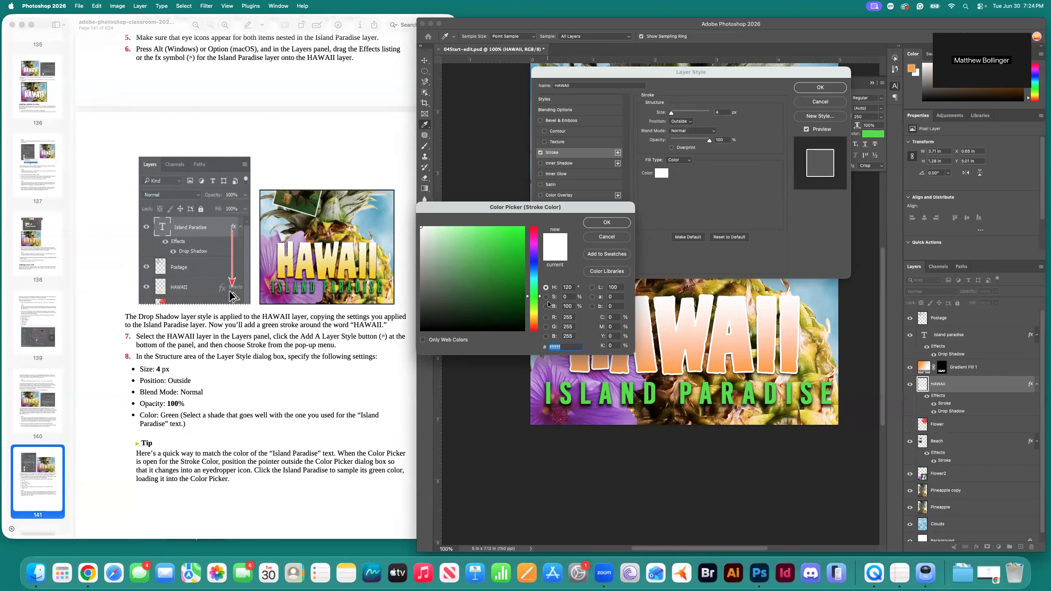
pyautogui.click(492, 234)
pyautogui.moveTo(493, 234); pyautogui.dragTo(501, 234)
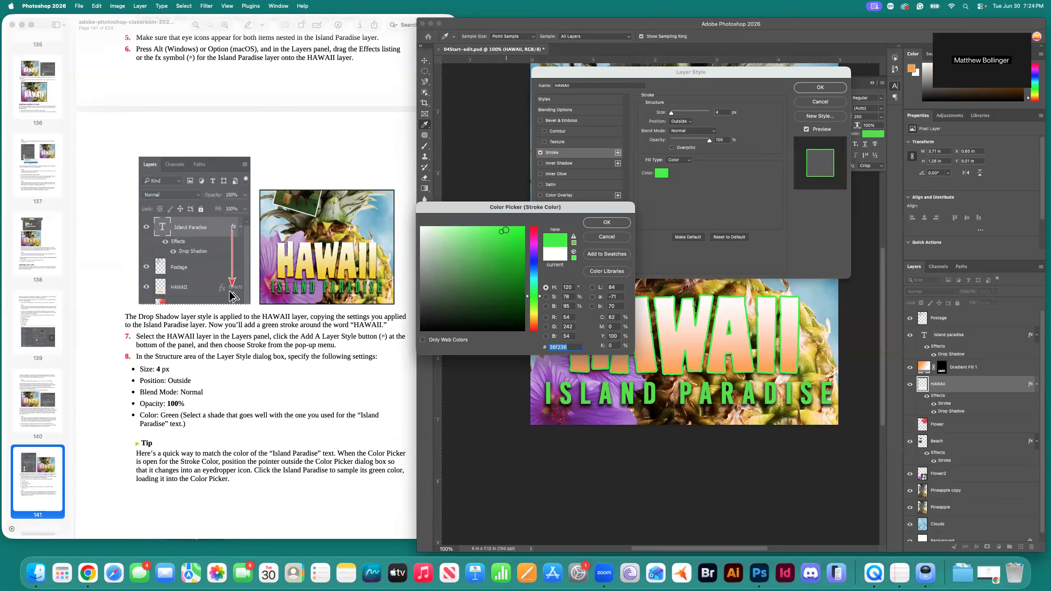
pyautogui.click(599, 224)
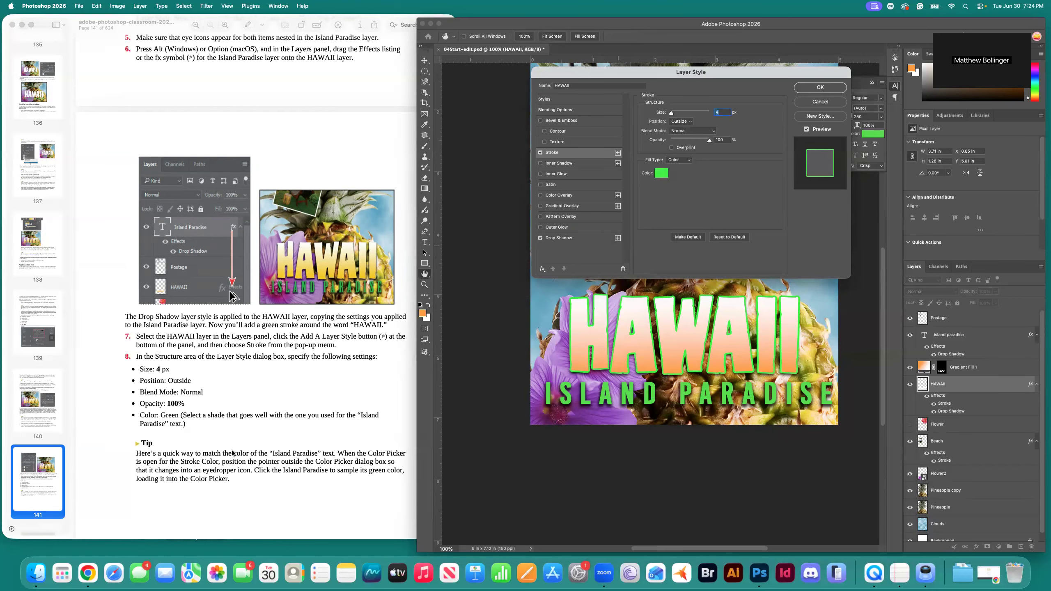
pyautogui.scroll(-6, 233, 451)
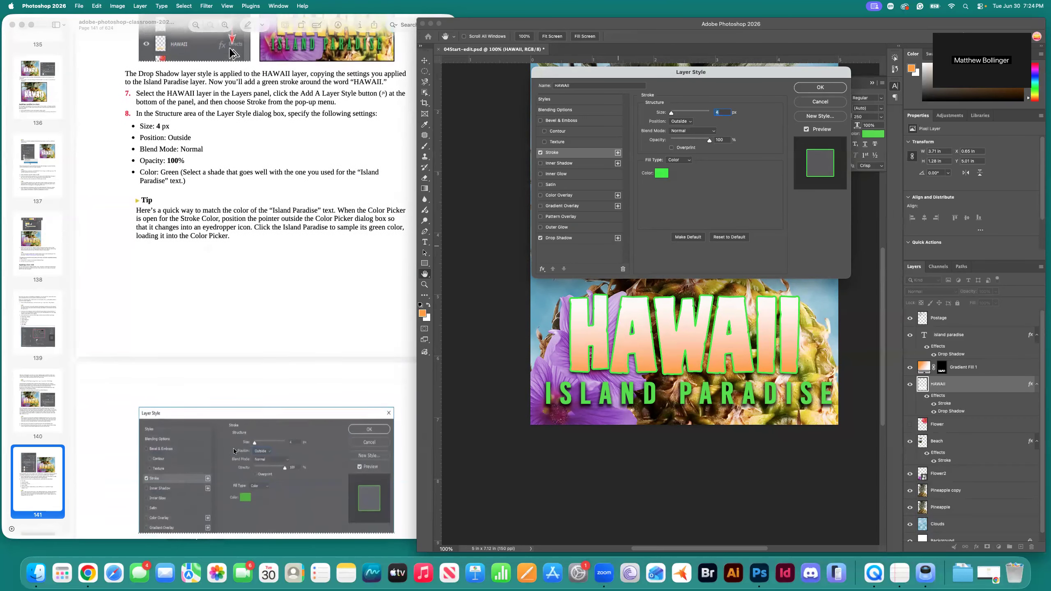
pyautogui.scroll(-4, 233, 448)
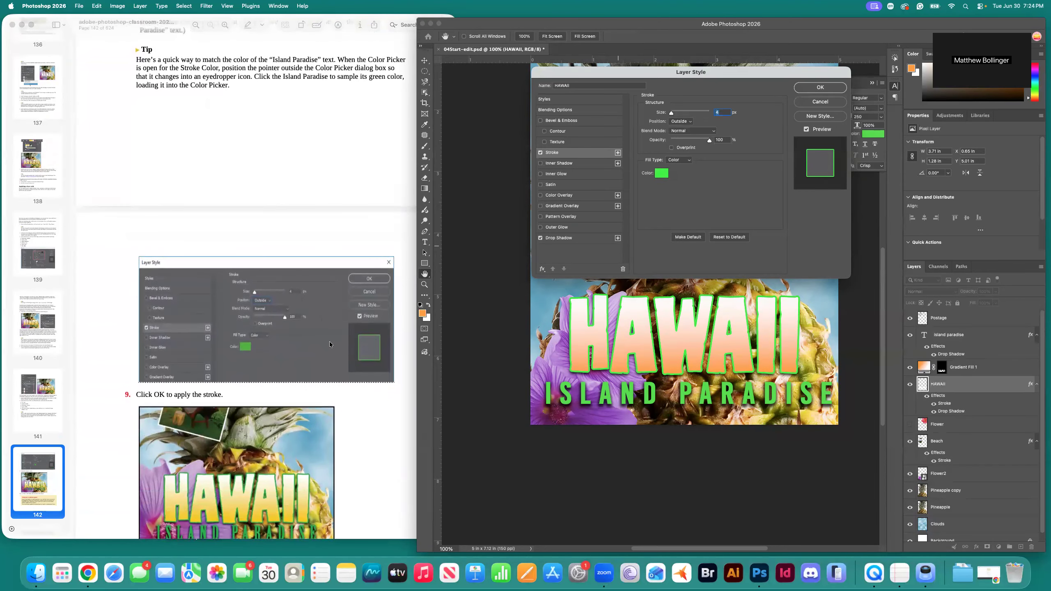
pyautogui.scroll(-1, 329, 348)
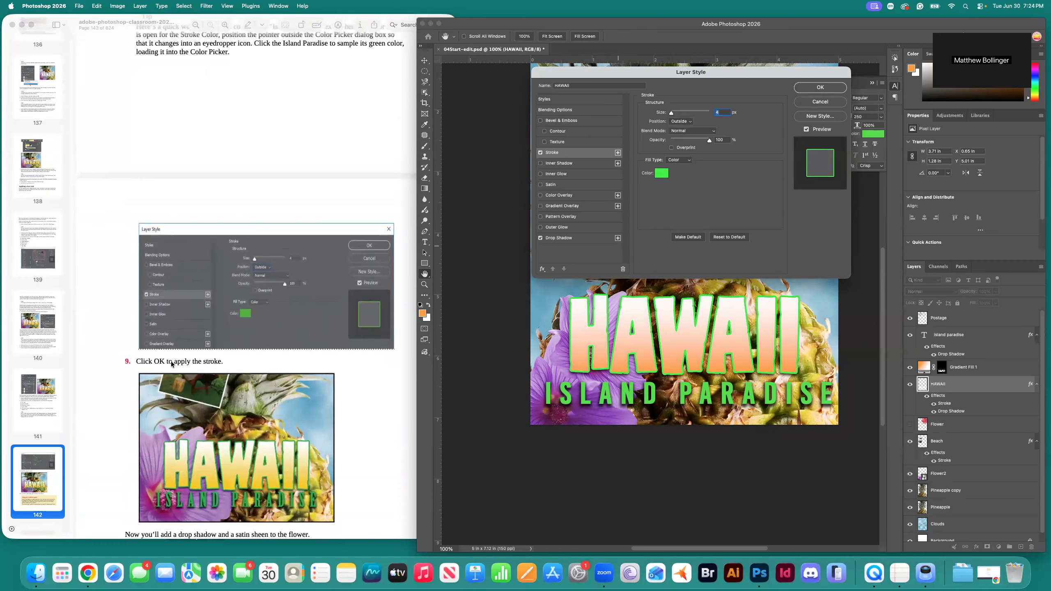
pyautogui.click(823, 89)
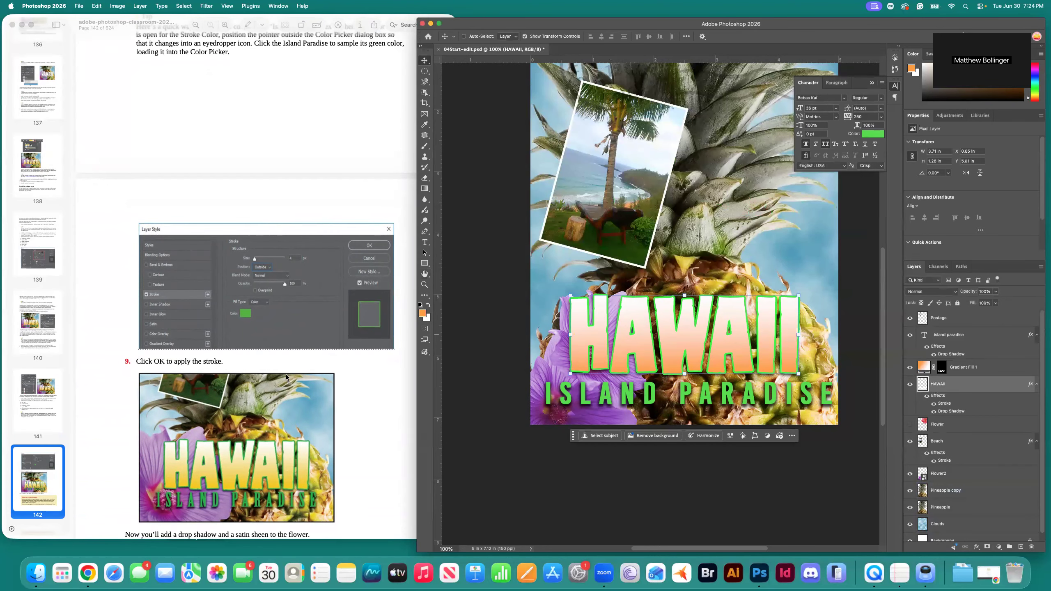
# Confirm the green outside stroke on HAWAII, then select the Flower layer and make it visible.
pyautogui.scroll(-3, 286, 377)
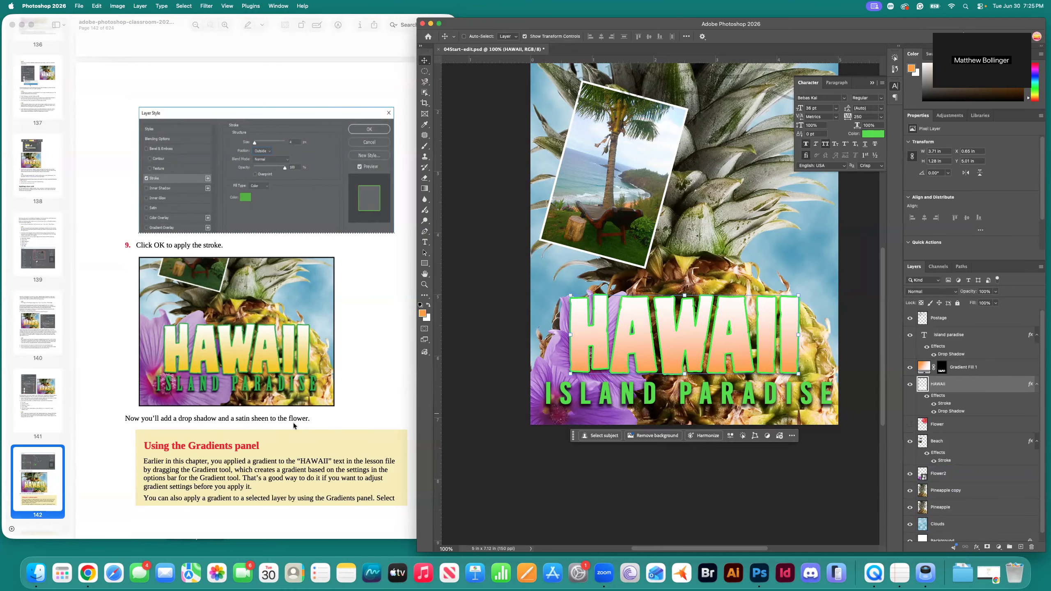
pyautogui.scroll(-15, 293, 423)
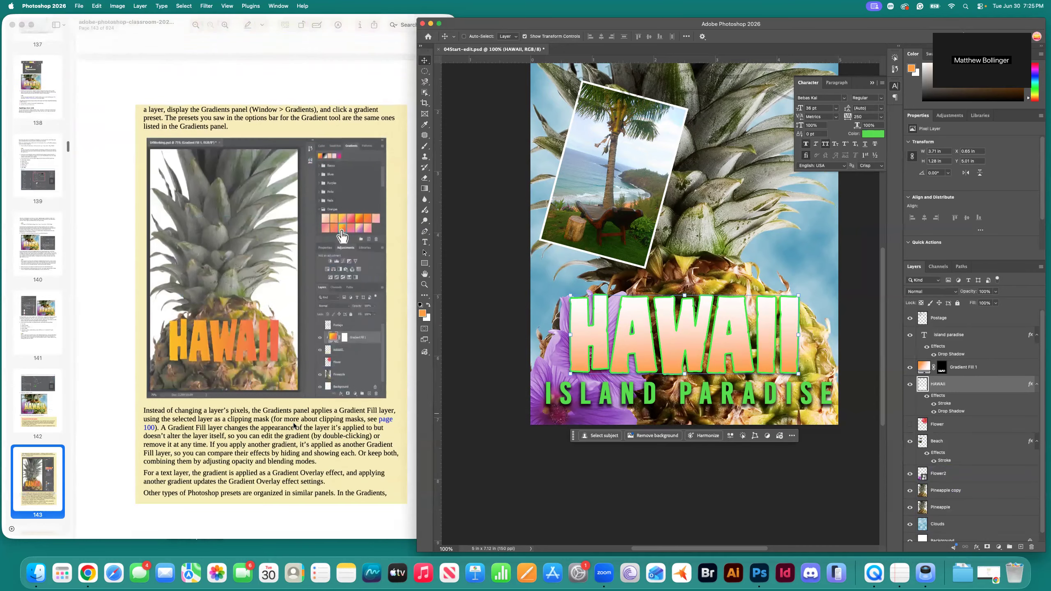
pyautogui.scroll(-10, 294, 424)
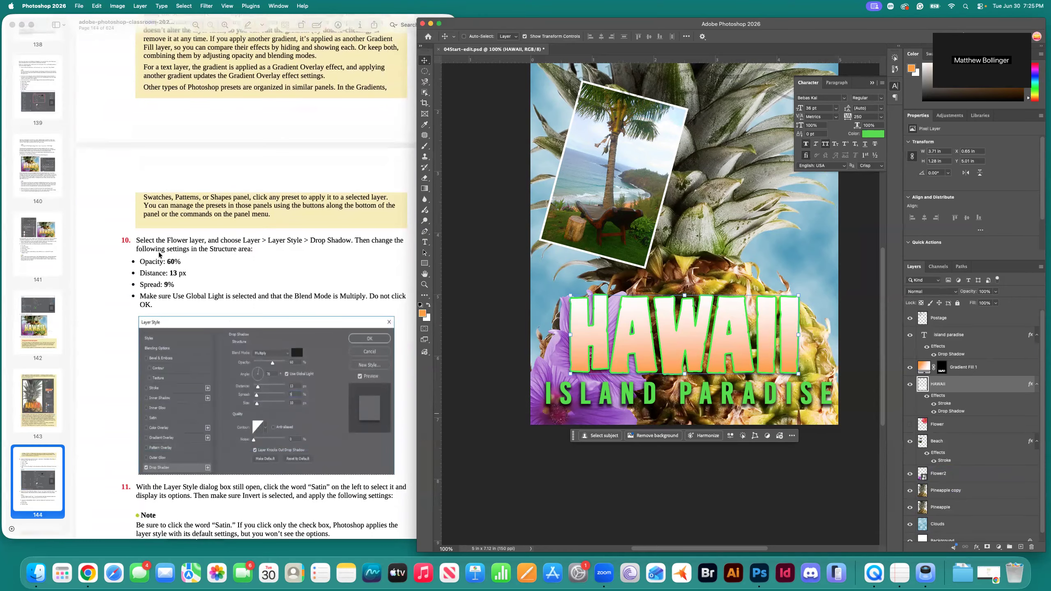
pyautogui.keyDown('super'); pyautogui.click(540, 260); pyautogui.keyUp('super')
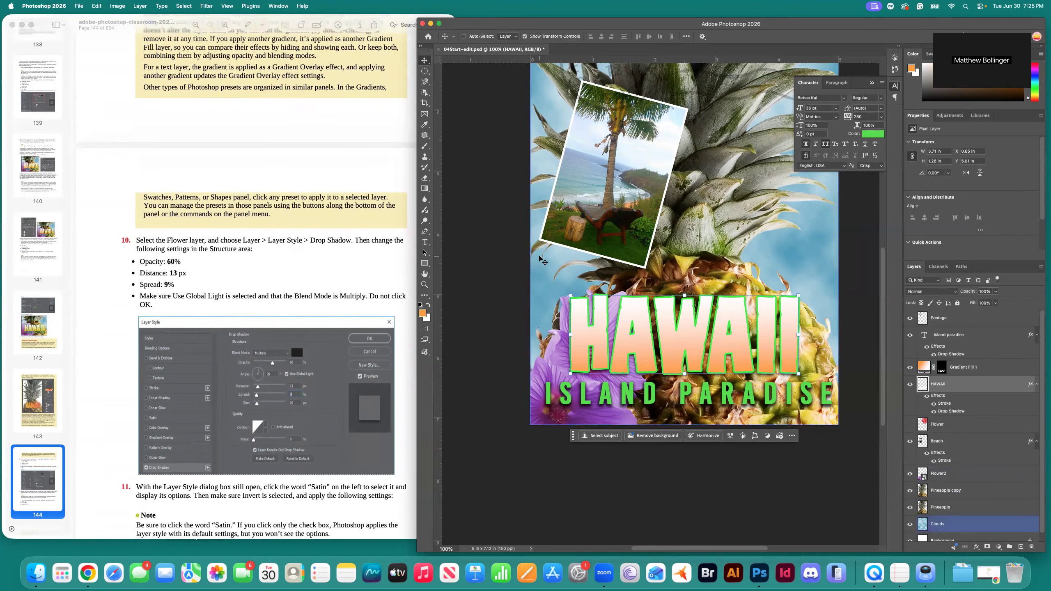
pyautogui.click(961, 427)
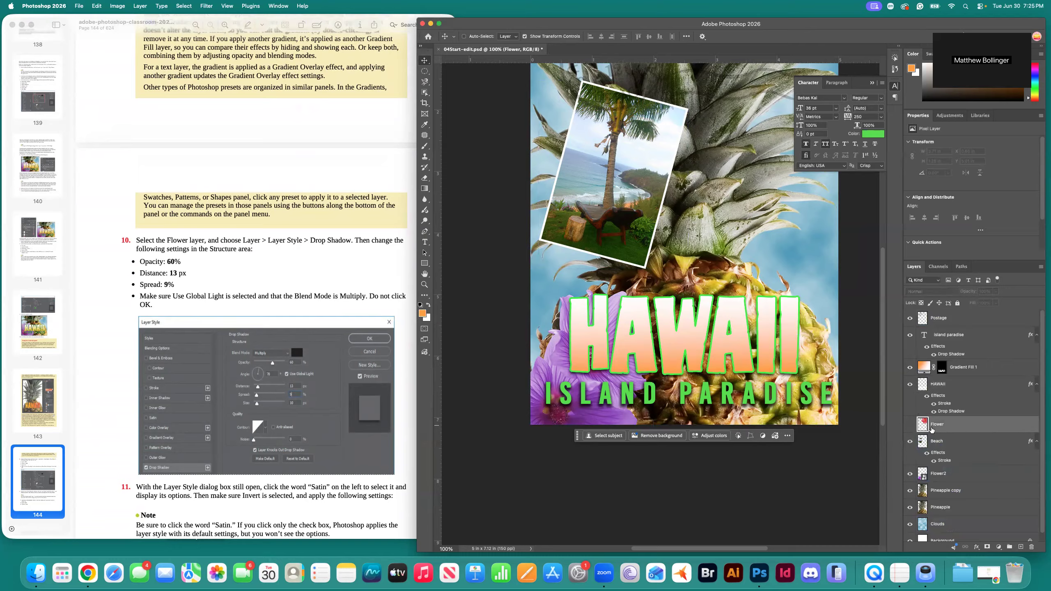
pyautogui.click(910, 426)
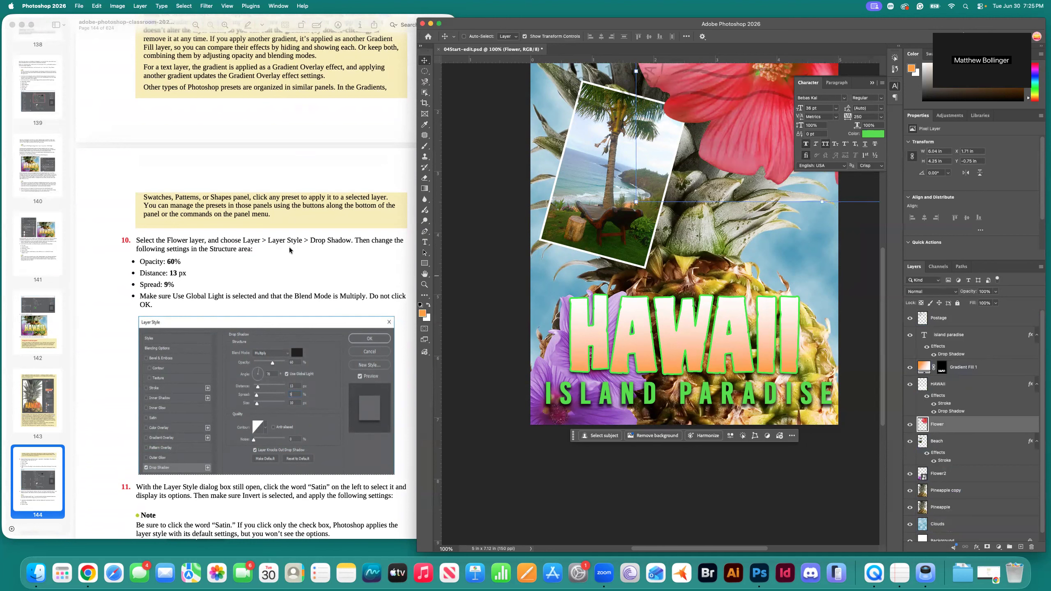
# Add a Drop Shadow layer style to the hibiscus on the Flower layer.
pyautogui.click(140, 6)
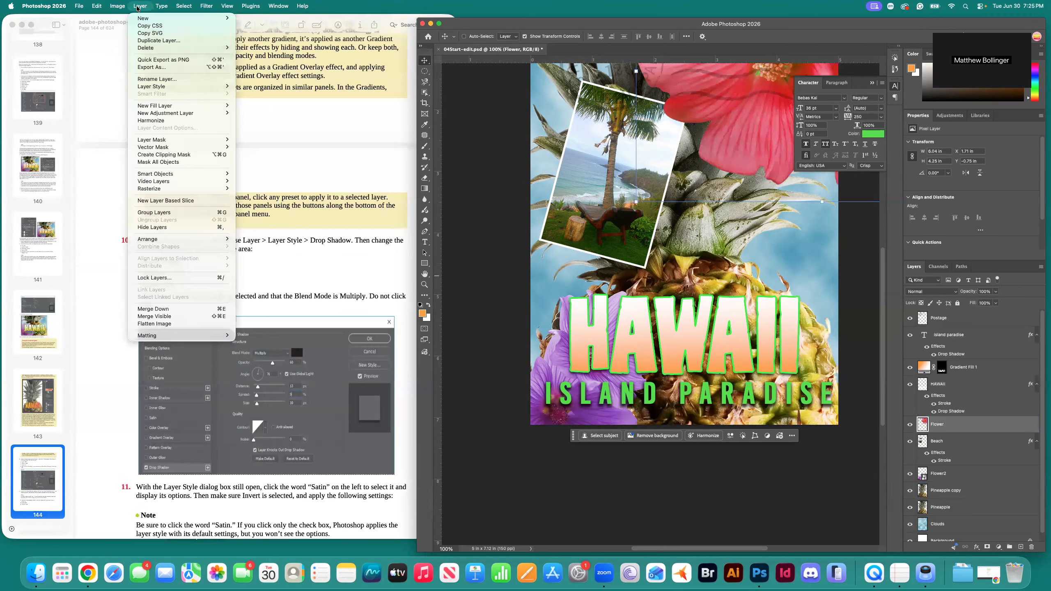
pyautogui.moveTo(168, 89)
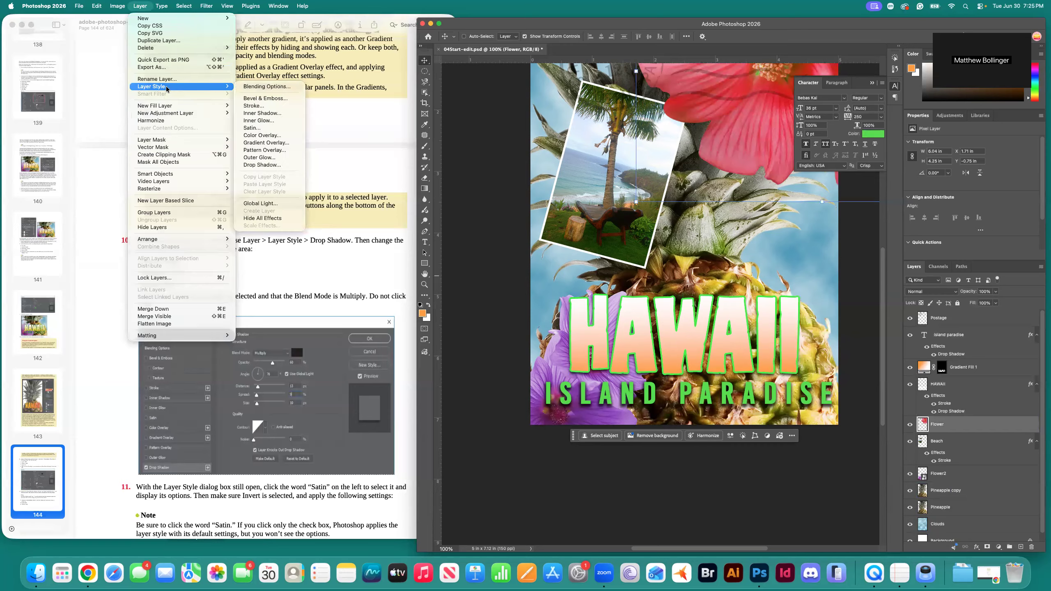
pyautogui.click(278, 165)
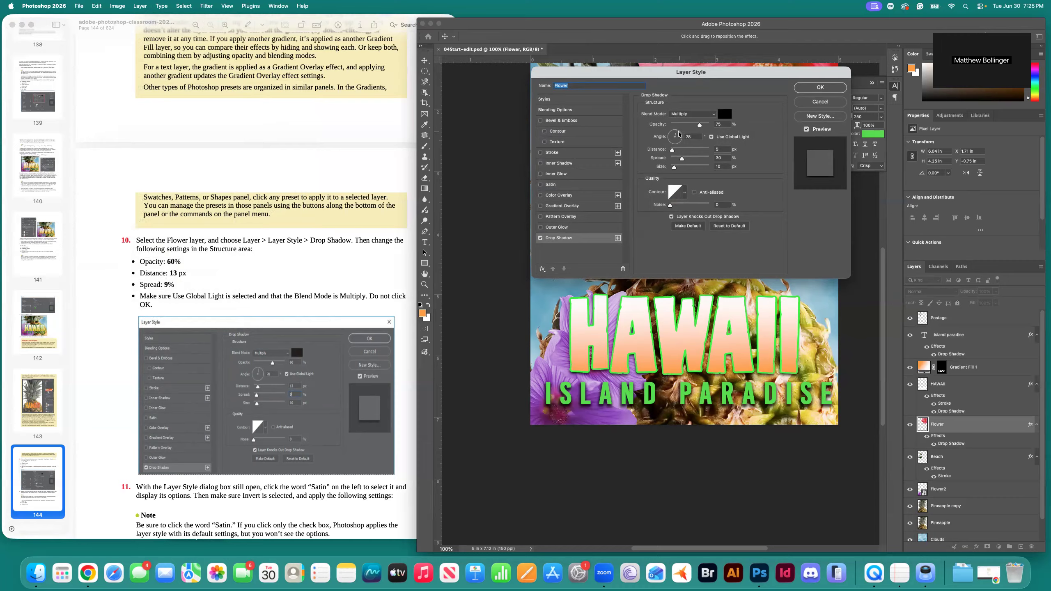
# Set the Flower drop shadow to 60% opacity and a 13 px distance.
pyautogui.click(706, 114)
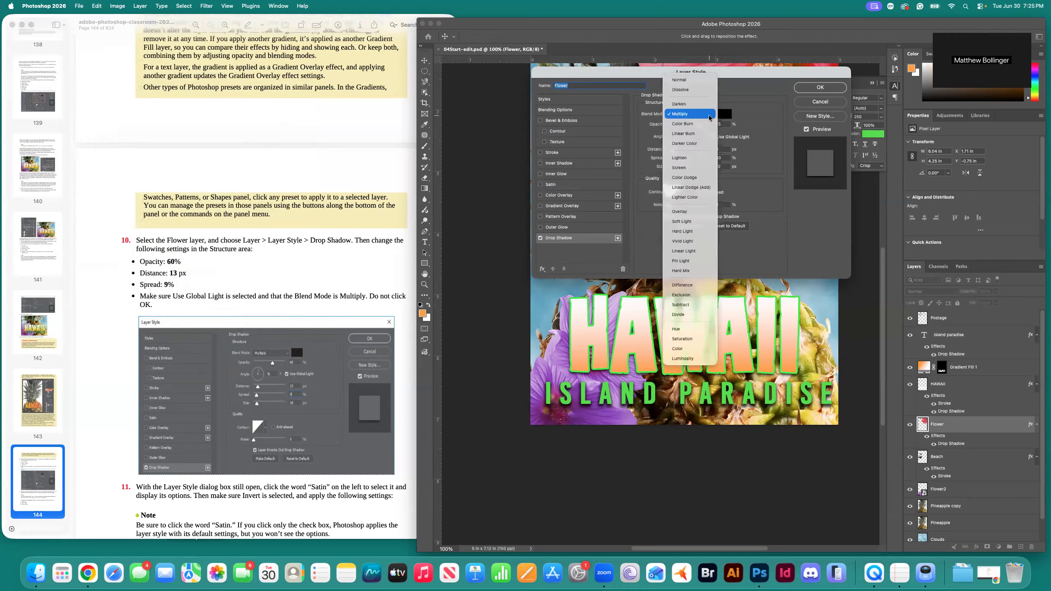
pyautogui.click(683, 79)
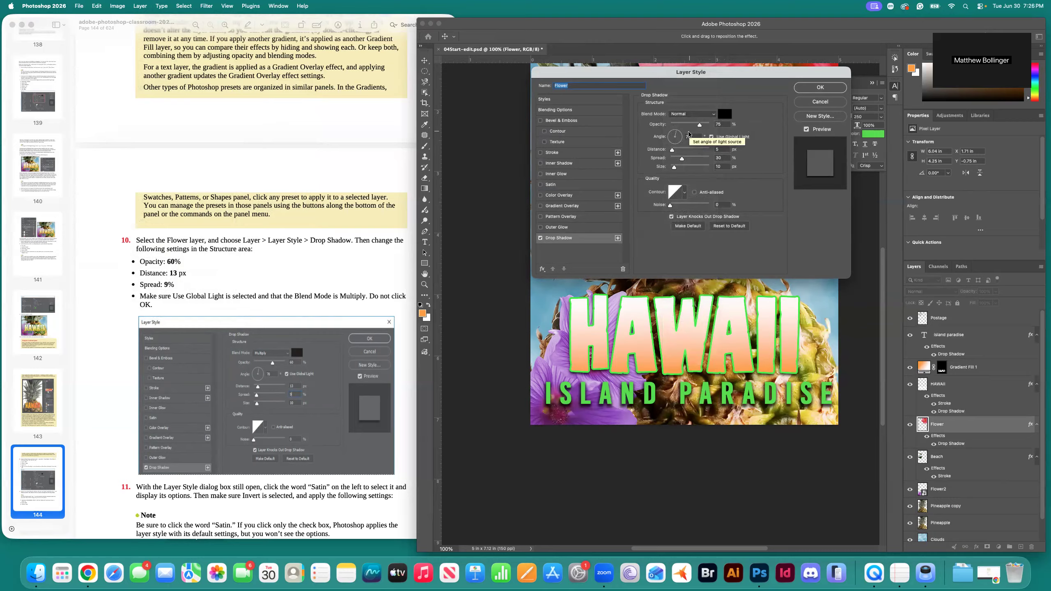
pyautogui.doubleClick(721, 124)
pyautogui.write('60')
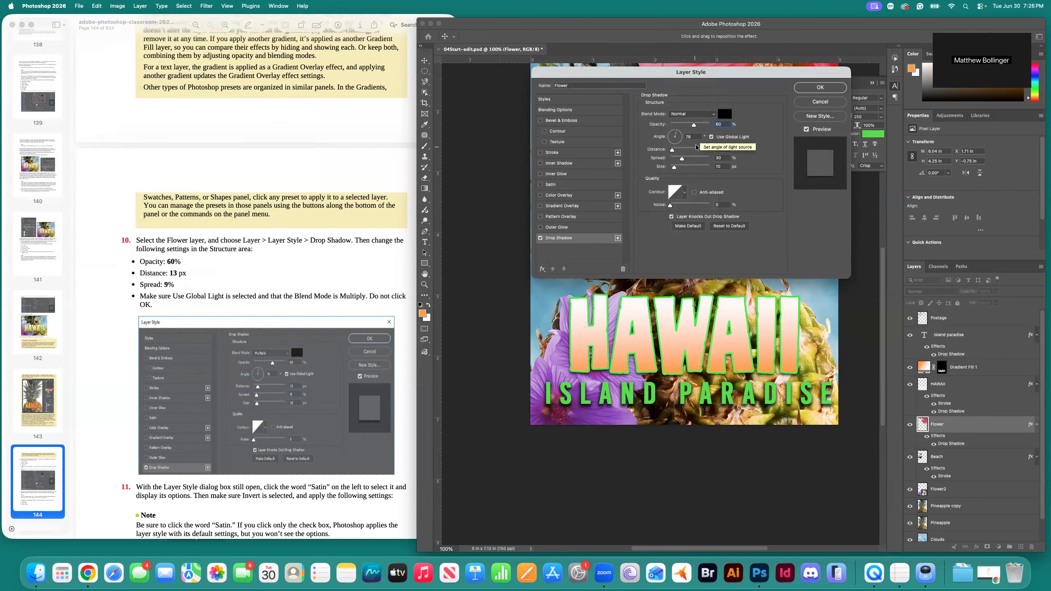
pyautogui.doubleClick(720, 149)
pyautogui.write('13')
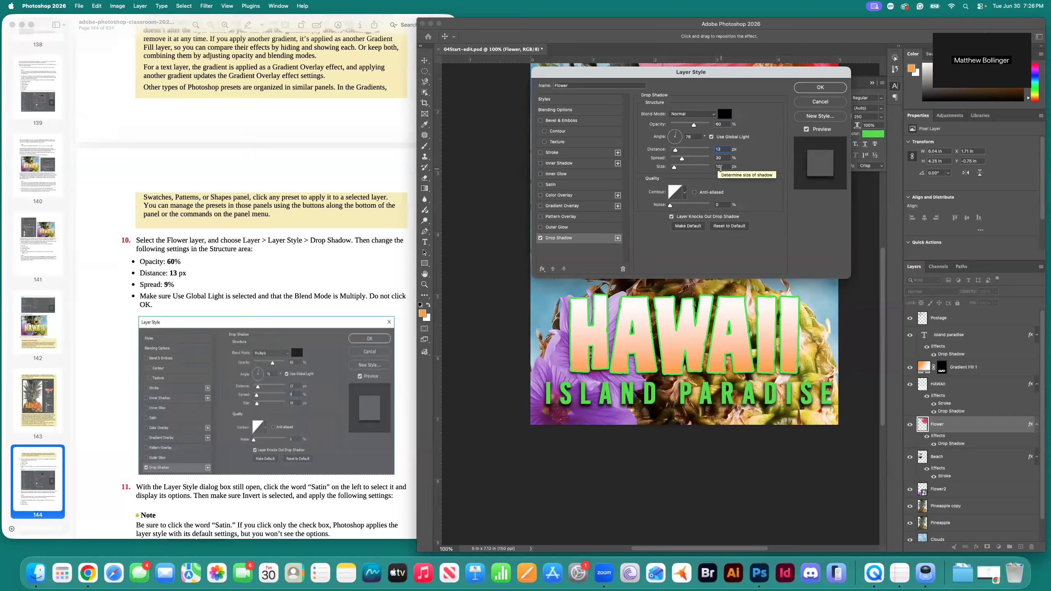
pyautogui.press('Tab')
# Switch the drop shadow blend mode to Multiply and turn on Use Global Light.
pyautogui.click(713, 113)
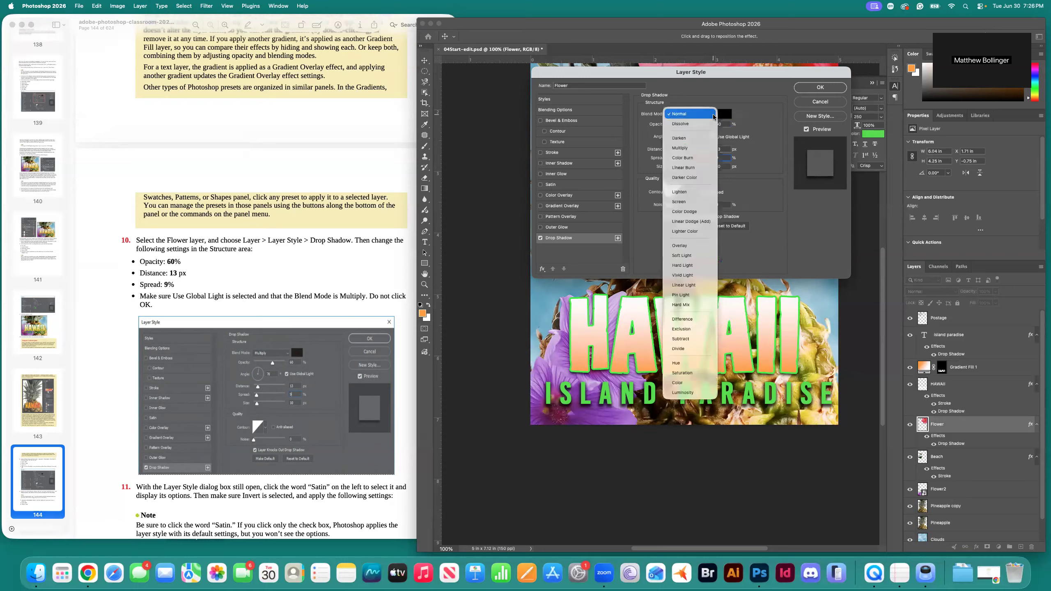
pyautogui.click(702, 148)
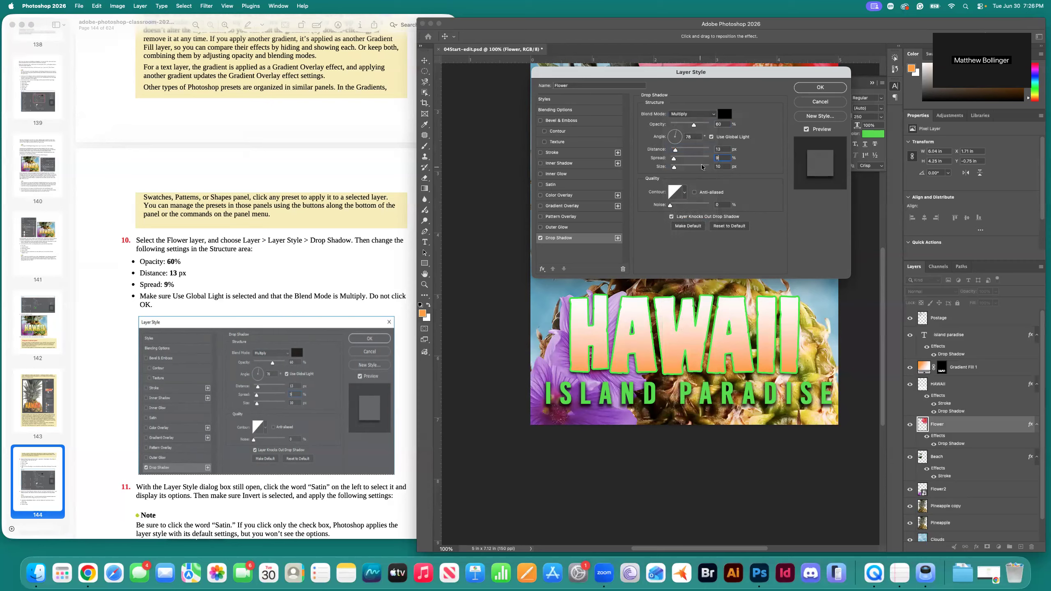
pyautogui.click(711, 137)
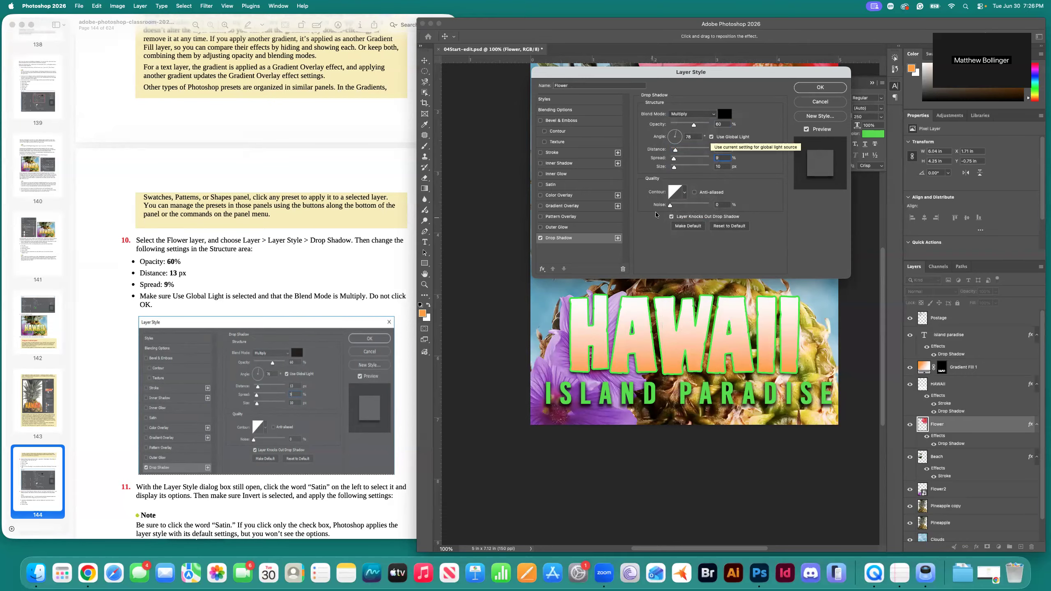
pyautogui.scroll(-5, 239, 281)
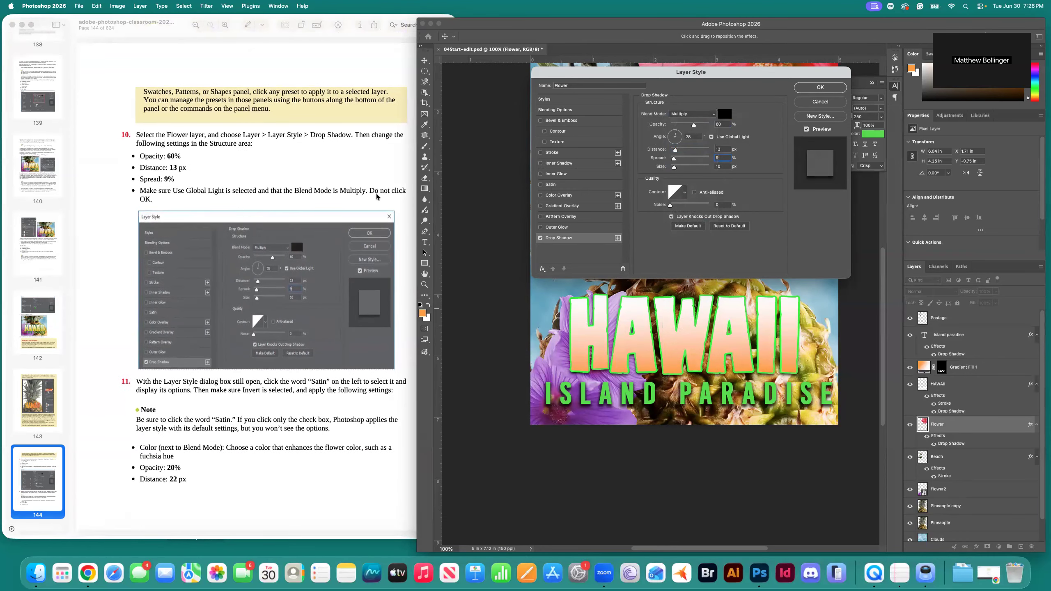
pyautogui.scroll(-1, 201, 401)
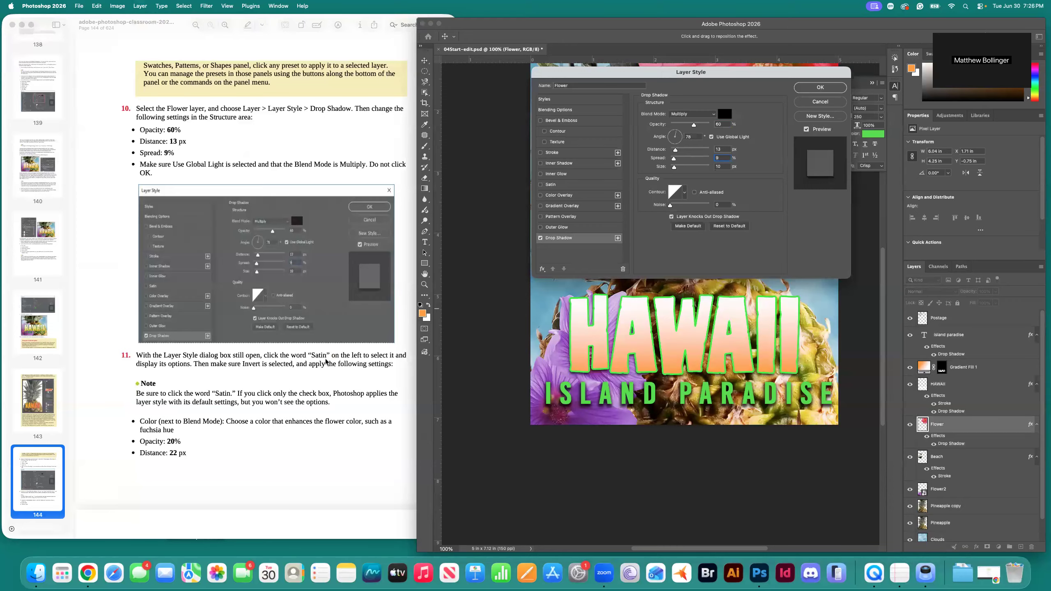
pyautogui.click(540, 184)
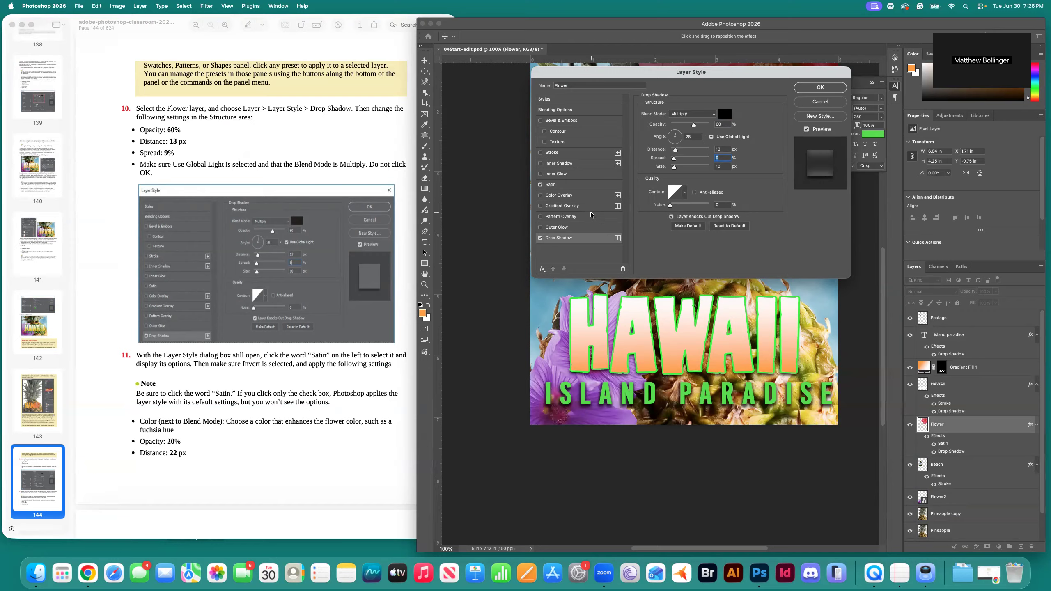
# Enable a Satin effect on the Flower layer and start choosing a magenta satin colour.
pyautogui.click(553, 185)
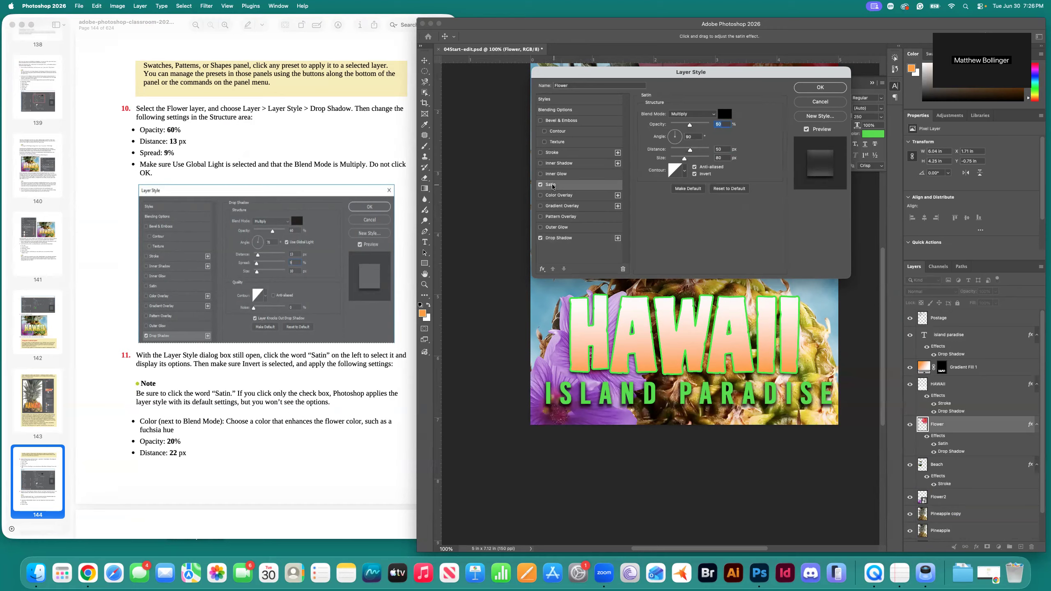
pyautogui.click(566, 238)
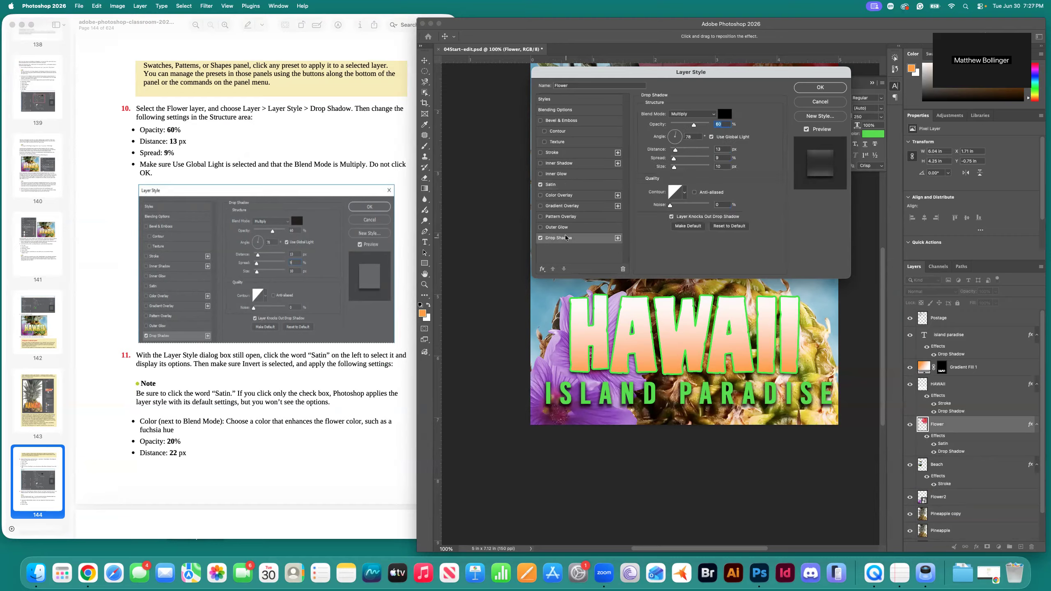
pyautogui.click(554, 185)
pyautogui.click(560, 239)
pyautogui.click(554, 185)
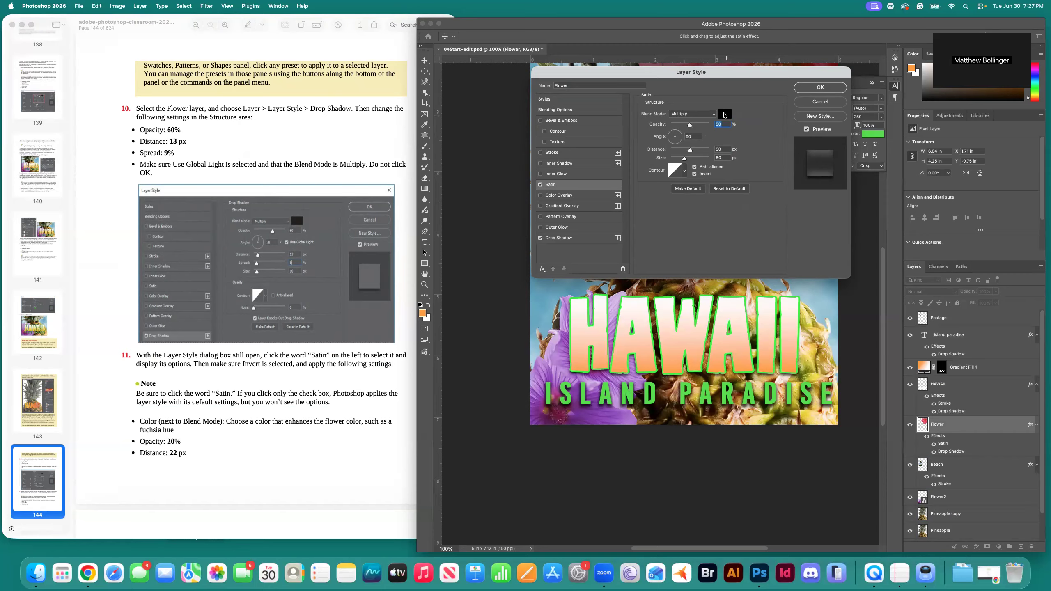
pyautogui.click(724, 113)
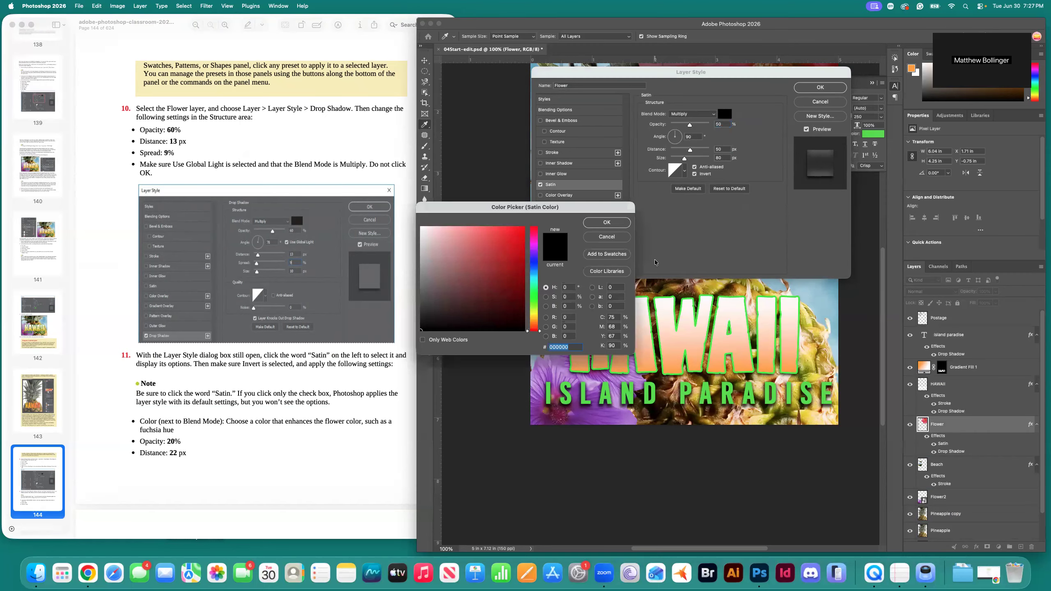
pyautogui.click(533, 246)
# Set the Flower's satin colour to a vivid fuchsia magenta.
pyautogui.moveTo(540, 247); pyautogui.dragTo(540, 244)
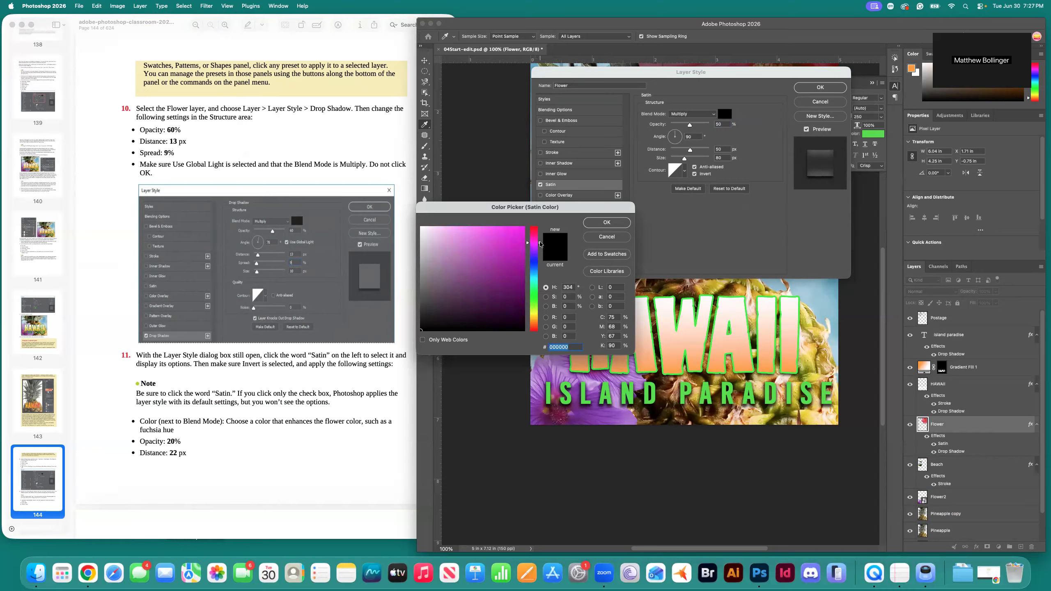
pyautogui.click(518, 232)
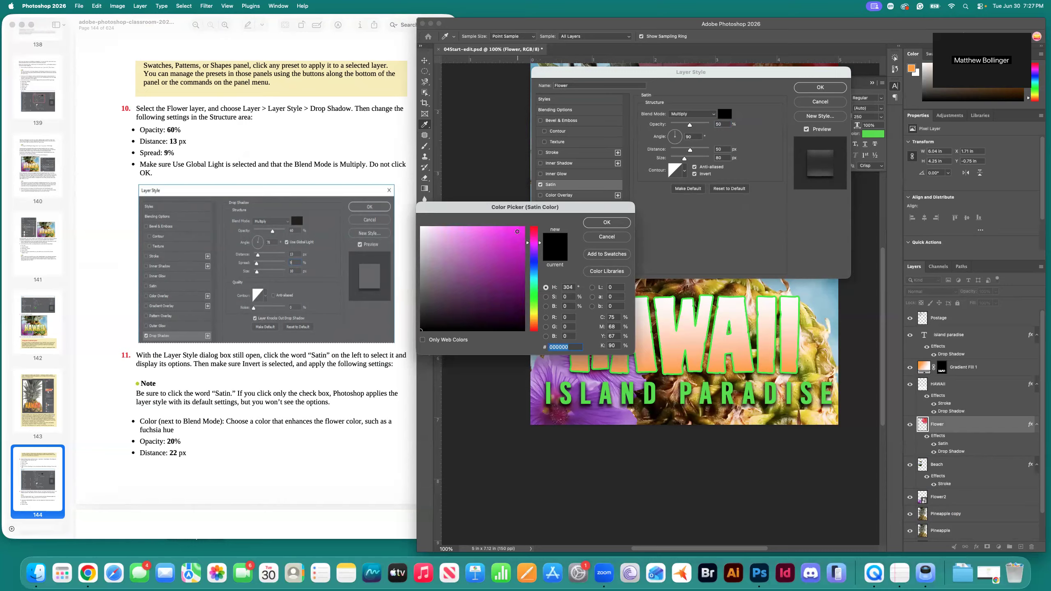
pyautogui.click(615, 224)
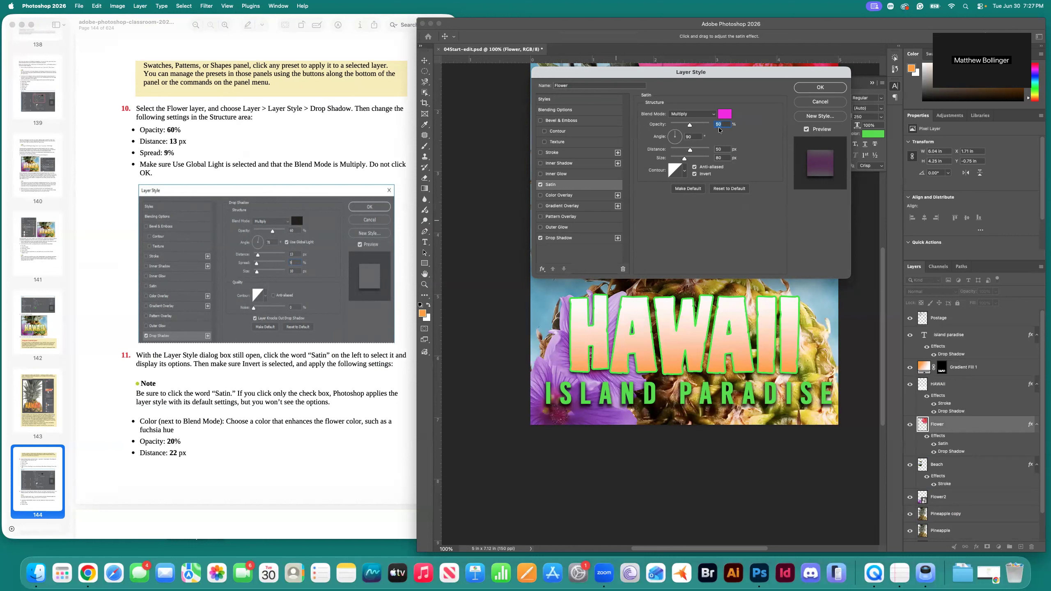
# Give the satin 20% opacity and 22 px distance, then apply the Flower's layer styles.
pyautogui.write('20')
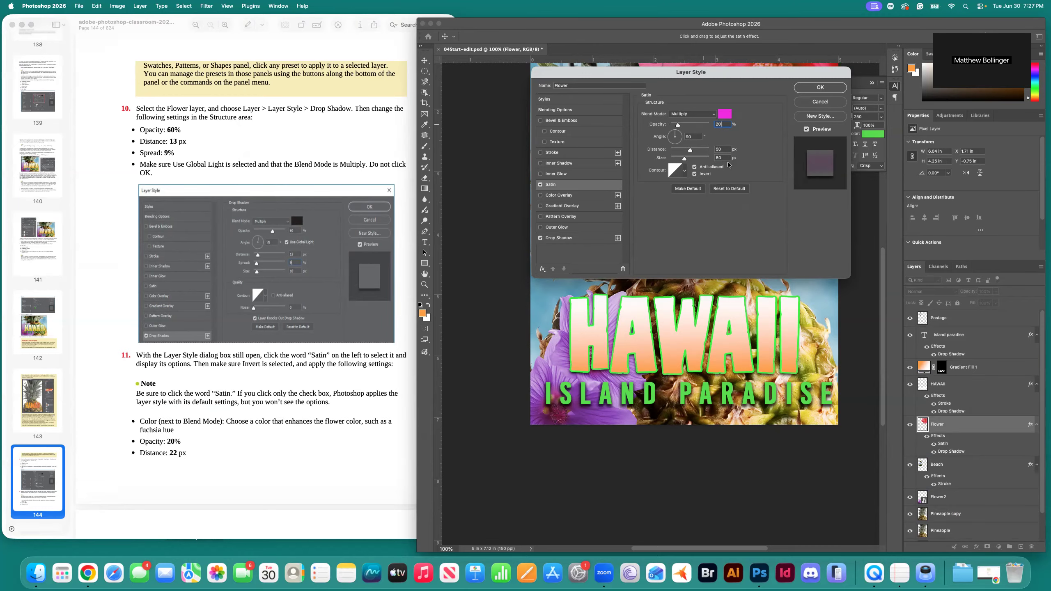
pyautogui.click(719, 149)
pyautogui.scroll(-5, 257, 369)
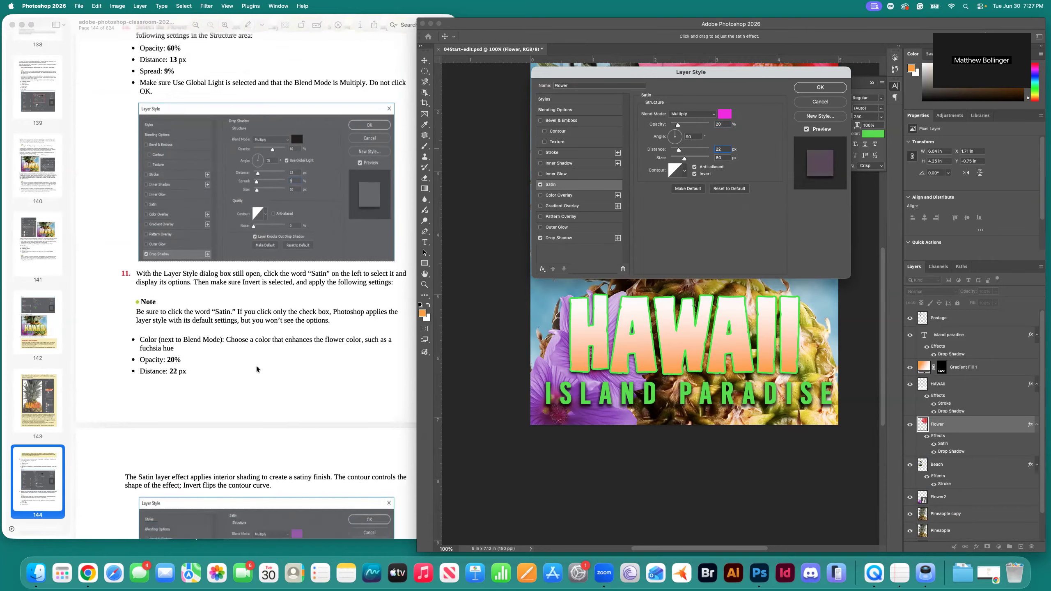
pyautogui.scroll(-3, 256, 369)
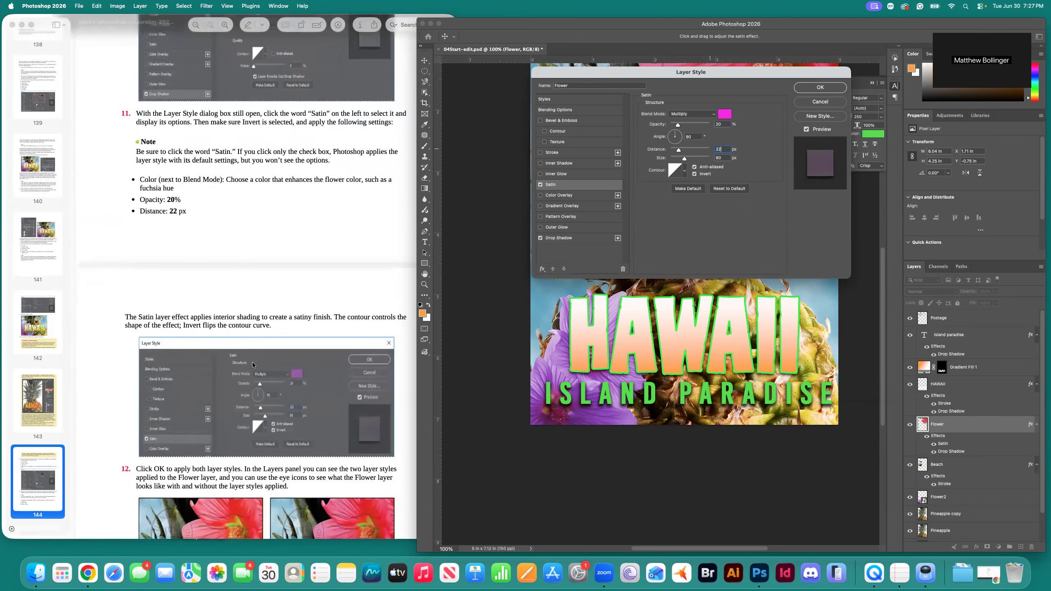
pyautogui.scroll(-1, 261, 370)
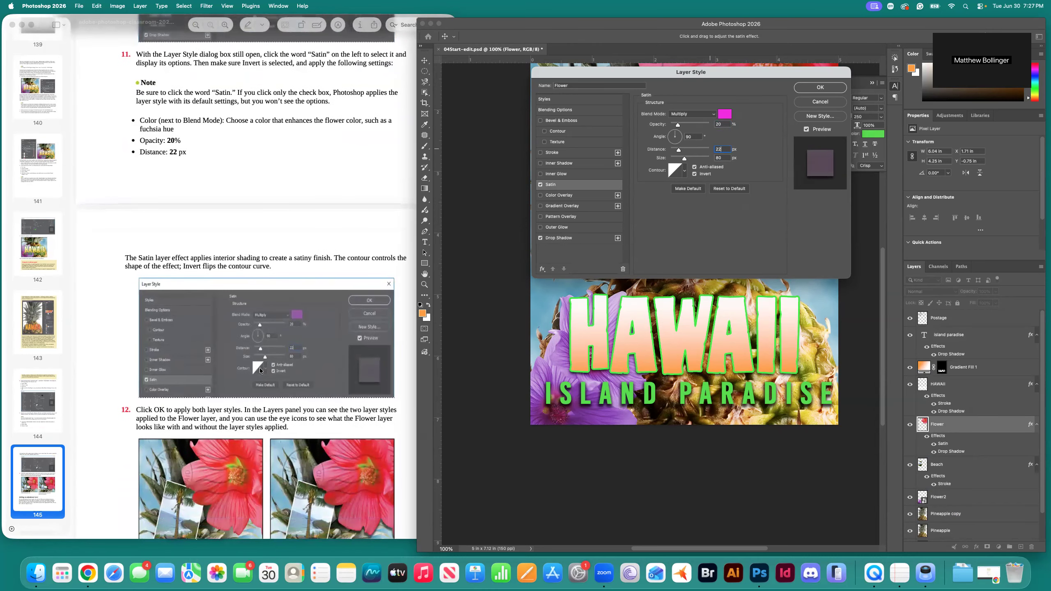
pyautogui.scroll(-3, 260, 371)
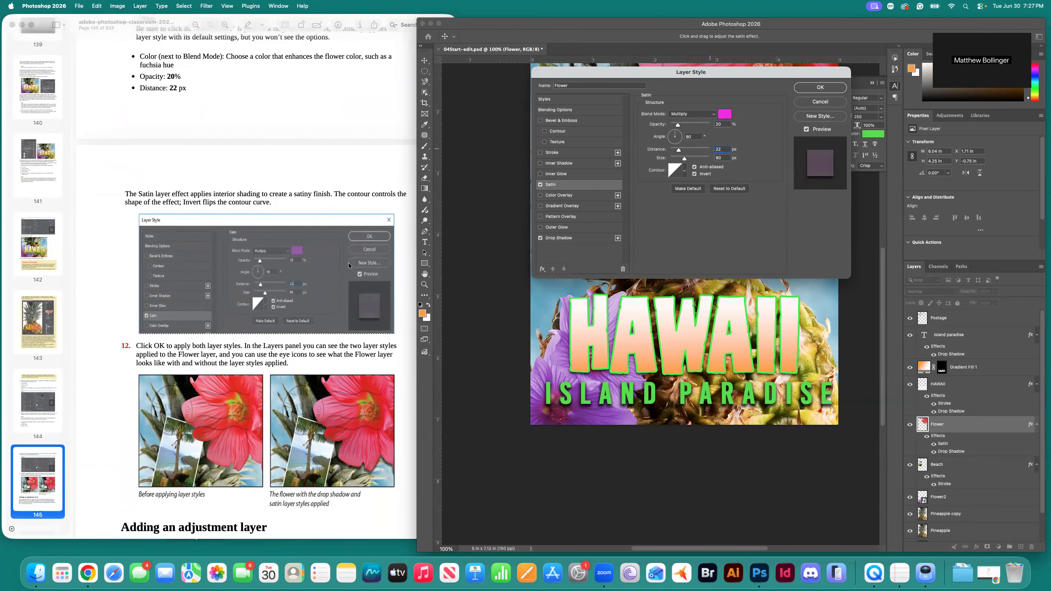
pyautogui.scroll(-1, 271, 363)
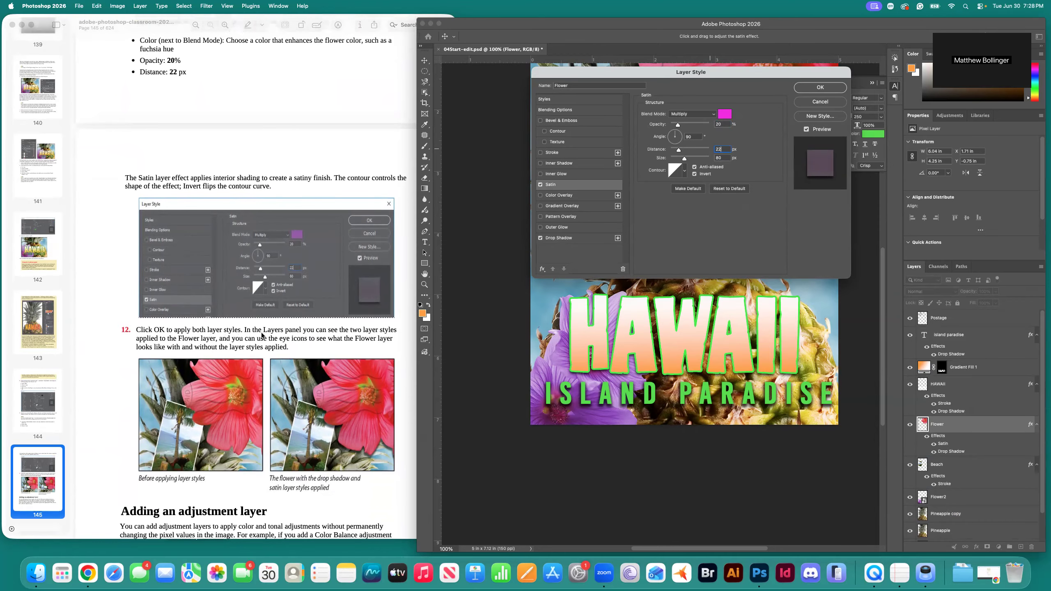
pyautogui.click(835, 87)
# Save the postcard as 04Start-edit.psd and zoom out to view the whole design.
pyautogui.scroll(5, 684, 252)
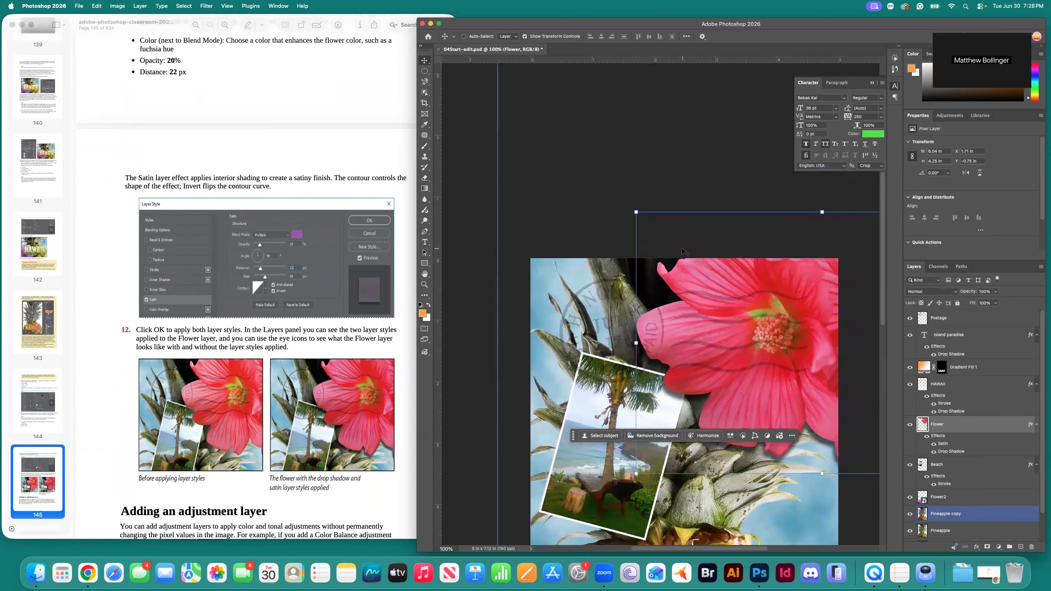
pyautogui.hscroll(3, 682, 249)
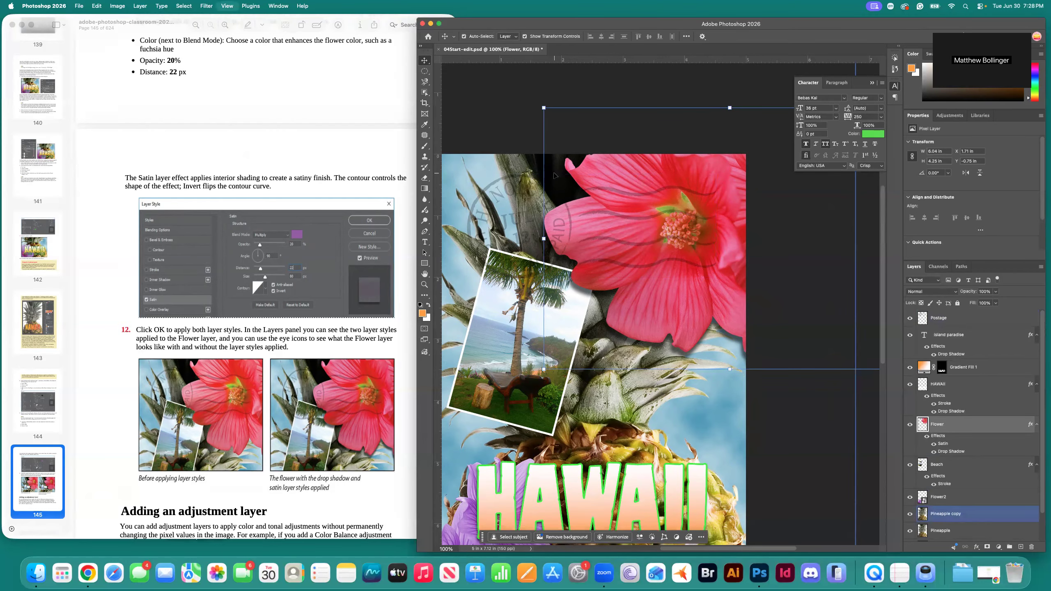
pyautogui.scroll(-3, 557, 178)
pyautogui.press('super+s')
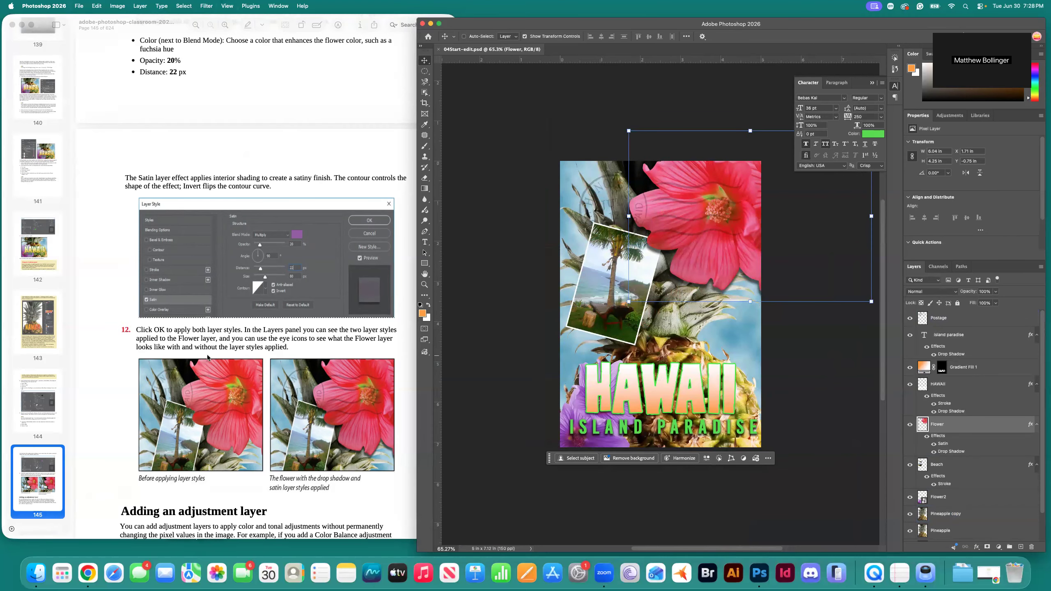
pyautogui.scroll(-3, 211, 360)
pyautogui.scroll(-5, 212, 360)
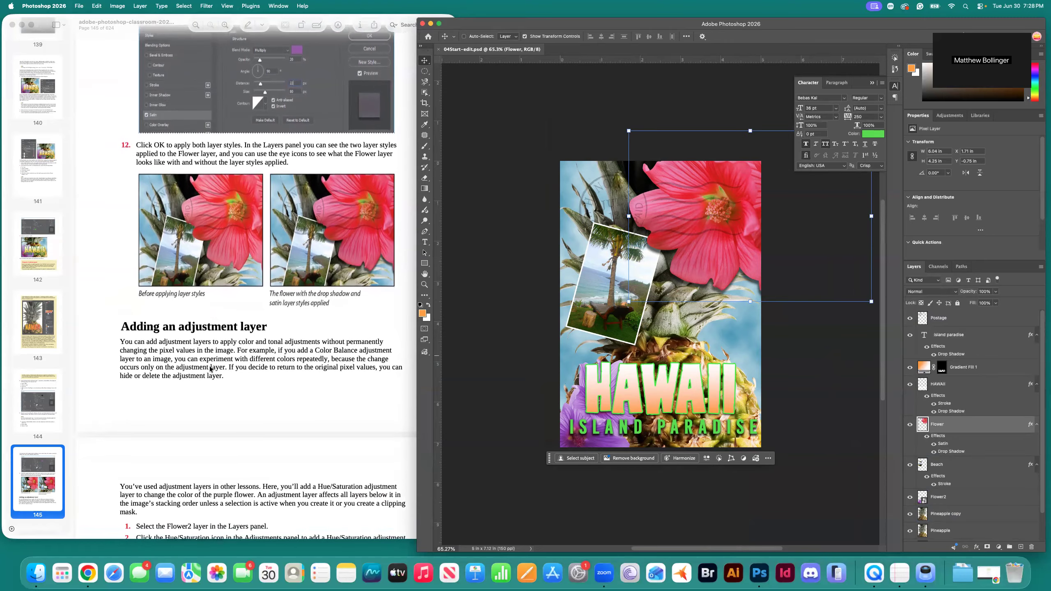
pyautogui.scroll(-1, 210, 369)
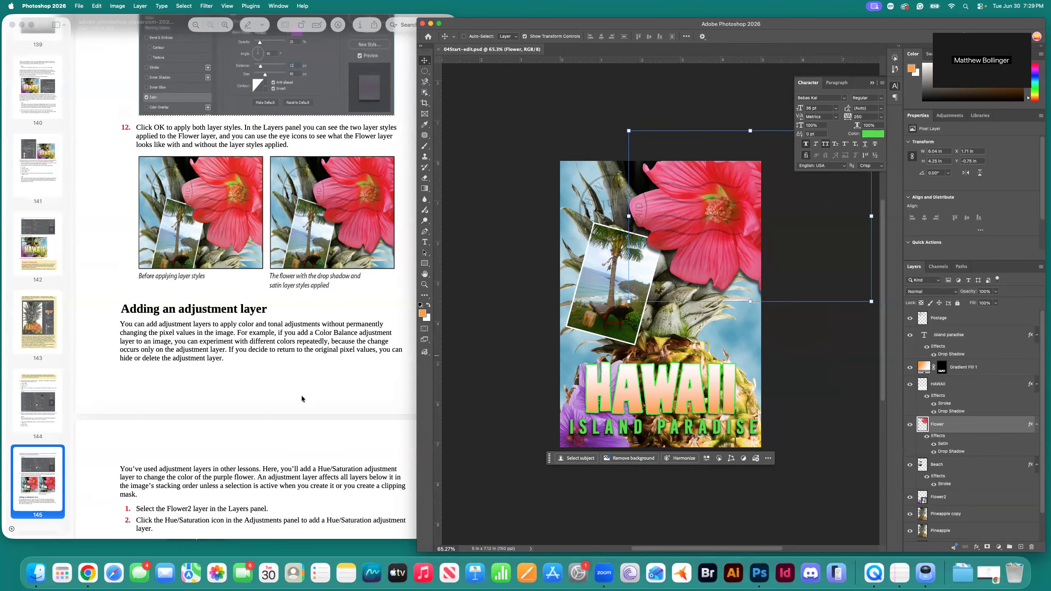
# Select the Flower2 layer and show the Adjustments panel's single-adjustment options.
pyautogui.scroll(-5, 298, 399)
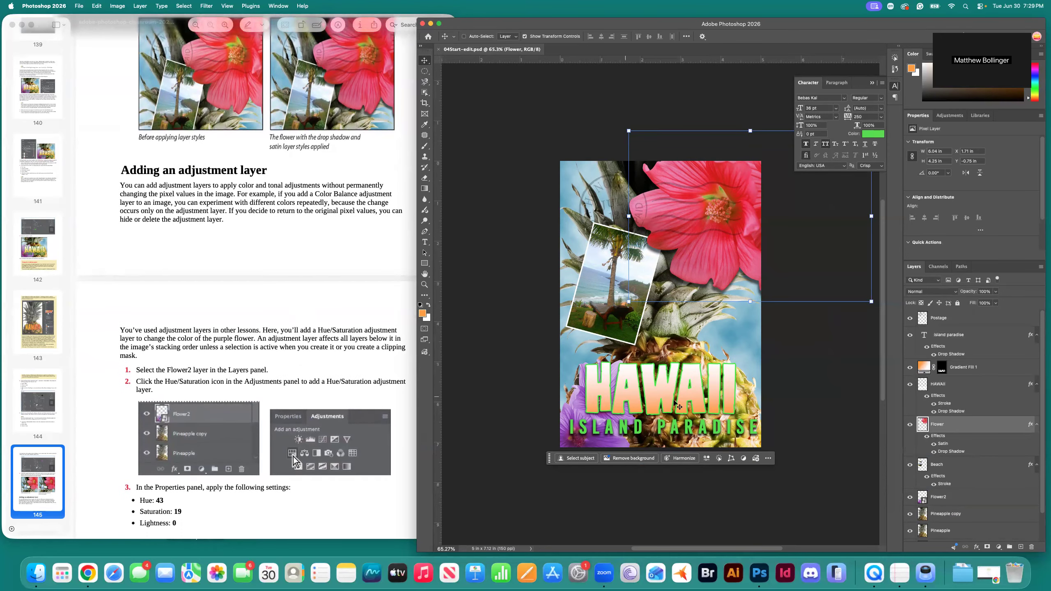
pyautogui.scroll(-1, 952, 431)
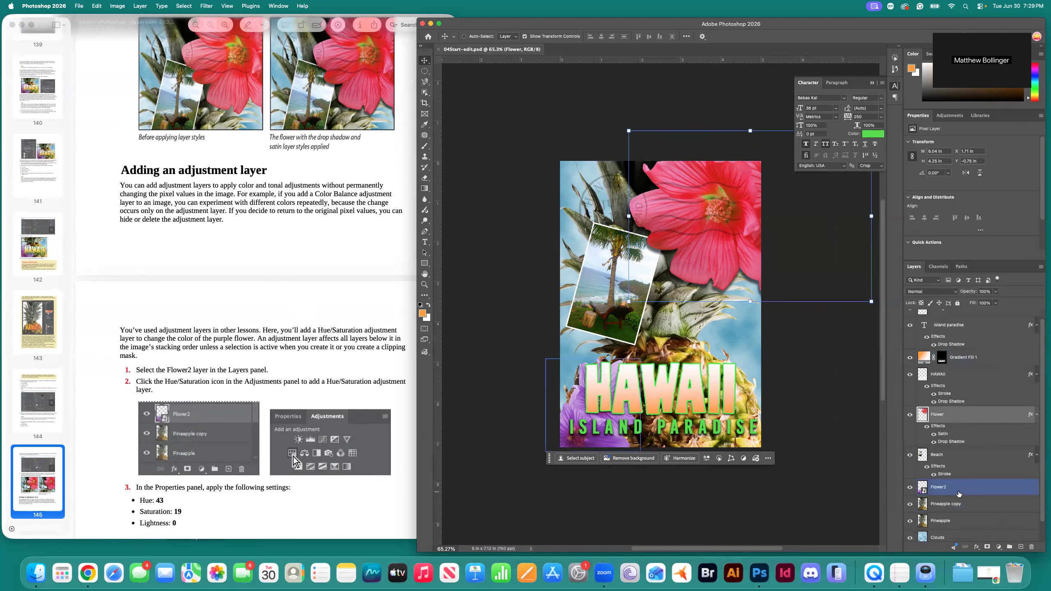
pyautogui.click(939, 487)
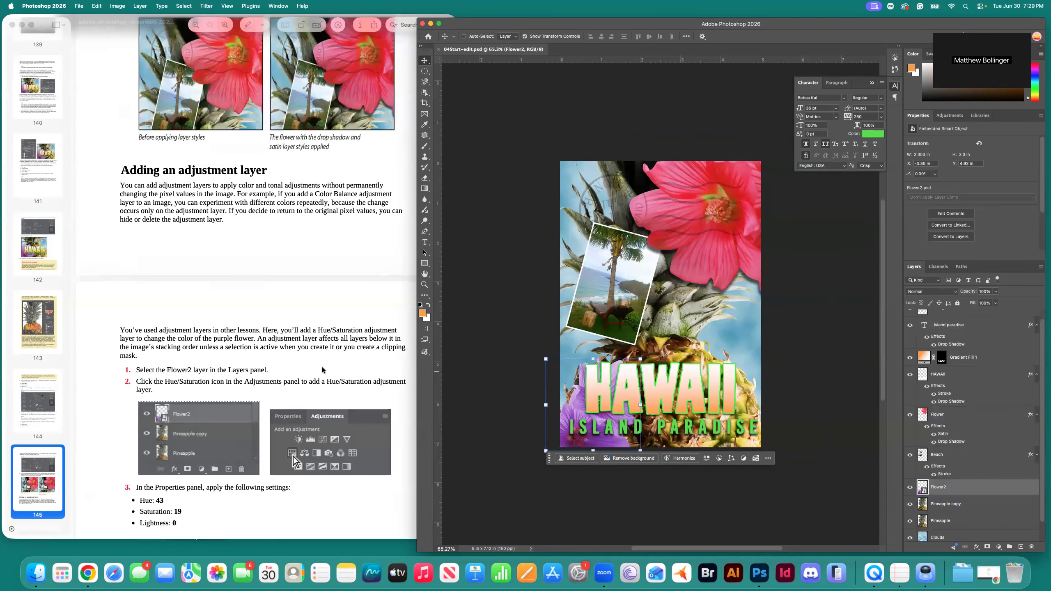
pyautogui.scroll(-1, 273, 381)
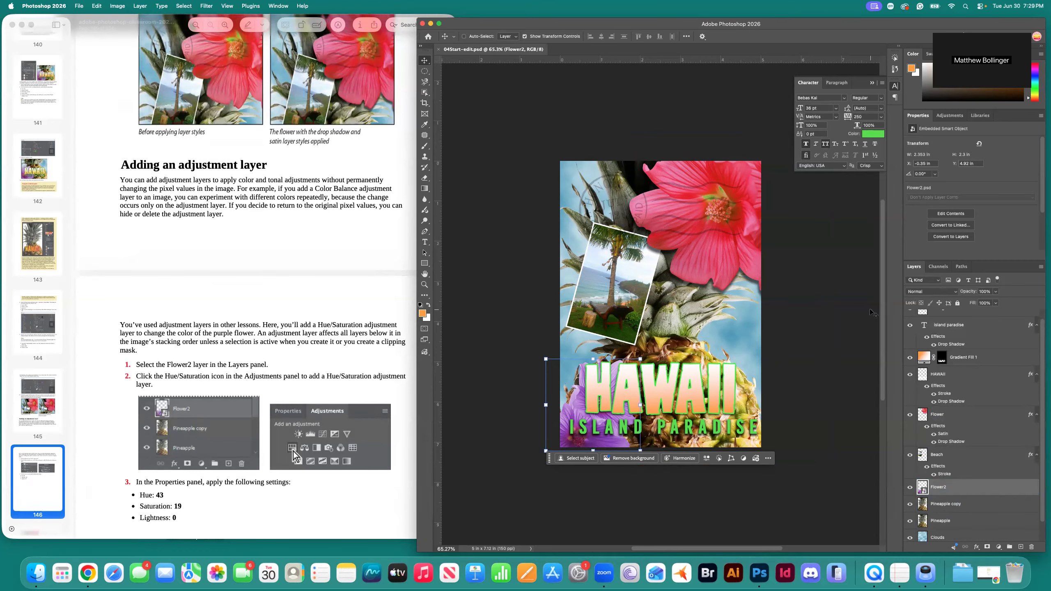
pyautogui.click(950, 116)
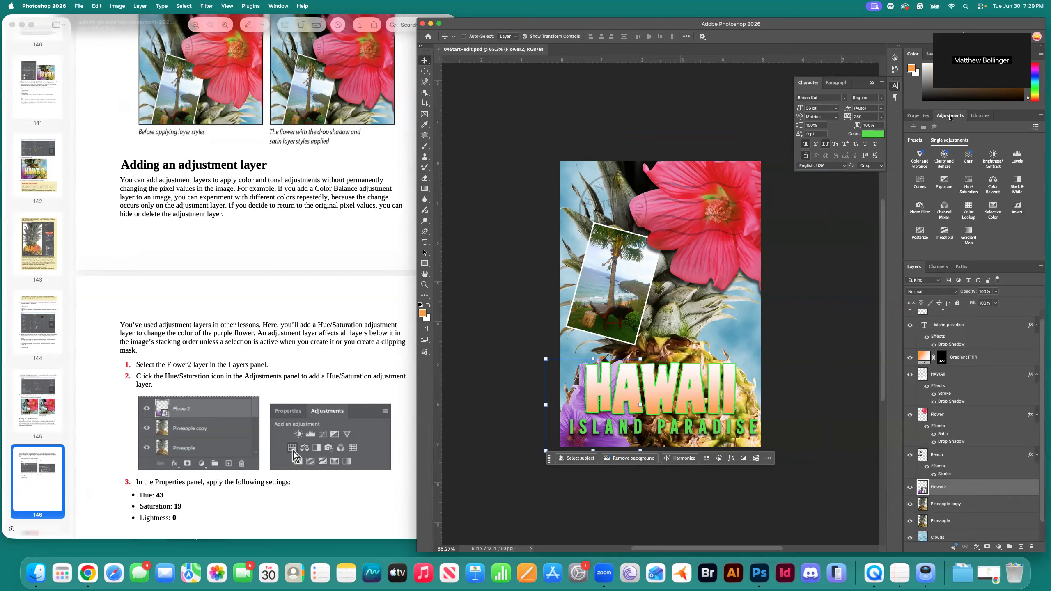
pyautogui.click(972, 186)
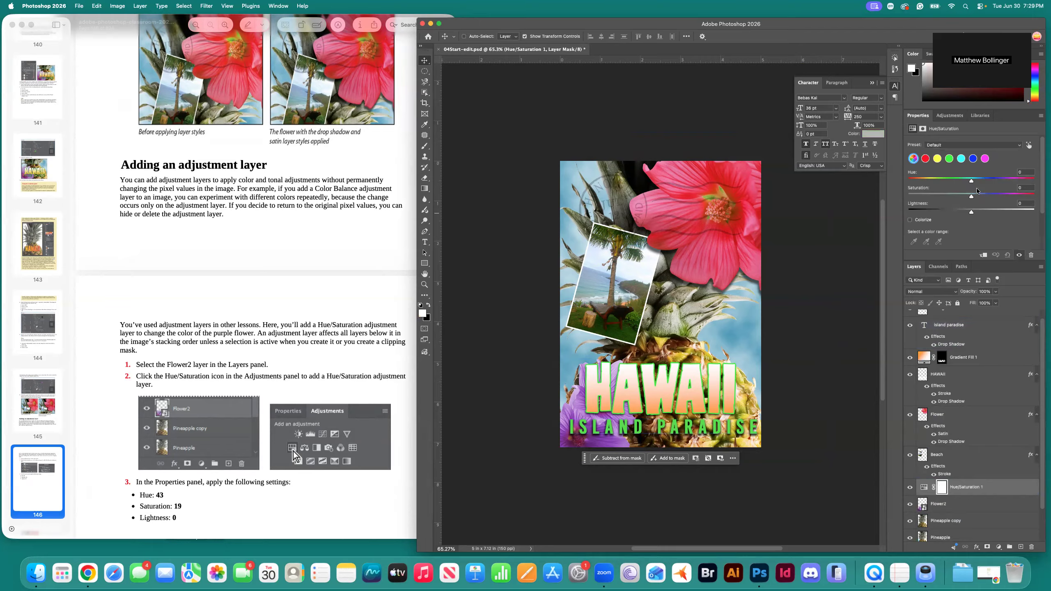
# Add a Hue/Saturation adjustment above Flower2 with Hue +43 and Saturation +19.
pyautogui.click(966, 506)
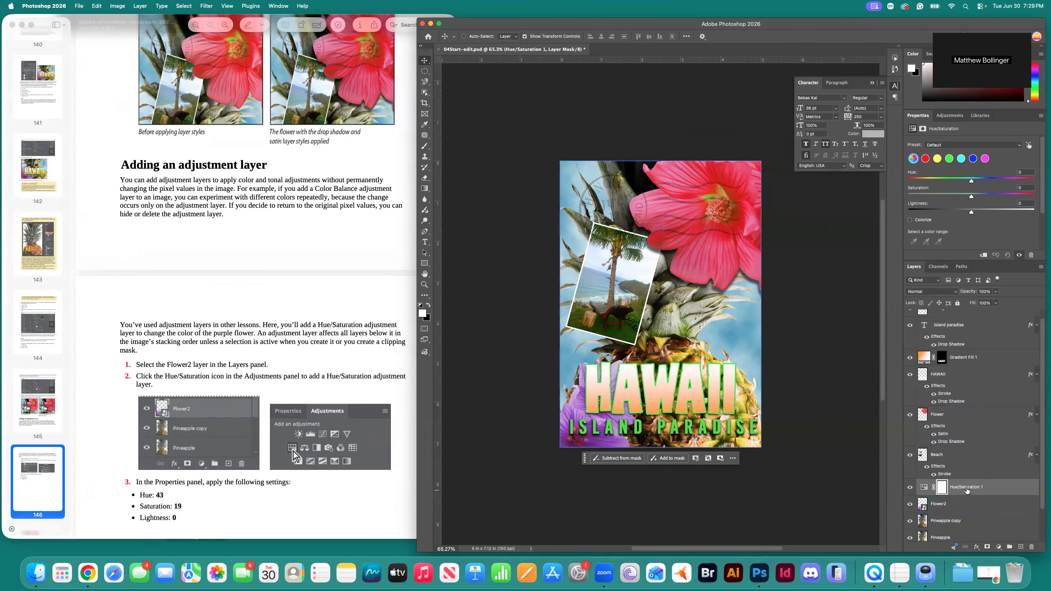
pyautogui.scroll(-2, 353, 415)
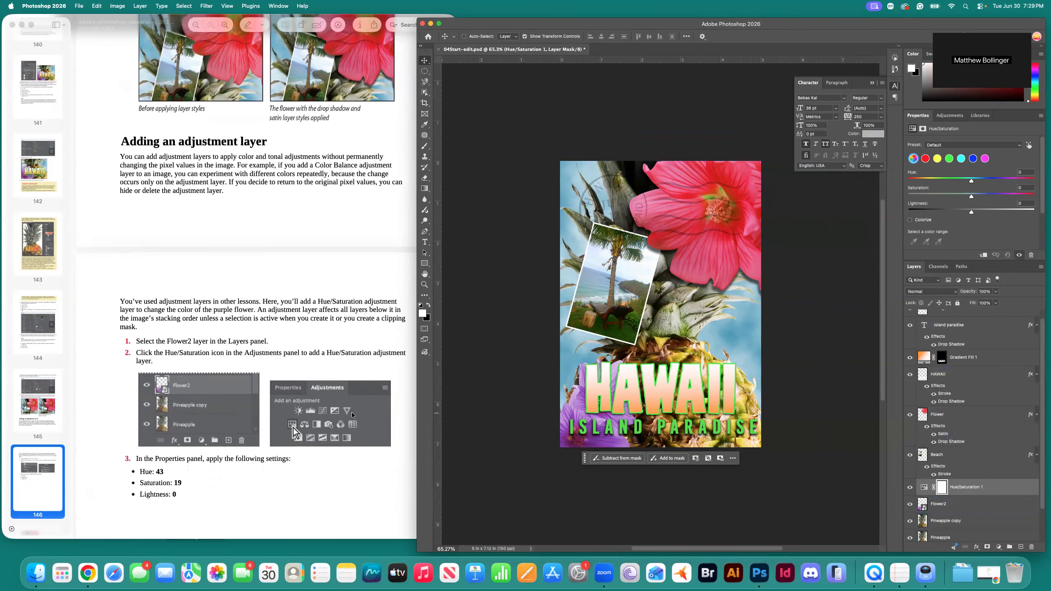
pyautogui.scroll(-3, 353, 415)
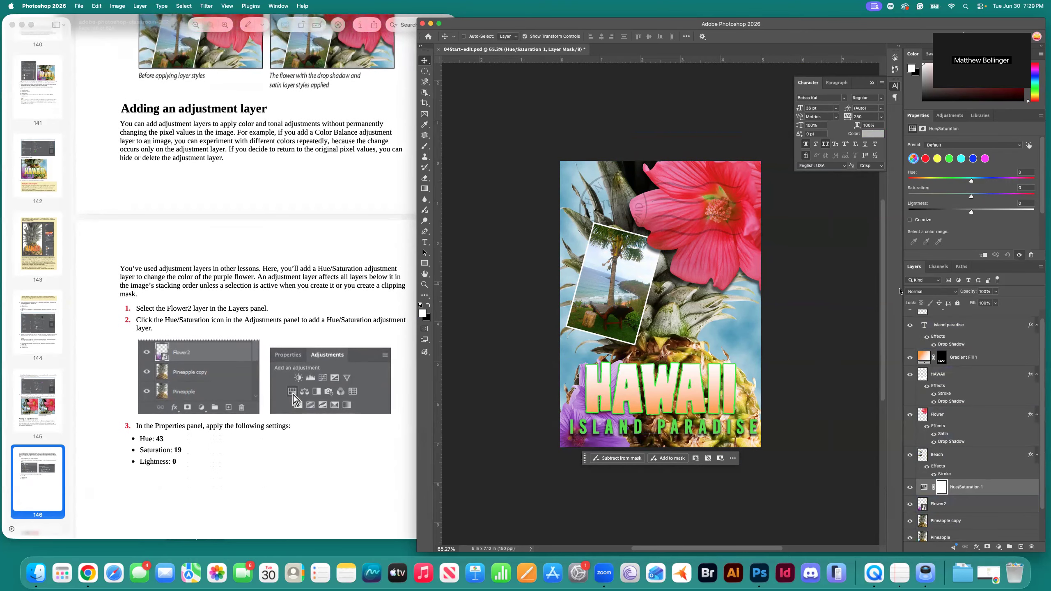
pyautogui.click(1028, 172)
pyautogui.write('43')
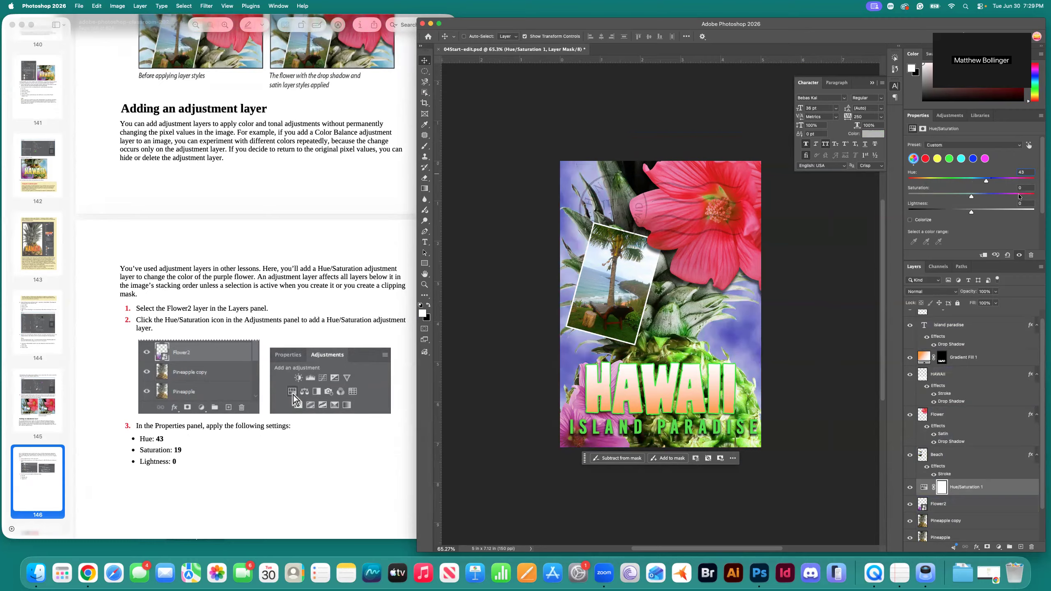
pyautogui.press('Tab')
pyautogui.write('19')
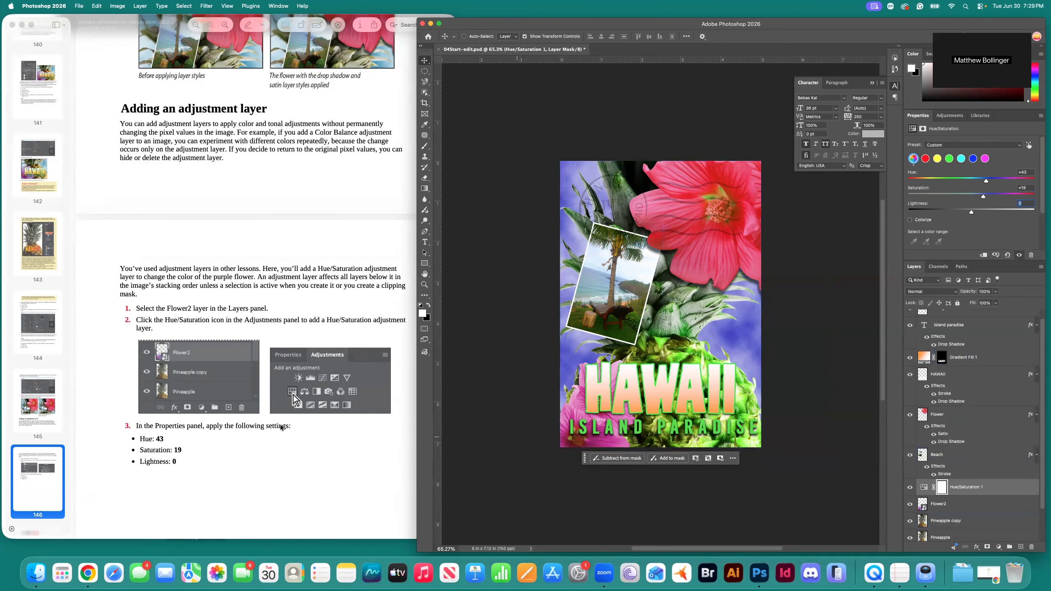
pyautogui.scroll(-3, 261, 424)
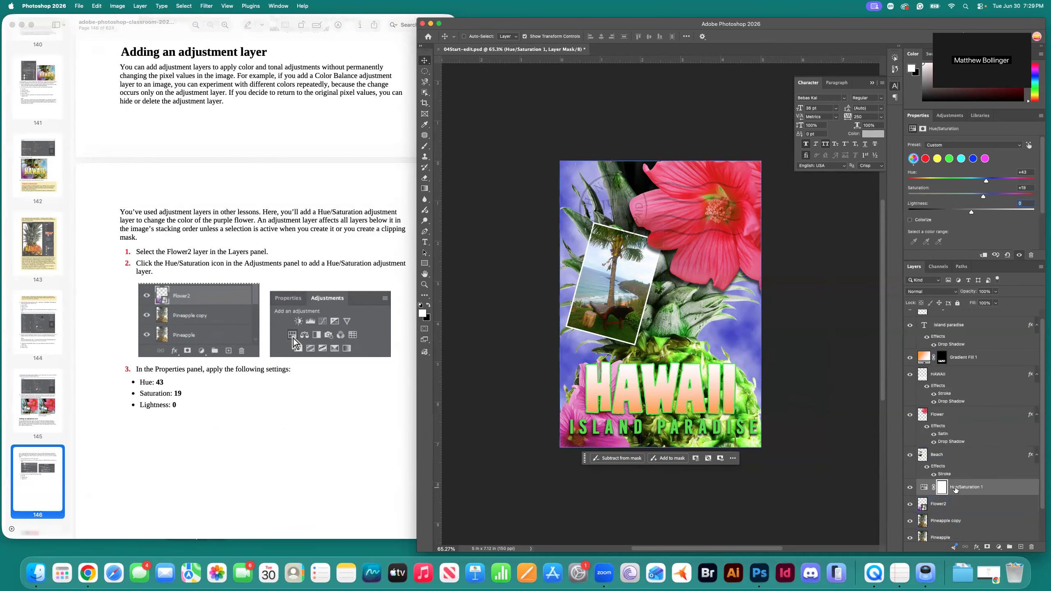
pyautogui.scroll(-10, 273, 460)
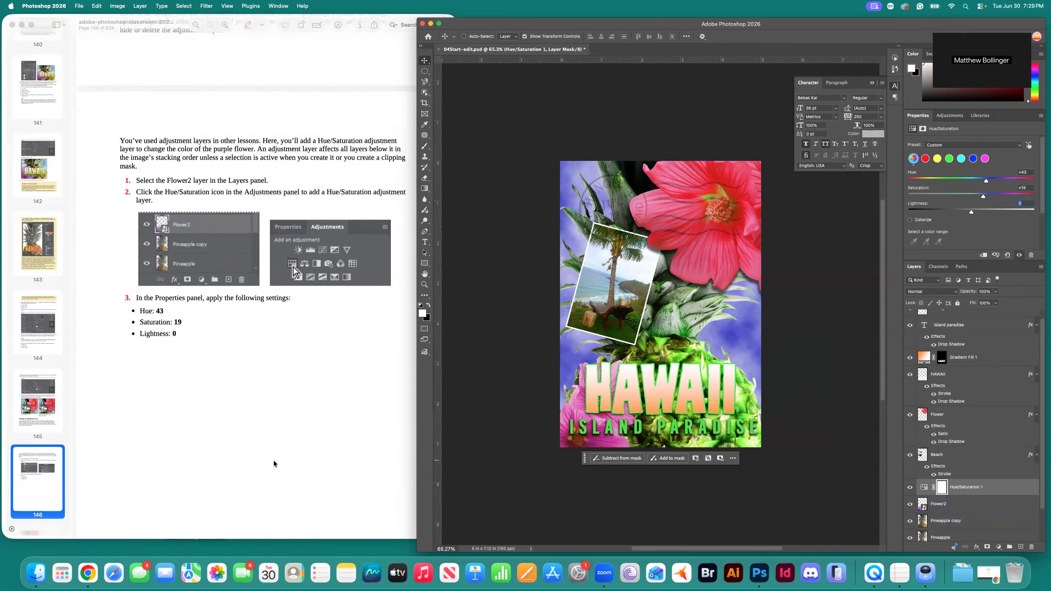
pyautogui.scroll(-5, 275, 463)
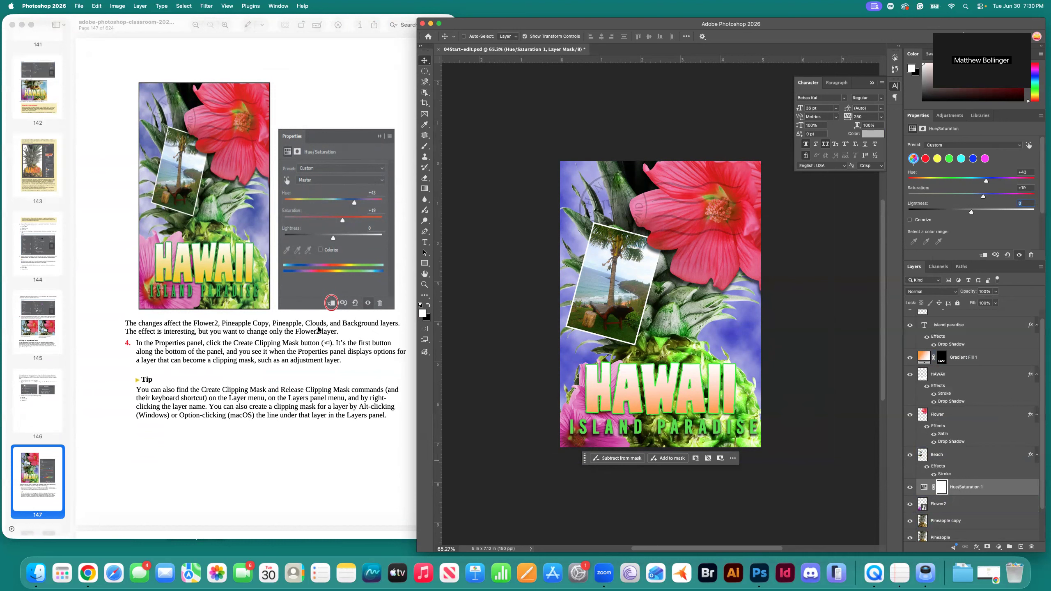
pyautogui.scroll(-3, 949, 518)
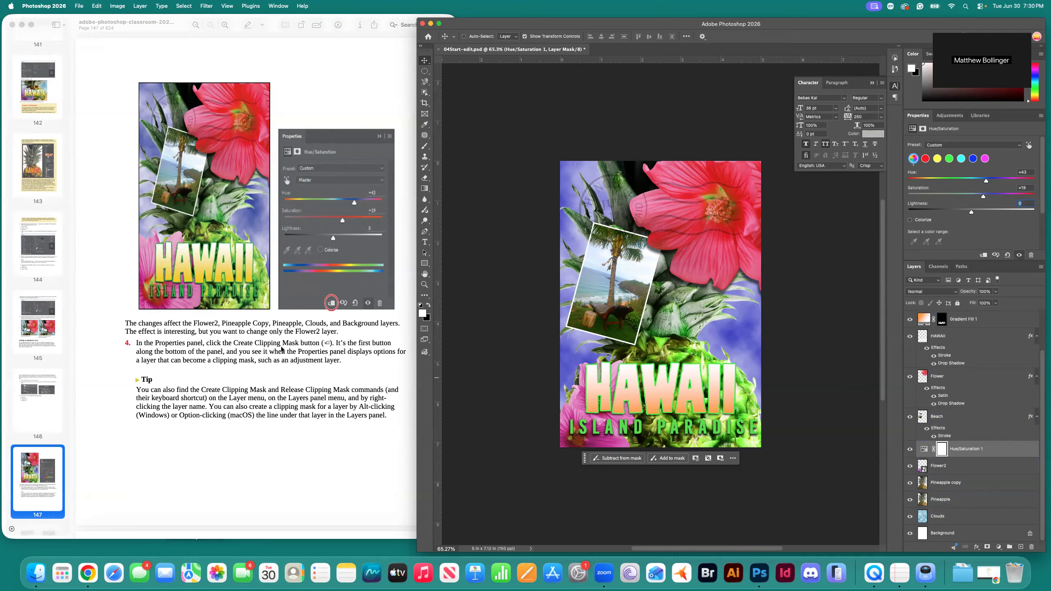
pyautogui.click(984, 256)
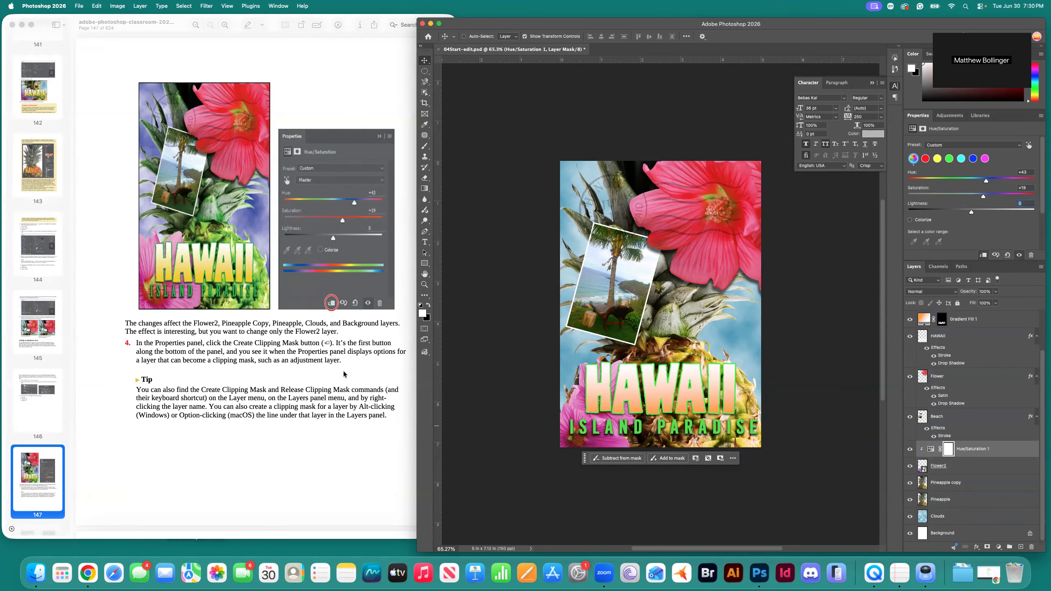
# Clip Hue/Saturation 1 to Flower2 so only that layer is recoloured.
pyautogui.scroll(-2, 321, 383)
pyautogui.scroll(-10, 322, 383)
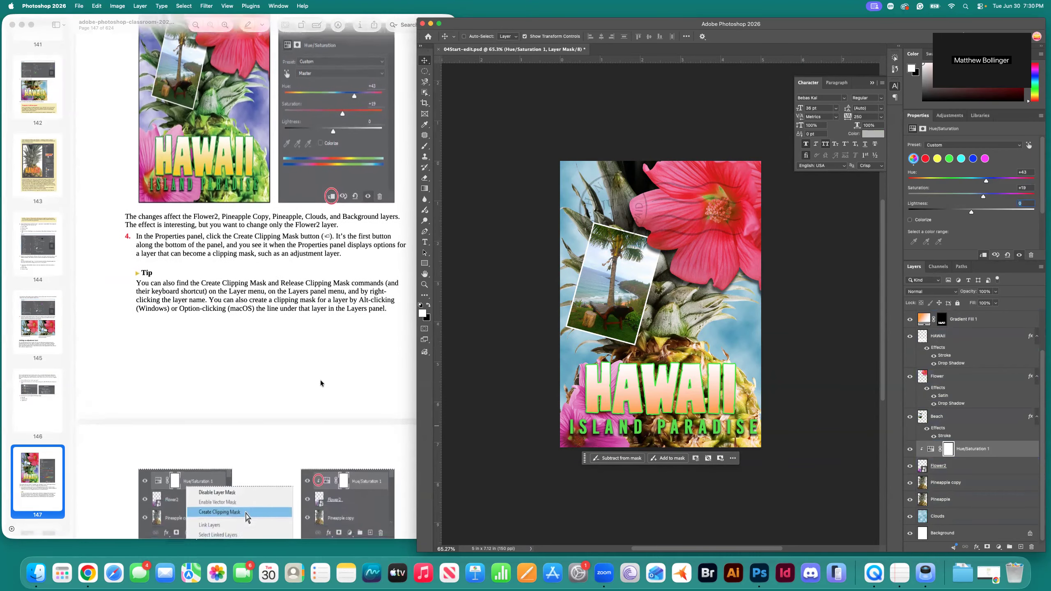
pyautogui.scroll(-4, 304, 420)
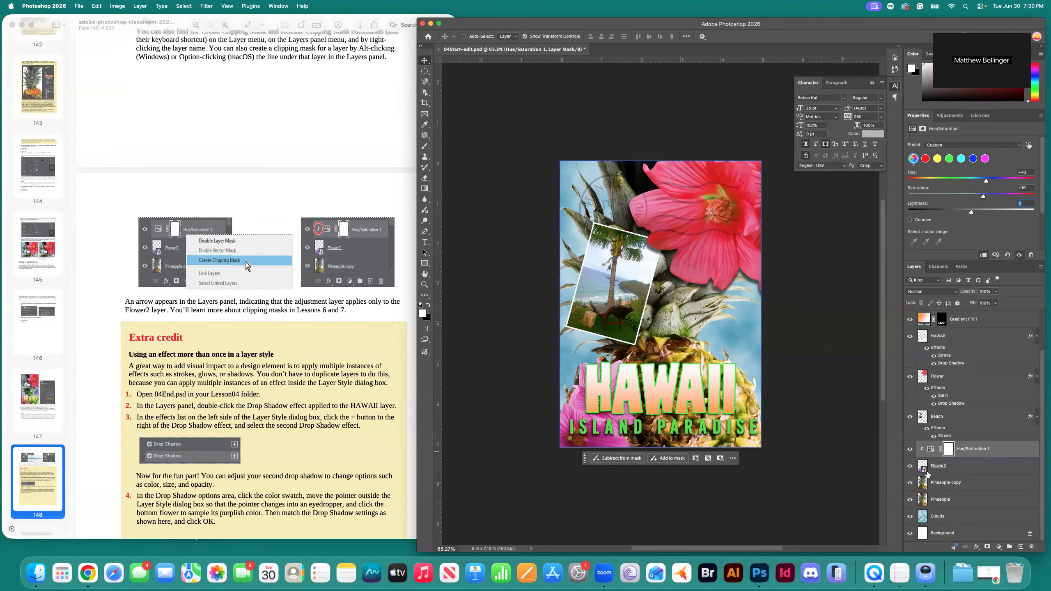
pyautogui.scroll(-5, 269, 399)
pyautogui.scroll(-7, 269, 399)
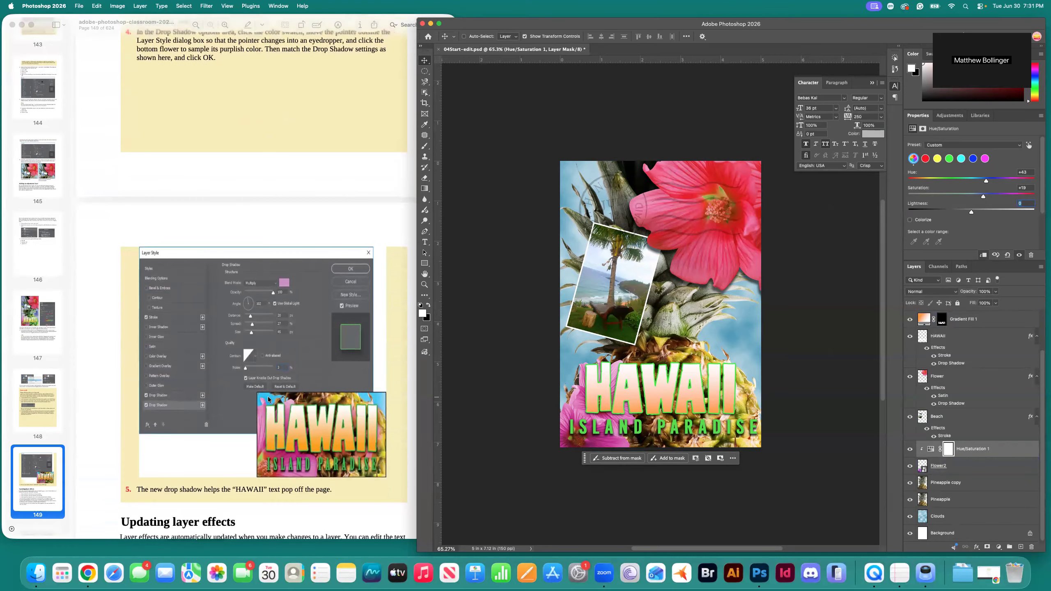
pyautogui.scroll(-5, 336, 403)
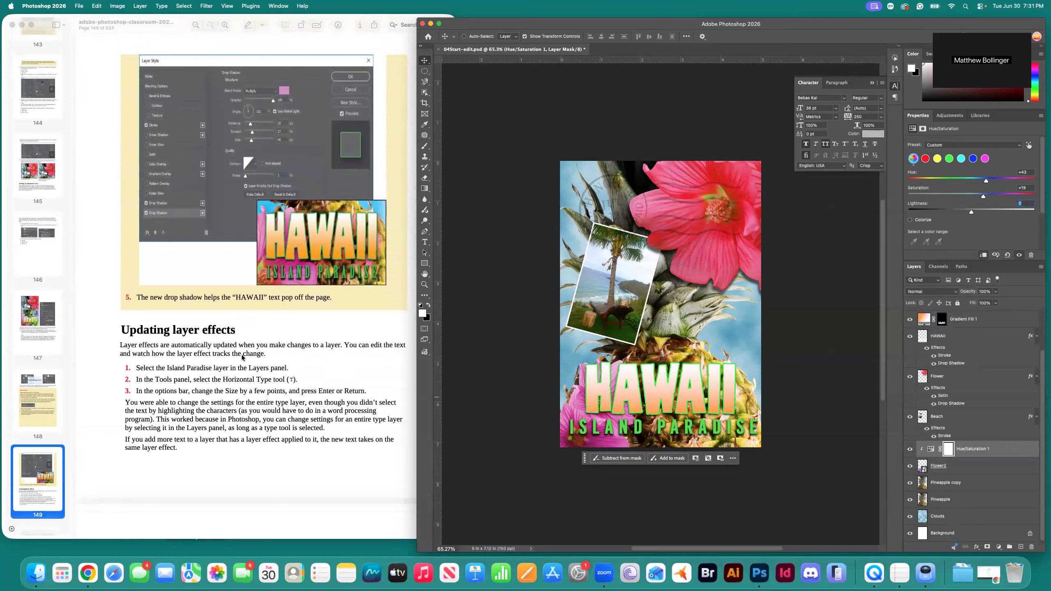
pyautogui.scroll(-1, 219, 370)
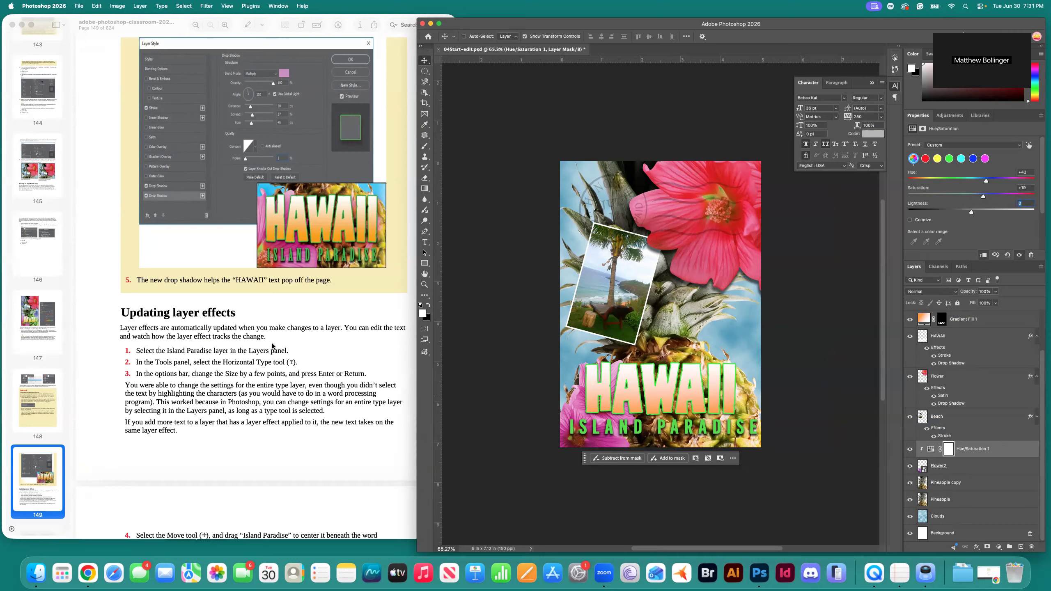
pyautogui.keyDown('super'); pyautogui.click(595, 391); pyautogui.keyUp('super')
# Select the Island Paradise text layer and set its font size to 30 pt.
pyautogui.click(933, 373)
pyautogui.click(961, 354)
pyautogui.click(969, 429)
pyautogui.scroll(2, 970, 429)
pyautogui.click(960, 336)
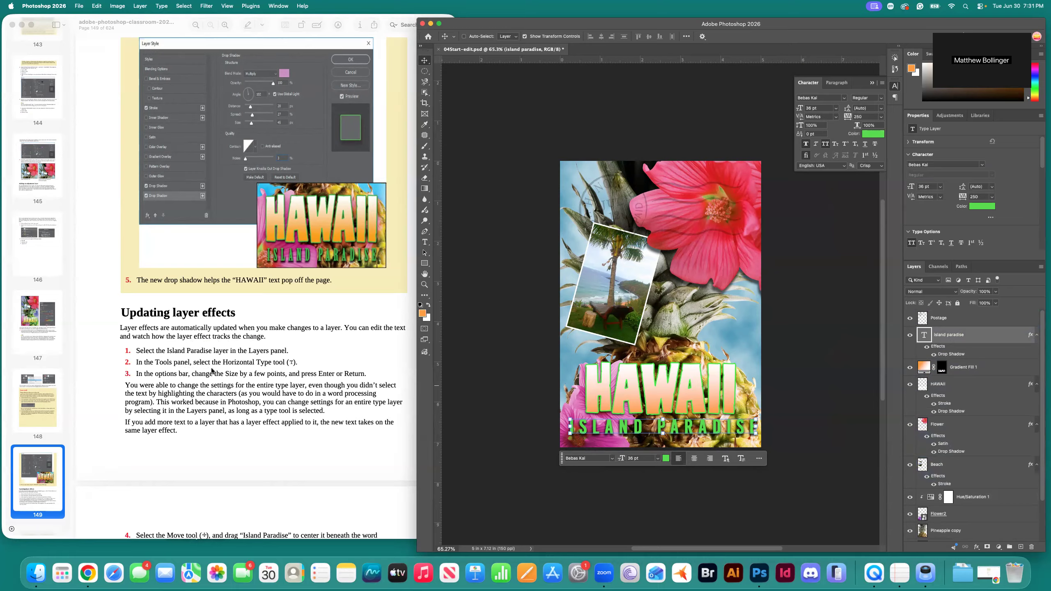
pyautogui.click(427, 244)
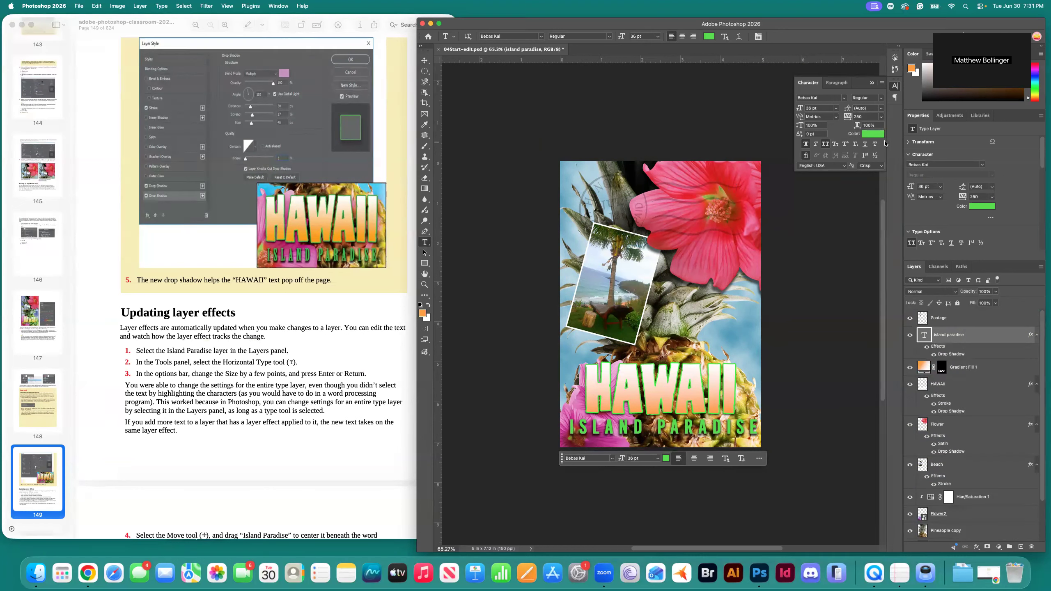
pyautogui.click(836, 110)
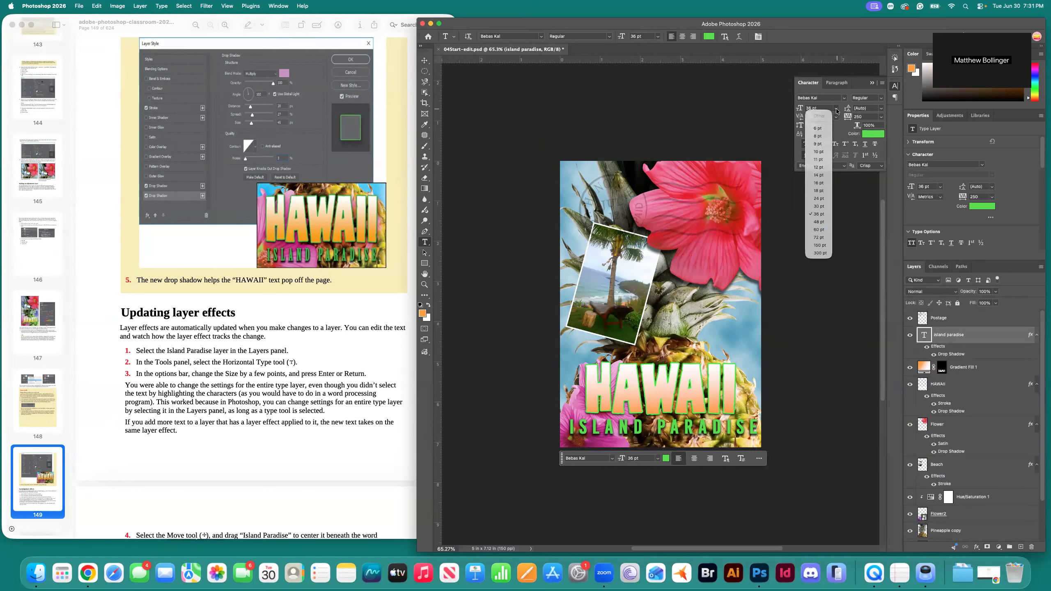
pyautogui.click(820, 206)
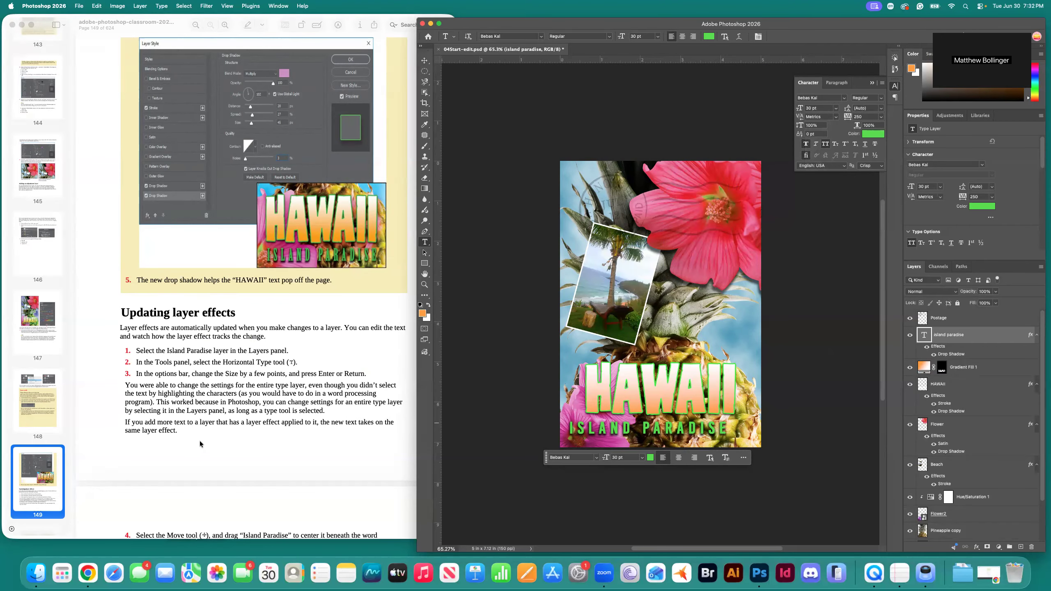
pyautogui.scroll(-2, 249, 426)
pyautogui.scroll(-1, 249, 423)
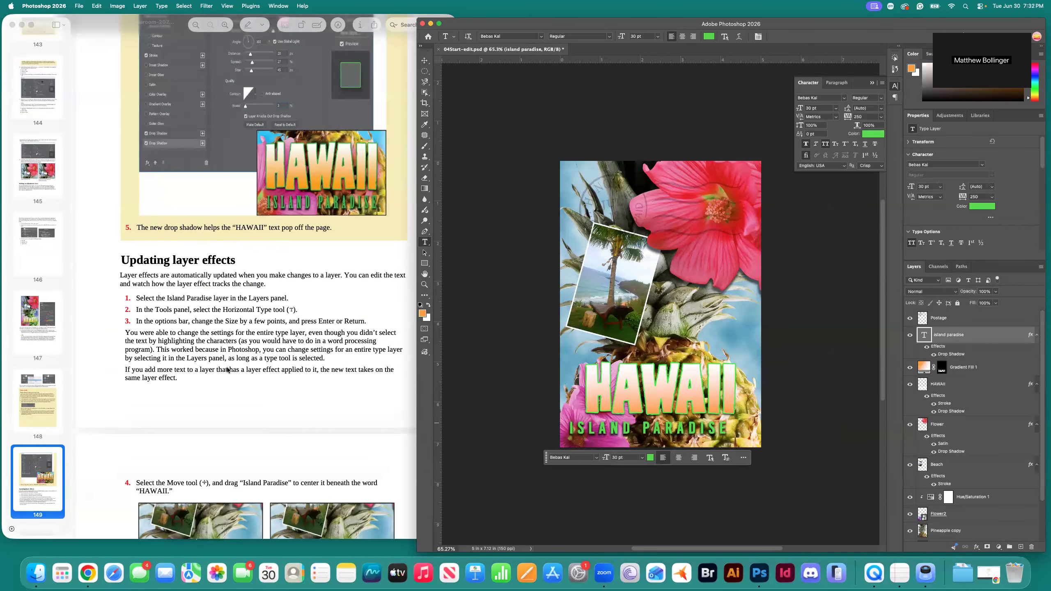
pyautogui.scroll(-4, 172, 383)
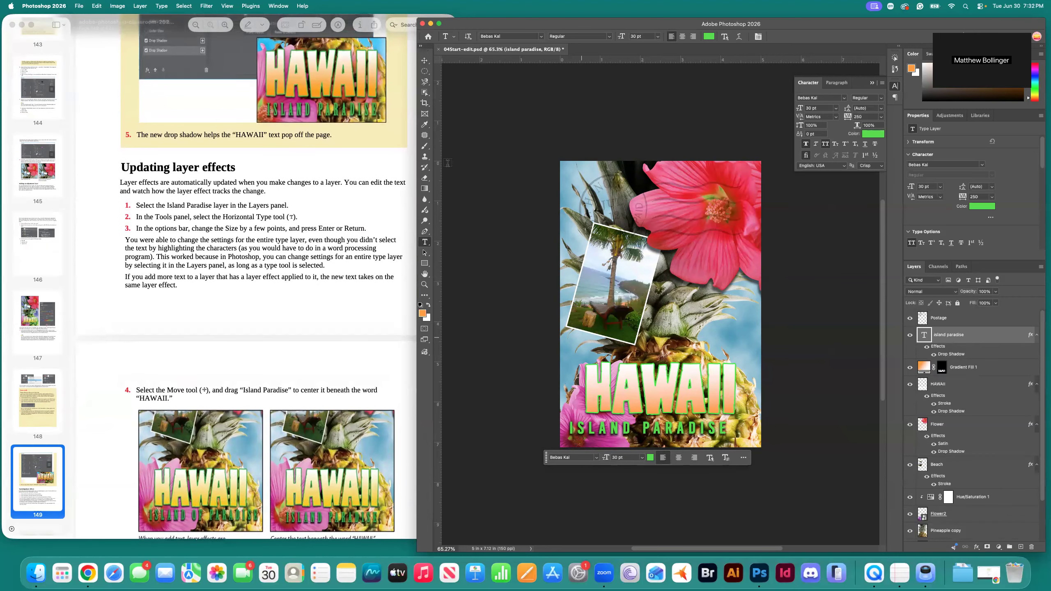
pyautogui.click(425, 60)
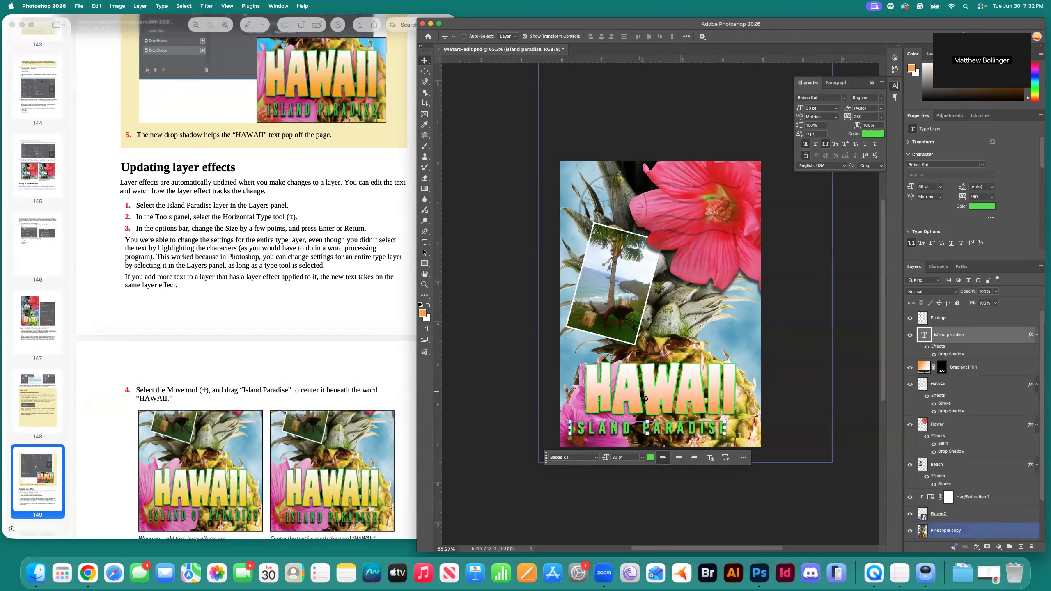
# Centre the ISLAND PARADISE text beneath the word HAWAII.
pyautogui.moveTo(623, 431); pyautogui.dragTo(638, 431)
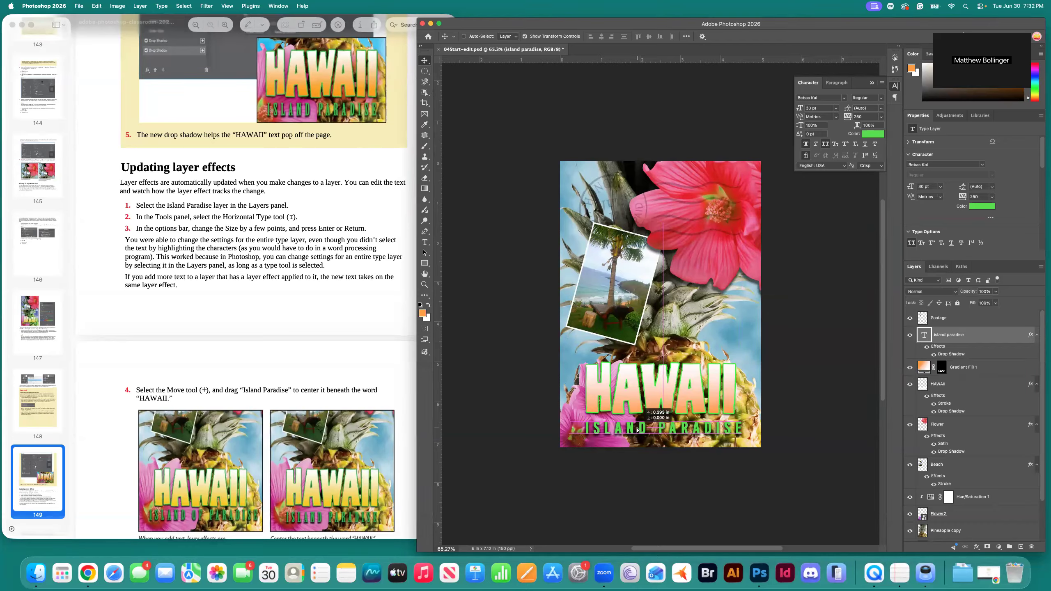
pyautogui.moveTo(638, 431); pyautogui.dragTo(637, 431)
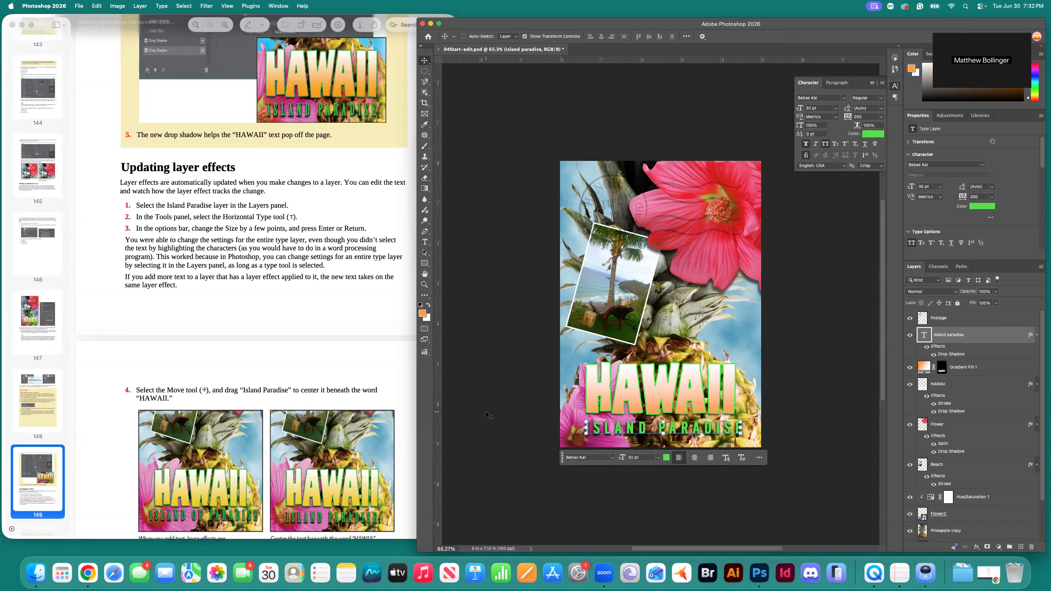
pyautogui.scroll(-5, 287, 429)
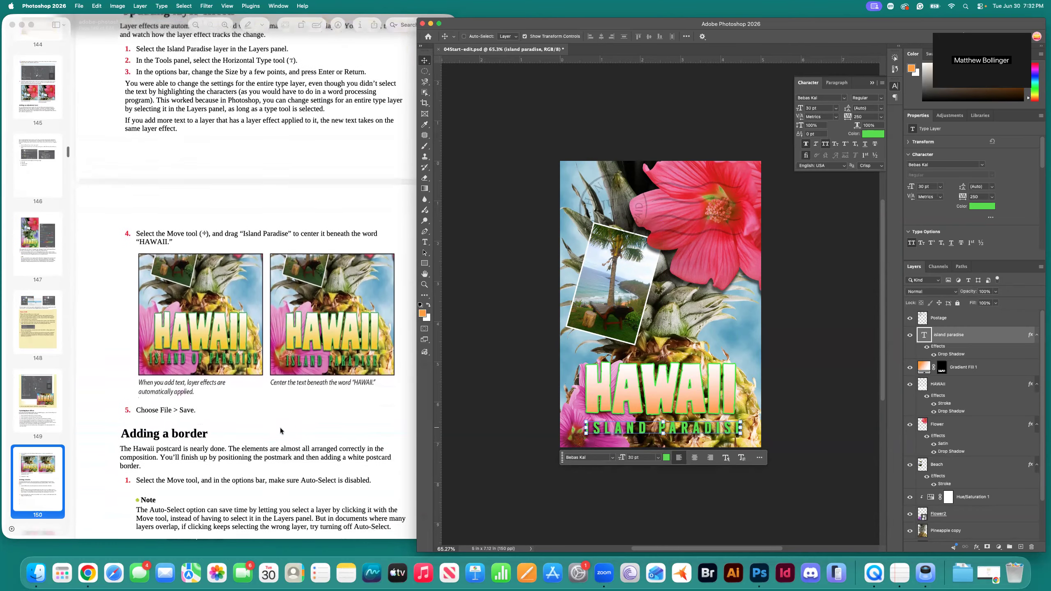
# Save the postcard with Cmd+S.
pyautogui.press('super+s')
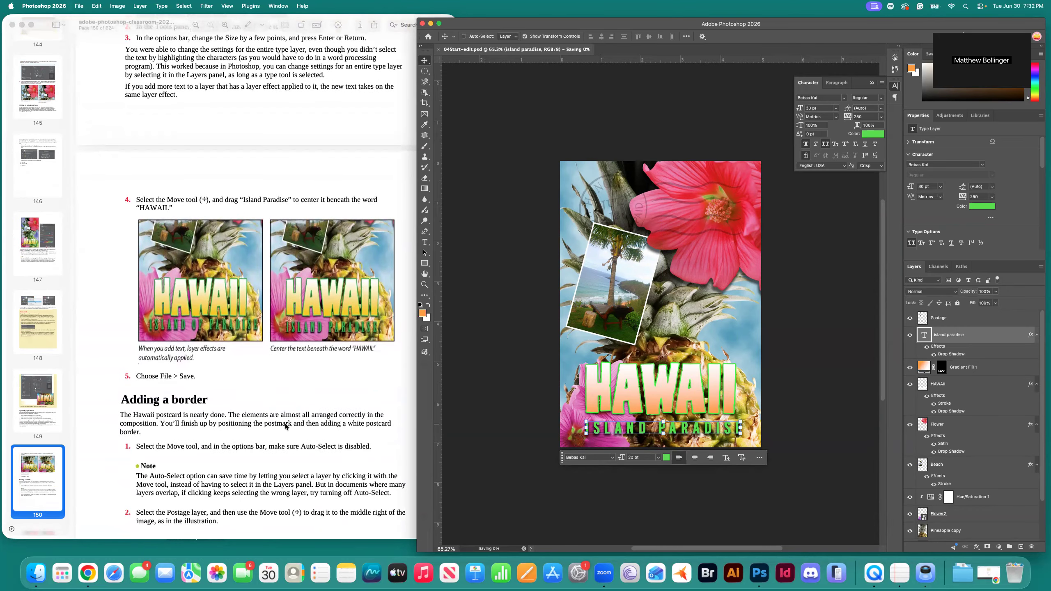
pyautogui.scroll(-2, 232, 416)
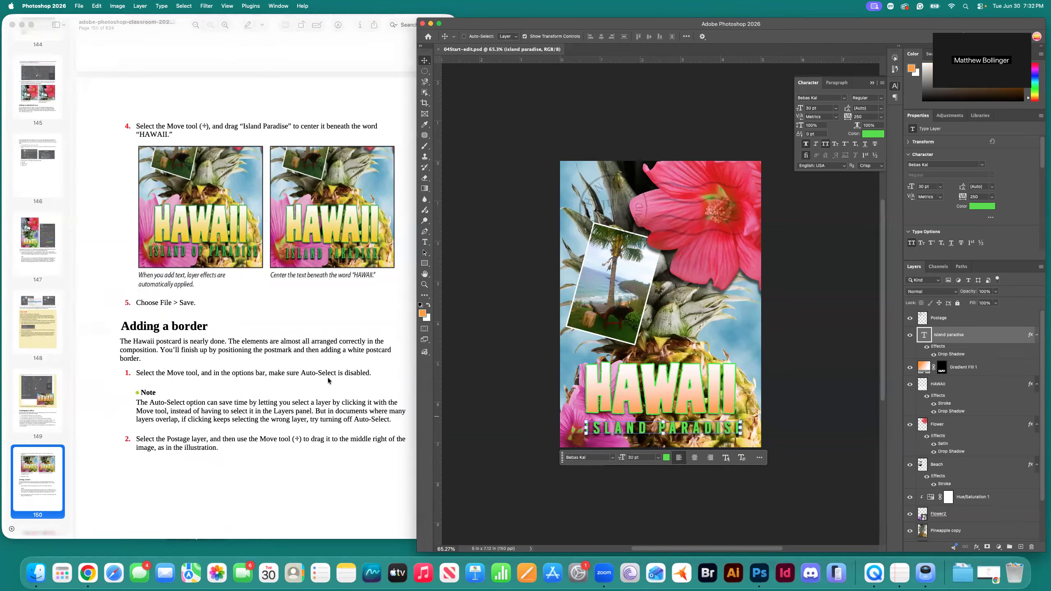
pyautogui.click(476, 37)
# Move the Postage postmark to the middle right and rotate it about 22° clockwise.
pyautogui.click(464, 37)
pyautogui.click(954, 323)
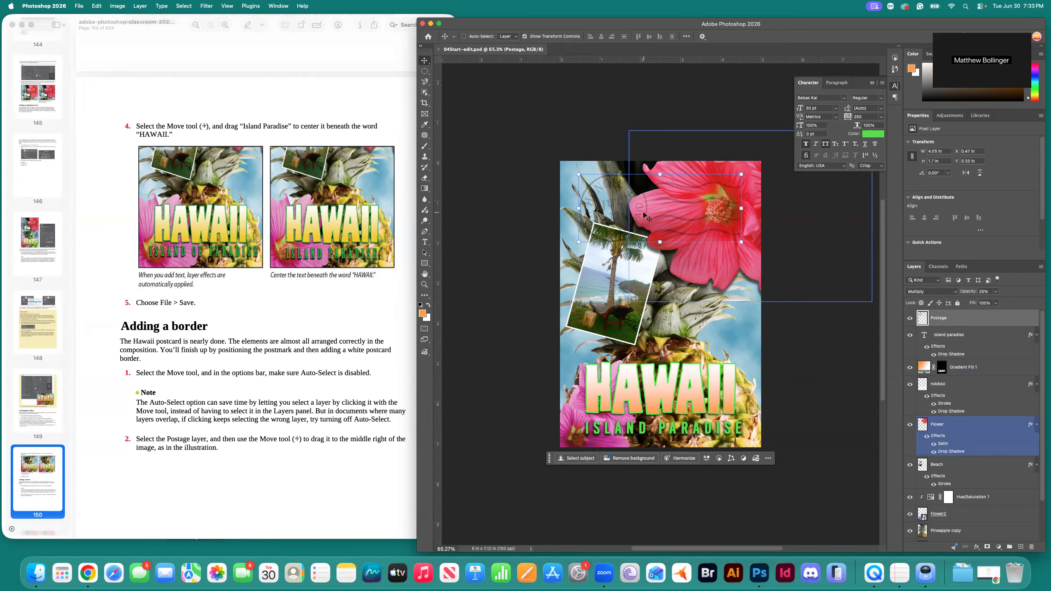
pyautogui.moveTo(669, 212); pyautogui.dragTo(722, 301)
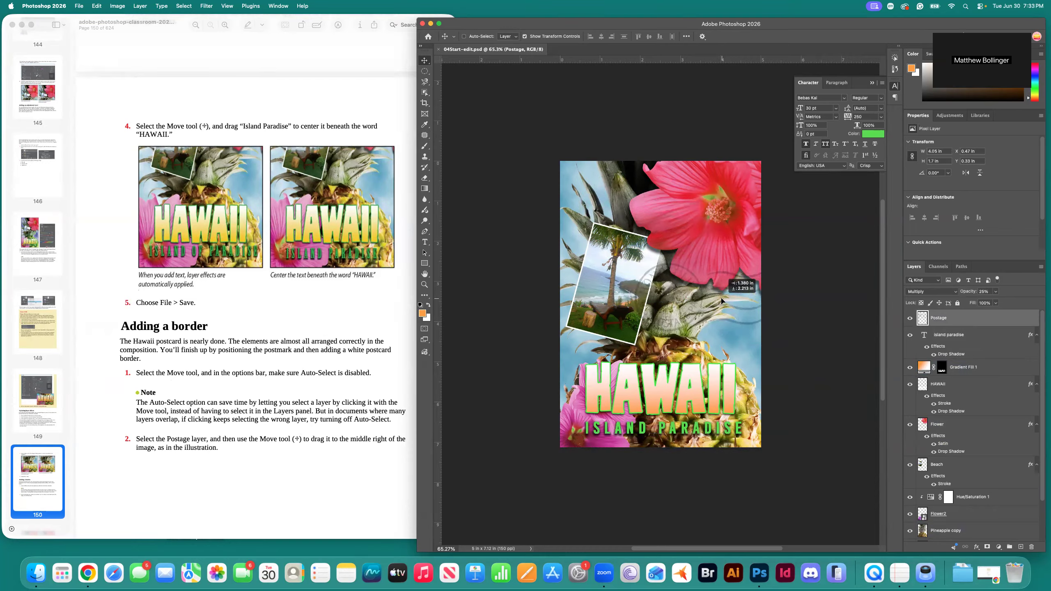
pyautogui.moveTo(722, 301); pyautogui.dragTo(721, 301)
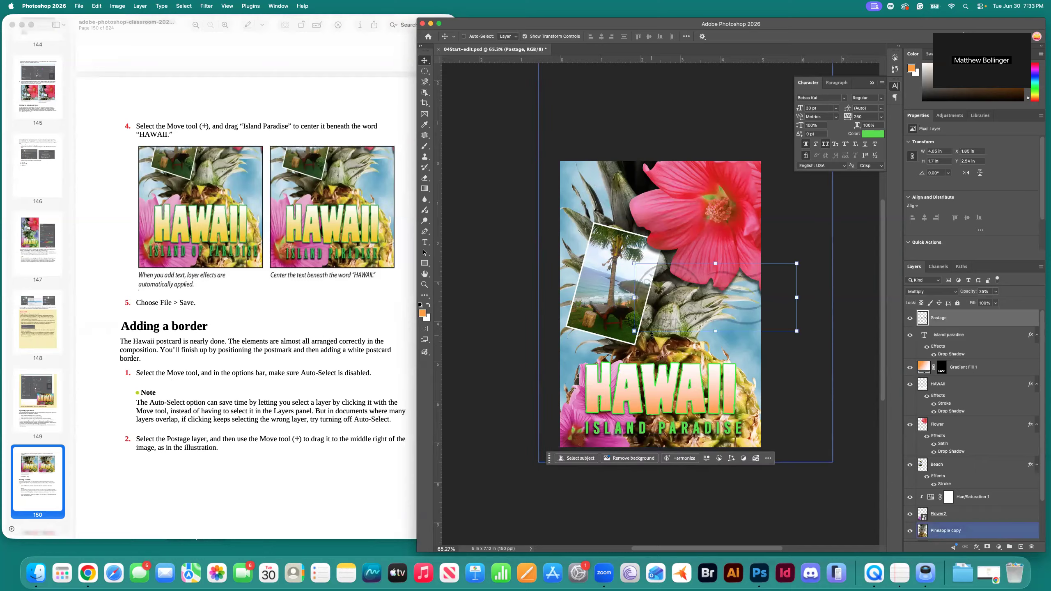
pyautogui.moveTo(802, 260); pyautogui.dragTo(818, 290)
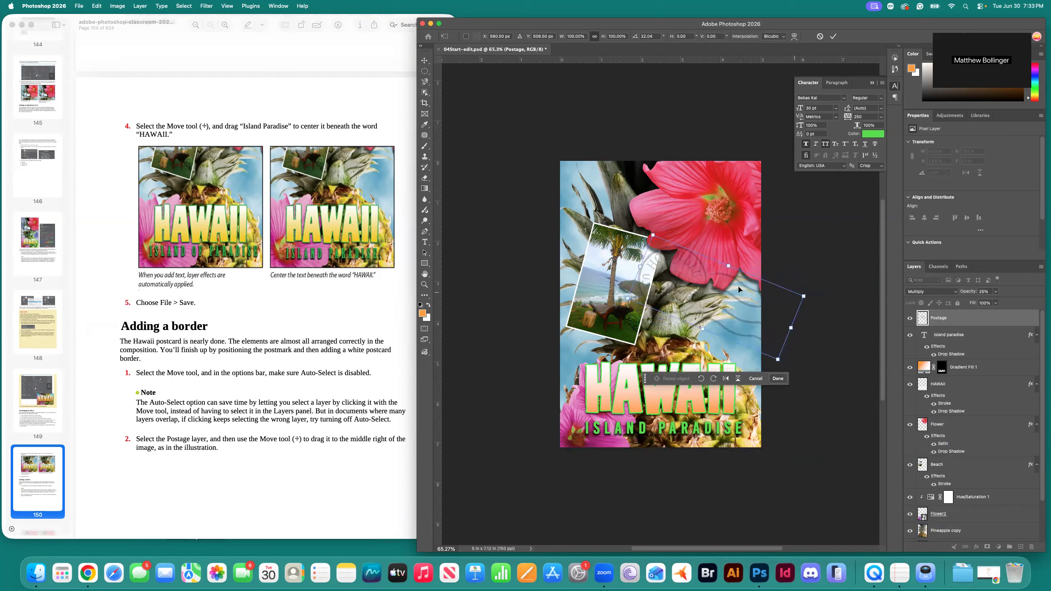
pyautogui.moveTo(690, 268); pyautogui.dragTo(690, 286)
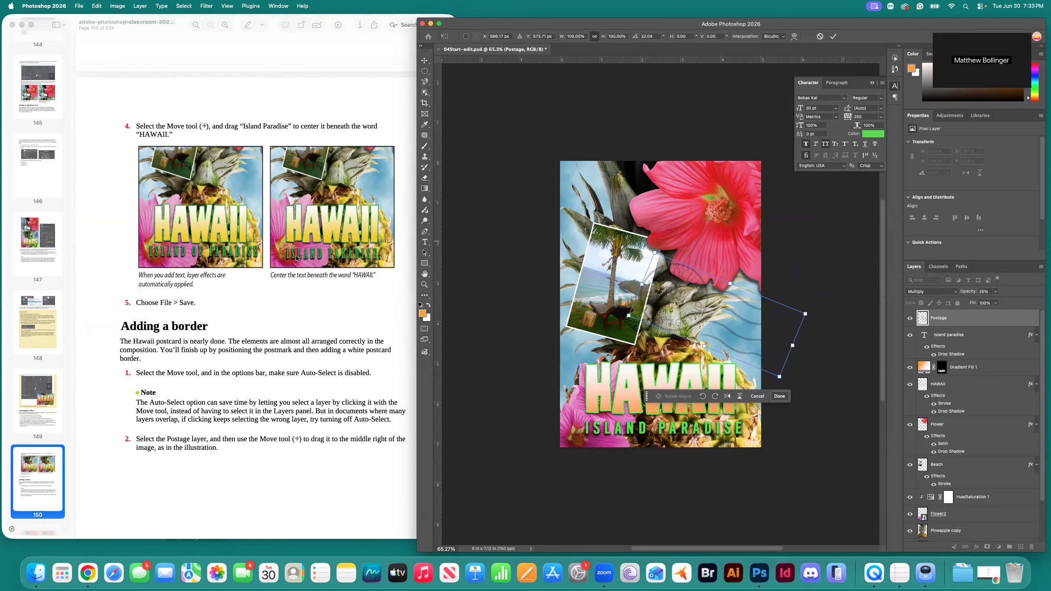
# Commit the postmark and add a new empty layer above Island paradise.
pyautogui.scroll(-10, 296, 257)
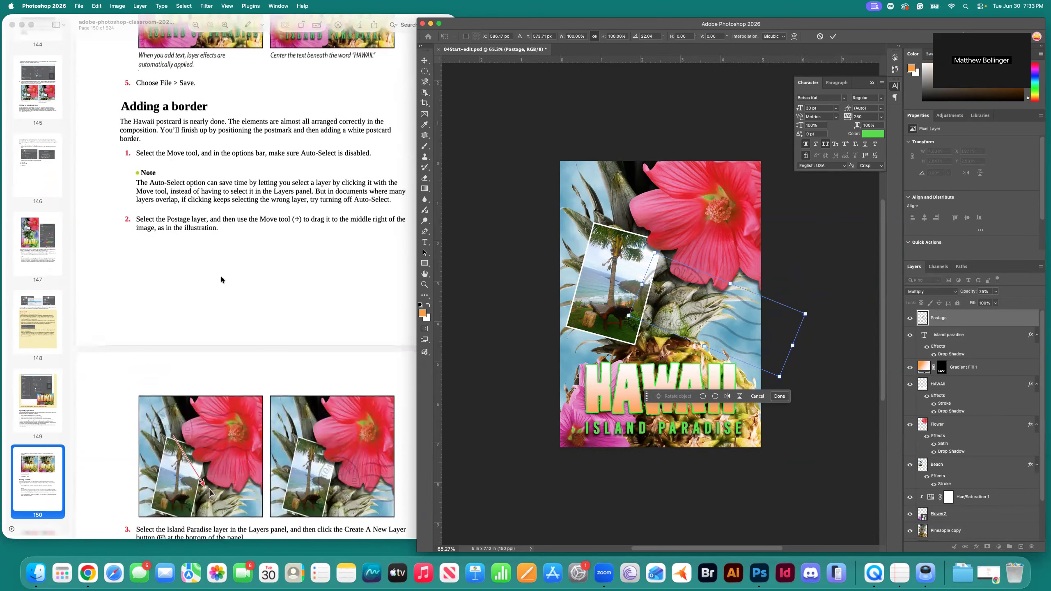
pyautogui.scroll(-8, 221, 276)
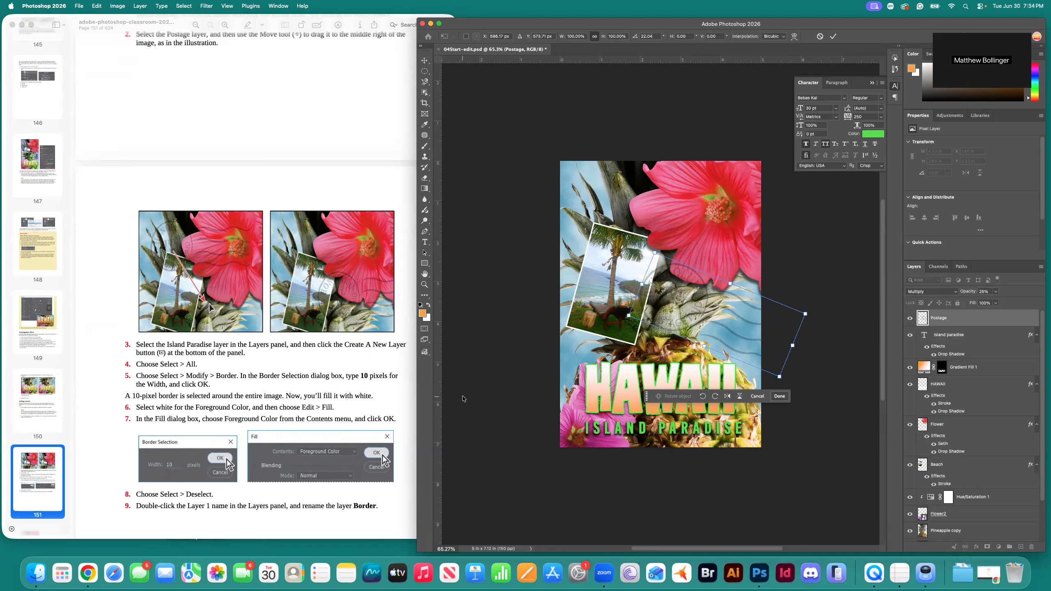
pyautogui.click(950, 335)
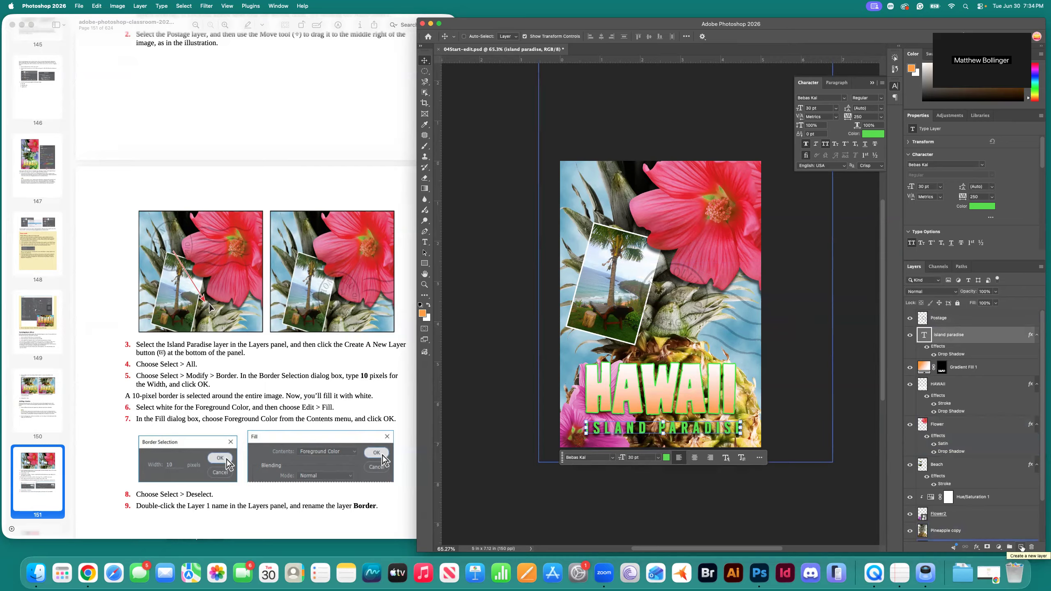
pyautogui.click(1020, 547)
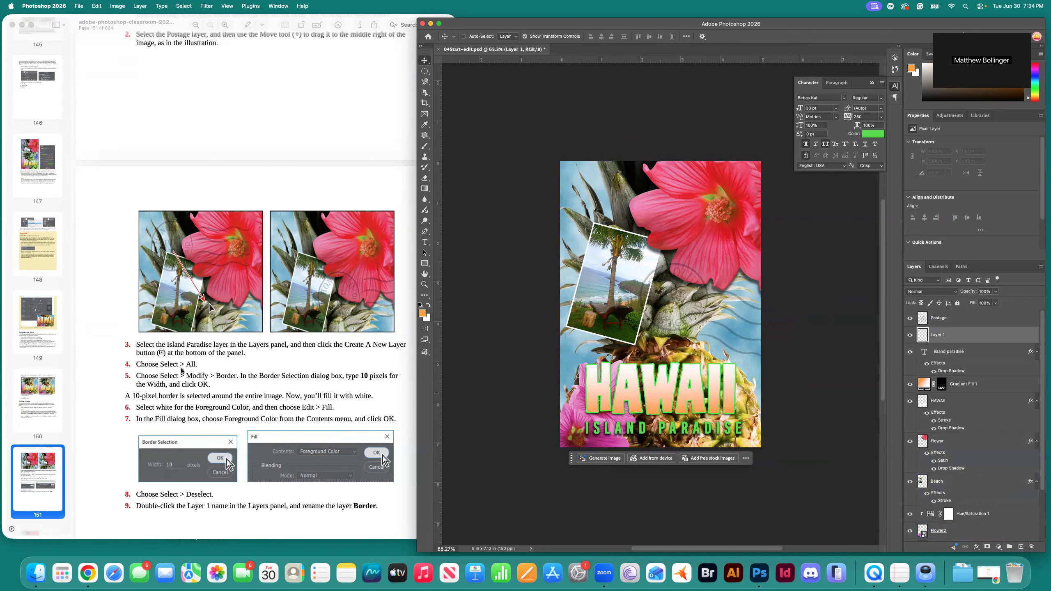
# Select the whole canvas and turn it into a 10-pixel border selection.
pyautogui.click(184, 6)
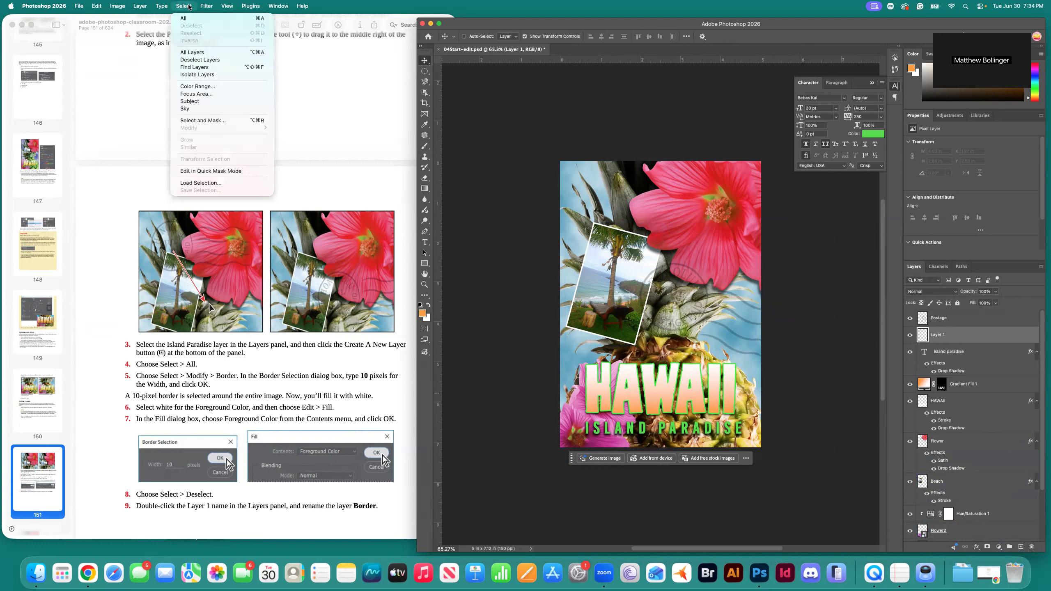
pyautogui.click(188, 19)
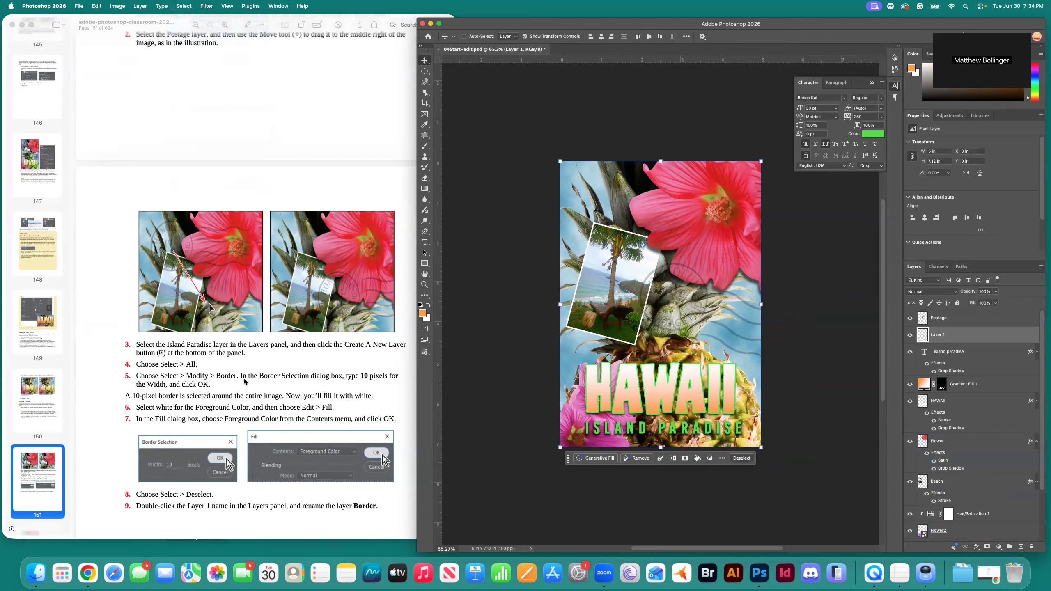
pyautogui.click(183, 6)
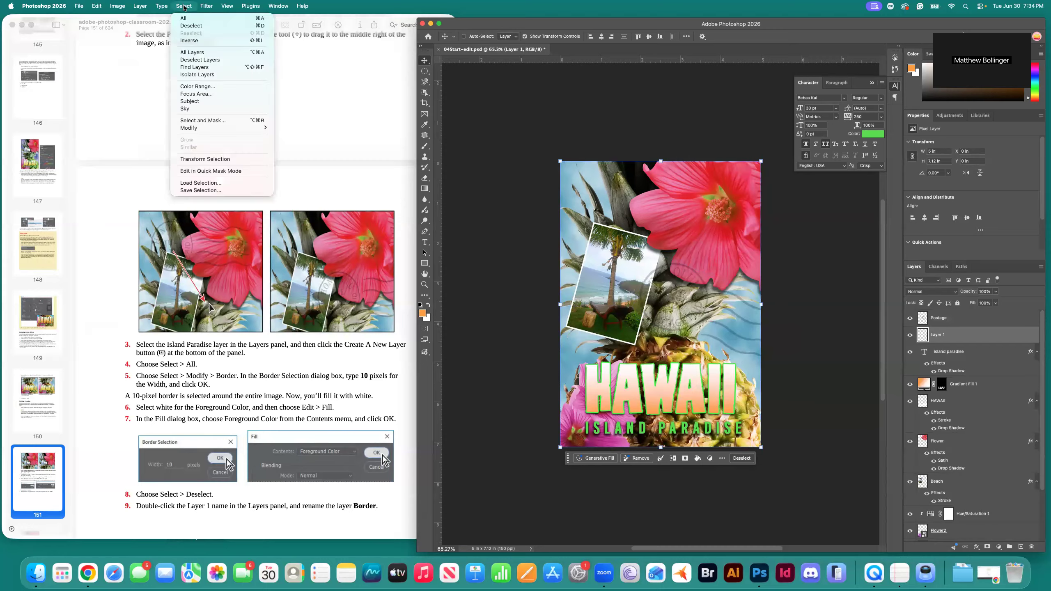
pyautogui.moveTo(213, 129)
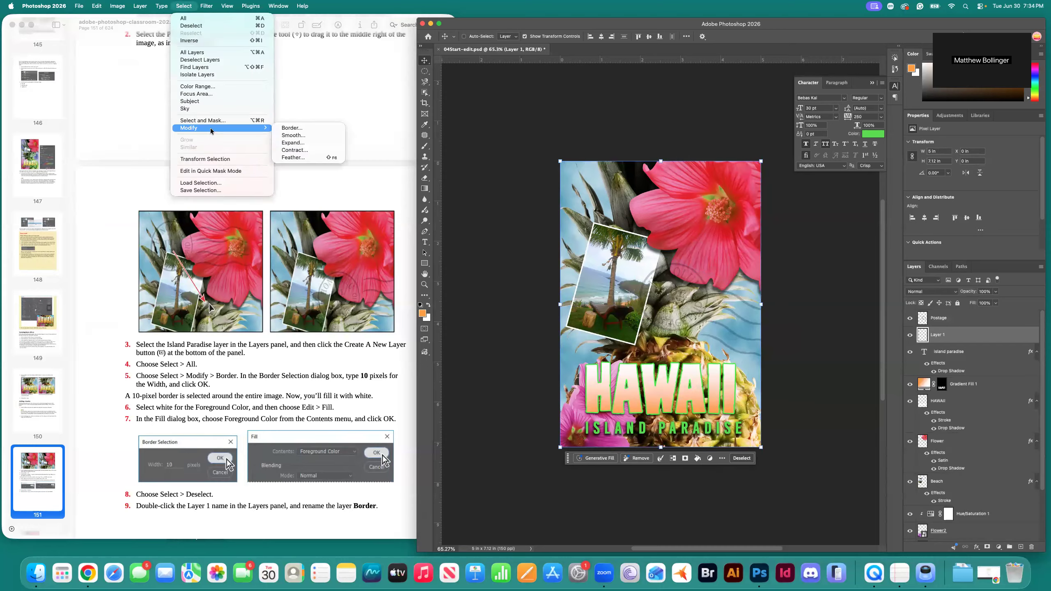
pyautogui.click(291, 128)
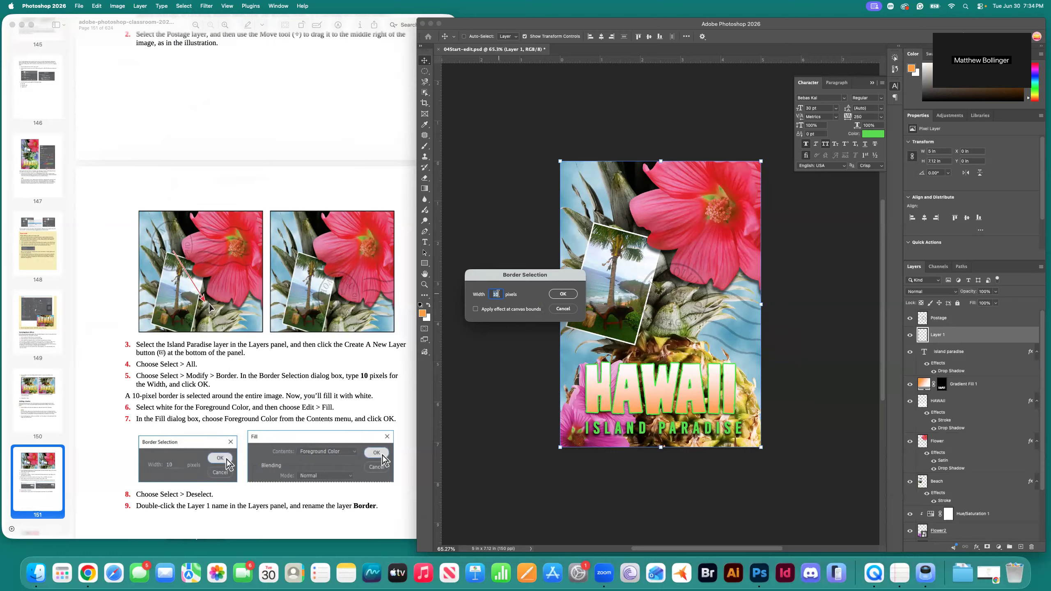
pyautogui.click(563, 294)
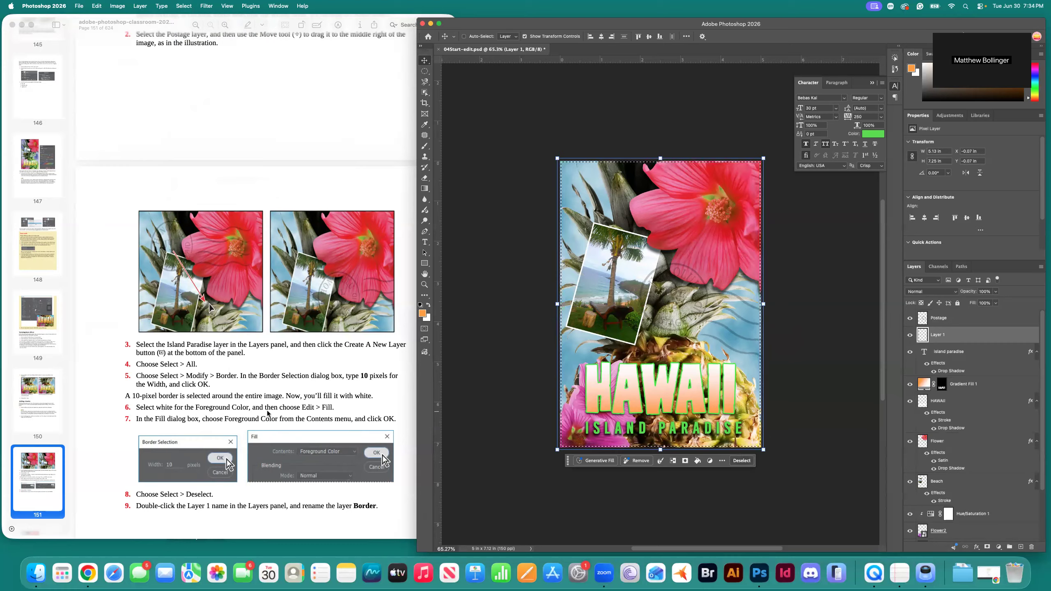
# Set the foreground colour to pure white.
pyautogui.click(422, 313)
pyautogui.click(423, 312)
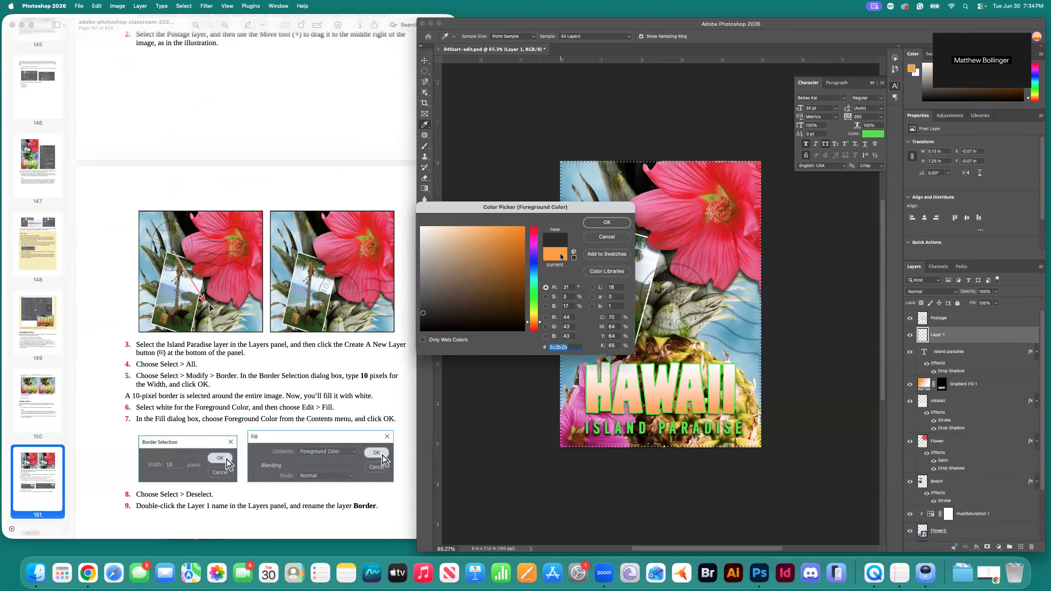
pyautogui.moveTo(423, 312); pyautogui.dragTo(418, 226)
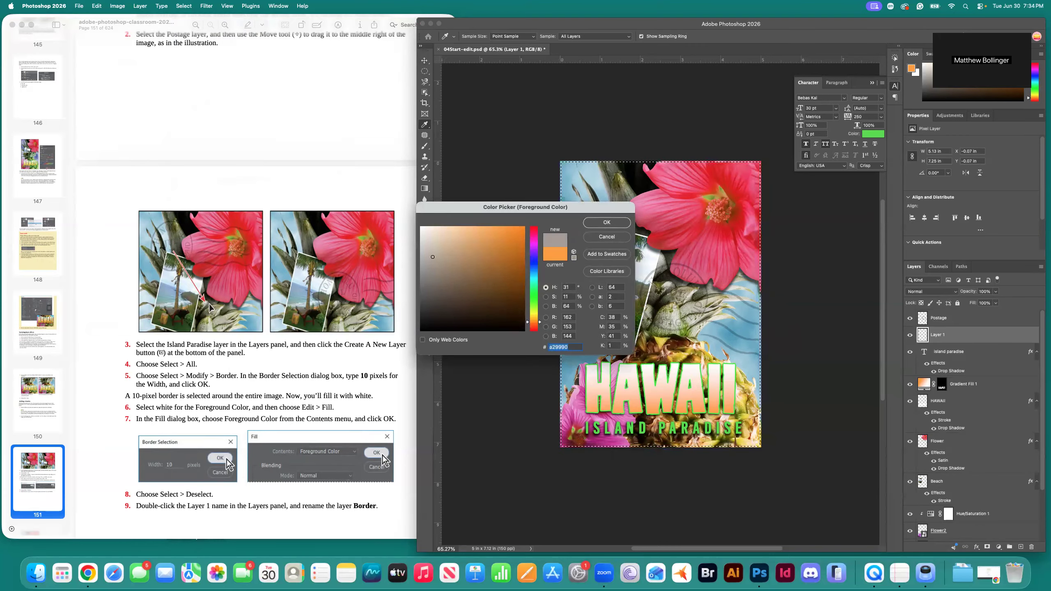
pyautogui.click(606, 223)
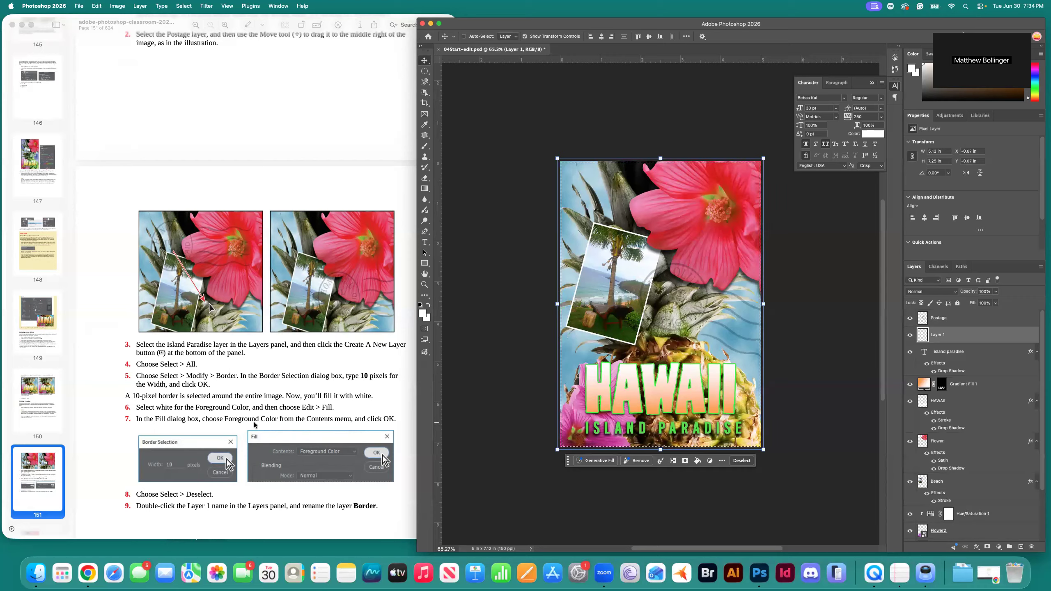
pyautogui.scroll(-3, 356, 424)
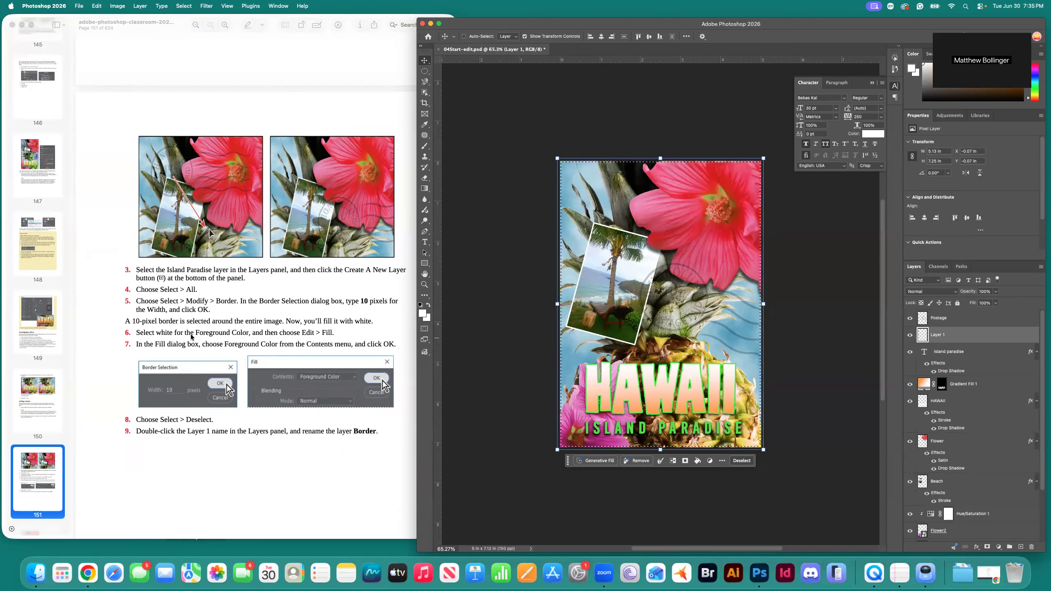
pyautogui.scroll(1, 330, 350)
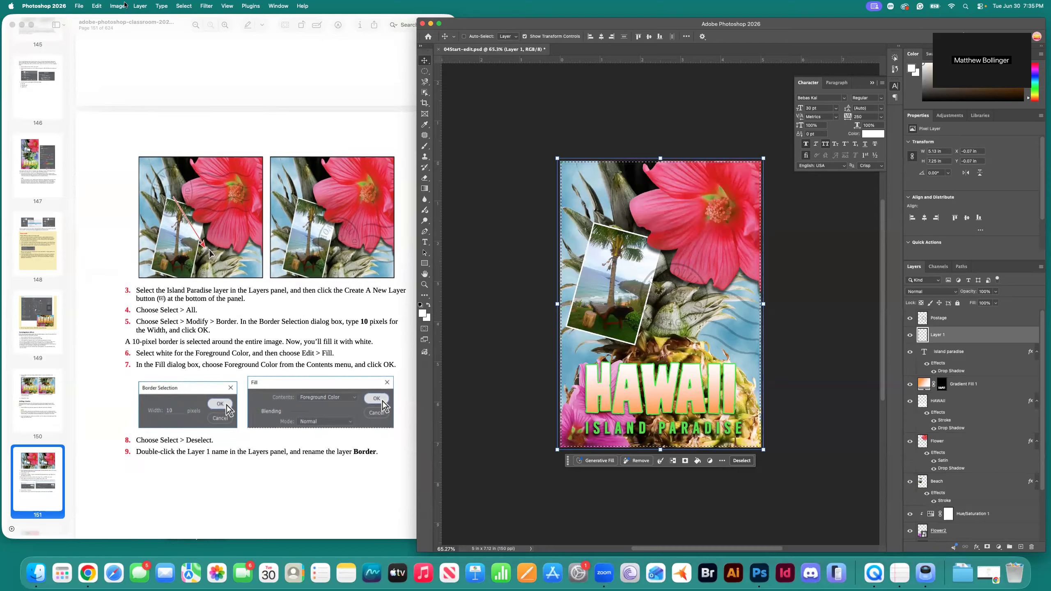
# Fill the border selection with white foreground colour, then deselect.
pyautogui.click(96, 6)
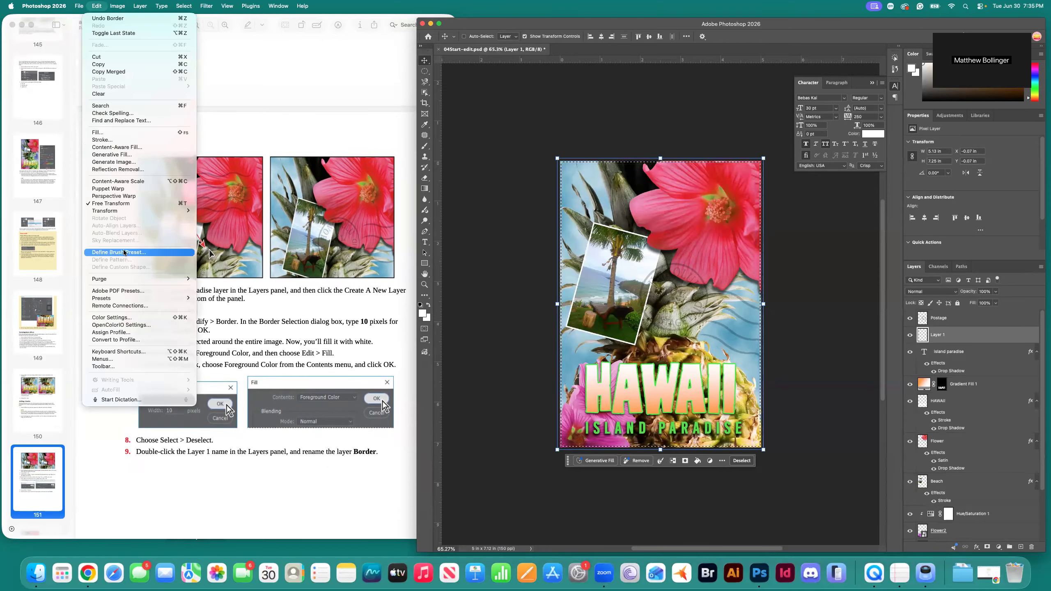
pyautogui.click(102, 132)
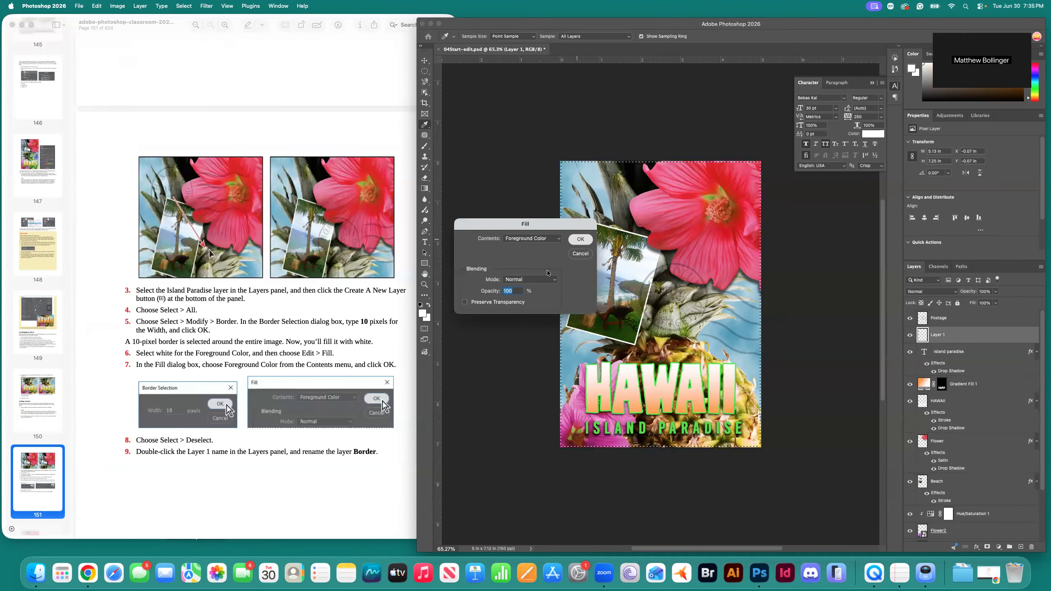
pyautogui.click(579, 241)
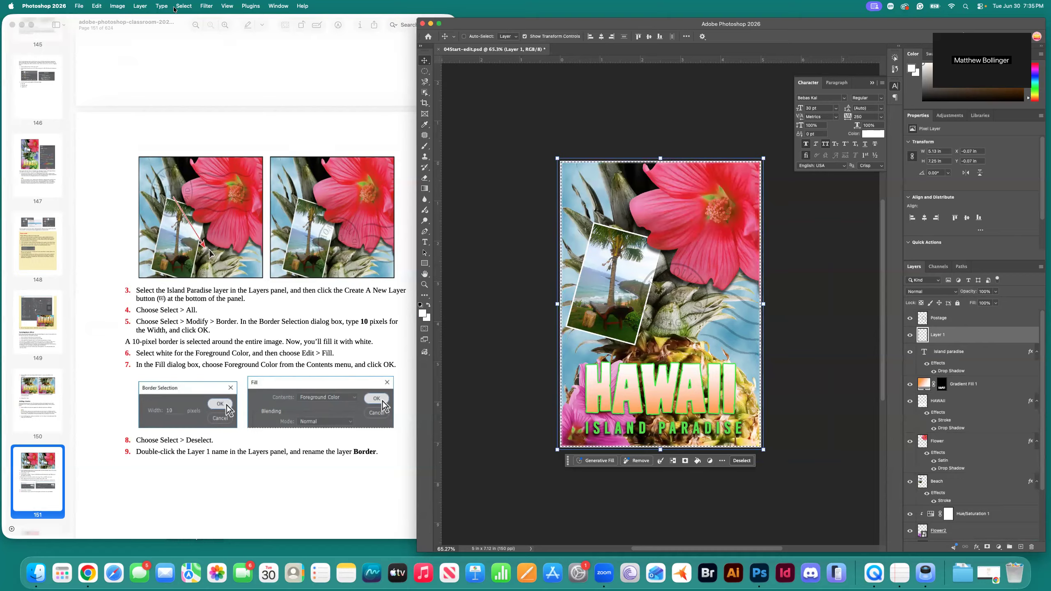
pyautogui.click(183, 6)
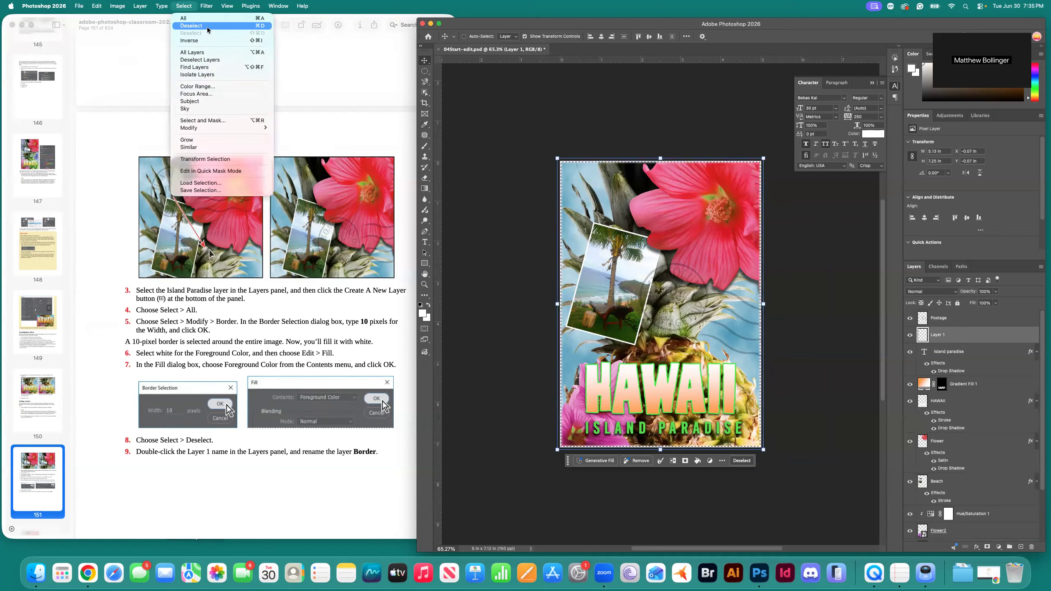
pyautogui.click(193, 26)
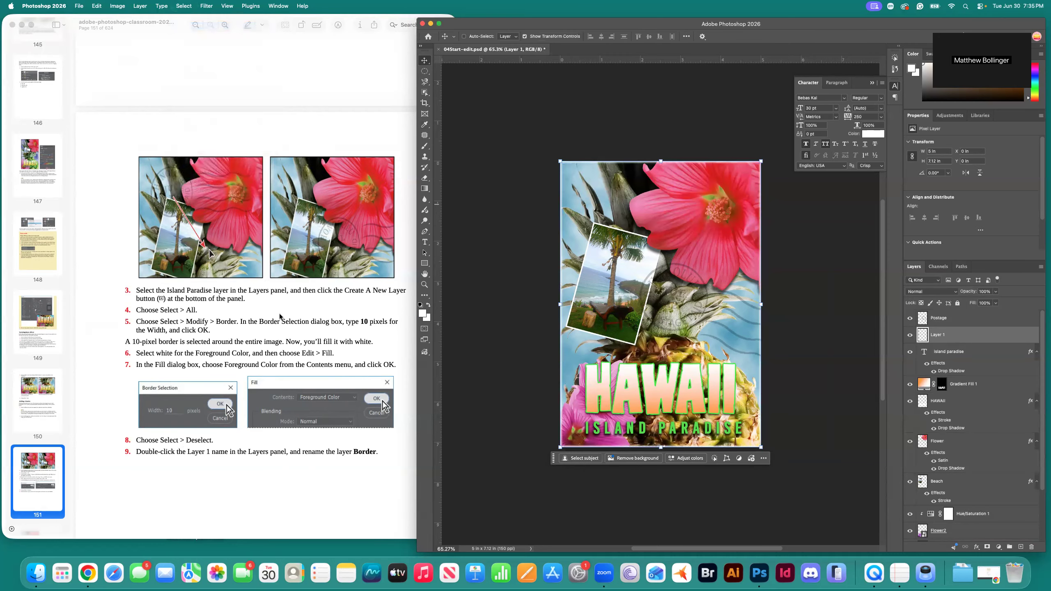
# Rename Layer 1 to 'Border'.
pyautogui.scroll(-1, 200, 456)
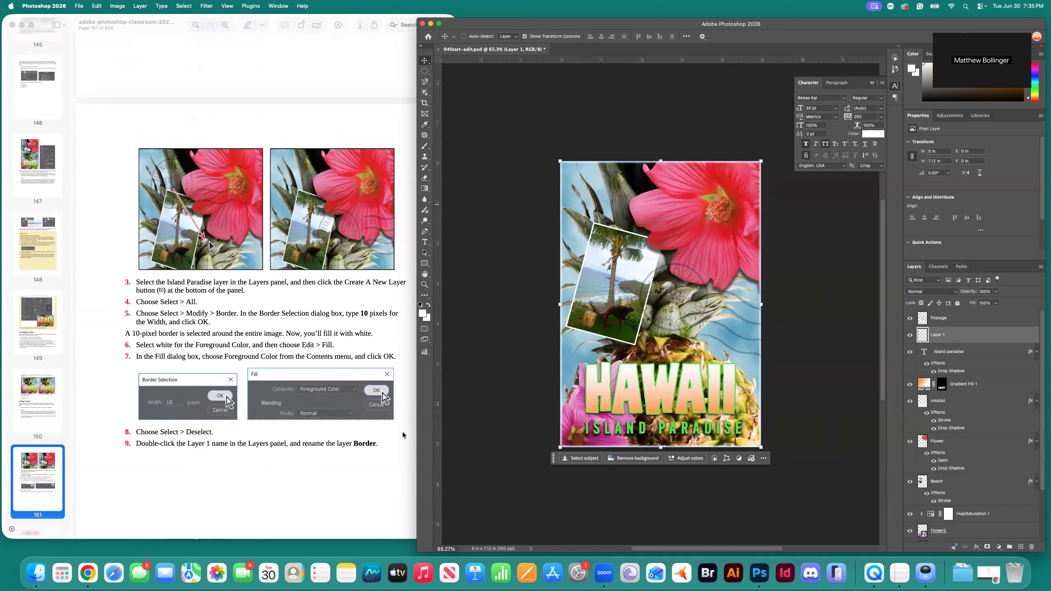
pyautogui.doubleClick(938, 335)
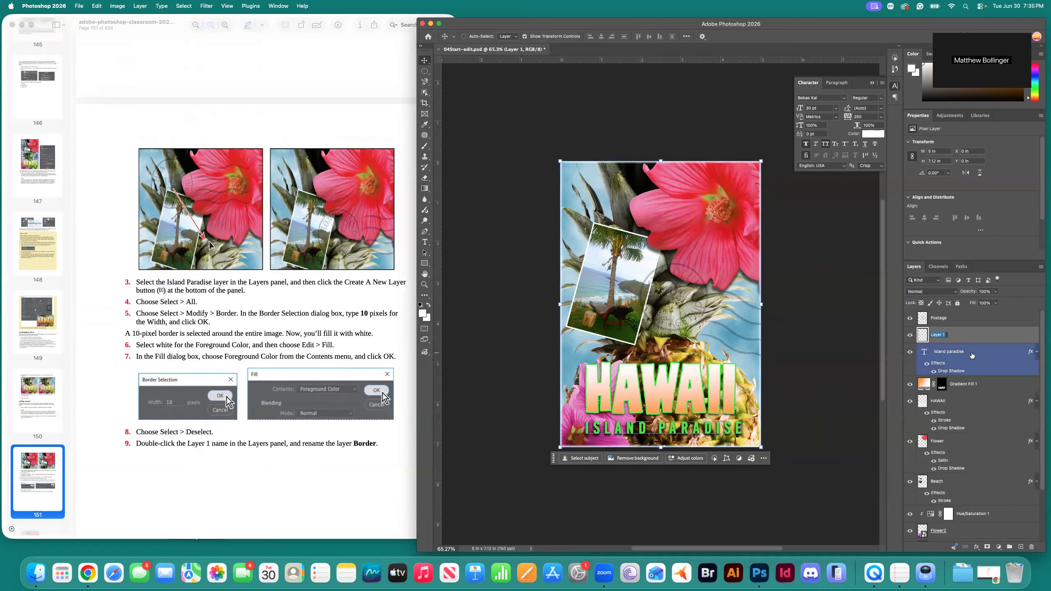
pyautogui.write('Border')
pyautogui.press('Return')
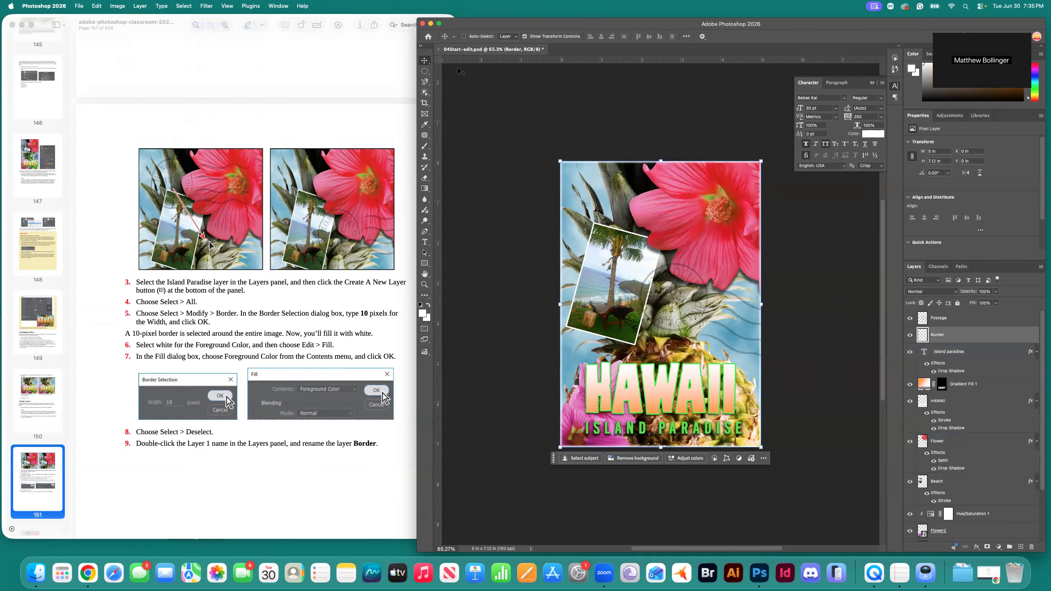
pyautogui.scroll(-3, 259, 288)
pyautogui.scroll(-15, 259, 288)
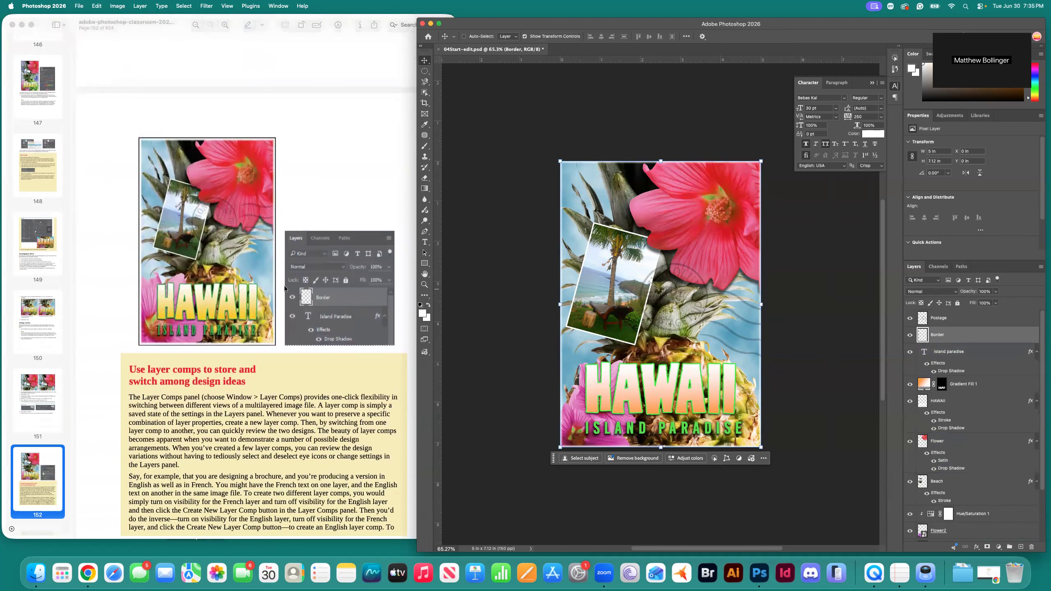
pyautogui.scroll(2, 287, 288)
# Save 04Start-edit.psd with the new white Border layer.
pyautogui.press('super+s')
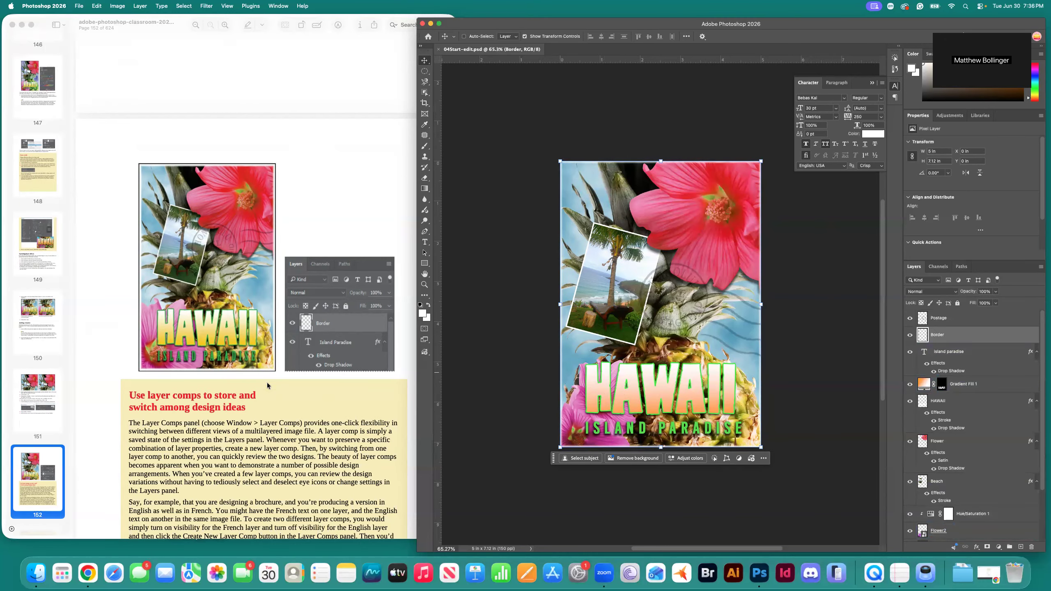
pyautogui.scroll(-10, 271, 385)
pyautogui.scroll(-3, 274, 380)
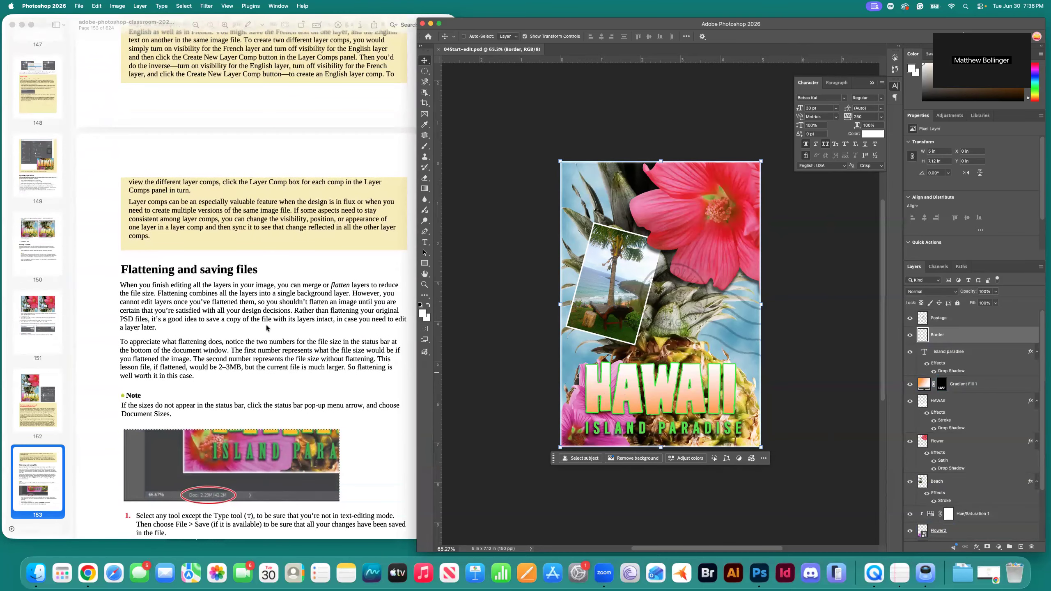
pyautogui.scroll(-2, 267, 328)
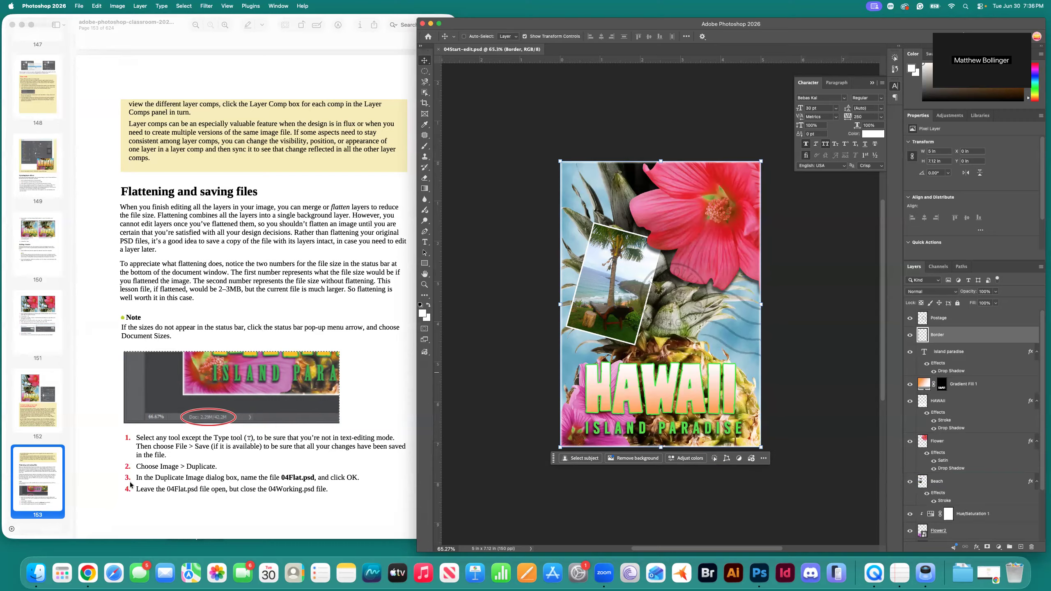
pyautogui.click(121, 5)
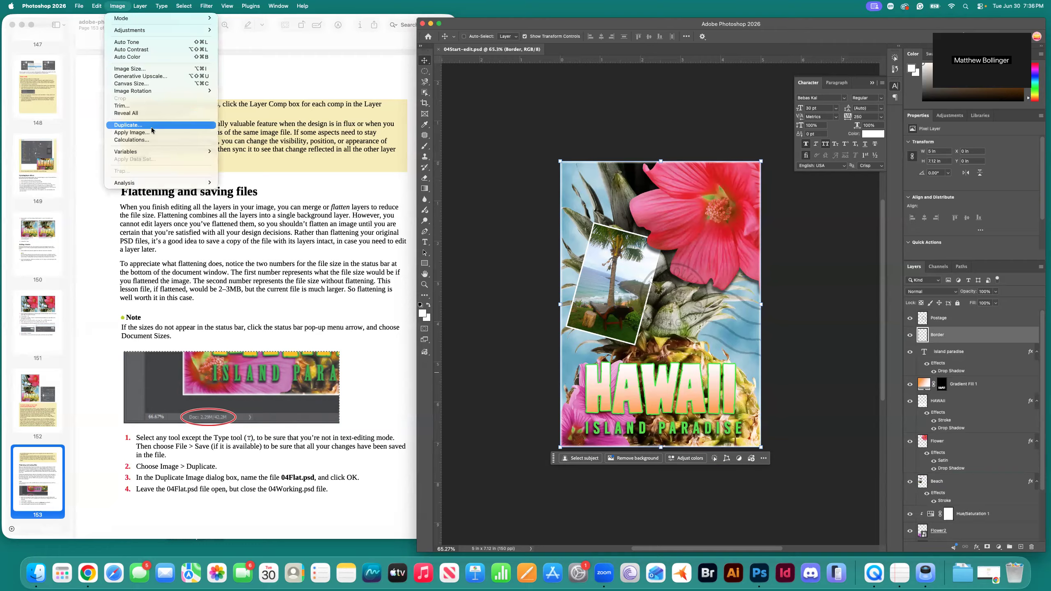
# Duplicate the image as 04Start-edit-flatter, then return to 04Start-edit.psd.
pyautogui.moveTo(144, 94)
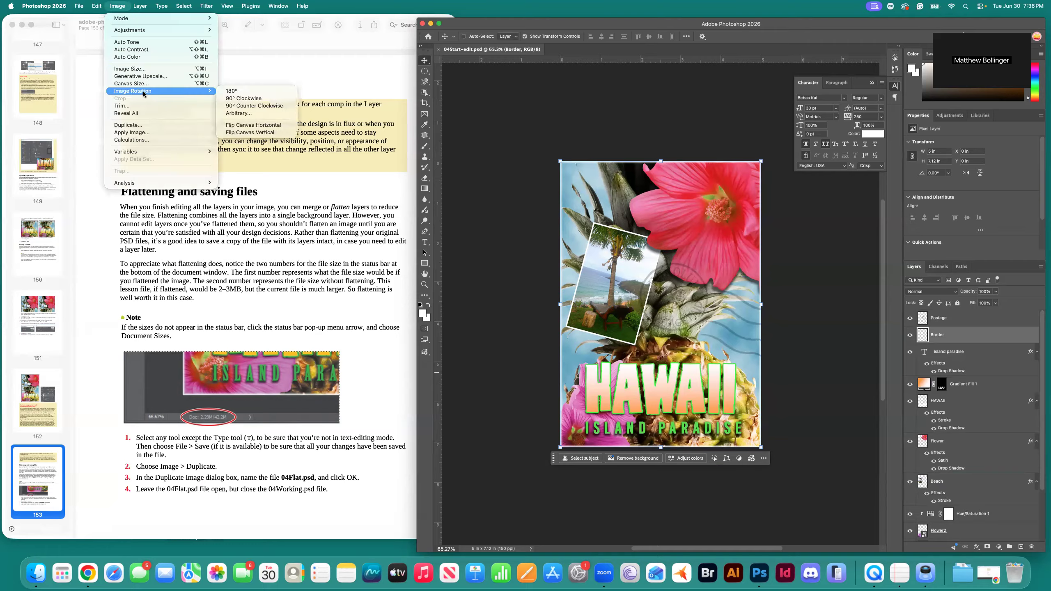
pyautogui.click(141, 125)
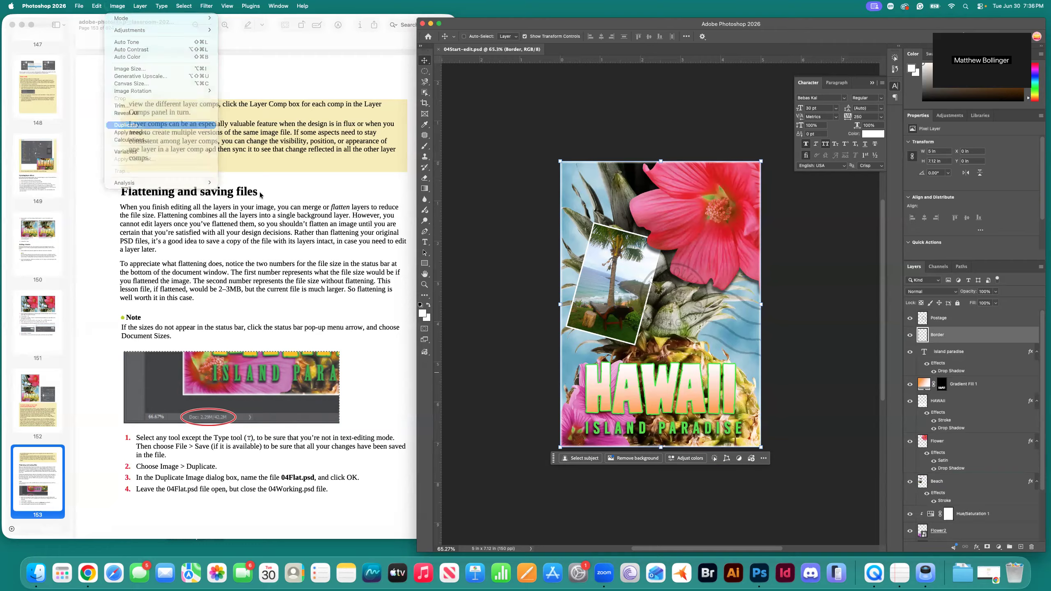
pyautogui.click(514, 300)
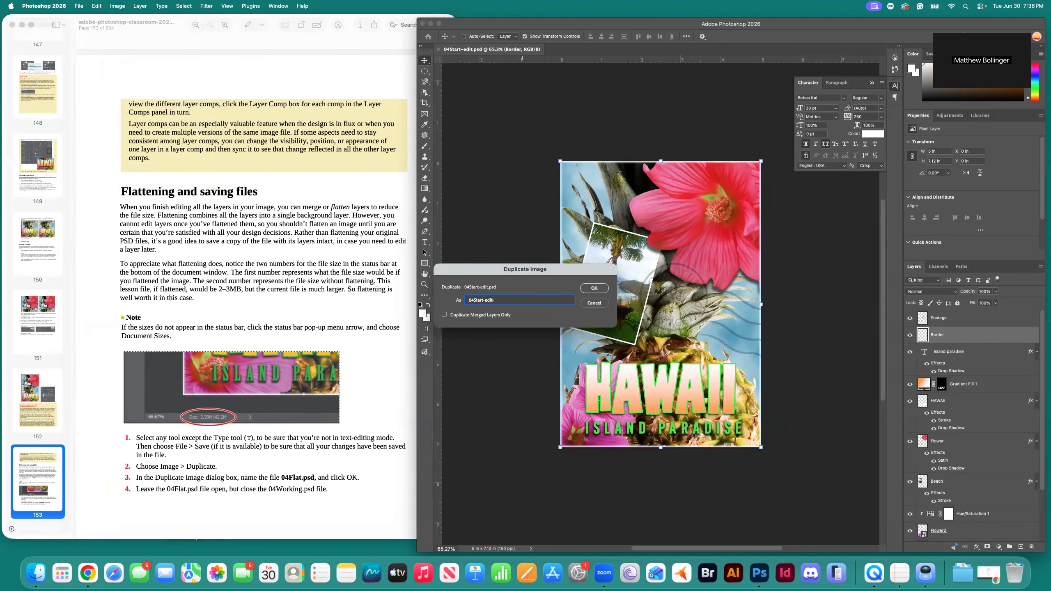
pyautogui.write('-flatter')
pyautogui.click(594, 288)
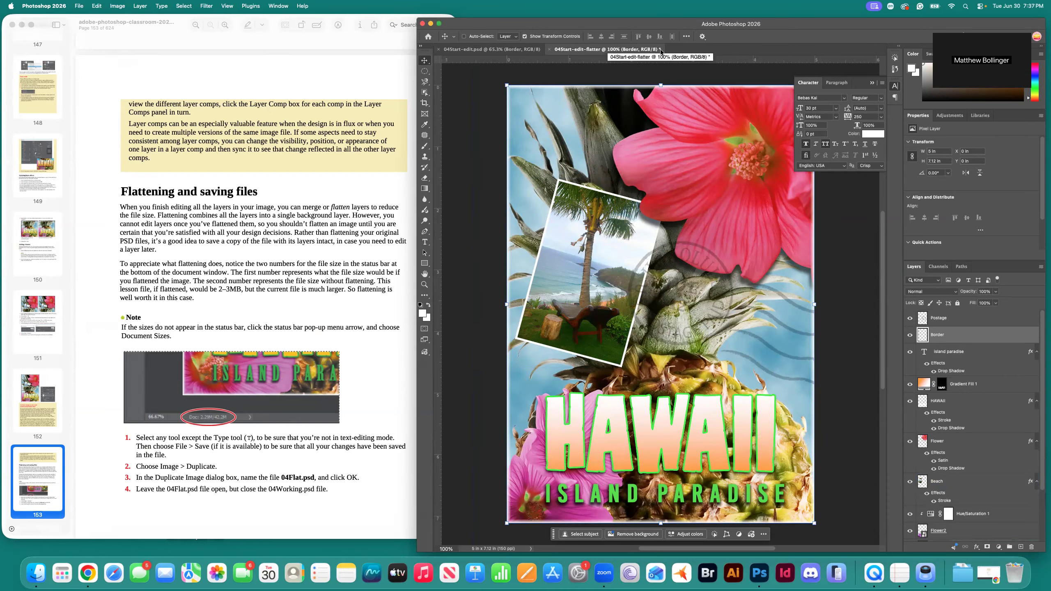
pyautogui.click(529, 50)
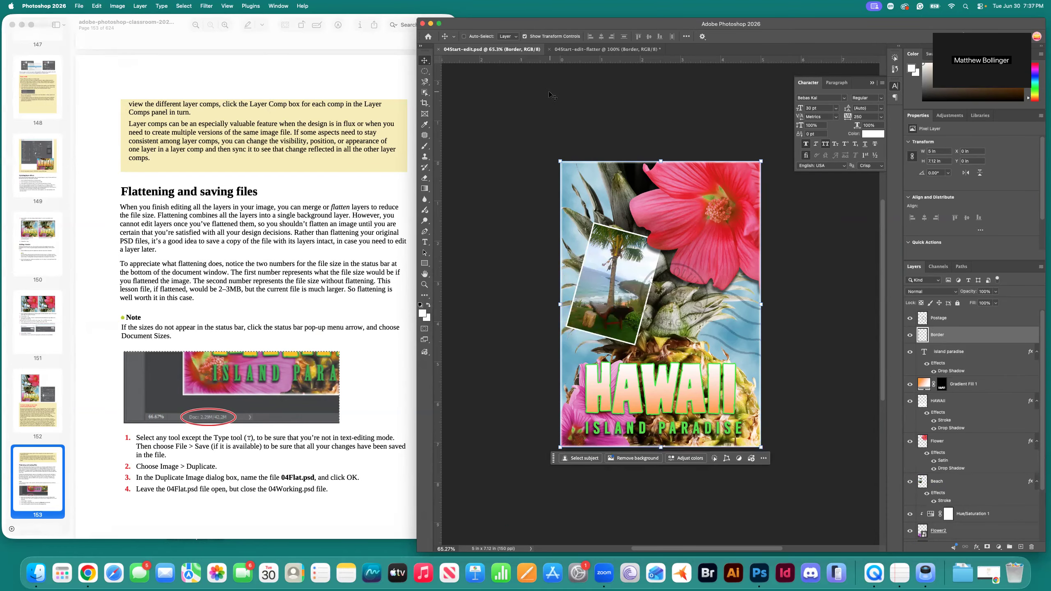
# Close the original 04Start-edit.psd and flatten the copy into a single Background layer.
pyautogui.click(438, 49)
pyautogui.scroll(-10, 320, 168)
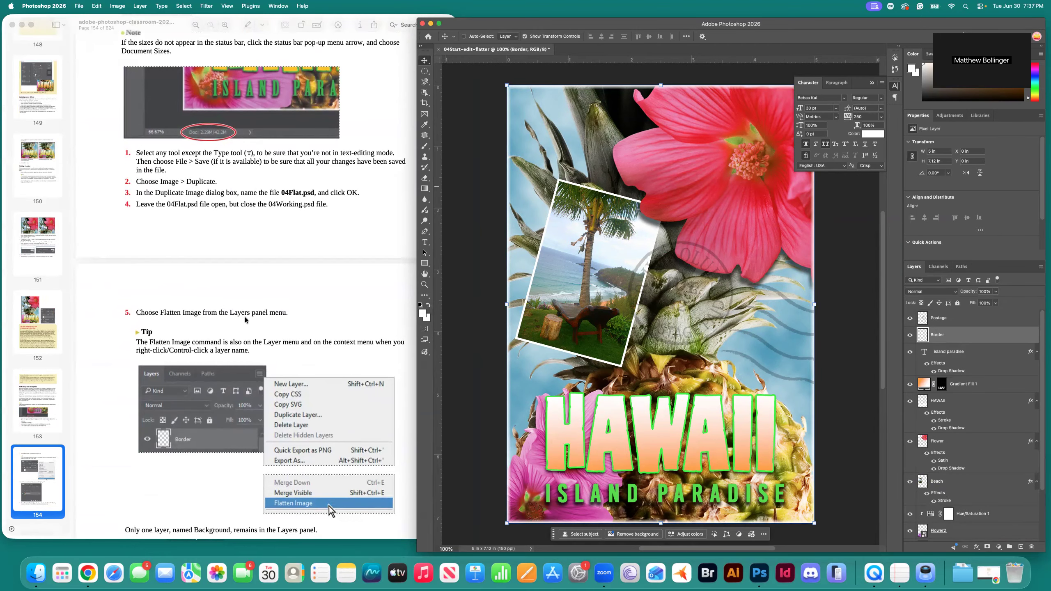
pyautogui.moveTo(562, 28); pyautogui.dragTo(563, 28)
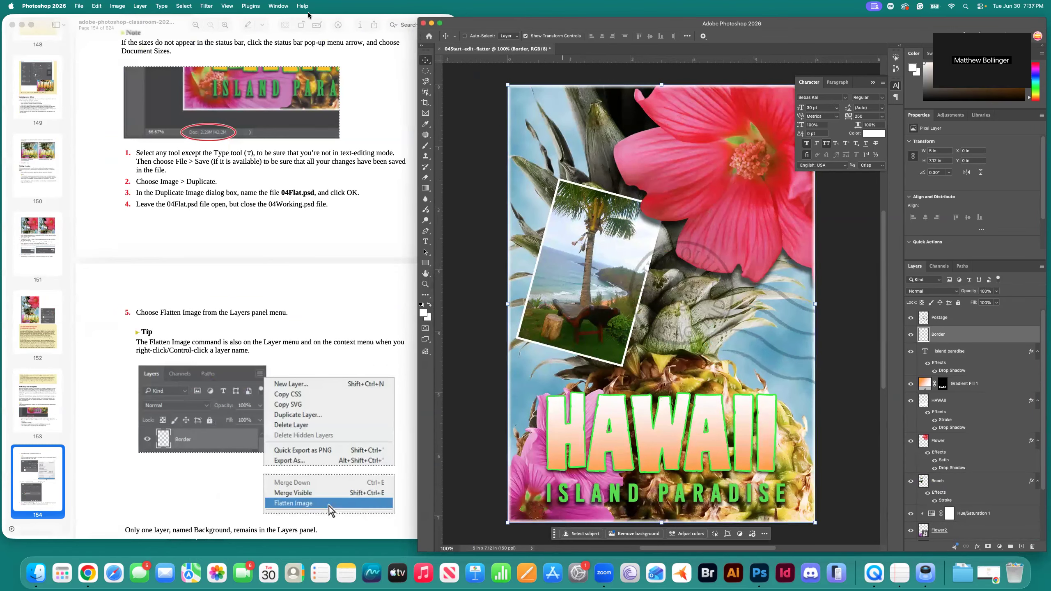
pyautogui.click(139, 6)
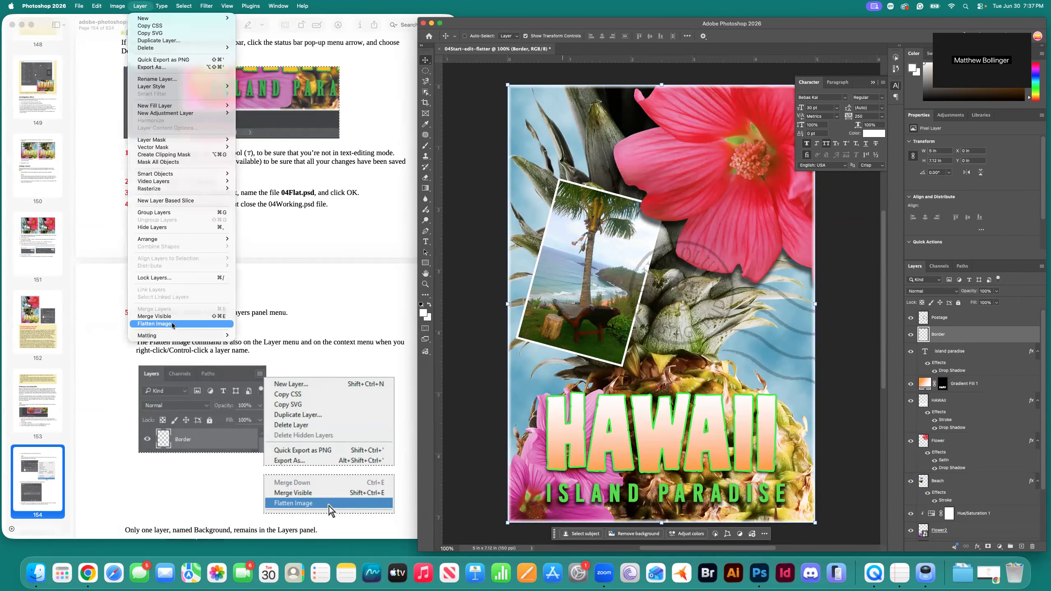
pyautogui.click(152, 324)
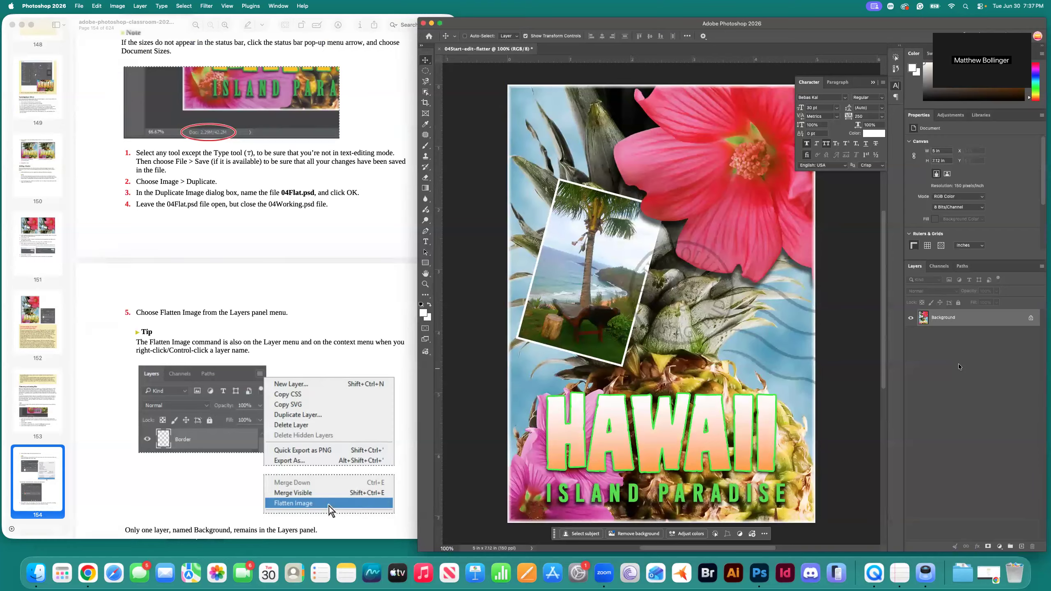
# Save the flattened copy as 04Start-edit-flatter.psd in Lesson04-tutorial.
pyautogui.press('super+s')
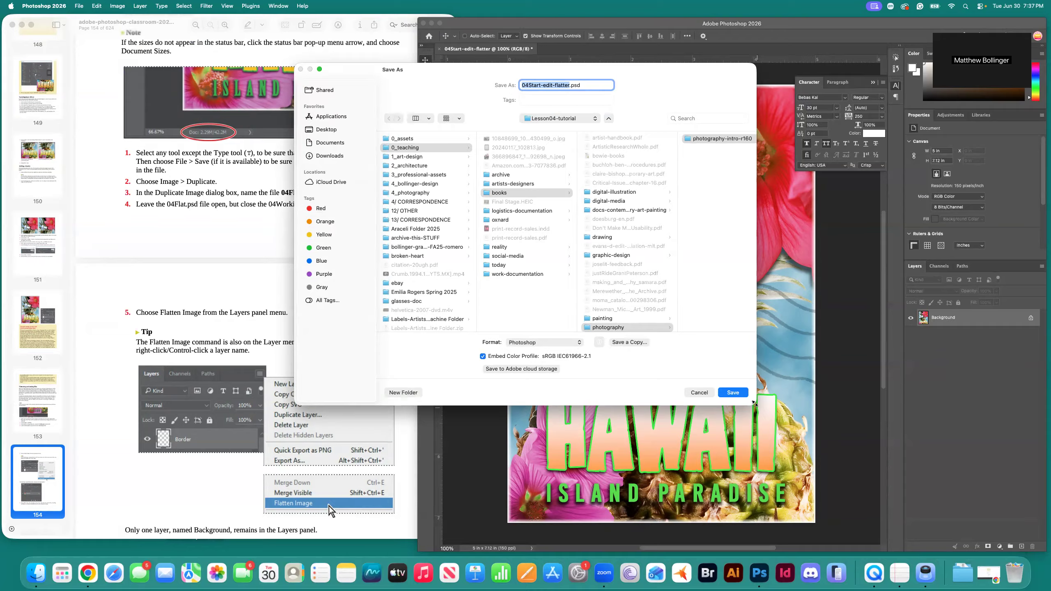
pyautogui.click(739, 393)
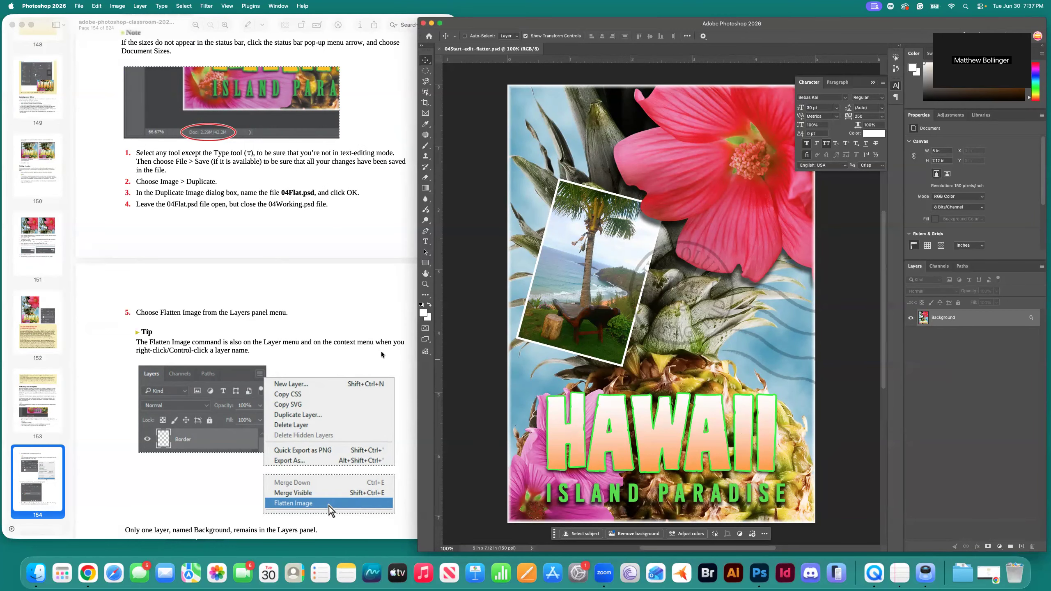
pyautogui.scroll(-3, 351, 350)
pyautogui.scroll(-10, 347, 345)
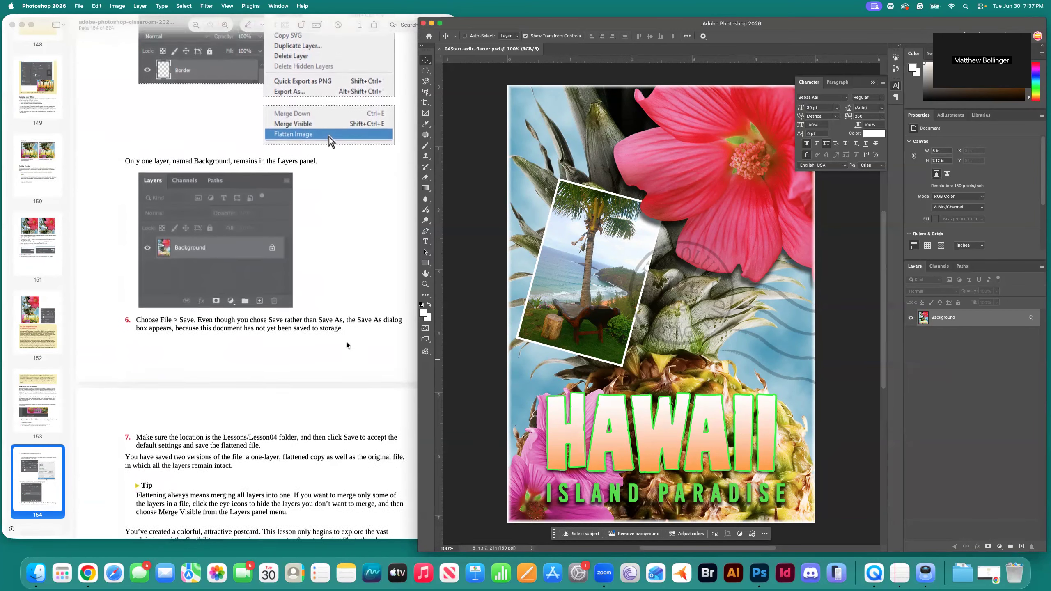